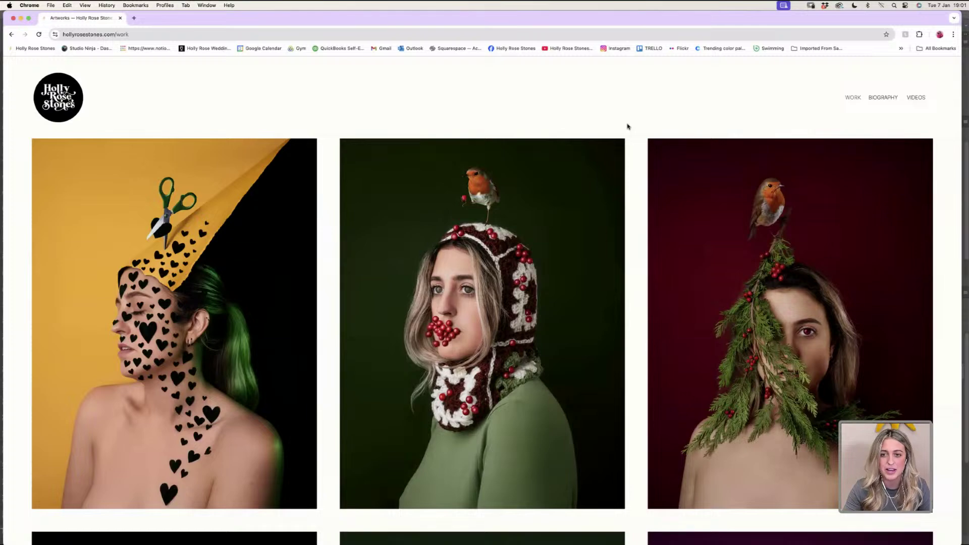
- Browse the portrait artworks in the website's portfolio gallery, ending back at the newest pieces
scroll(628, 126, "down", 10)
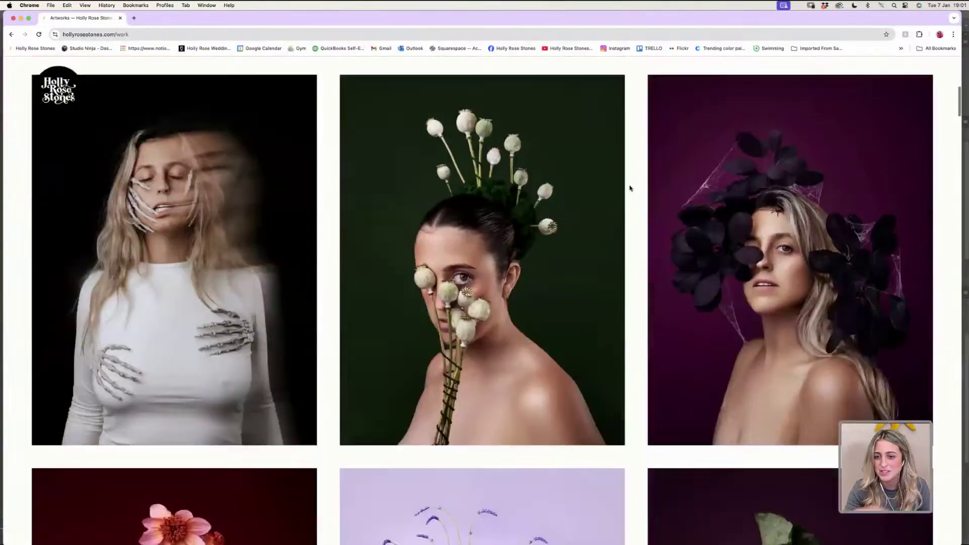
scroll(634, 222, "down", 4)
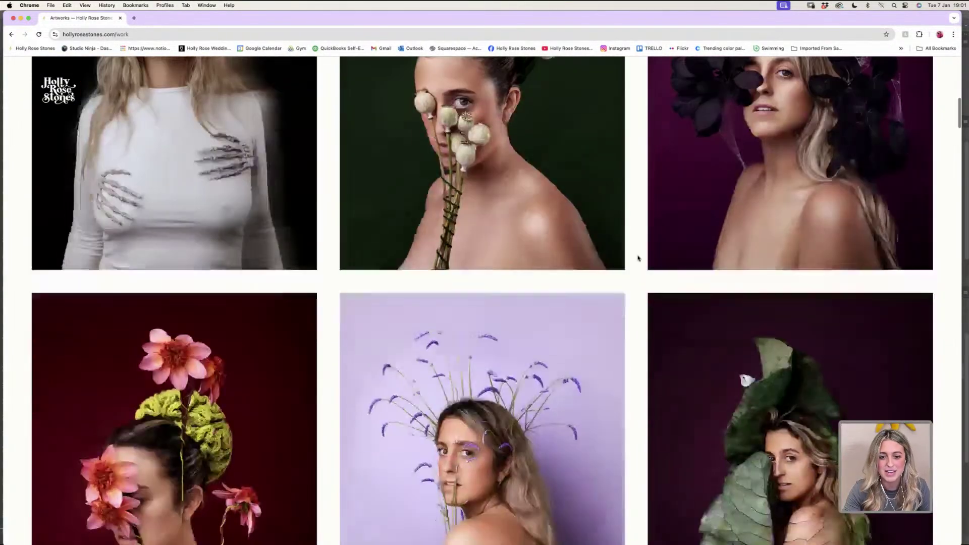
scroll(638, 258, "down", 6)
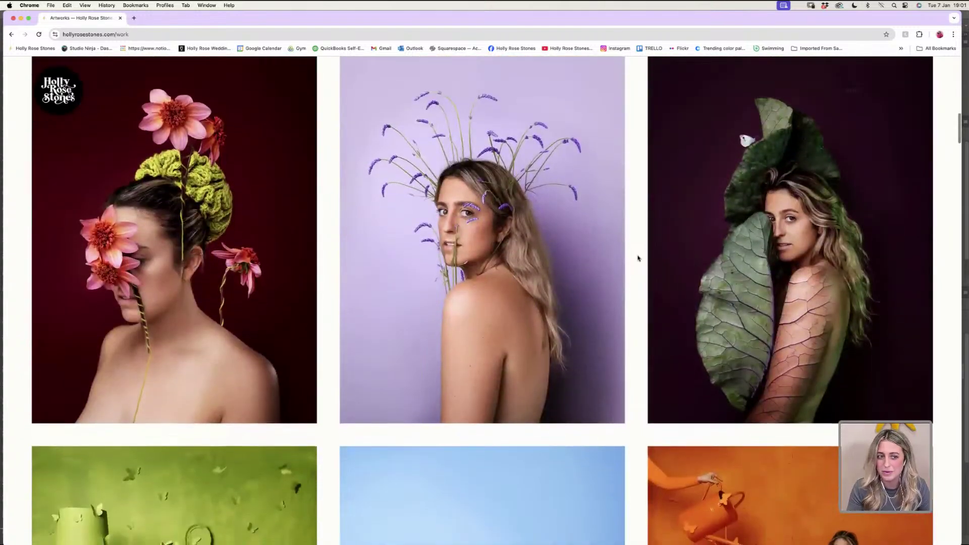
scroll(638, 258, "up", 1)
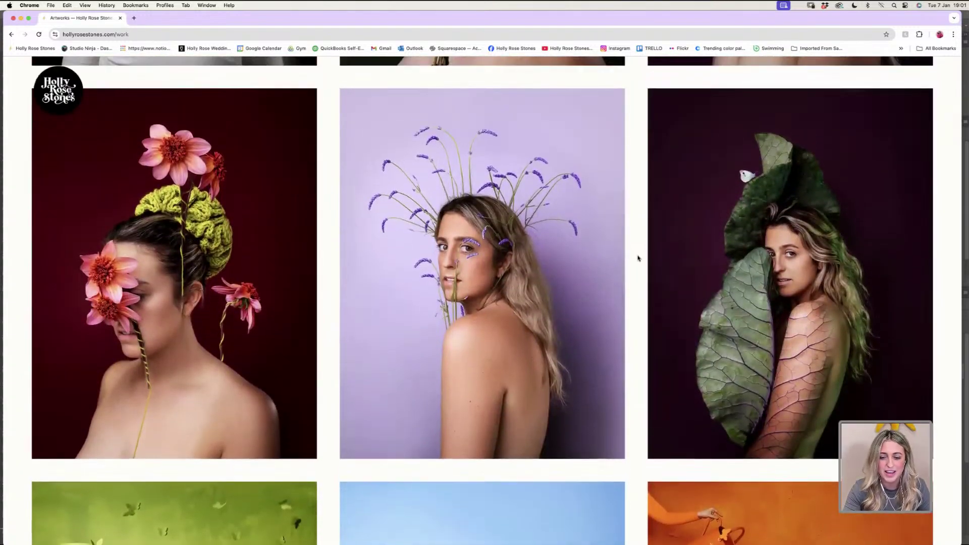
scroll(638, 259, "down", 8)
scroll(638, 258, "down", 1)
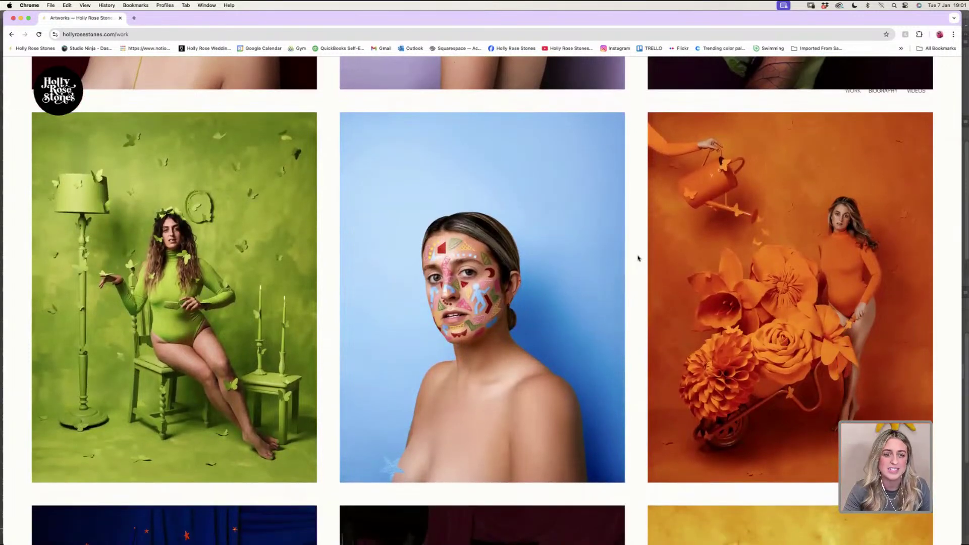
scroll(638, 259, "down", 1)
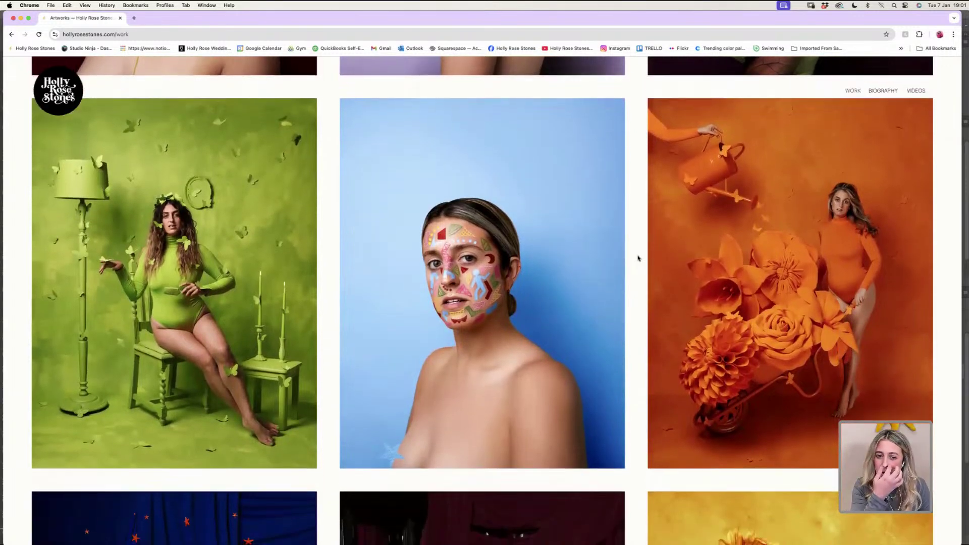
scroll(638, 258, "down", 8)
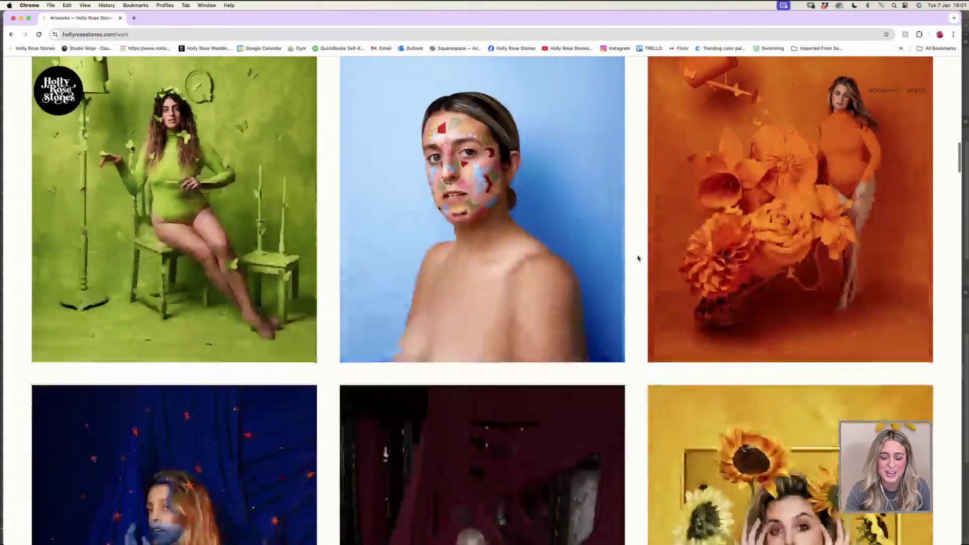
scroll(637, 257, "down", 2)
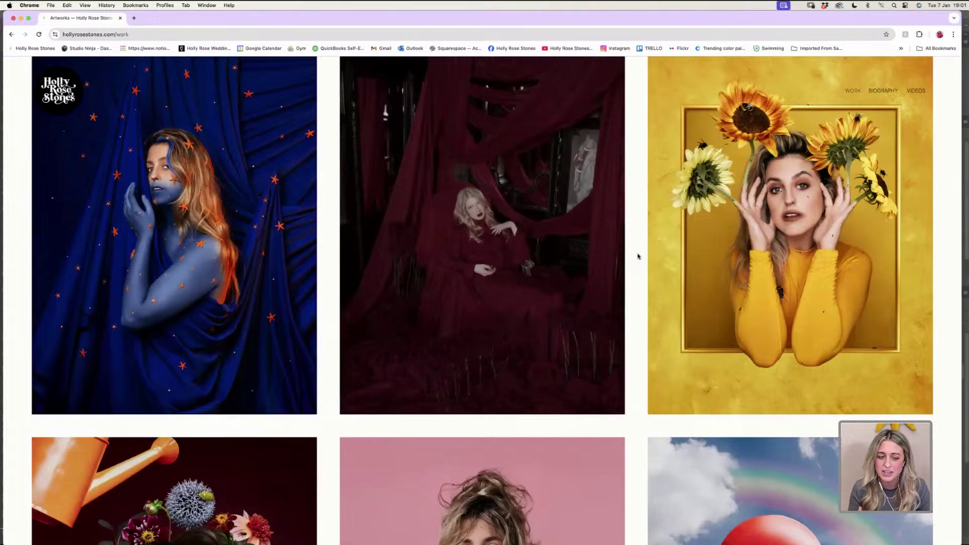
scroll(638, 256, "down", 6)
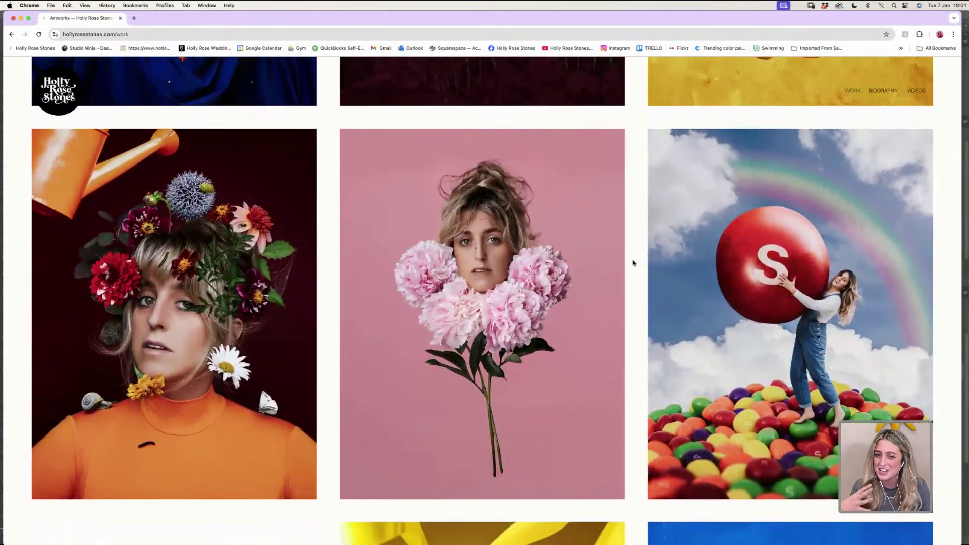
scroll(634, 263, "up", 20)
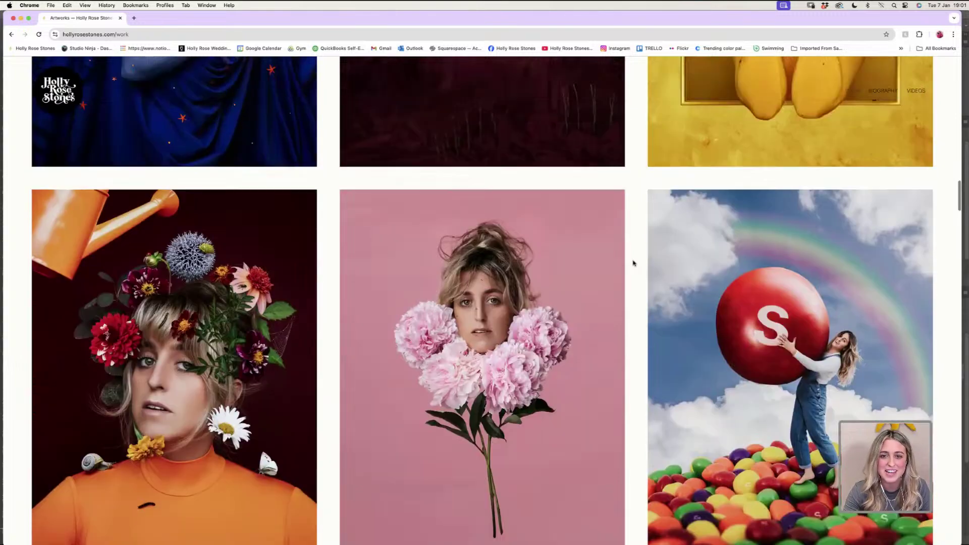
scroll(634, 263, "up", 9)
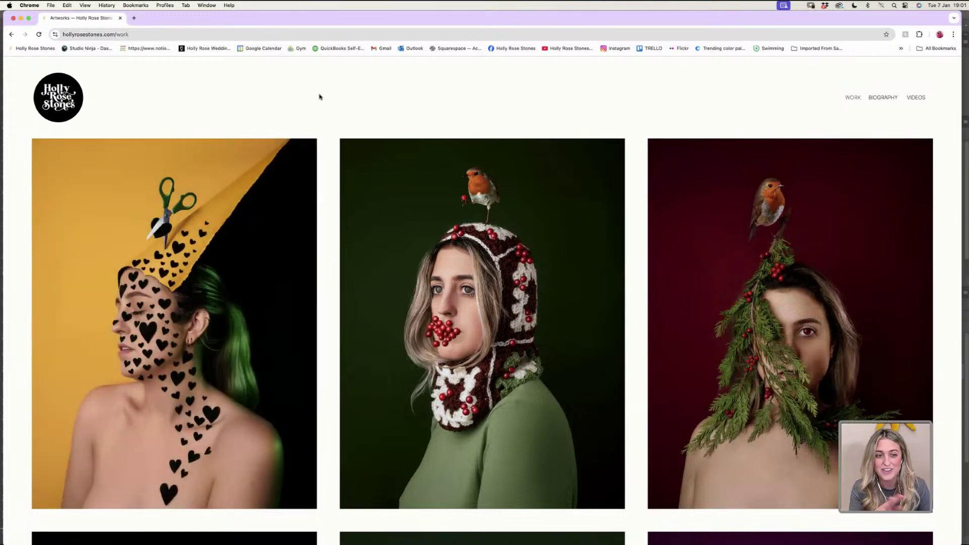
- Open the yellow-and-black hearts portrait's page, Heartwork in Progress, 2025, and view the full image
left_click(237, 206)
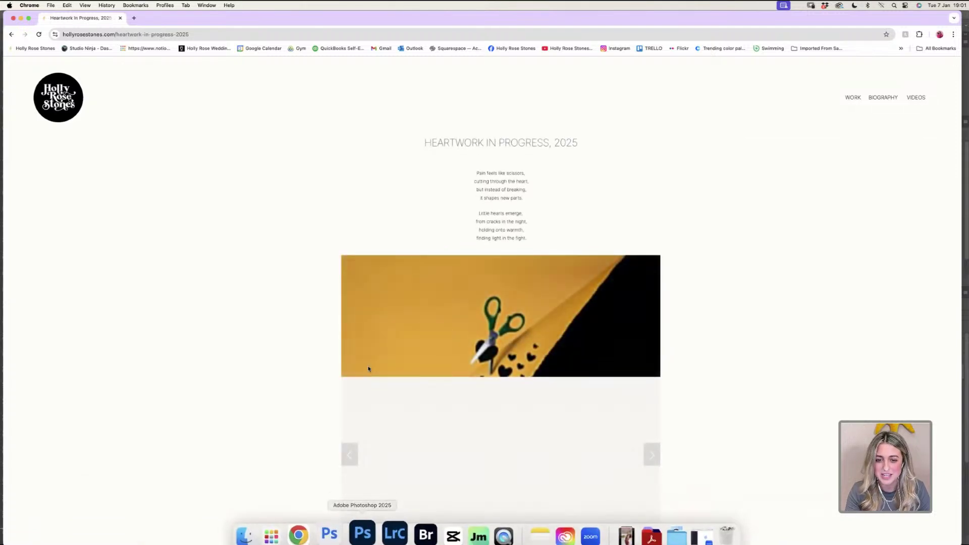
scroll(369, 369, "down", 4)
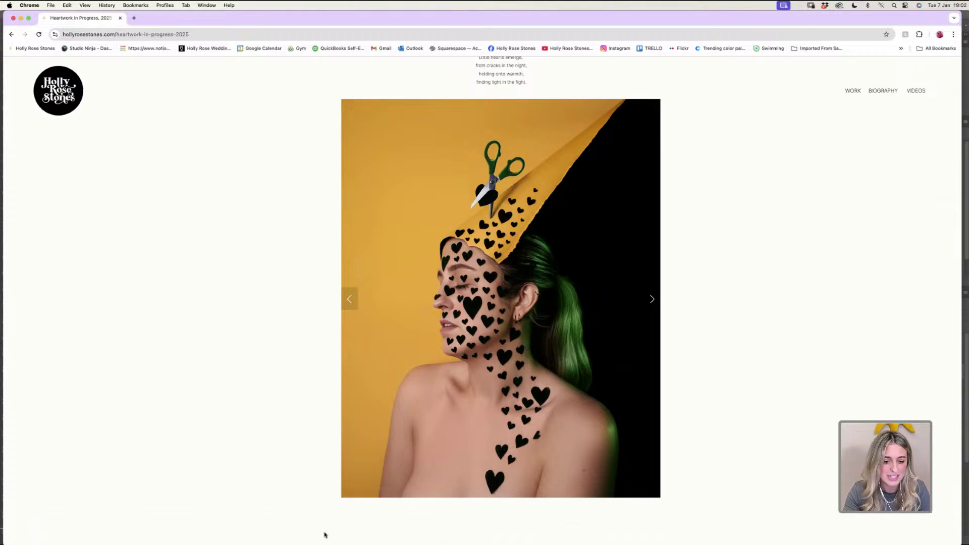
- Switch to Adobe Photoshop 2025 and bring up the unedited portrait document HRS07158-2
mouse_move(325, 543)
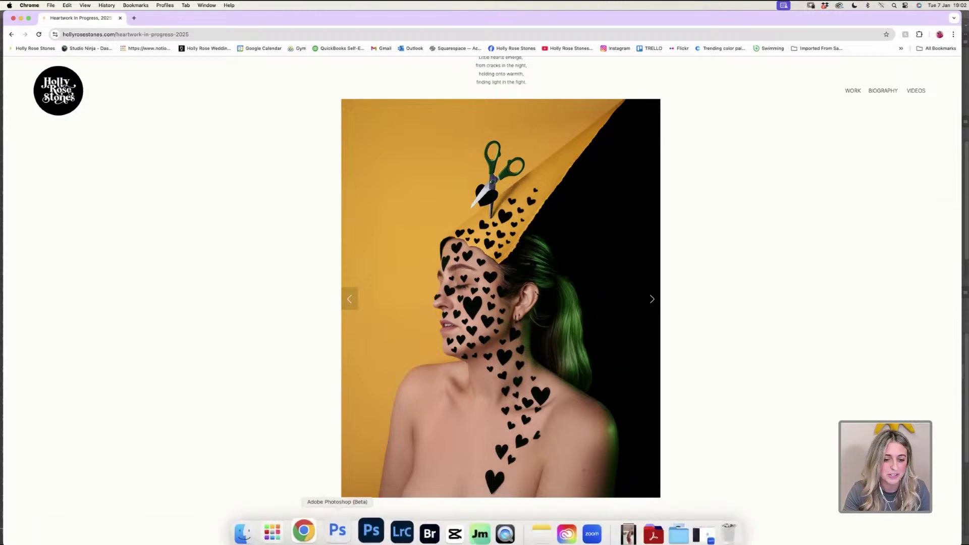
left_click(362, 537)
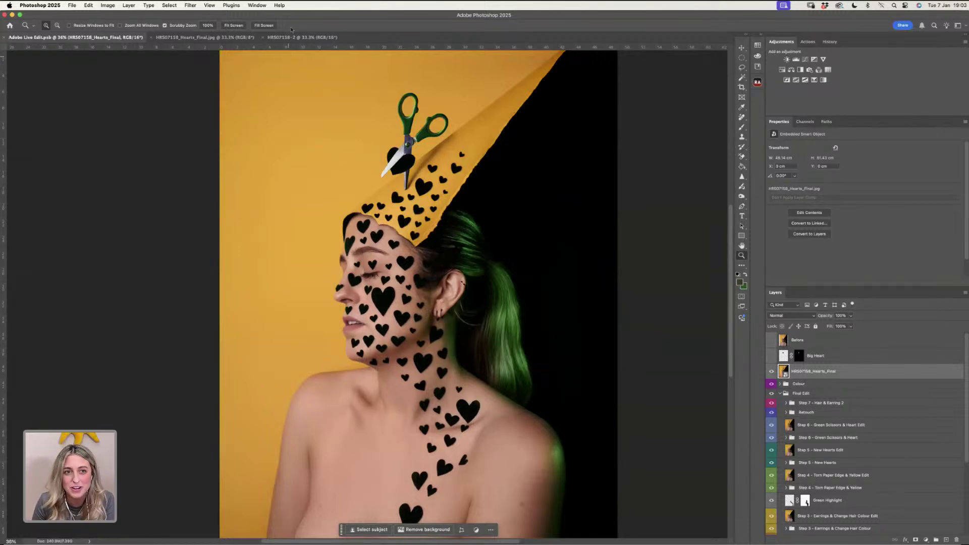
left_click(292, 39)
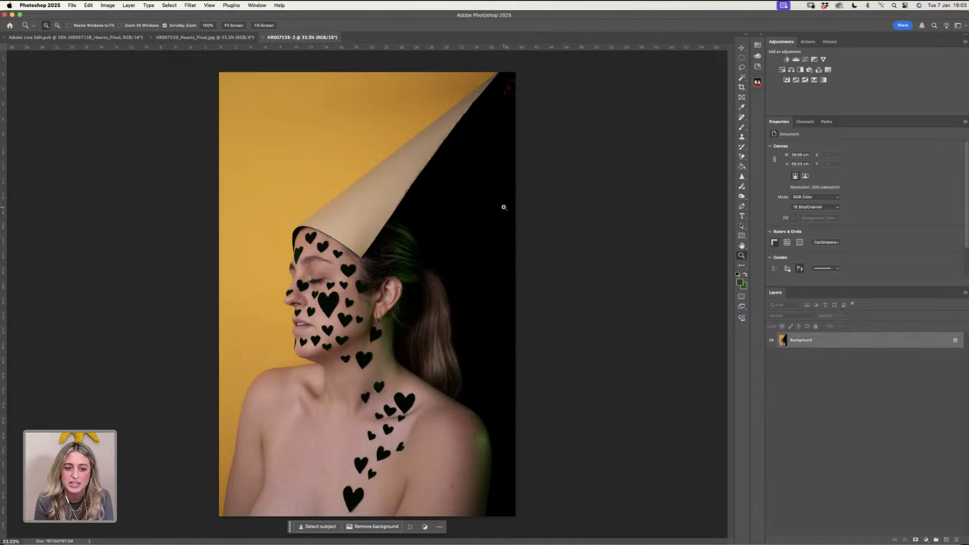
- Inspect the heart cut-outs on the forehead up close and the green light on the hair behind the paper cone
left_click(286, 255)
left_click_drag(283, 256, 297, 272)
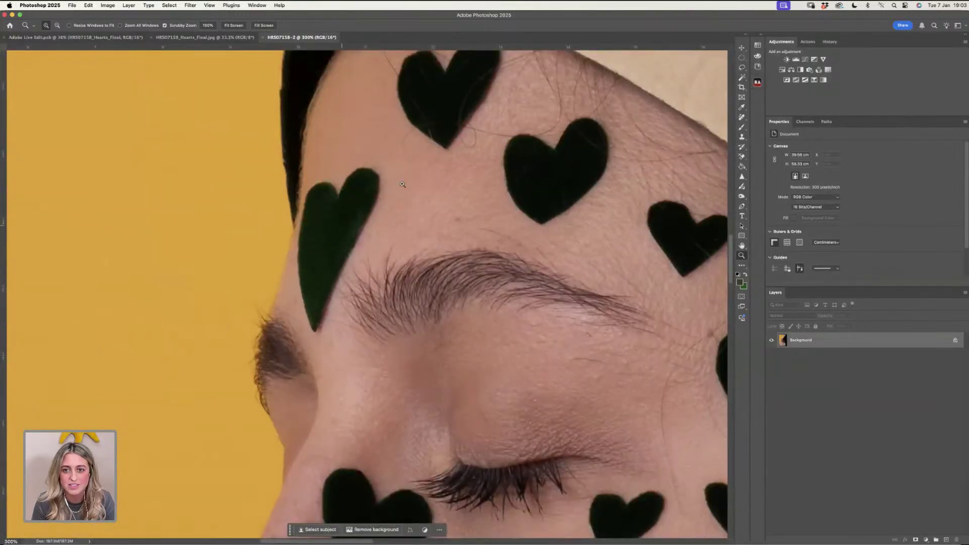
left_click(233, 25)
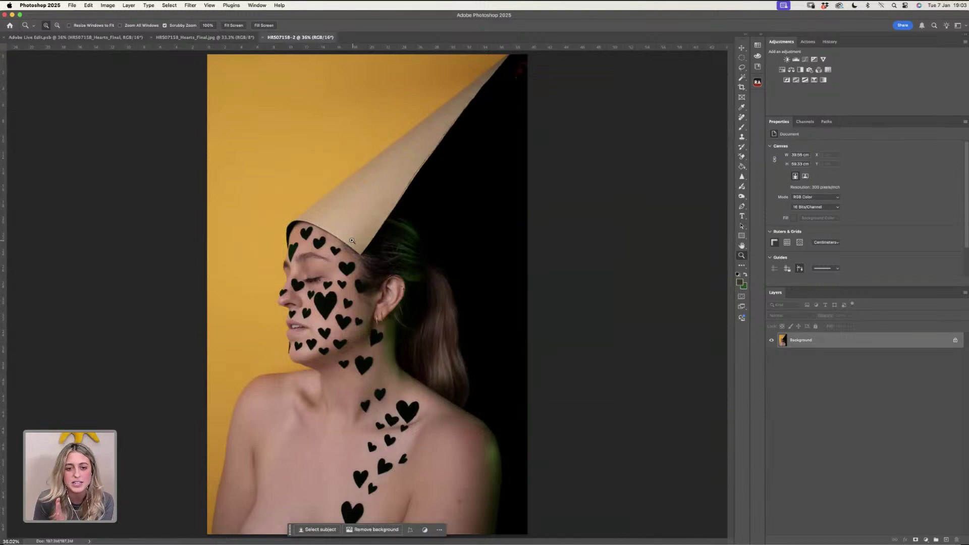
left_click(408, 251)
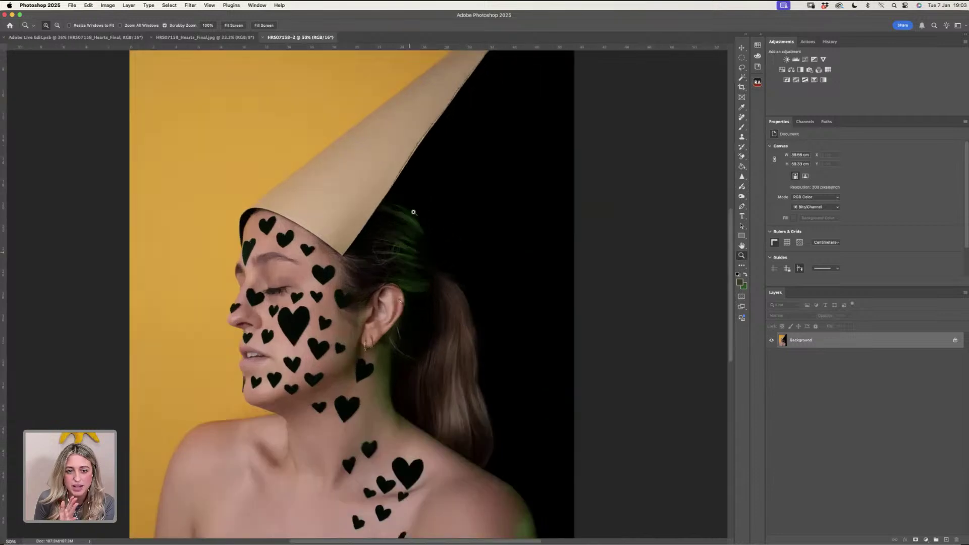
left_click(413, 212)
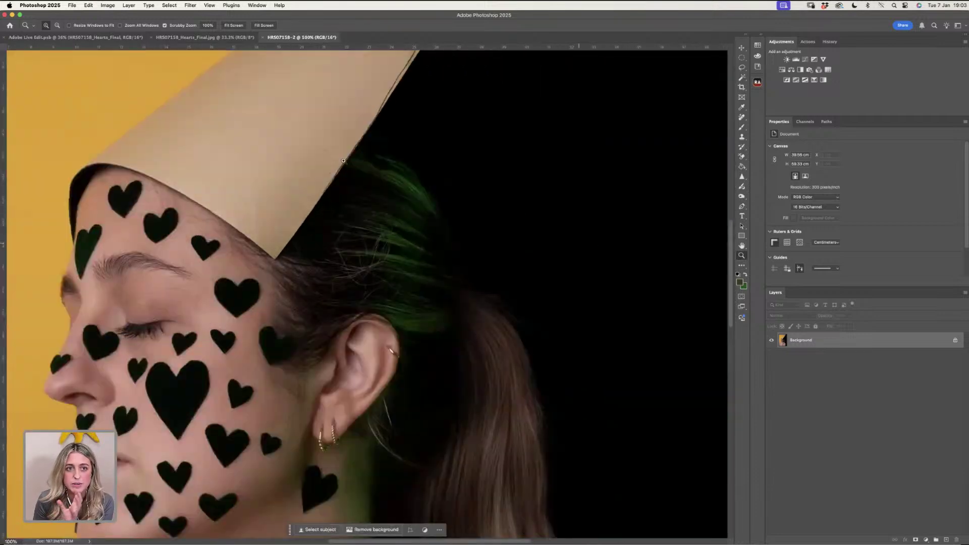
left_click(243, 29)
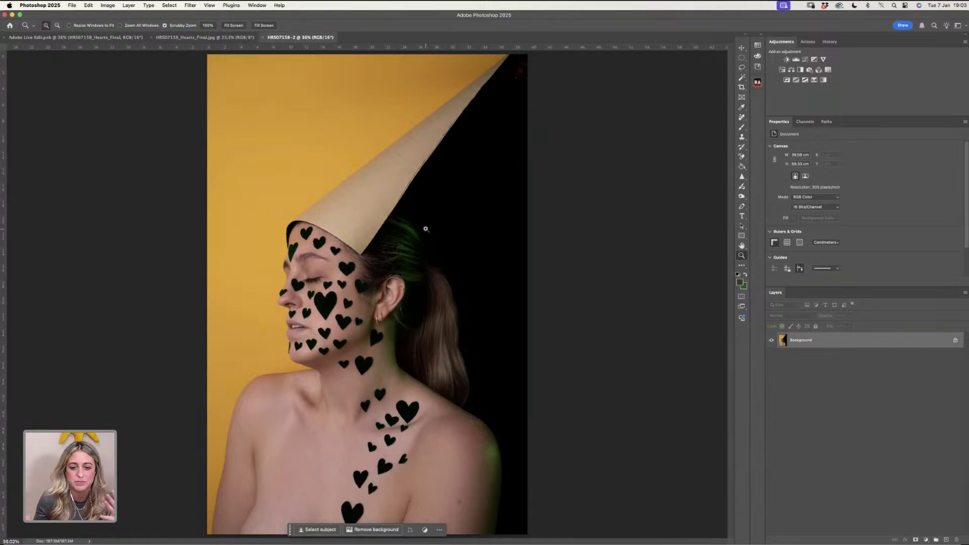
- Examine the green light patch on the model's shoulder at 200%, then view the whole image
left_click(507, 412)
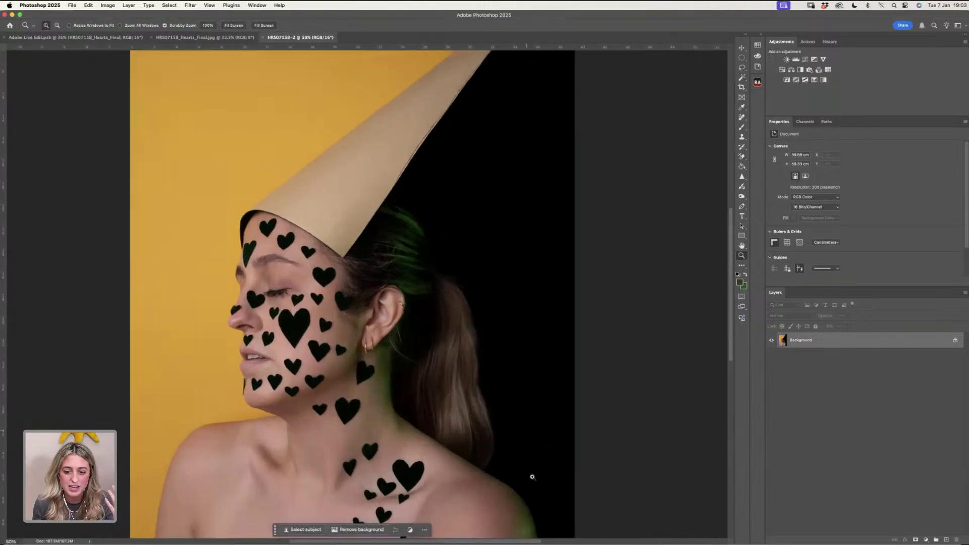
left_click(532, 476)
left_click(520, 369)
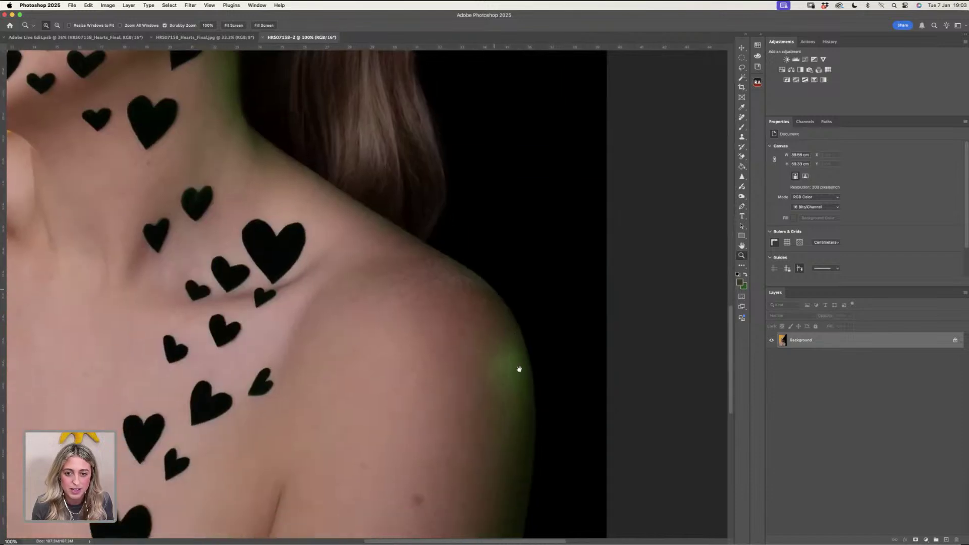
left_click_drag(520, 369, 522, 328)
left_click(510, 306)
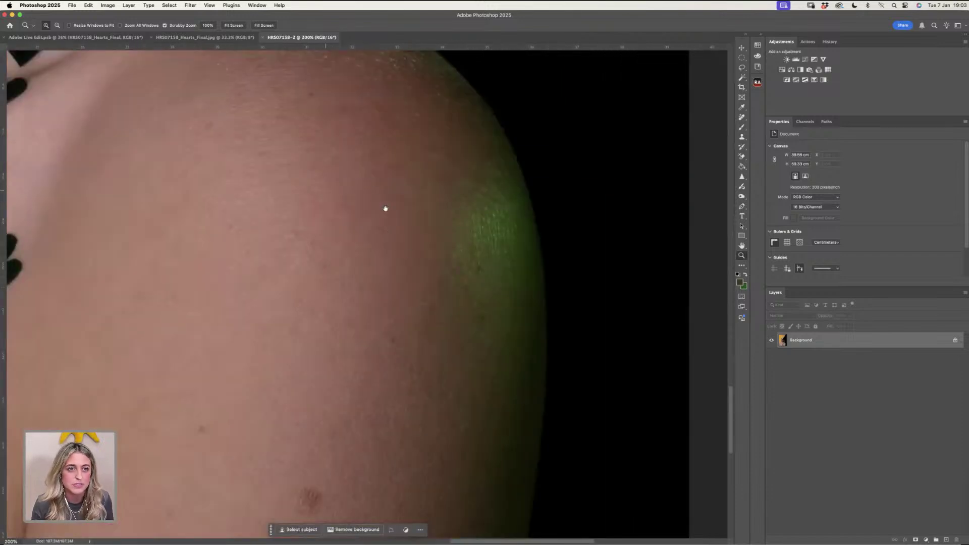
left_click(233, 25)
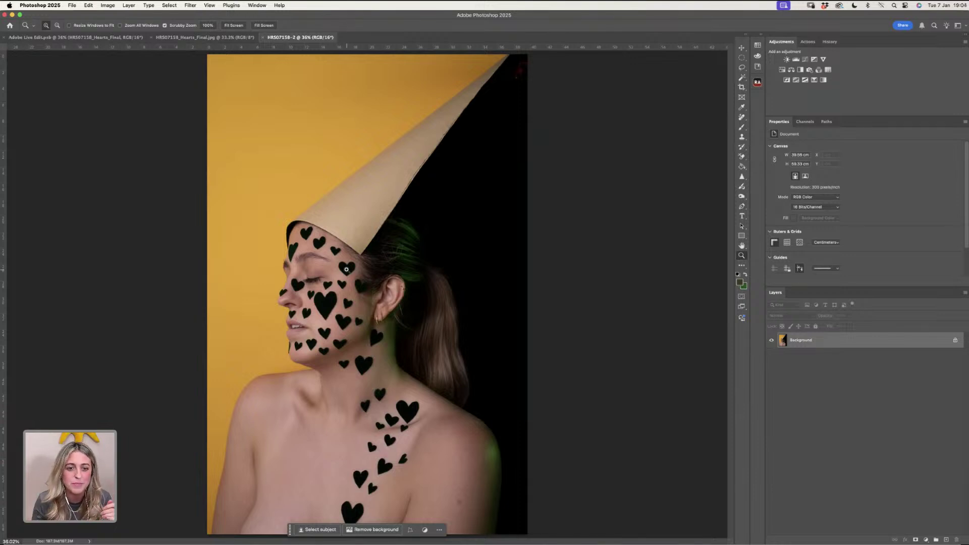
- Examine the hair and the black background behind it at 100%, then view the whole image
left_click(378, 276)
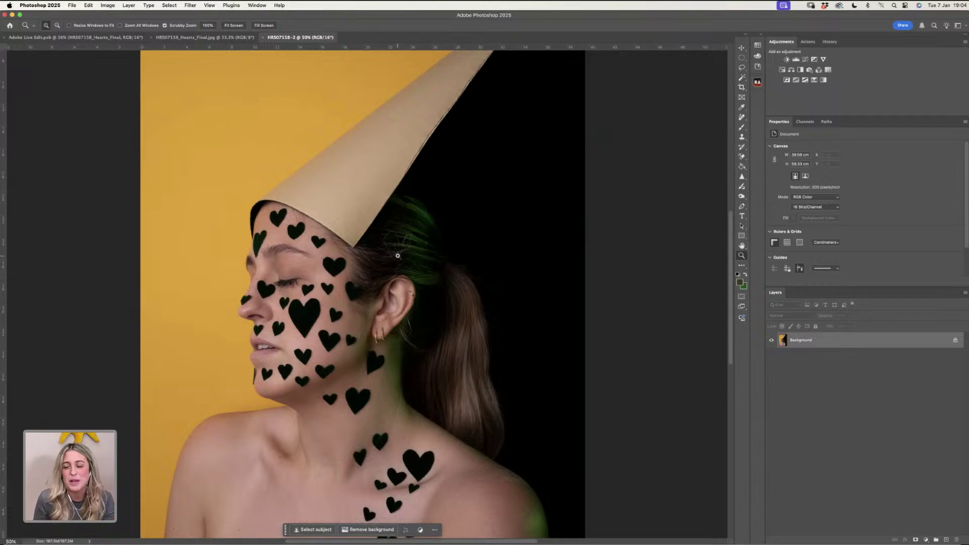
left_click(543, 178)
left_click(373, 258)
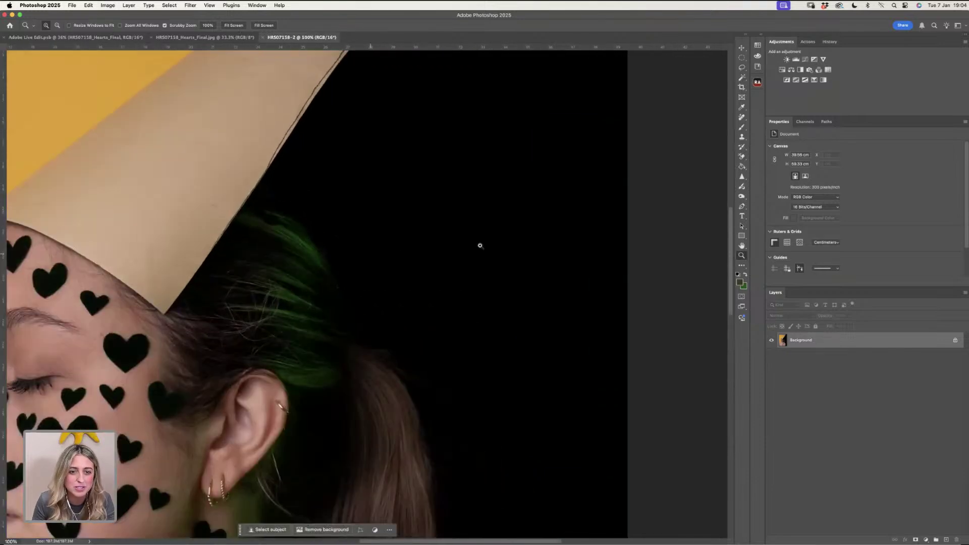
left_click(233, 25)
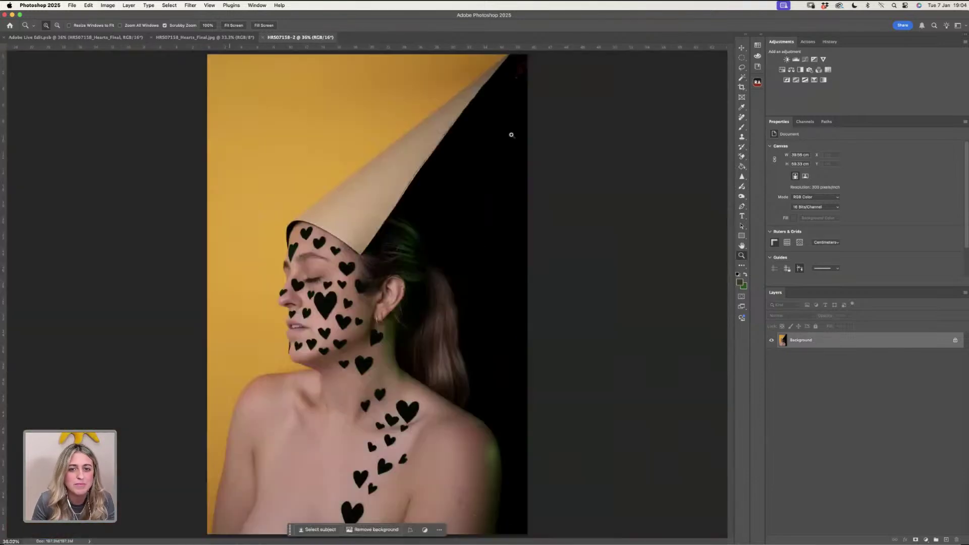
- Inspect the black background's upper corner at 200% and the paper cone's edges on the unedited portrait
left_click(553, 59)
left_click(552, 59)
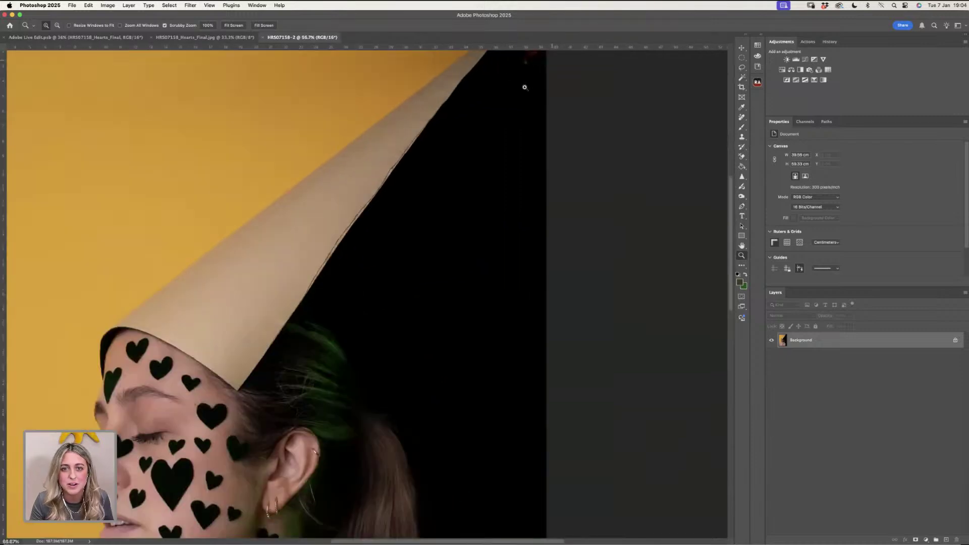
left_click(548, 63)
scroll(498, 153, "up", 4)
left_click(502, 153)
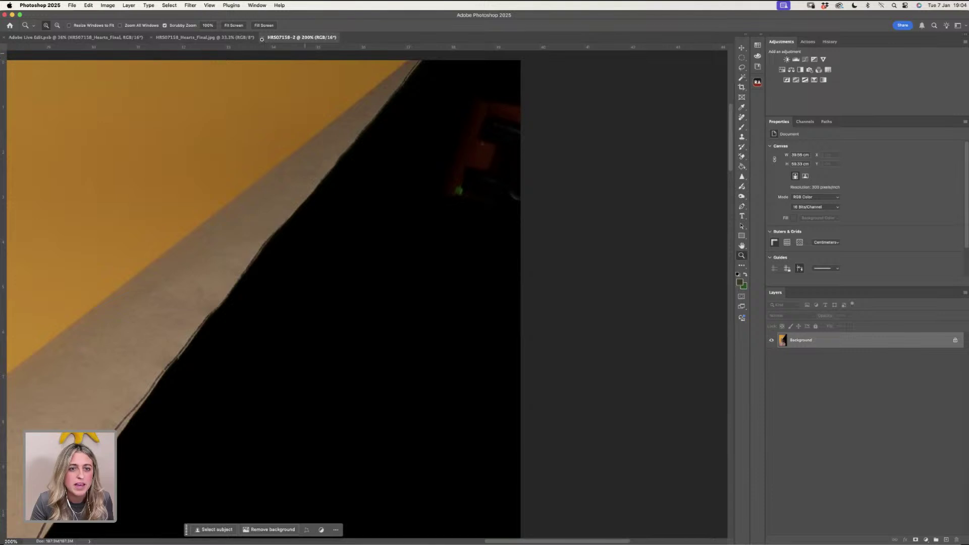
left_click(241, 26)
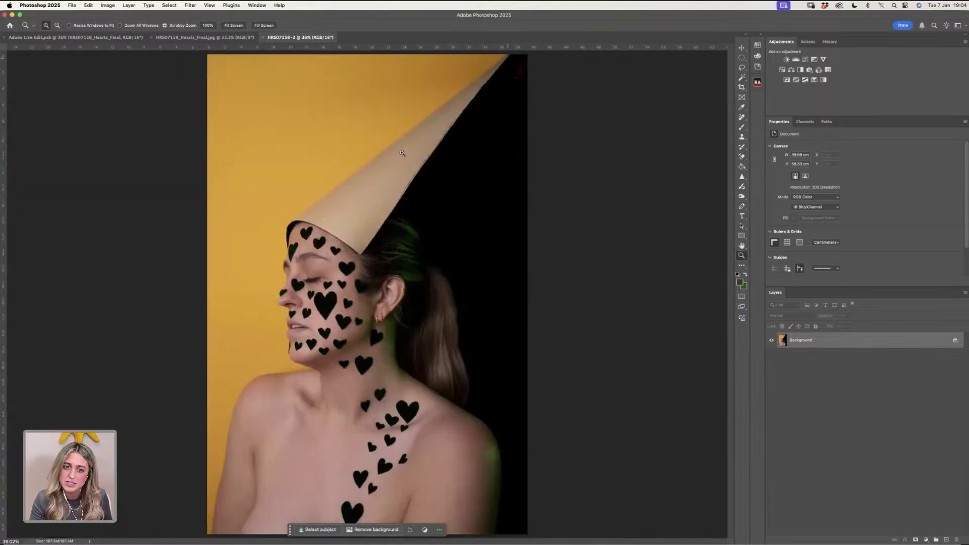
left_click(344, 235)
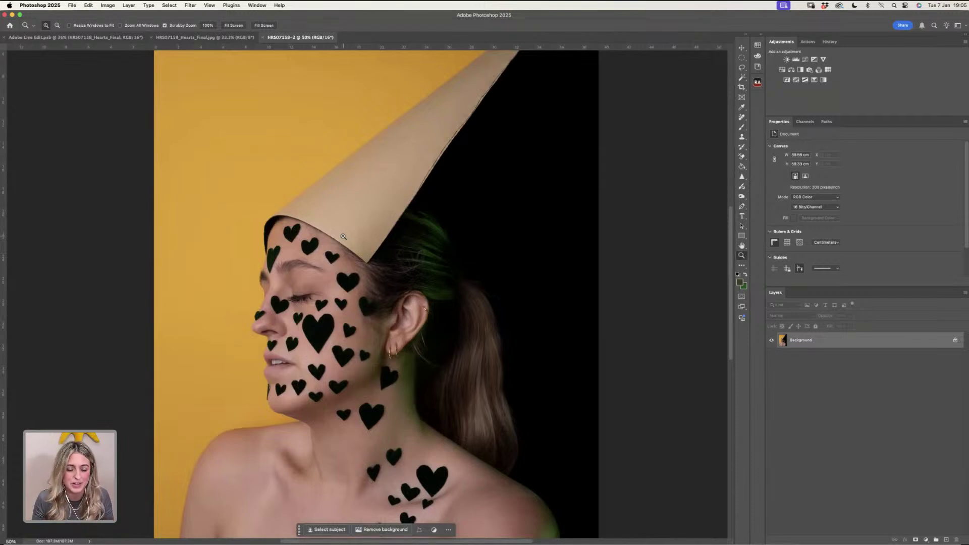
- Switch to the layered Adobe Live Edit.psb file and enlarge the Layers panel so more of the layer stack fits
left_click(109, 40)
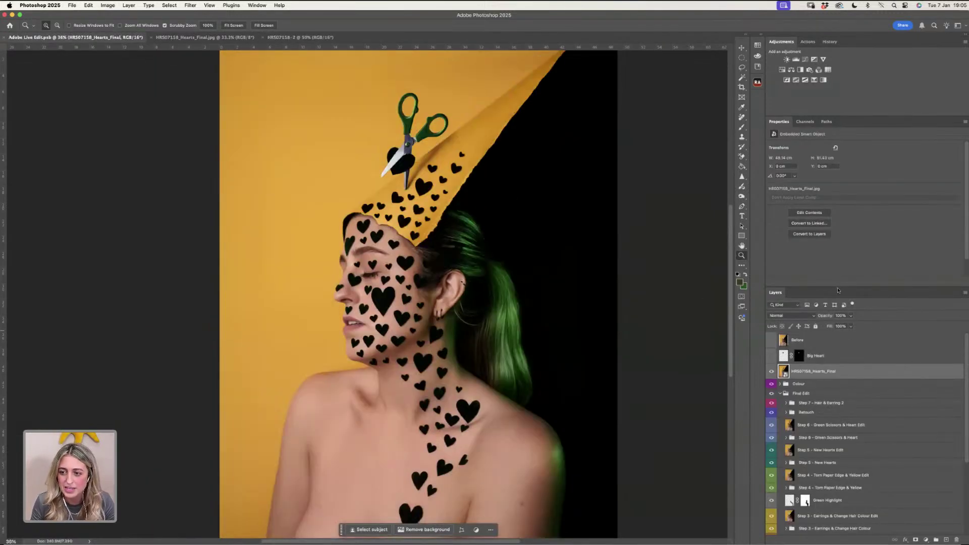
left_click_drag(840, 288, 826, 133)
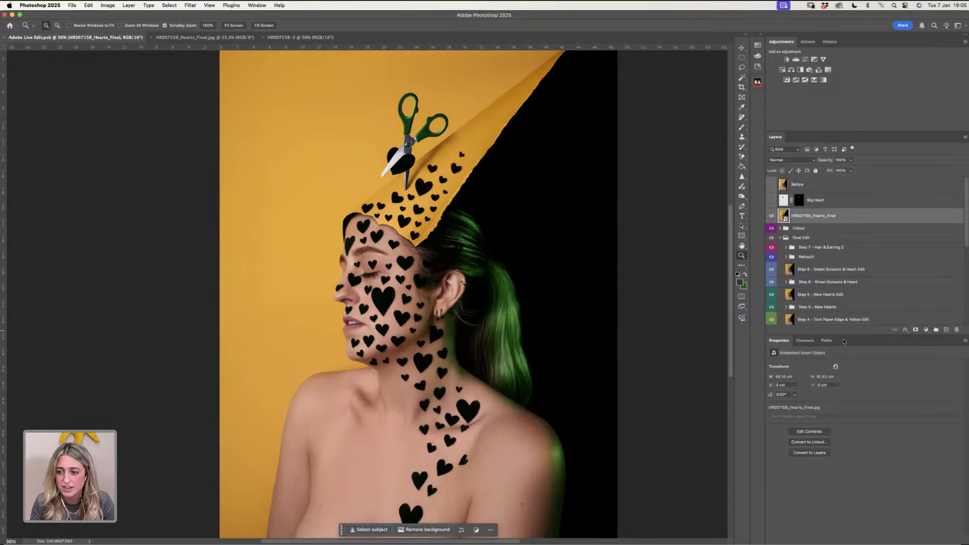
left_click_drag(843, 342, 844, 129)
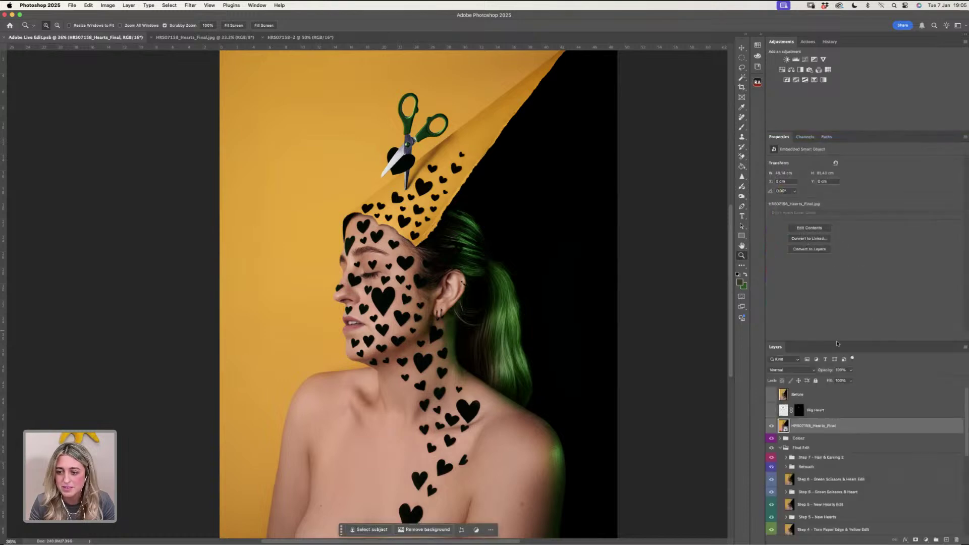
left_click_drag(837, 342, 837, 207)
scroll(934, 292, "down", 1)
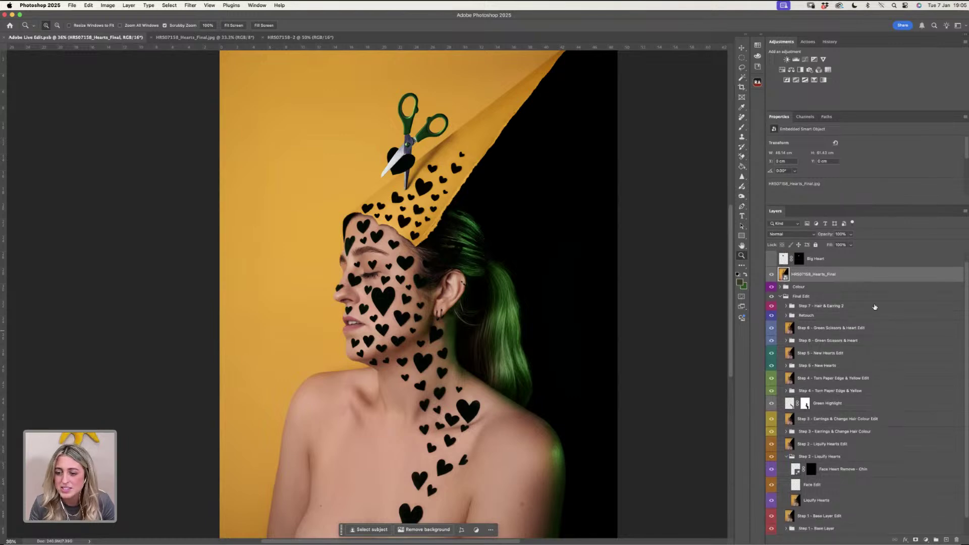
- Hide everything above Base Layer, keeping only that layer and its parent Final Edit group visible, and view the whole canvas
left_click_drag(771, 277, 771, 444)
scroll(962, 352, "down", 2)
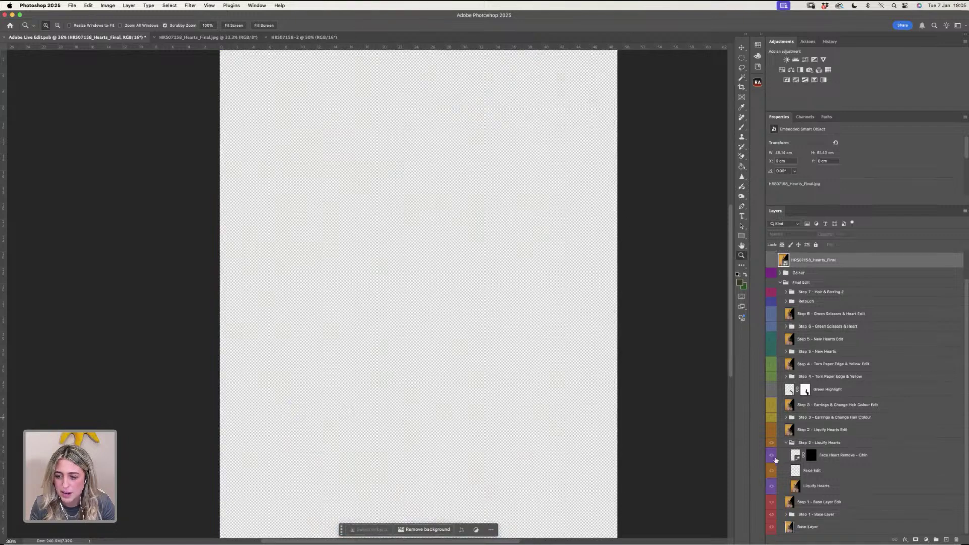
left_click(772, 443)
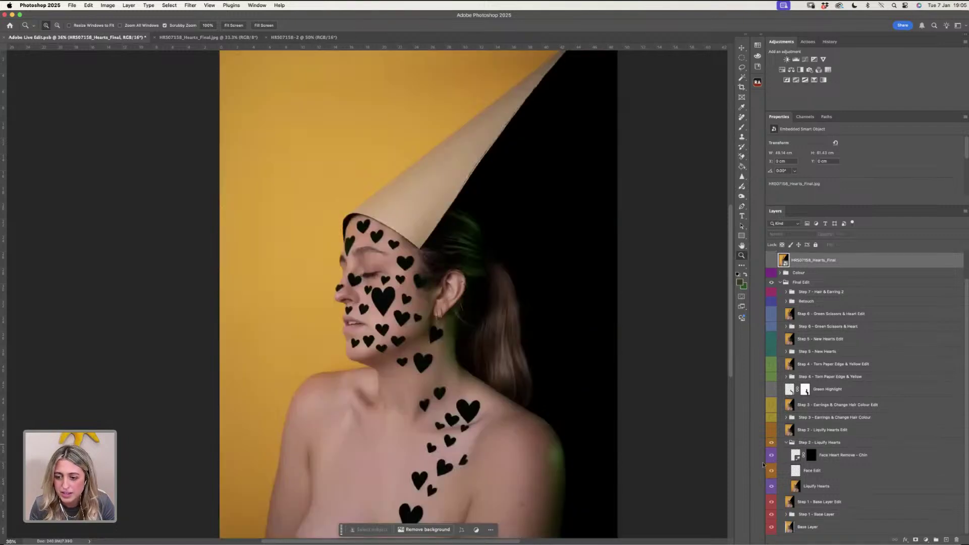
left_click_drag(772, 443, 771, 515)
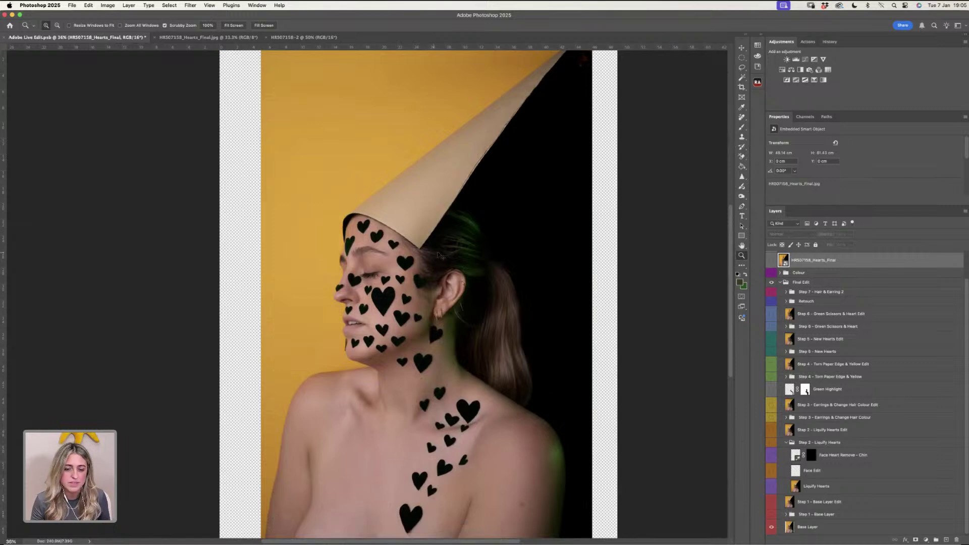
key("alt")
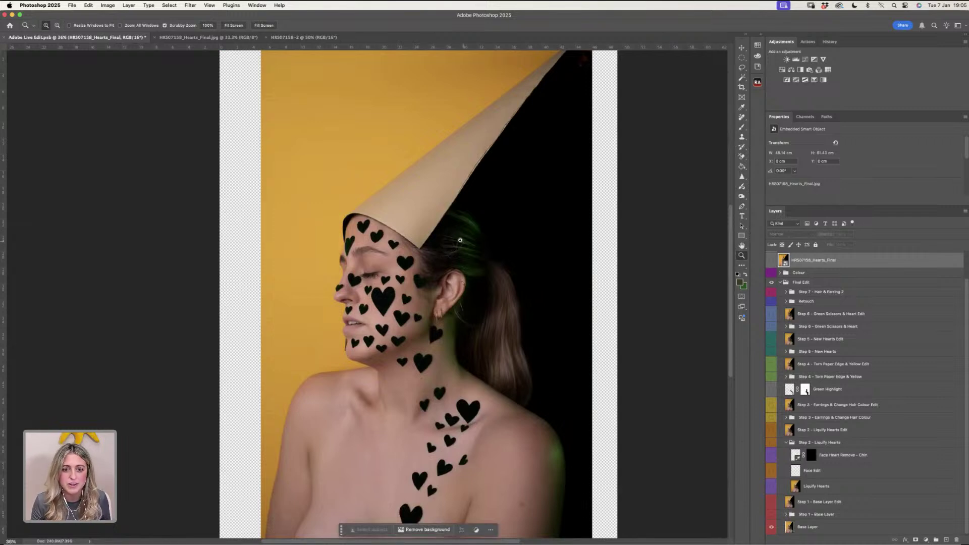
left_click(452, 241, "alt")
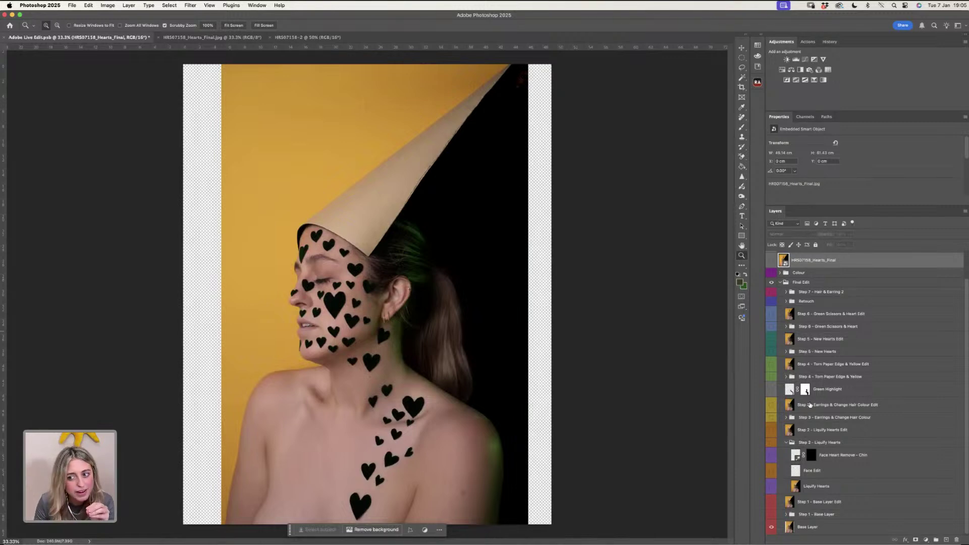
- Collapse the Step 2 - Liquify Hearts group and show the Step 1 - Base Layer group with its merged edit layer
left_click(786, 443)
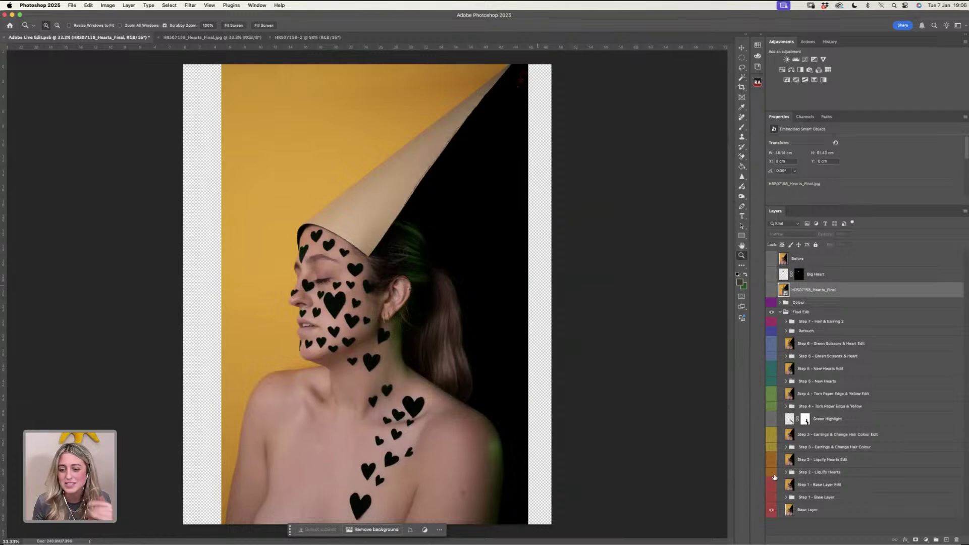
left_click(772, 497)
left_click(772, 485)
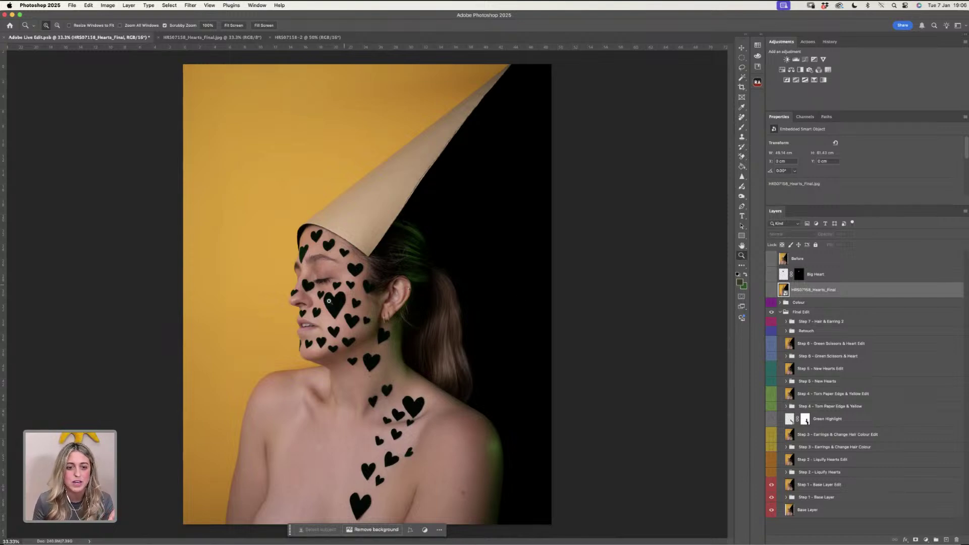
- Show the Step 2 - Liquify Hearts group and its edit layer, comparing the face hearts with and without them at 200%
left_click(335, 302)
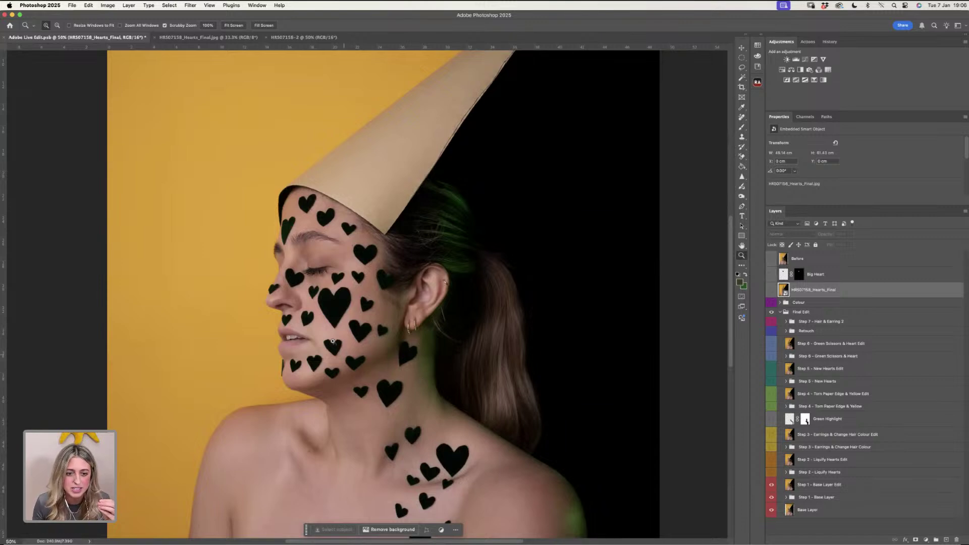
left_click(333, 342)
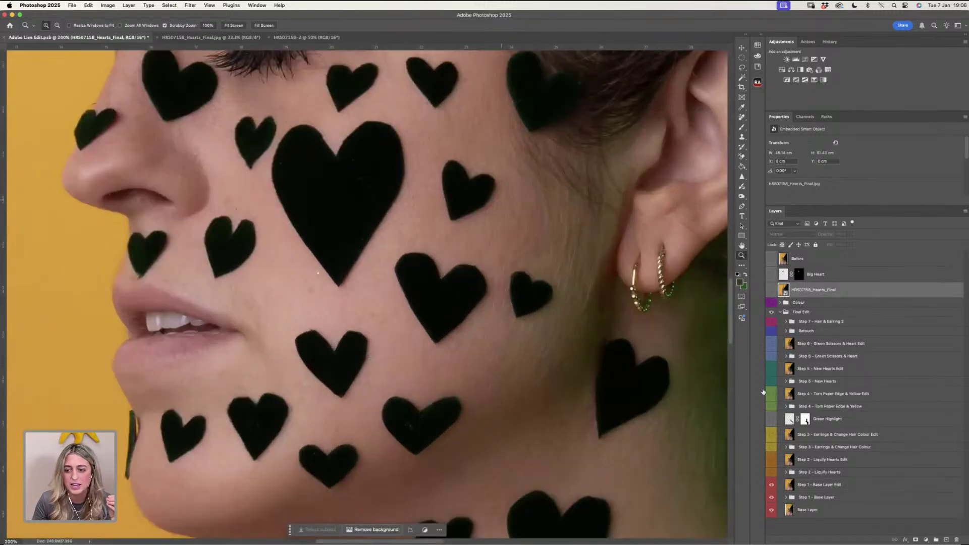
left_click_drag(772, 474, 771, 459)
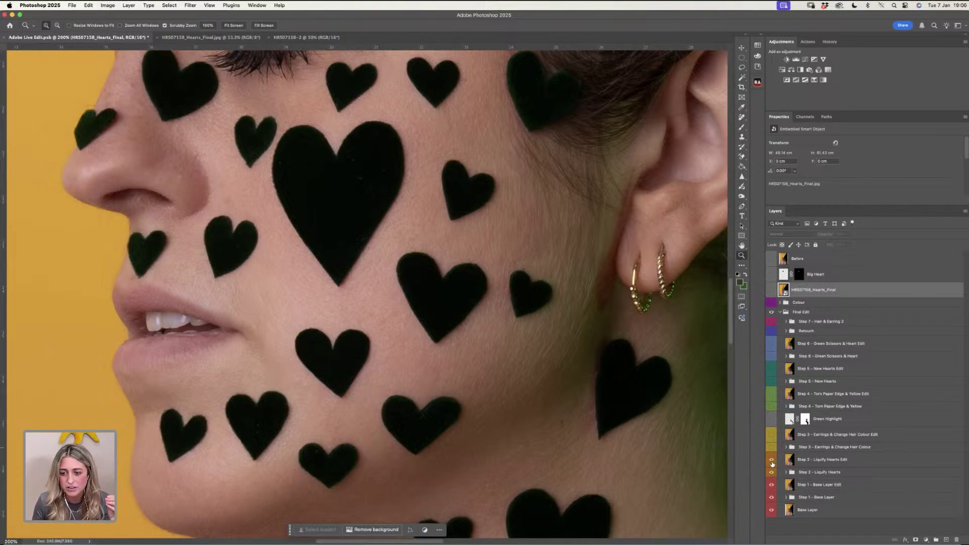
mouse_move(771, 460)
left_mouse_down()
mouse_move(771, 473)
mouse_move(771, 464)
left_mouse_up()
left_click(771, 463)
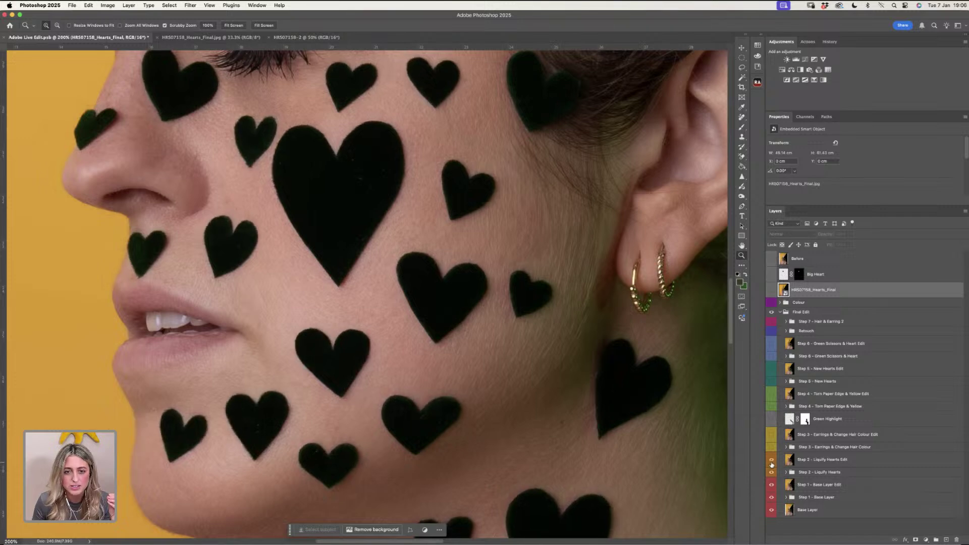
left_click(772, 464)
left_click(771, 465)
left_click(771, 464)
left_click(772, 465)
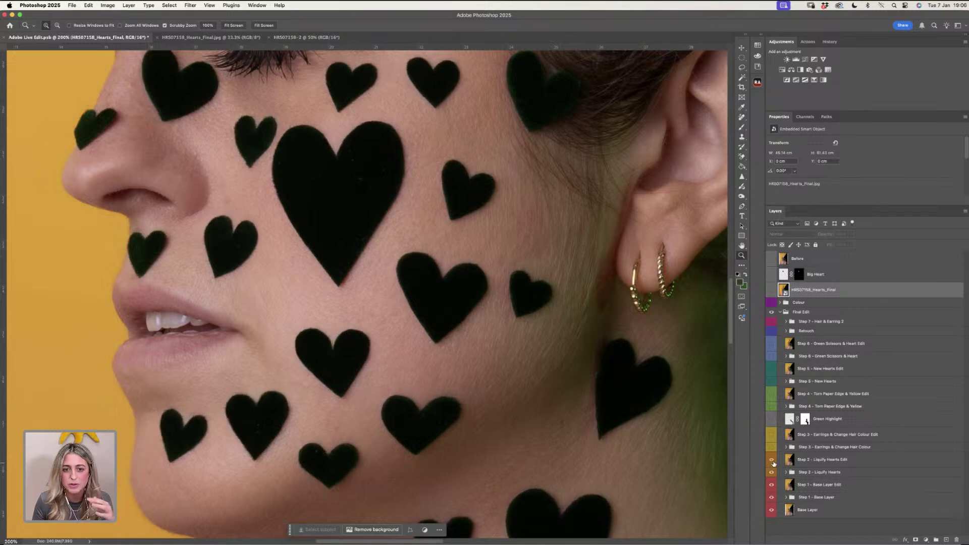
- Compare the hearts on the face and neck with and without the Step 2 liquify edit at 50%
left_click(234, 25)
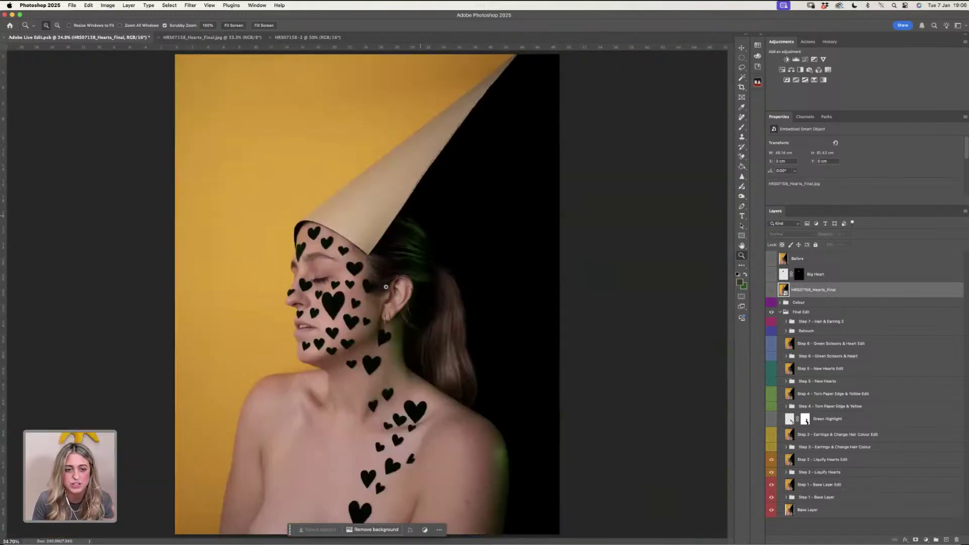
left_click(390, 293)
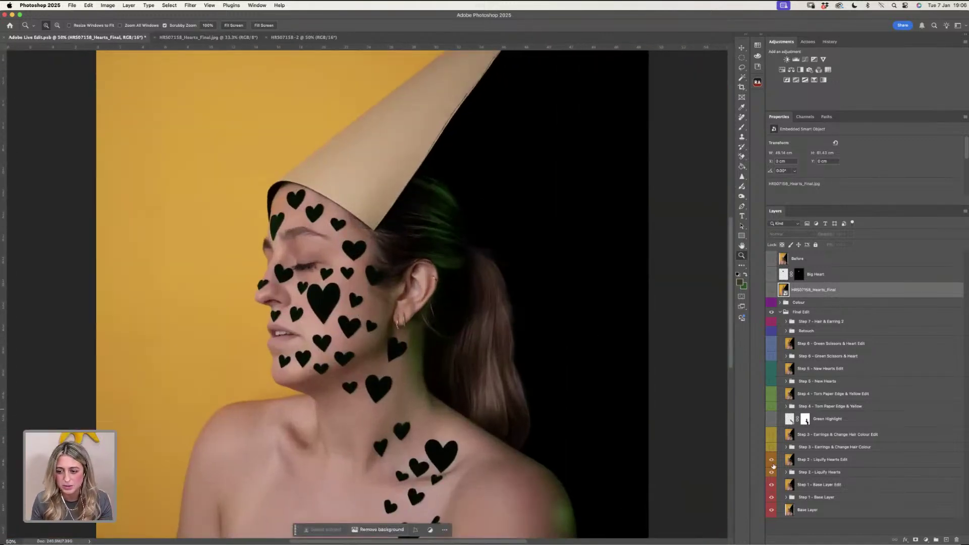
left_click(771, 462)
left_click(771, 462)
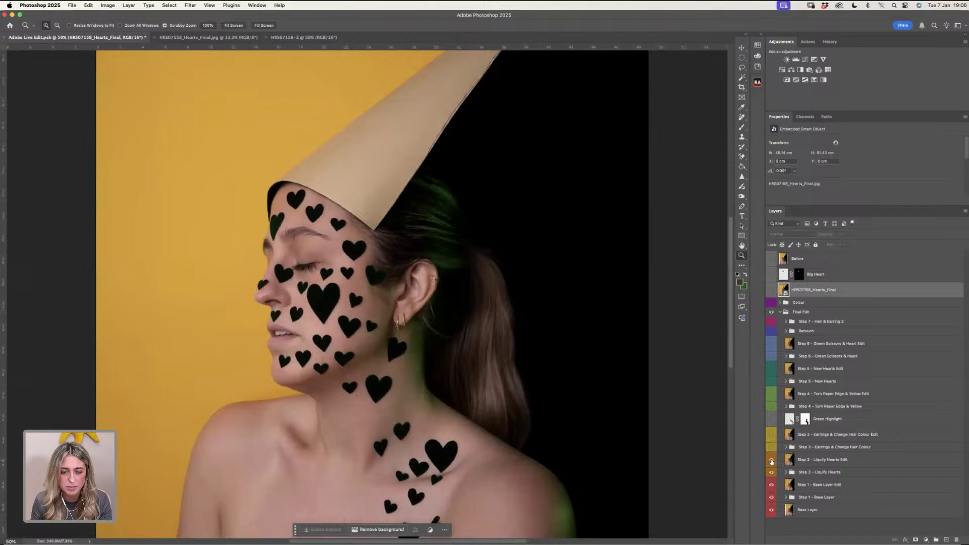
left_click(771, 462)
left_click(772, 461)
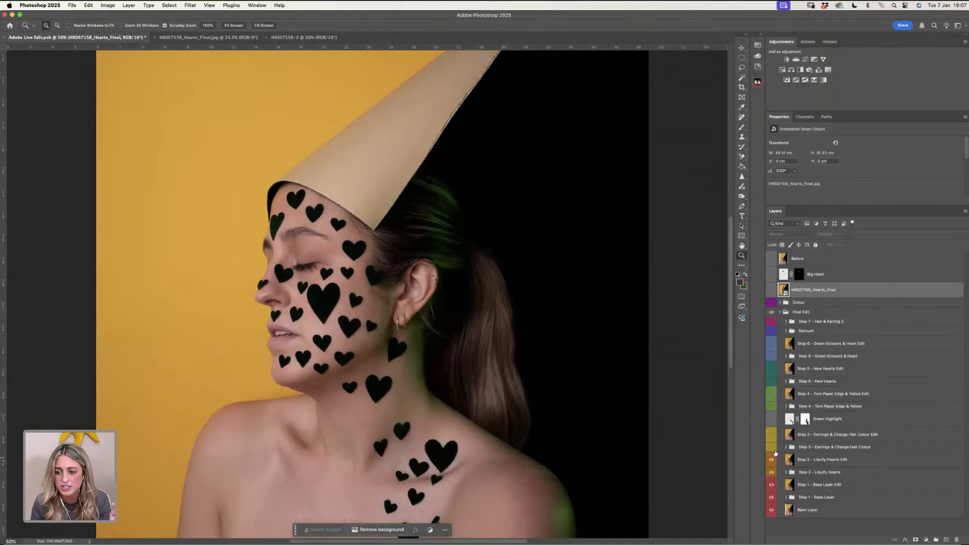
- Show the Step 3 - Earrings & Change Hair Colour group, its edit layer and the Green Highlight layer, inspecting the earrings up close
left_click_drag(771, 448, 771, 437)
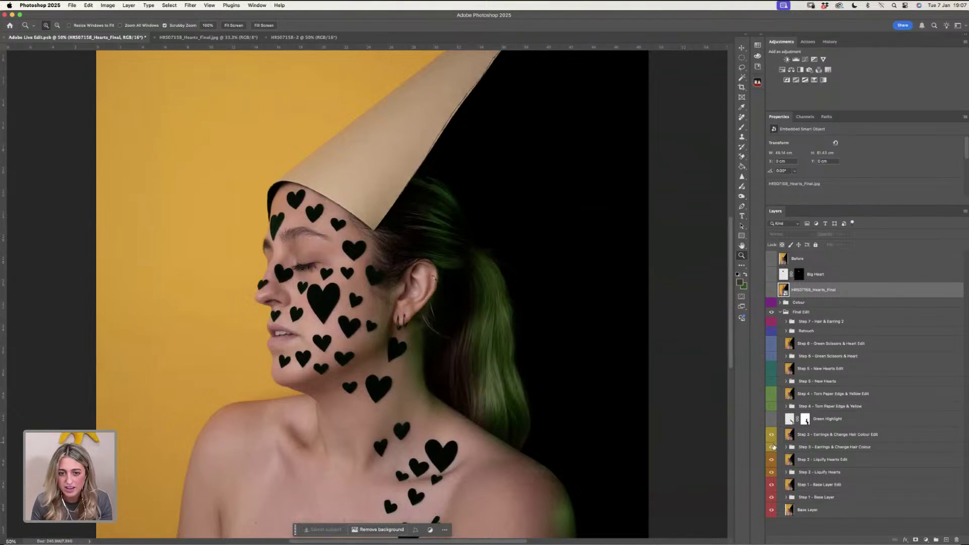
left_click_drag(398, 316, 468, 320)
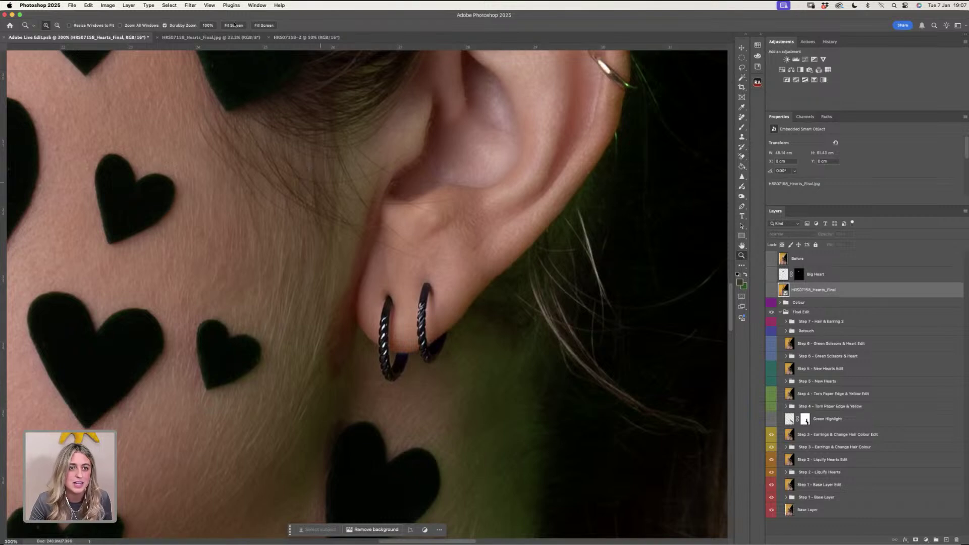
left_click(234, 25)
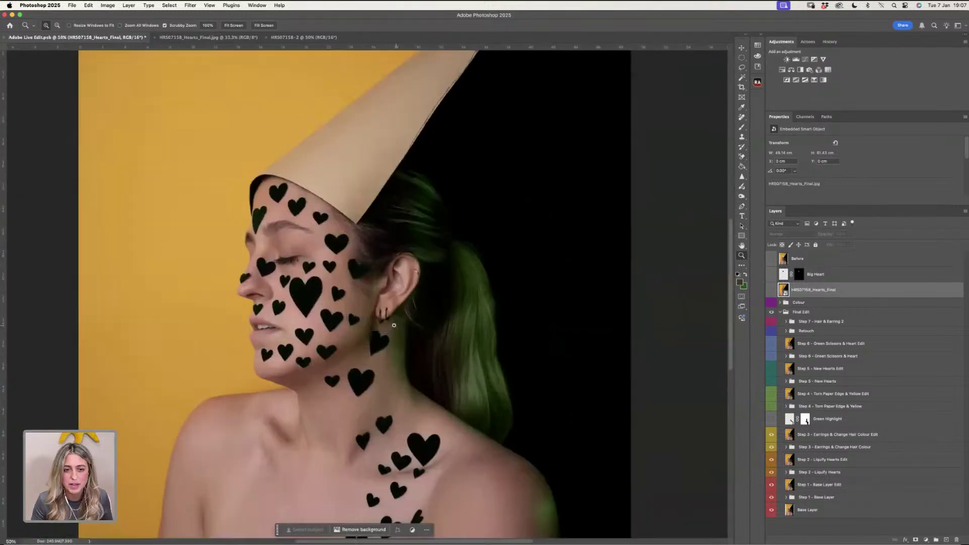
left_click(393, 326)
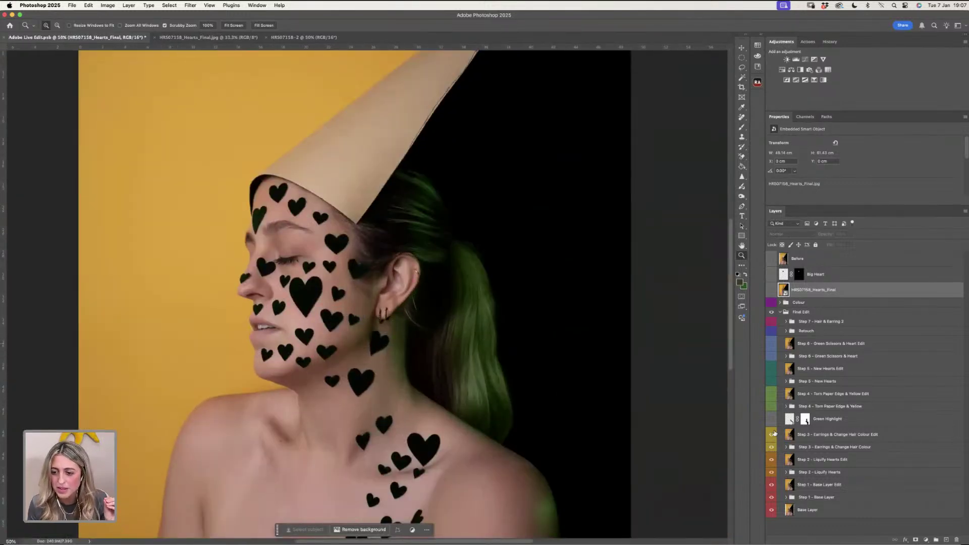
left_click(772, 421)
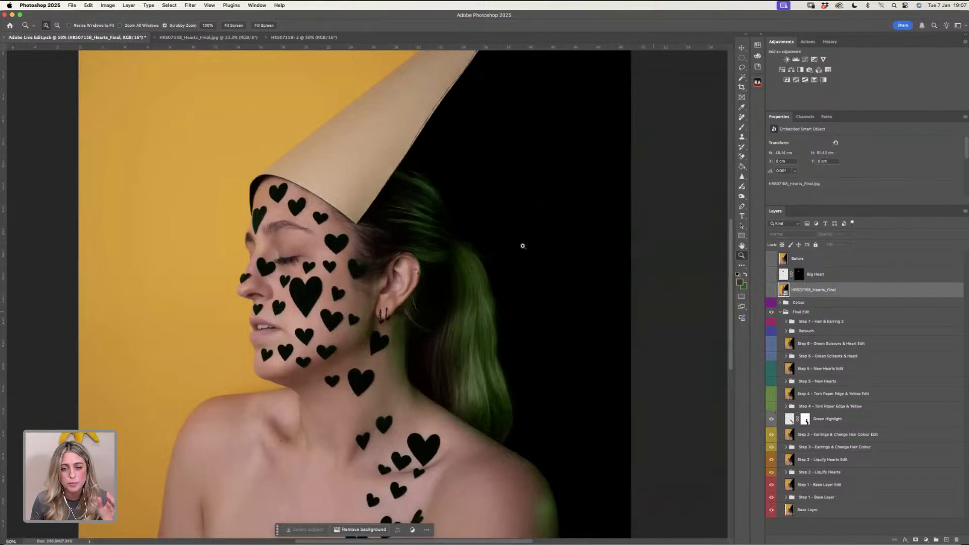
- Compare the unedited portrait with the final JPEG's head and hair, then return to the layered file and view it whole
left_click(300, 39)
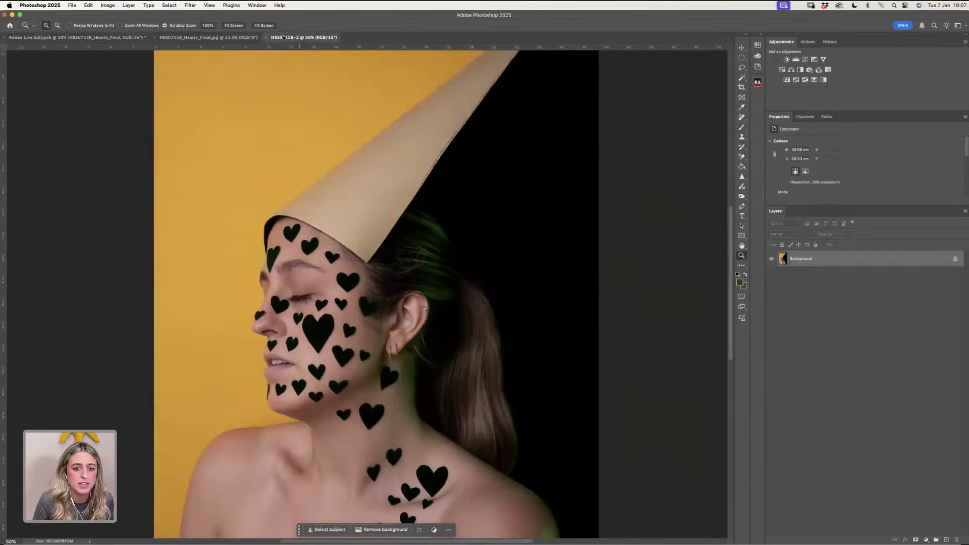
left_click(209, 38)
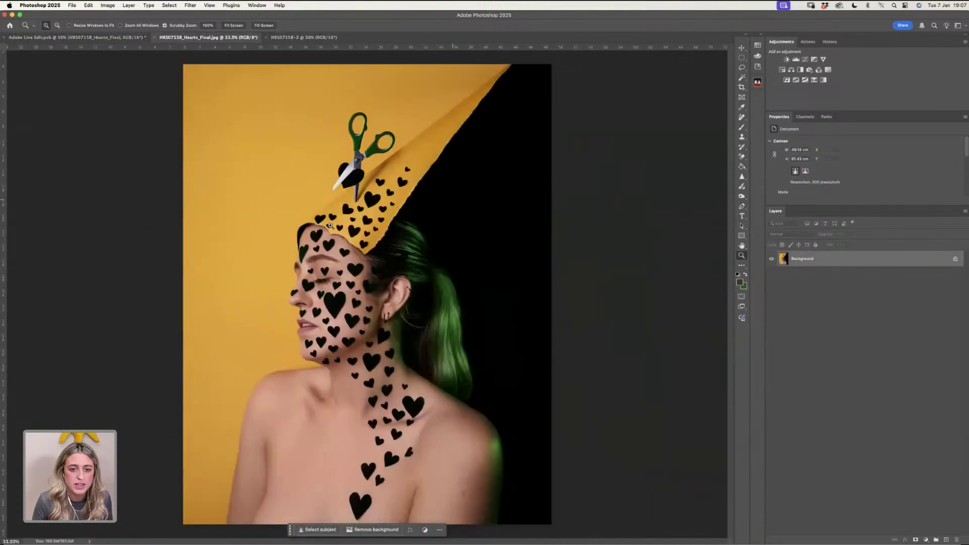
left_click(385, 224)
left_click(125, 40)
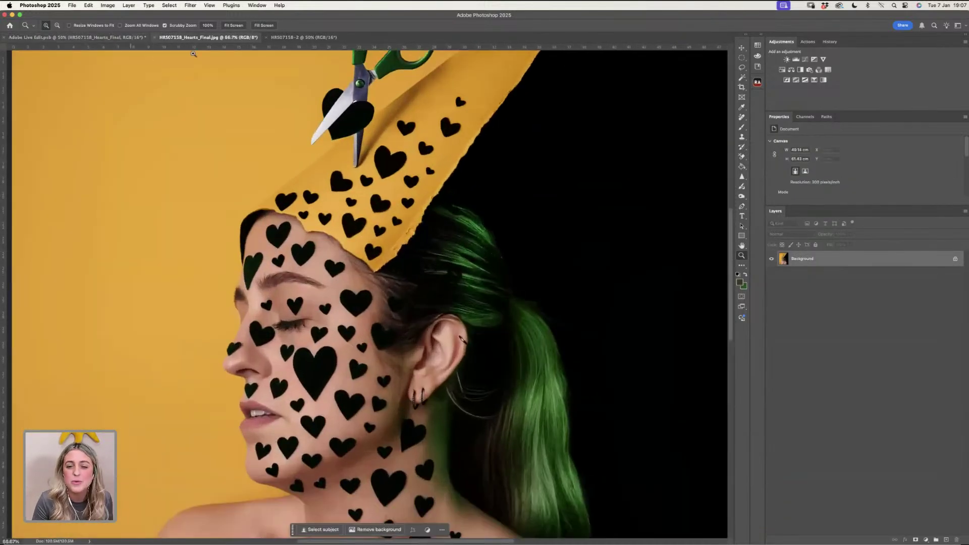
left_click(238, 26)
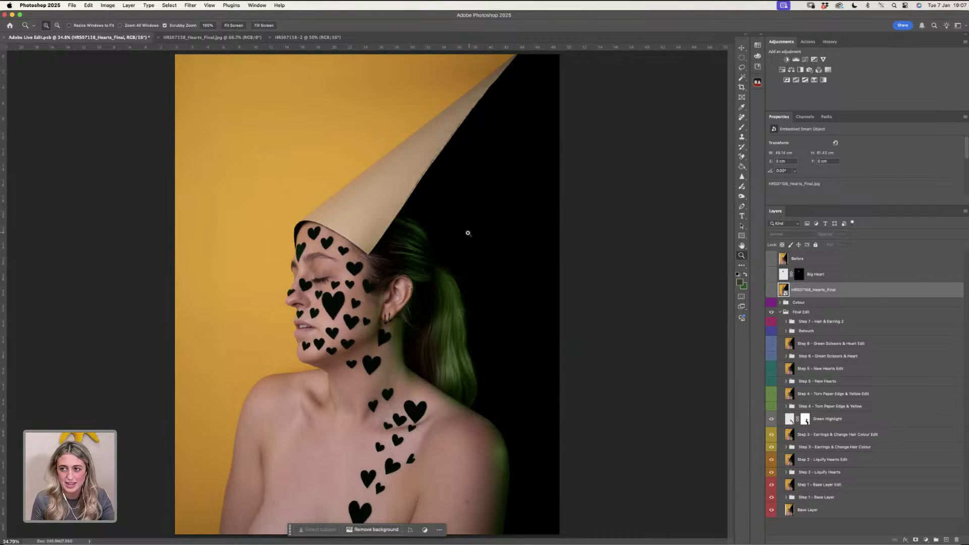
- Show the Step 4 - Torn Paper Edge & Yellow and Step 5 - New Hearts groups together with their edit layers
left_click(772, 407)
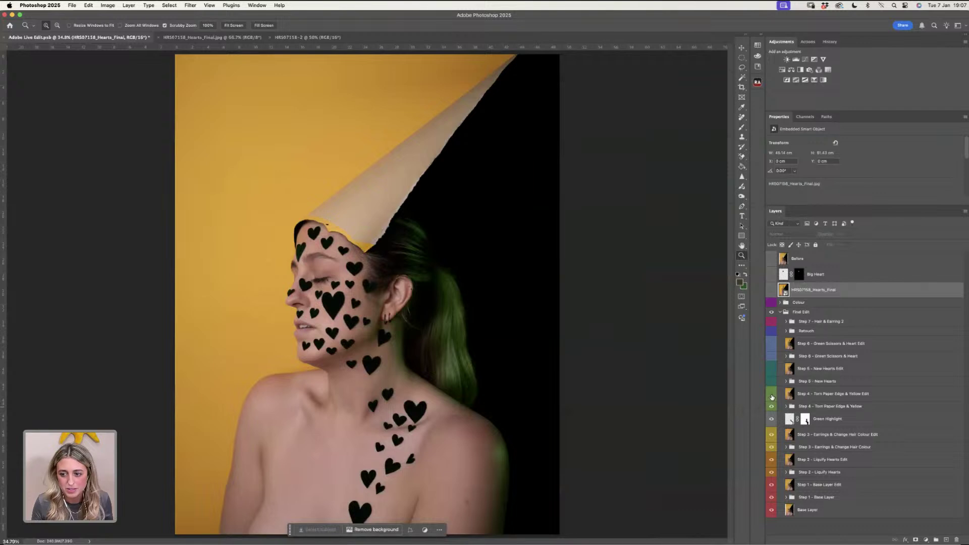
left_click(771, 394)
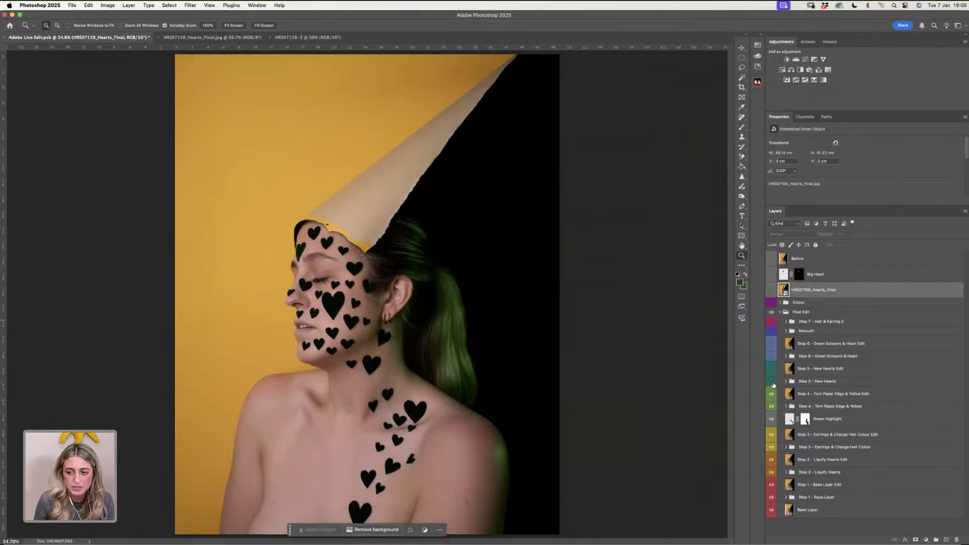
left_click(771, 382)
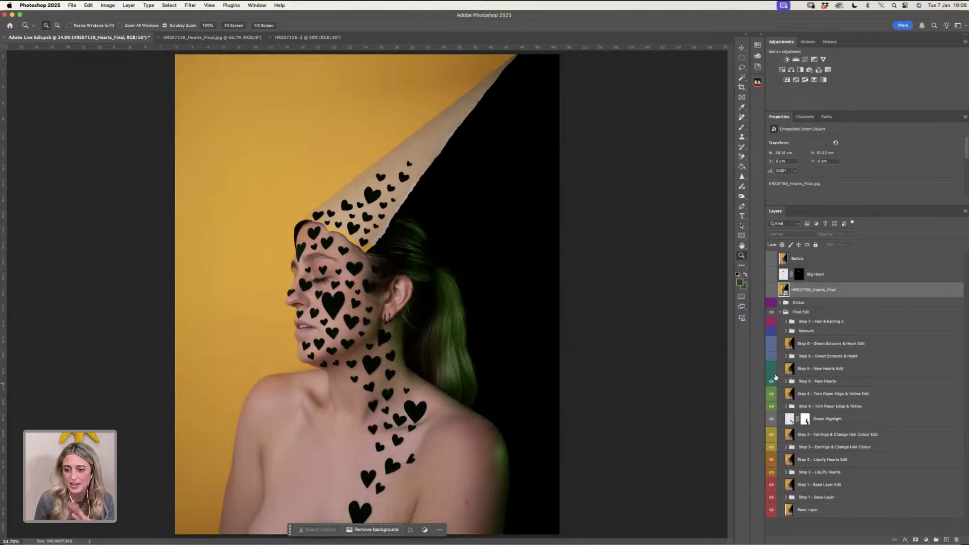
left_click(772, 369)
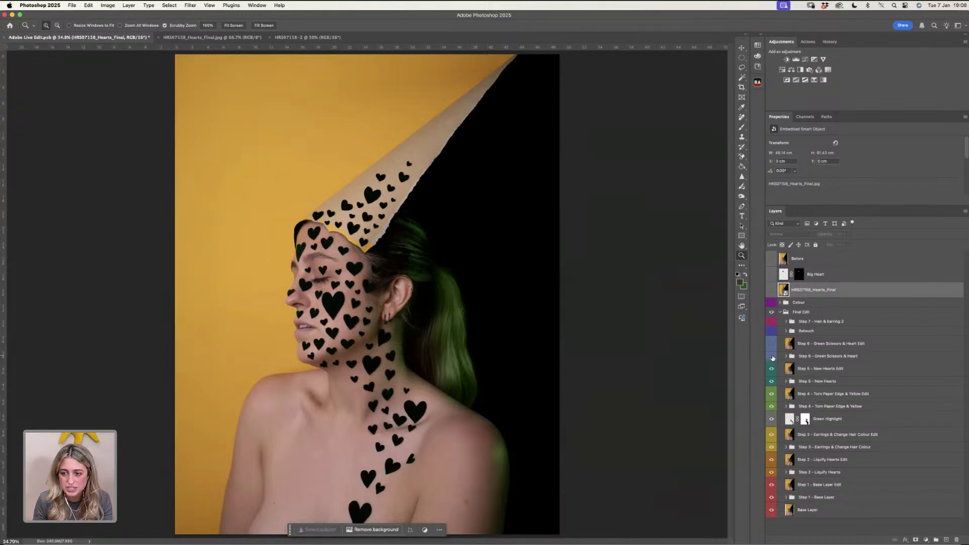
- Compare the portrait with and without the Step 6 - Green Scissors & Heart group
left_click(772, 356)
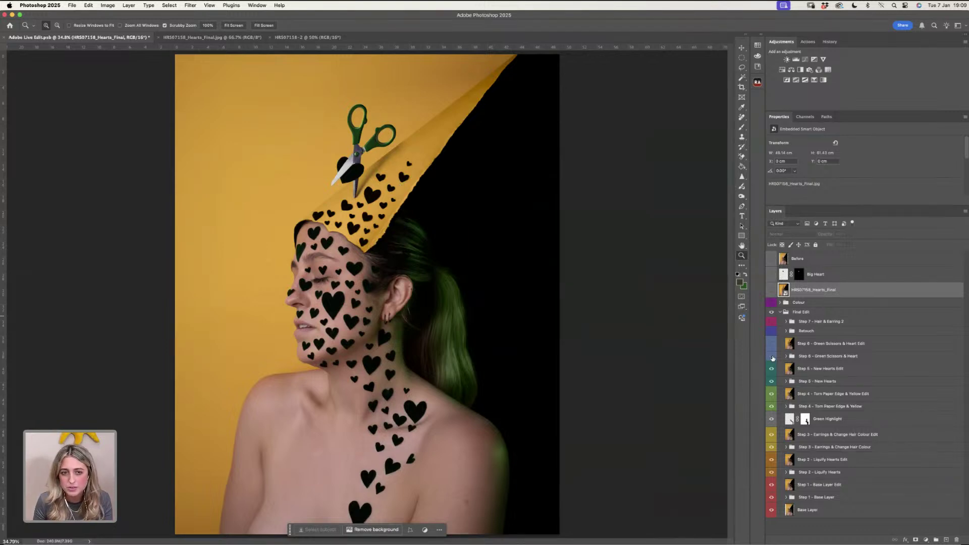
left_click(772, 356)
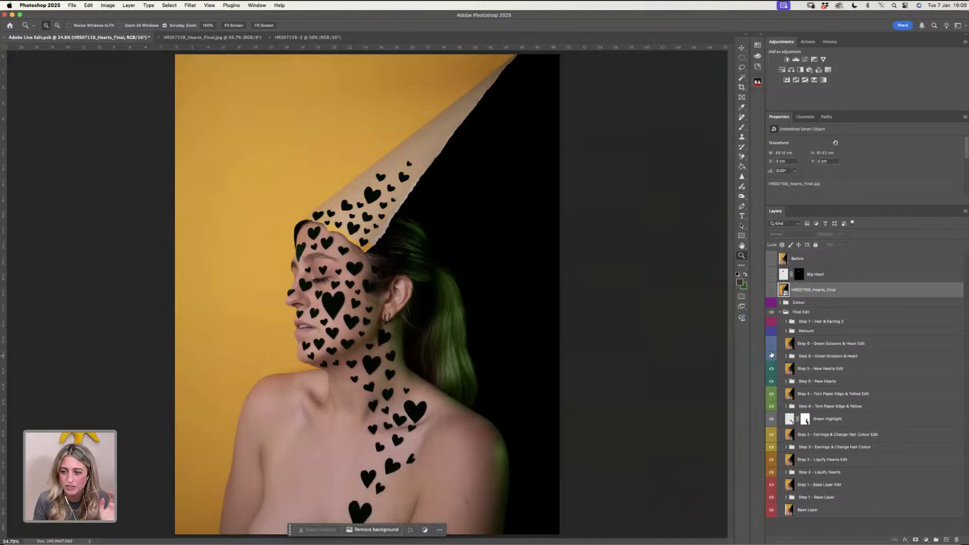
- Show the Step 6 - Green Scissors & Heart group and its edit layer, plus the Retouch, Step 7 - Hair & Earring 2 and Colour groups
left_click(771, 356)
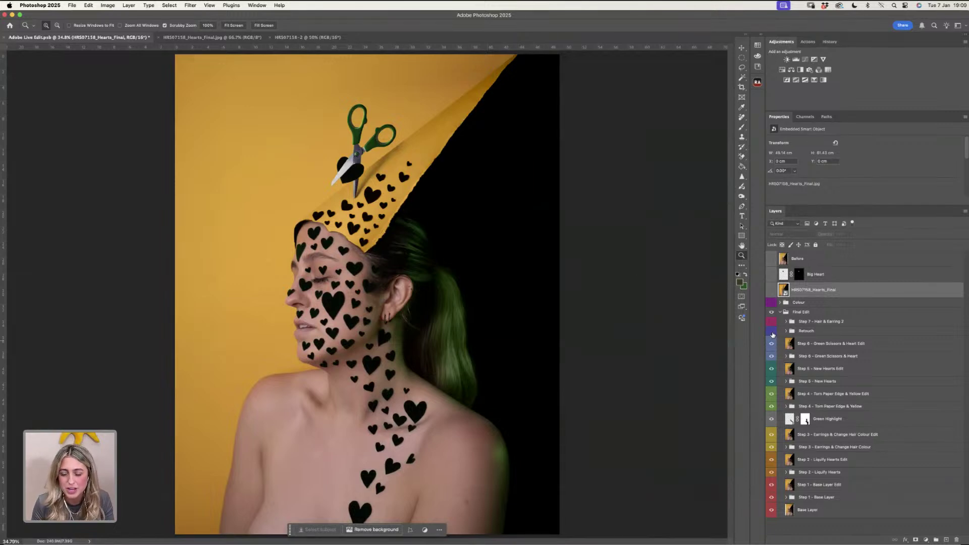
left_click(771, 332)
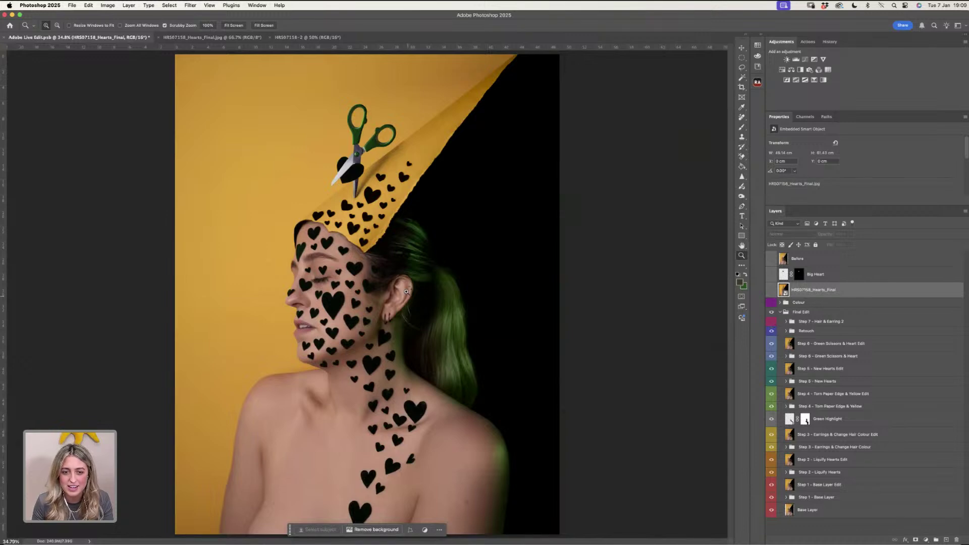
left_click(415, 287)
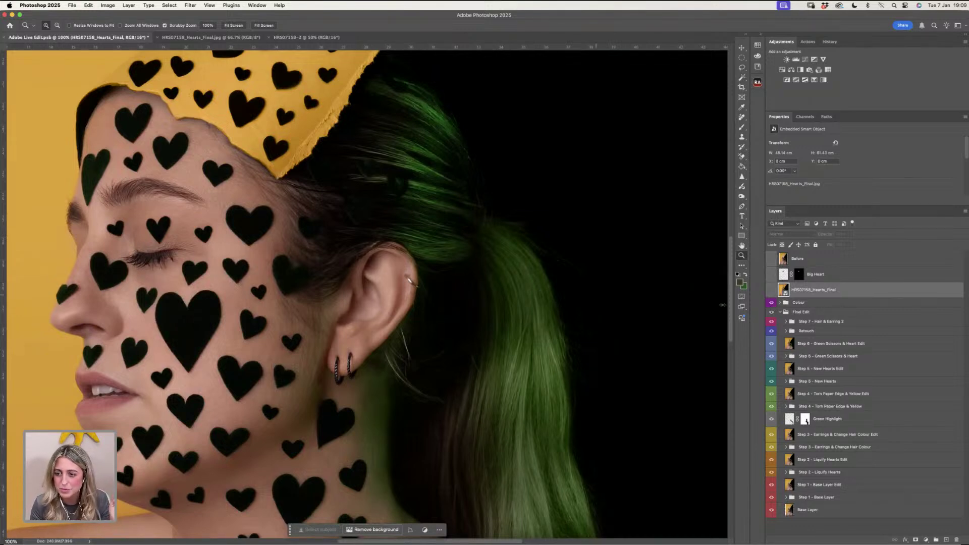
- Inspect the ear, earrings and green hair up close in the final JPEG, then view the whole image
left_click(222, 37)
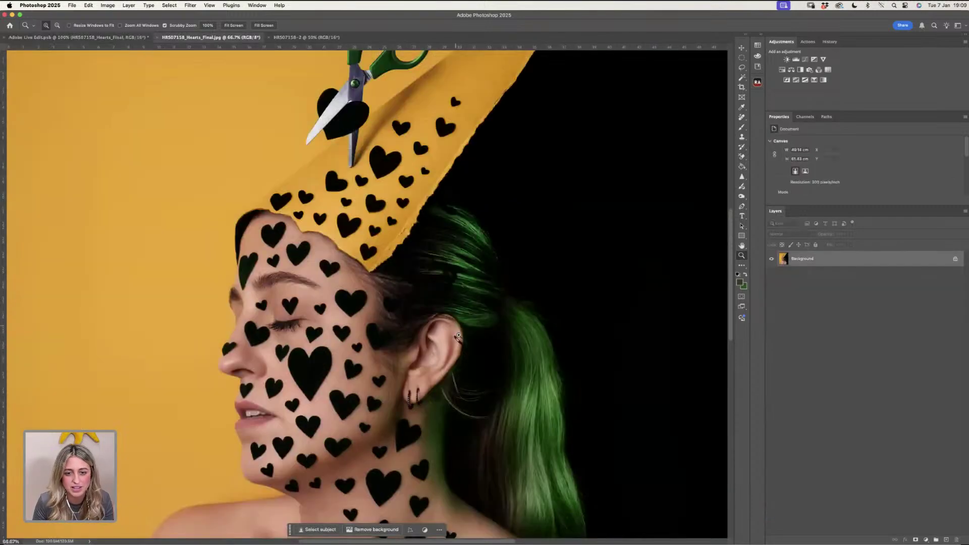
left_click(461, 345)
left_click(459, 343)
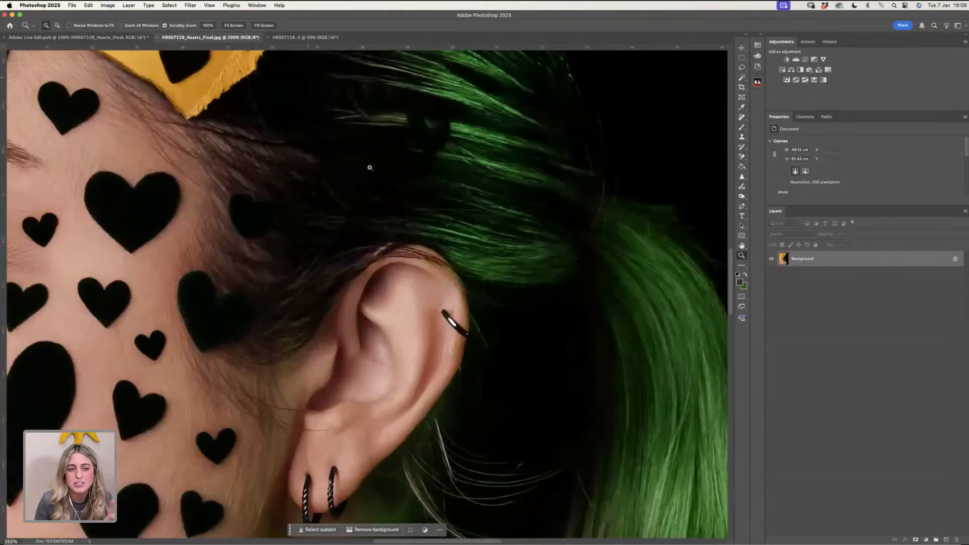
key("super+0")
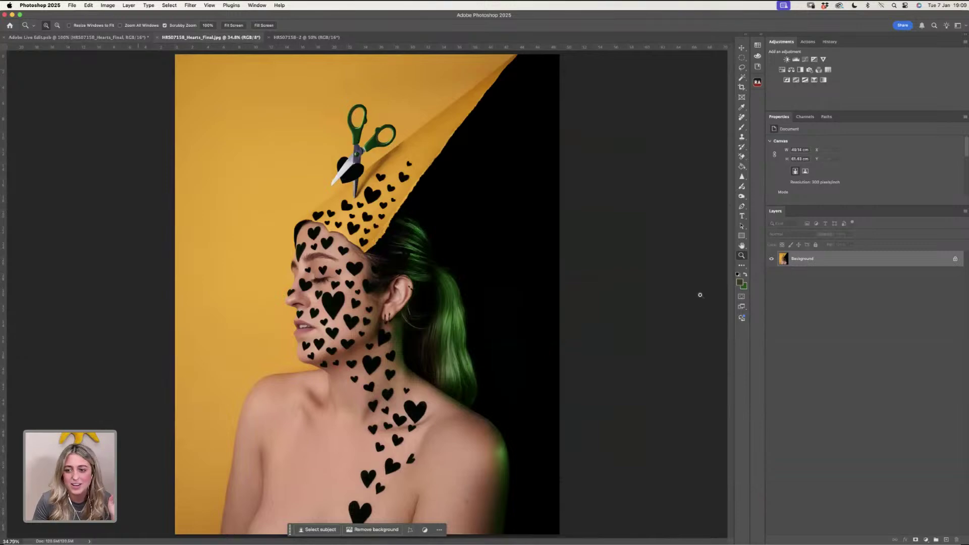
- Return to the layered file and hide the Colour group and every Final Edit layer except Base Layer, viewing the whole canvas
left_click(76, 37)
left_click(771, 303)
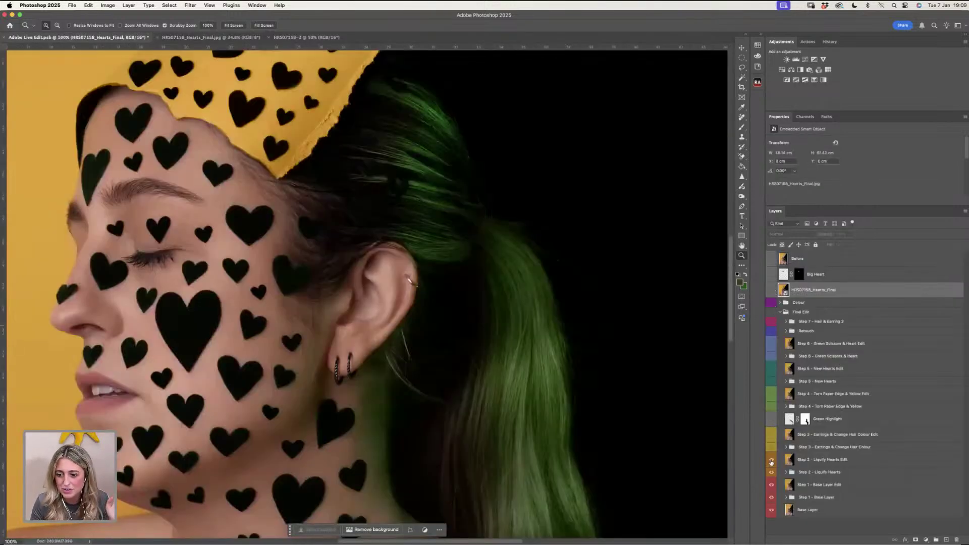
left_click_drag(771, 462, 772, 500)
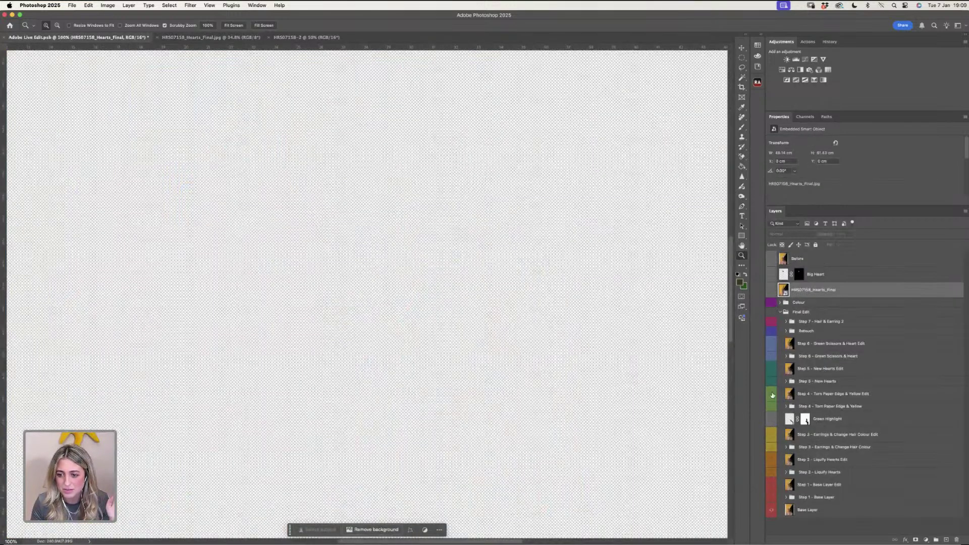
left_click(771, 312)
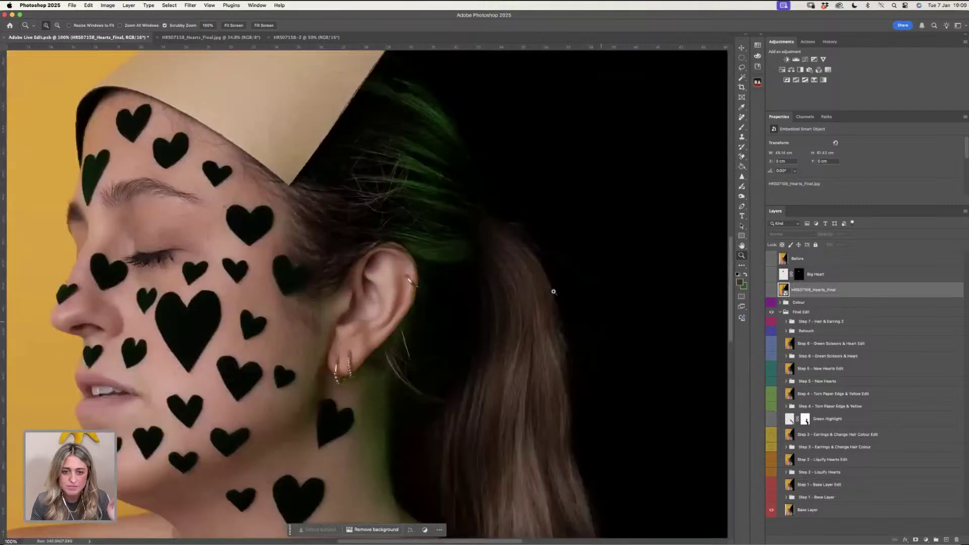
left_click(234, 25)
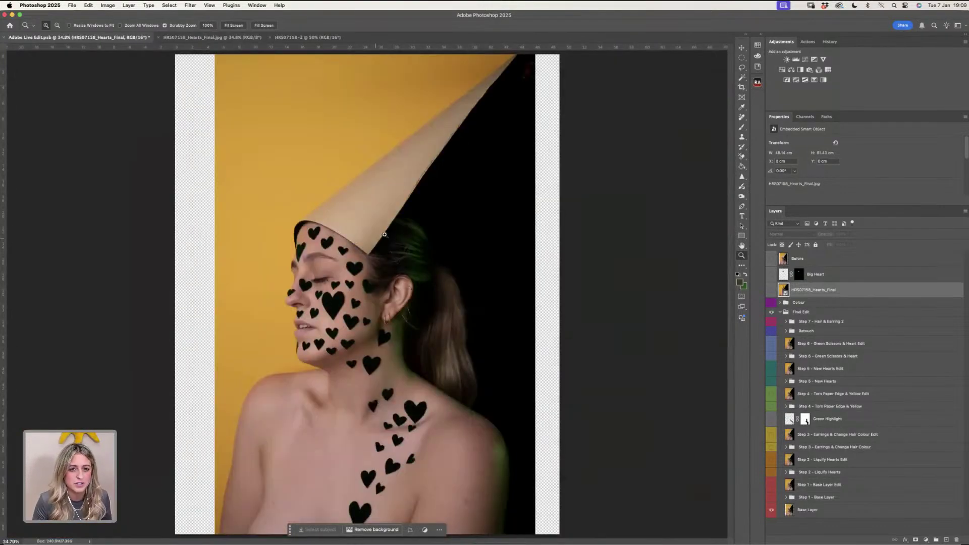
key("alt")
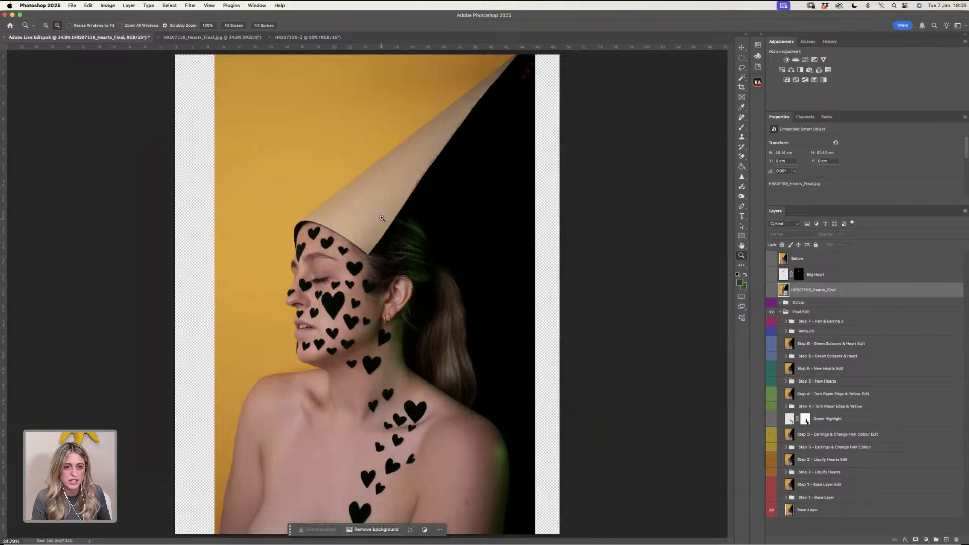
left_click(380, 221, "alt")
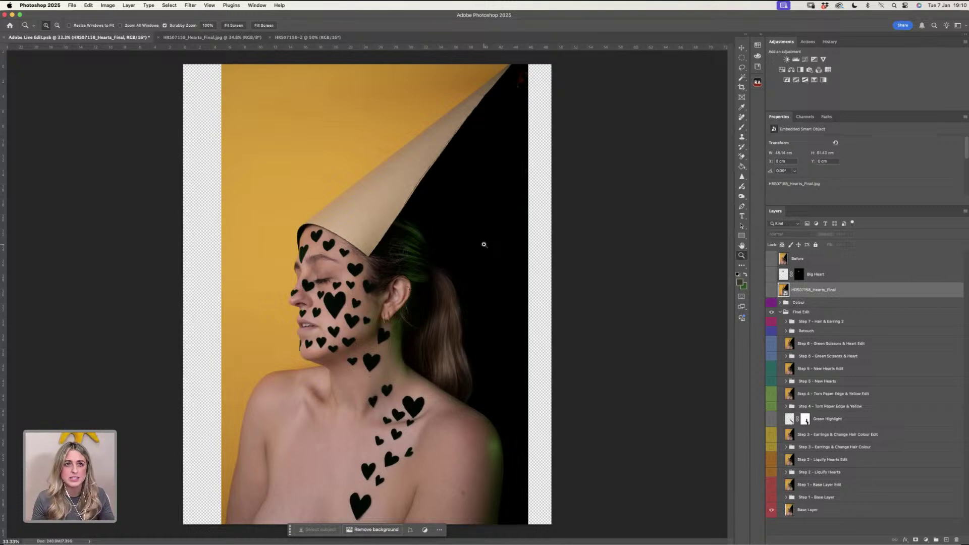
- Examine the fill options available for the Crop tool, including Generative Expand
key("c")
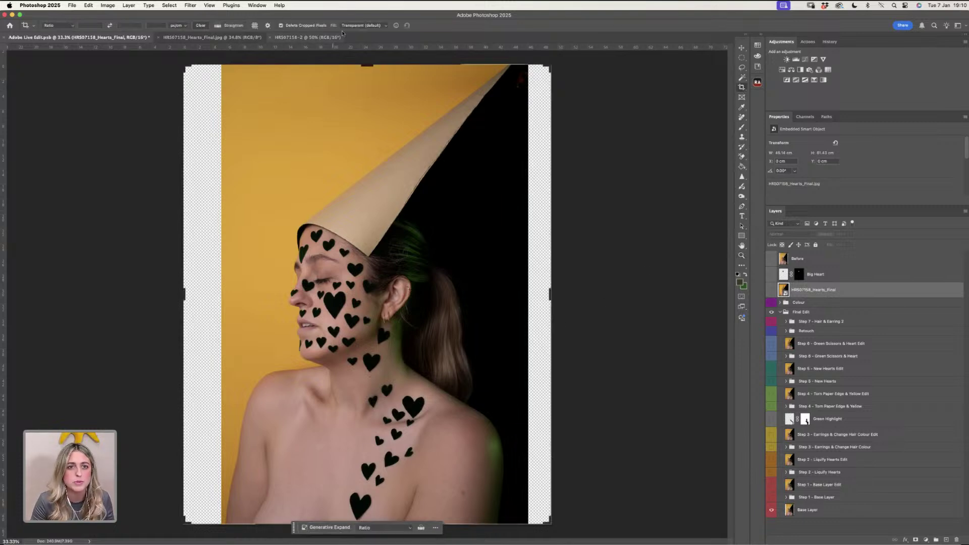
left_click(359, 25)
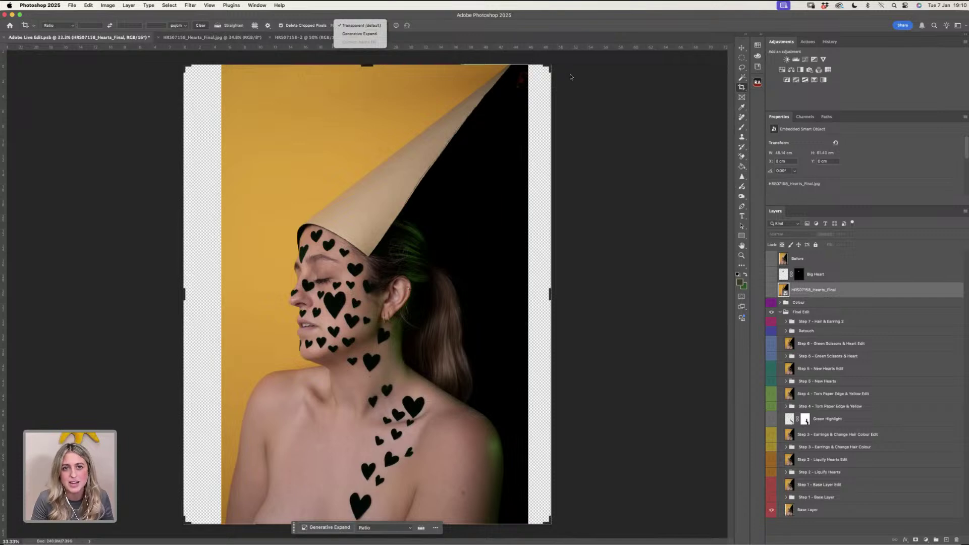
left_click(571, 78)
- Select the transparent strip along the canvas's left side with the Rectangular Marquee and try to fill it using Generative Fill without a prompt
left_click(742, 57)
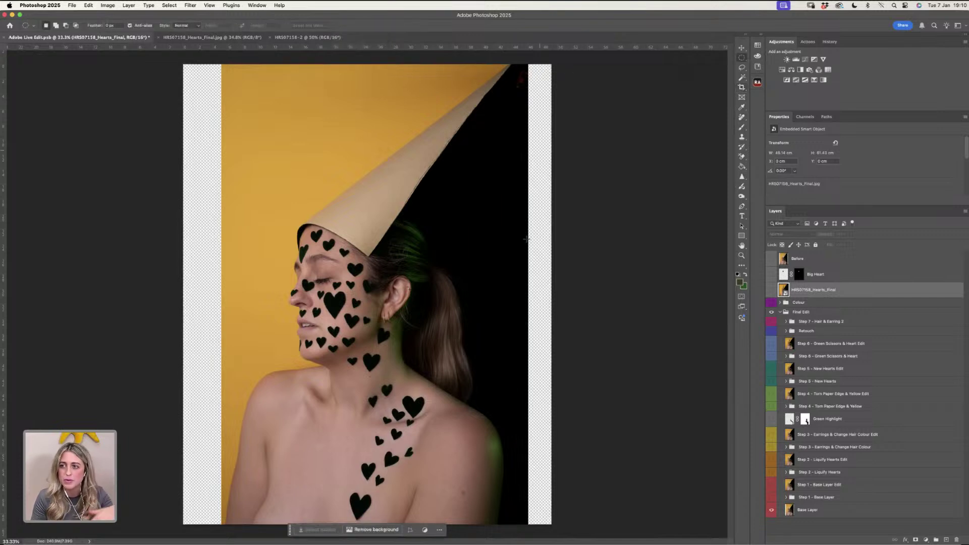
right_click(742, 57)
left_click(787, 57)
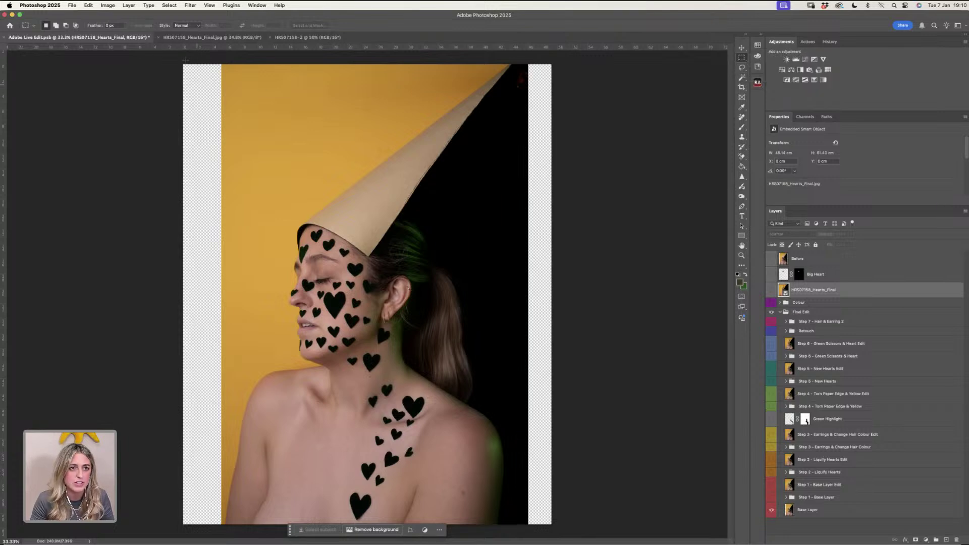
left_click_drag(186, 60, 222, 530)
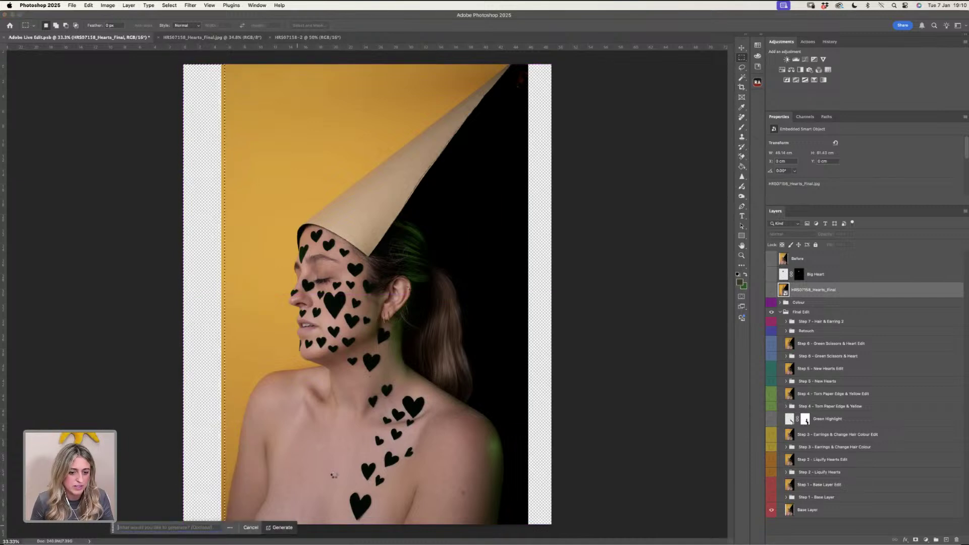
key("Return")
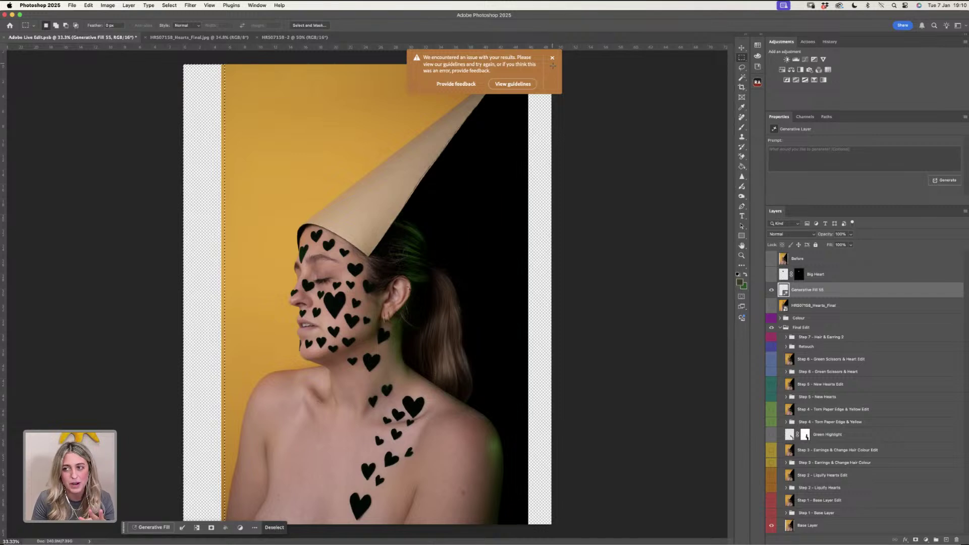
left_click(552, 58)
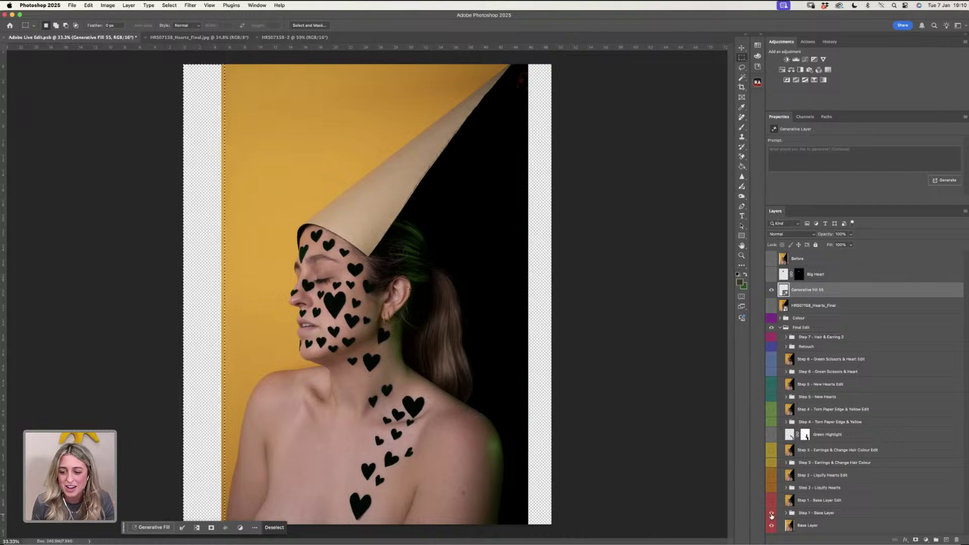
- Show the Step 1 - Base Layer group, clear the selection and expand the group to list its layers
left_click(771, 513)
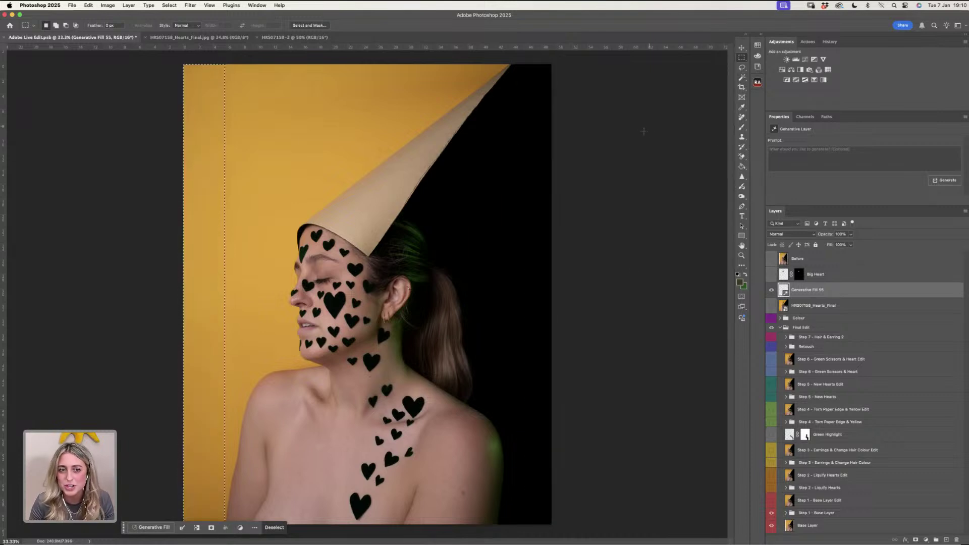
key("super+d")
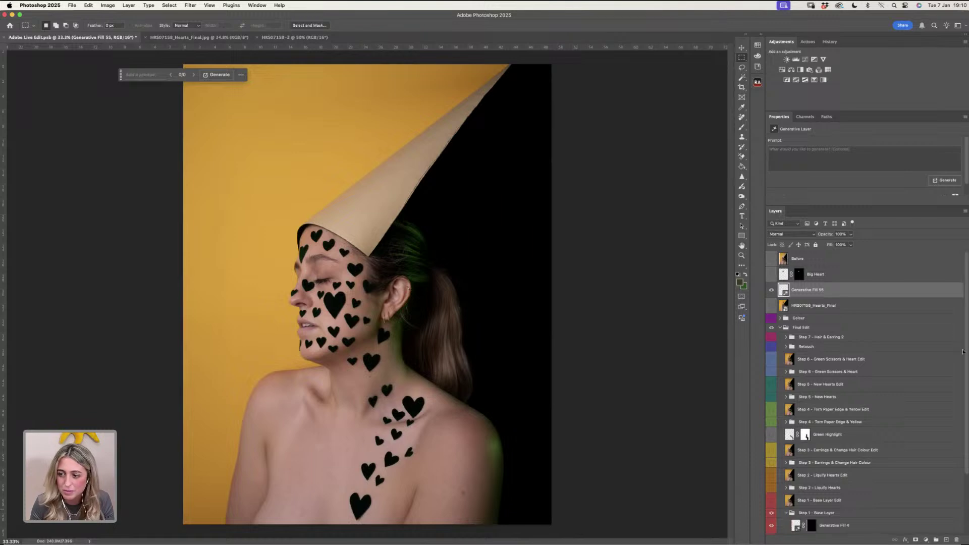
scroll(962, 385, "down", 5)
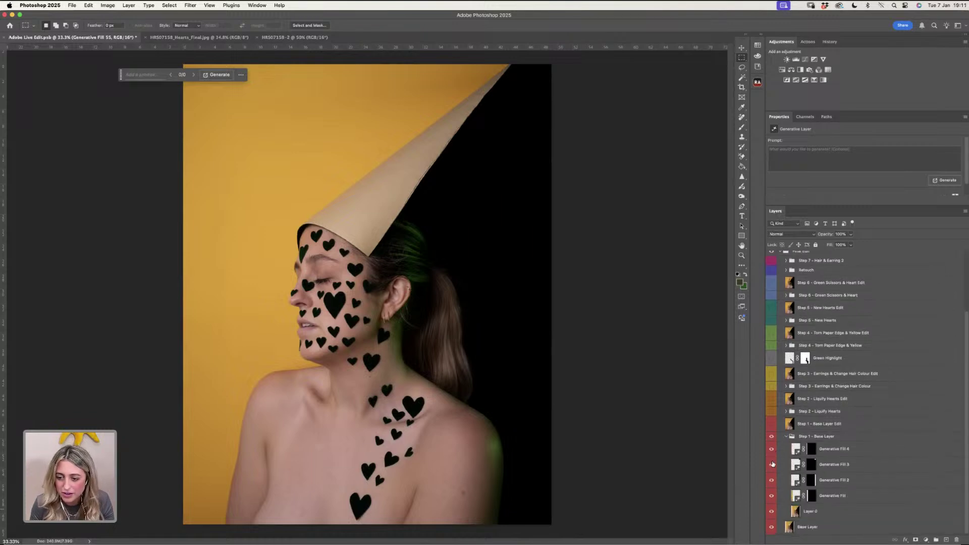
- Hide the four Generative Fill layers in the Step 1 group, then reveal them individually to demonstrate how each extends the background
left_click(772, 496)
left_click(771, 511)
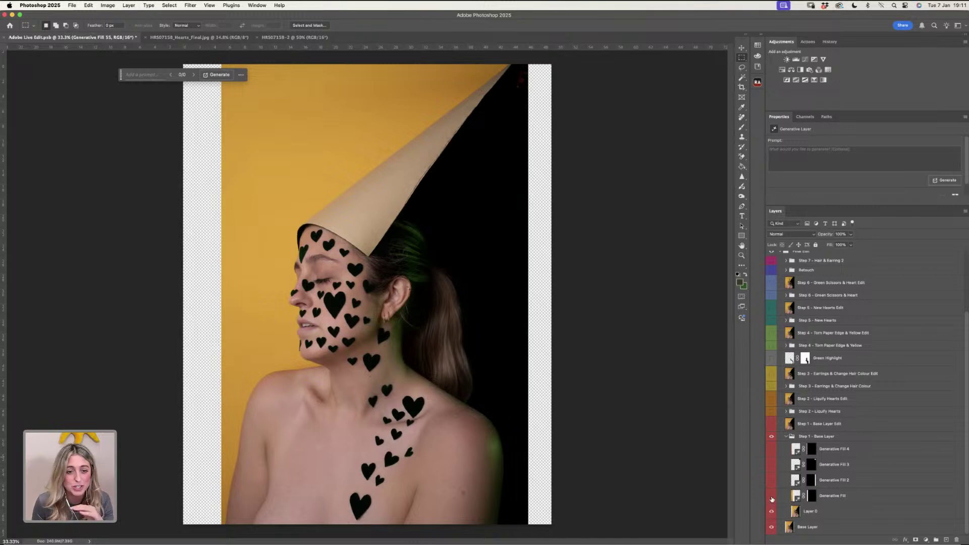
left_click(771, 497)
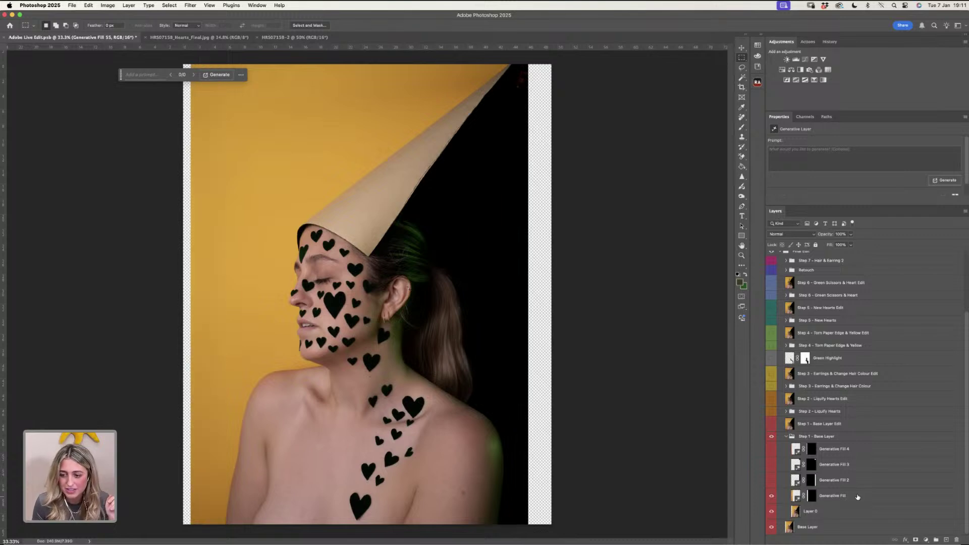
left_click(856, 496)
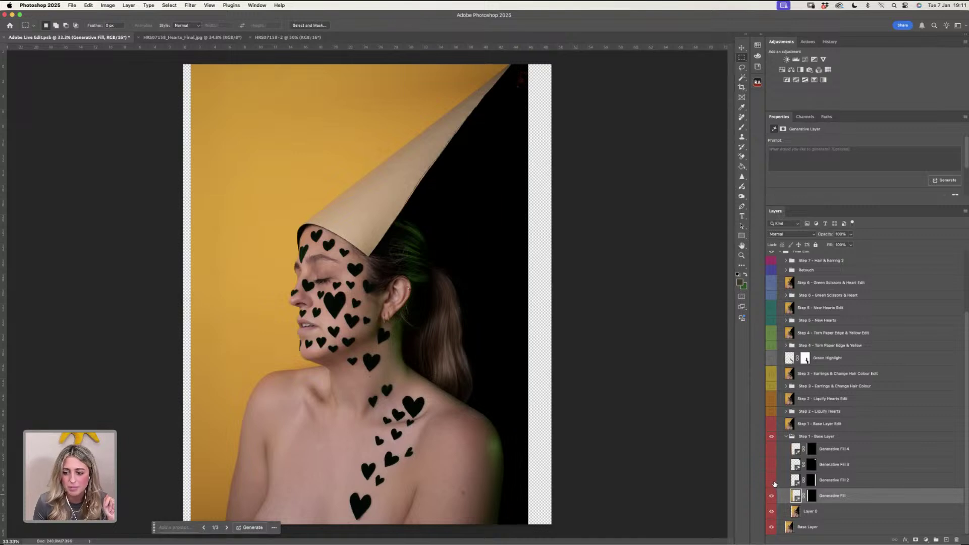
left_click(772, 449)
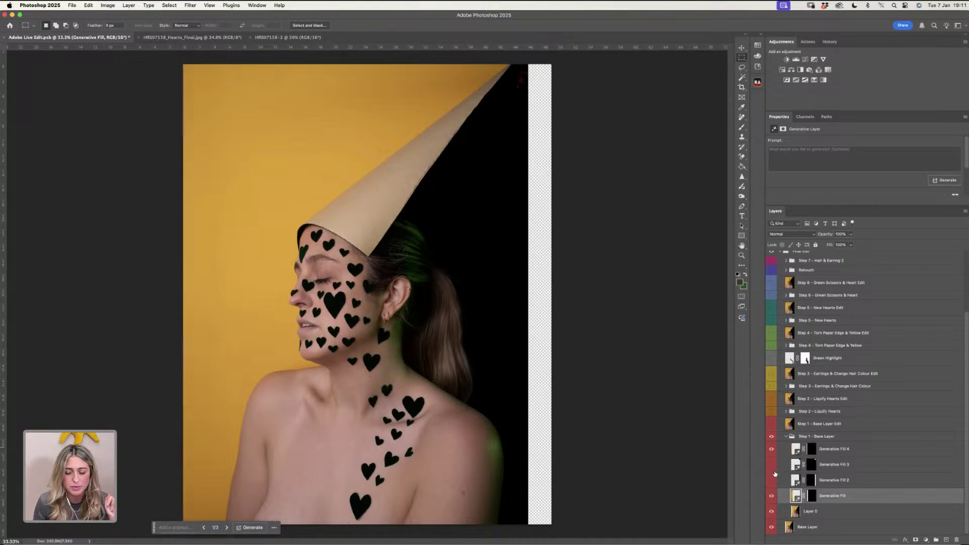
left_click(773, 465)
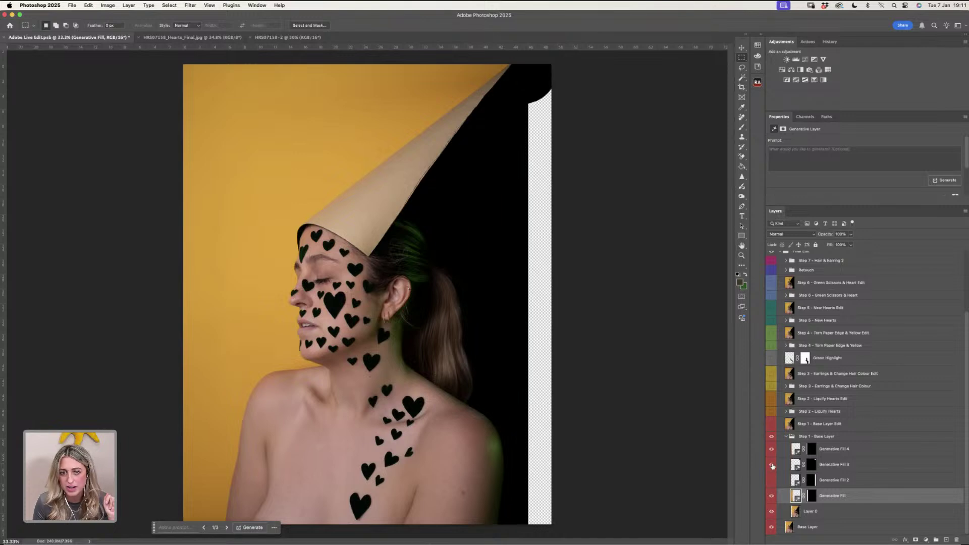
left_click(772, 480)
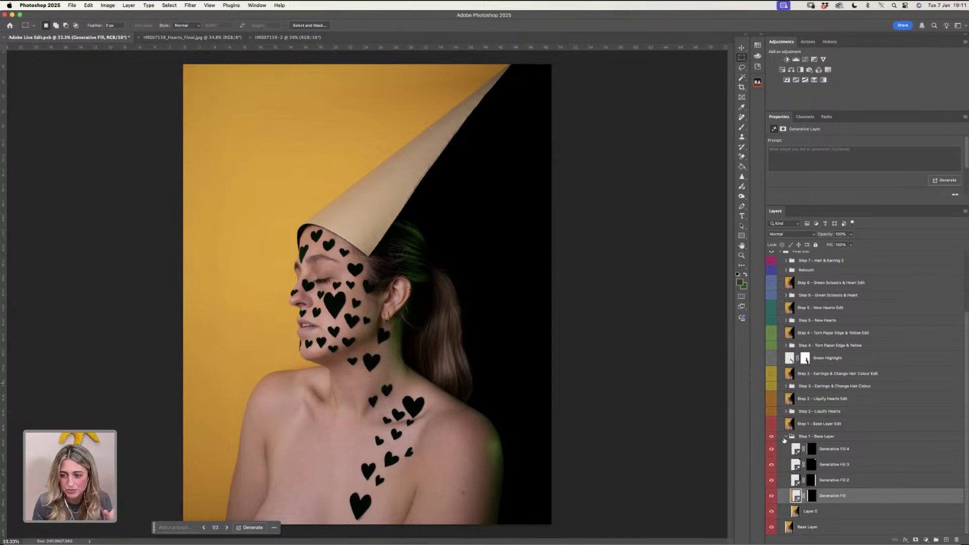
- Collapse the Step 1 - Base Layer group, then show and select the Step 1 - Base Layer Edit layer
left_click(784, 439)
left_click(786, 437)
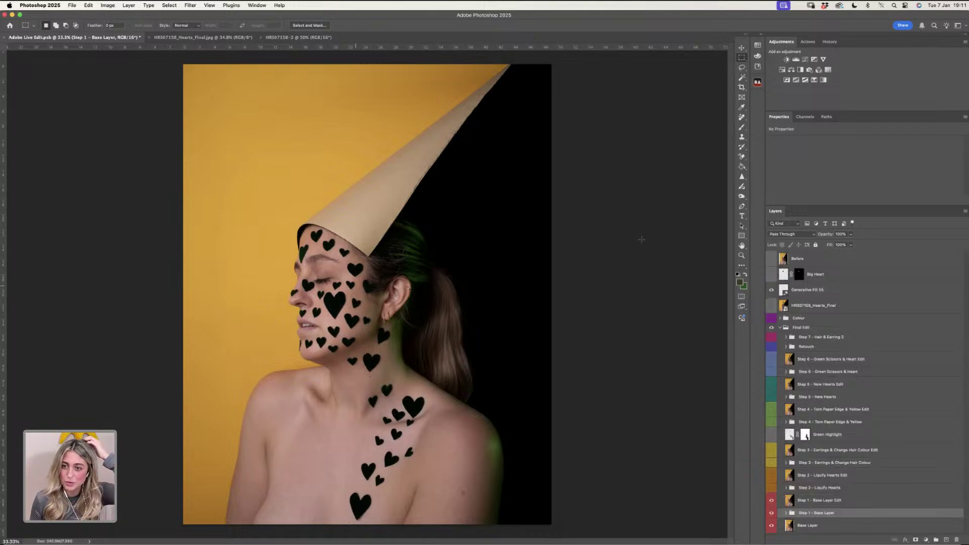
left_click(741, 255)
left_click_drag(348, 303, 811, 503)
left_click(813, 501)
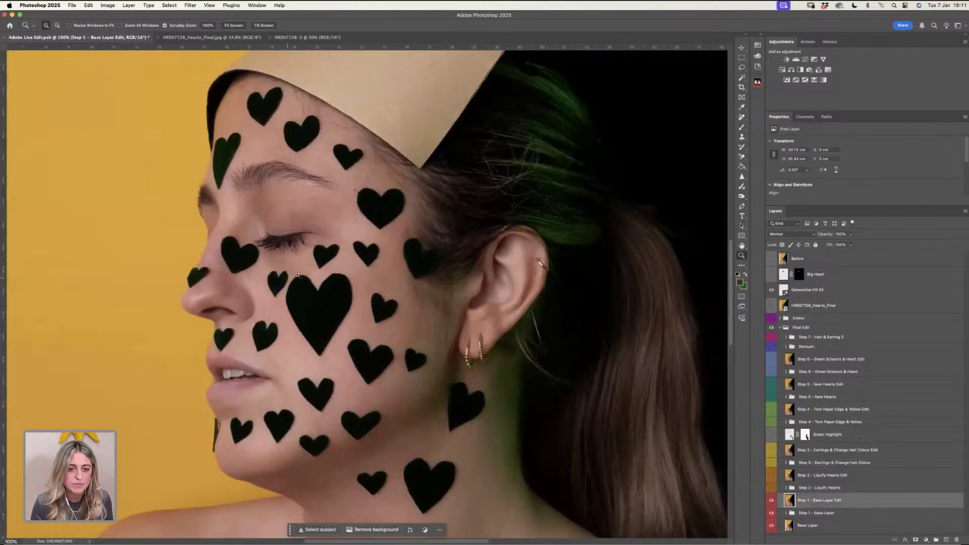
- Open Liquify on the Step 1 - Base Layer Edit layer with the cheek hearts framed closely at 200%
left_click(291, 283)
left_click(209, 5)
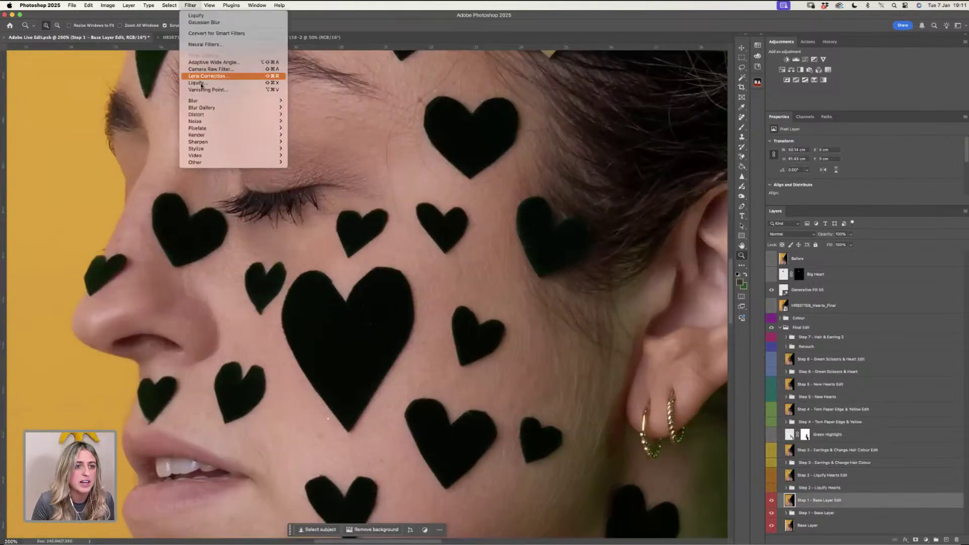
left_click(316, 131)
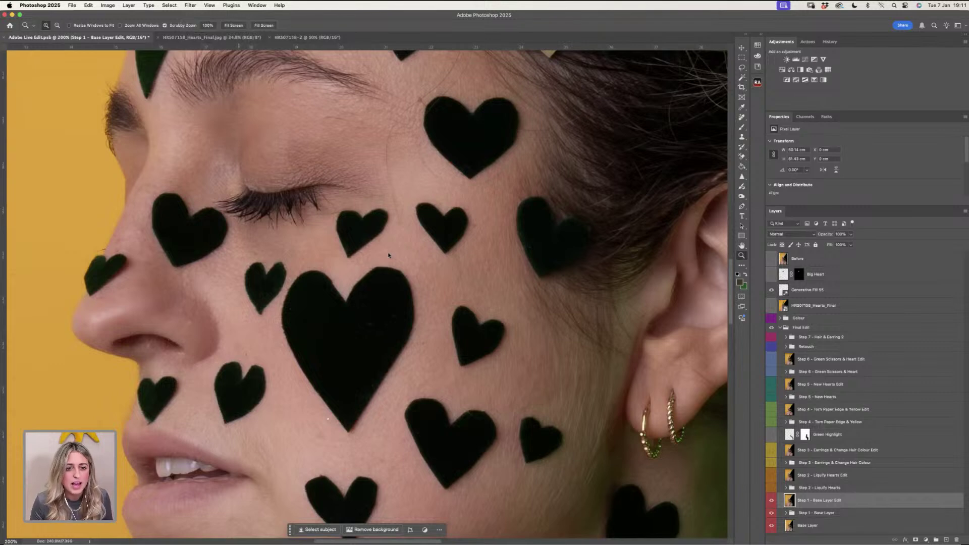
key("super+shift+x")
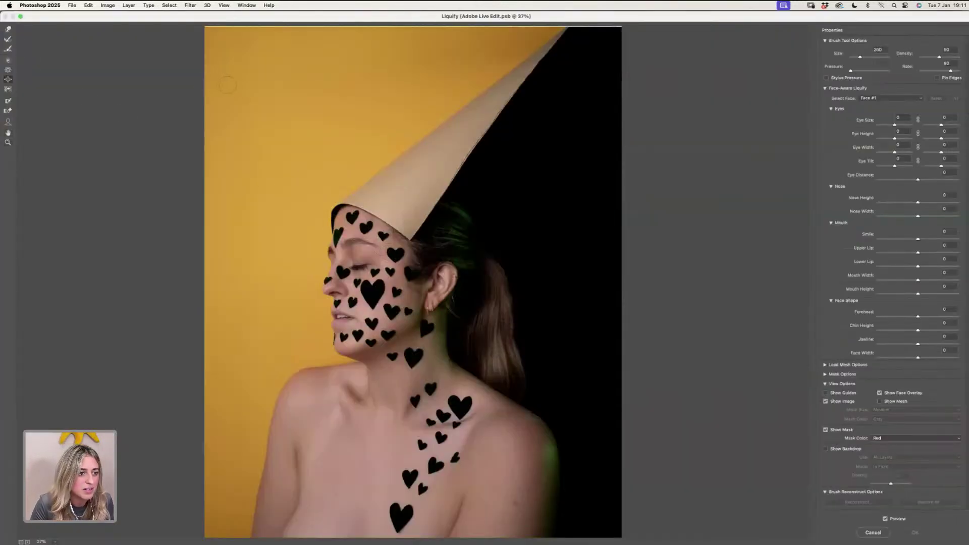
left_click(375, 278)
left_click(374, 276)
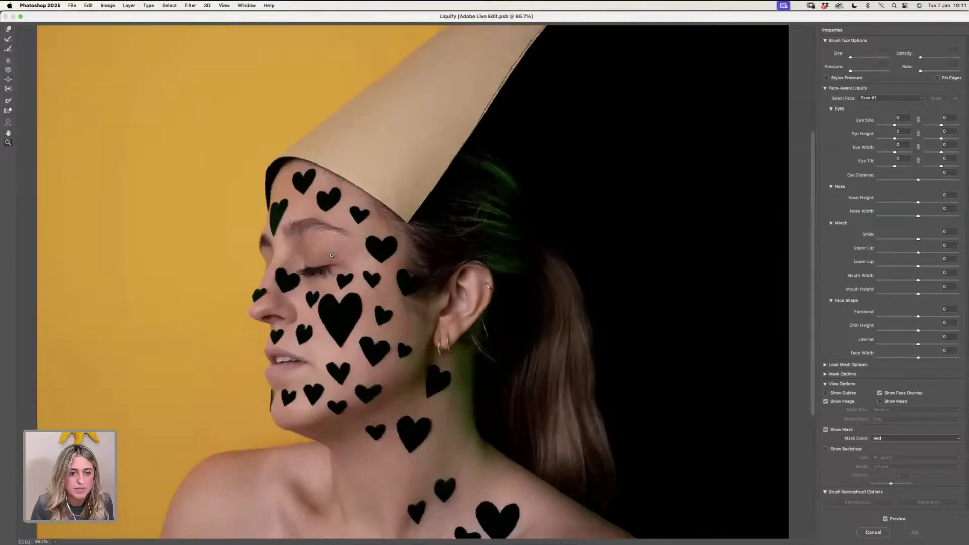
left_click(314, 232)
left_click_drag(486, 349, 450, 244)
left_click(454, 244)
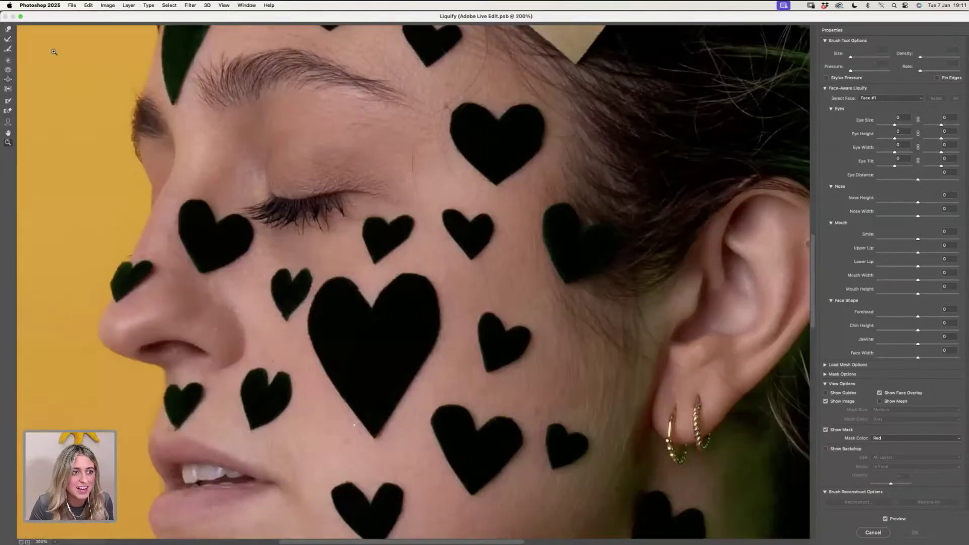
- Reshape the small heart above the mouth corner and the lower cheek heart using Forward Warp with brush sizes 50 to 70
left_click(8, 29)
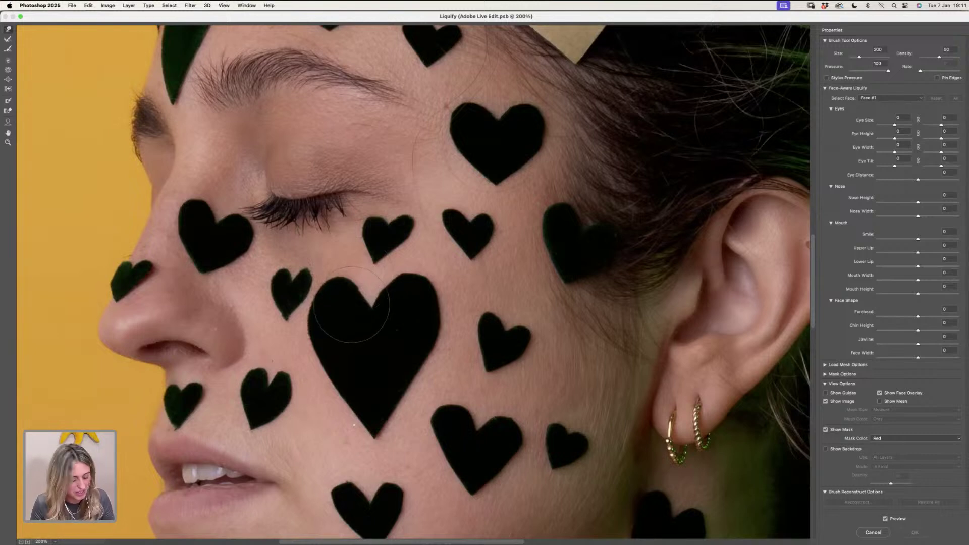
key("bracketleft")
key("bracketleft")
key("bracketleft")
key("bracketleft")
key("bracketleft")
key("bracketleft")
key("bracketleft")
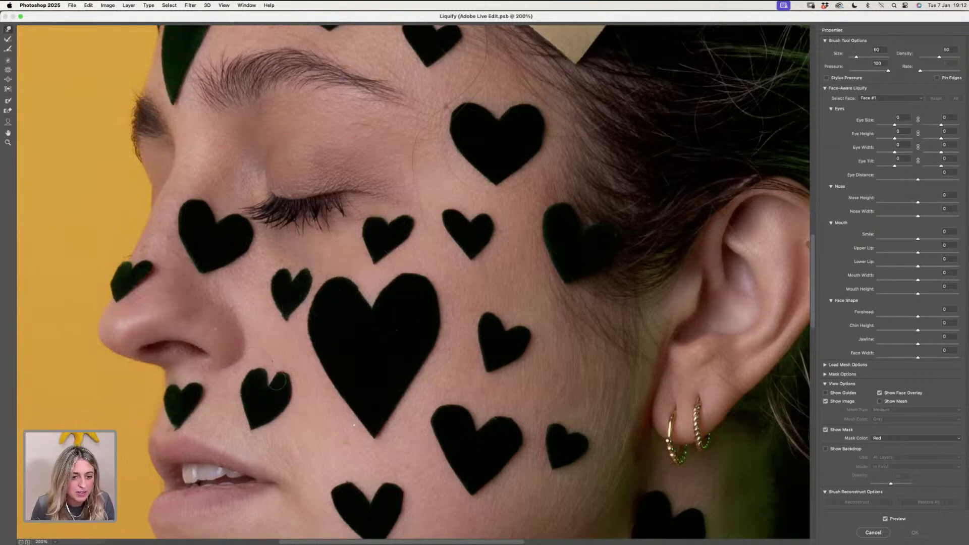
left_click_drag(280, 379, 286, 391)
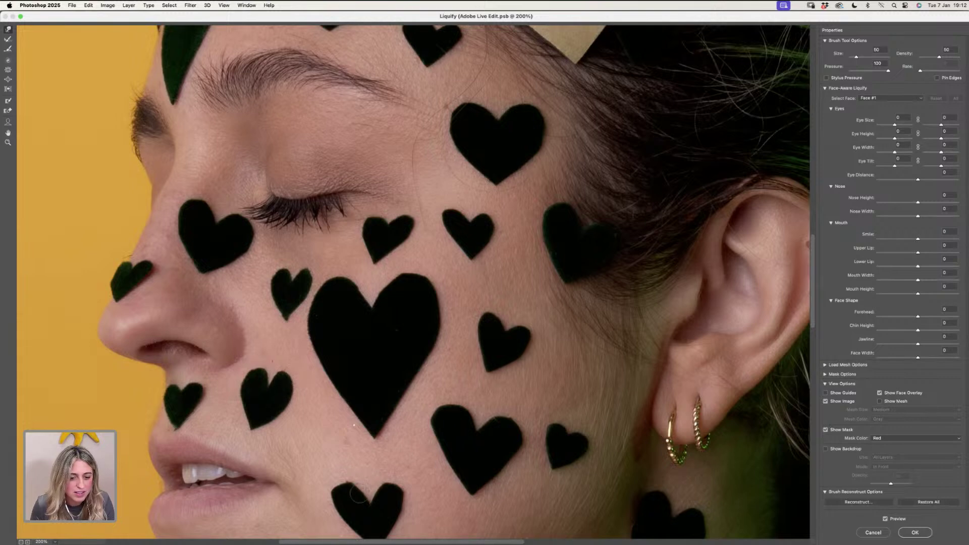
key("bracketright")
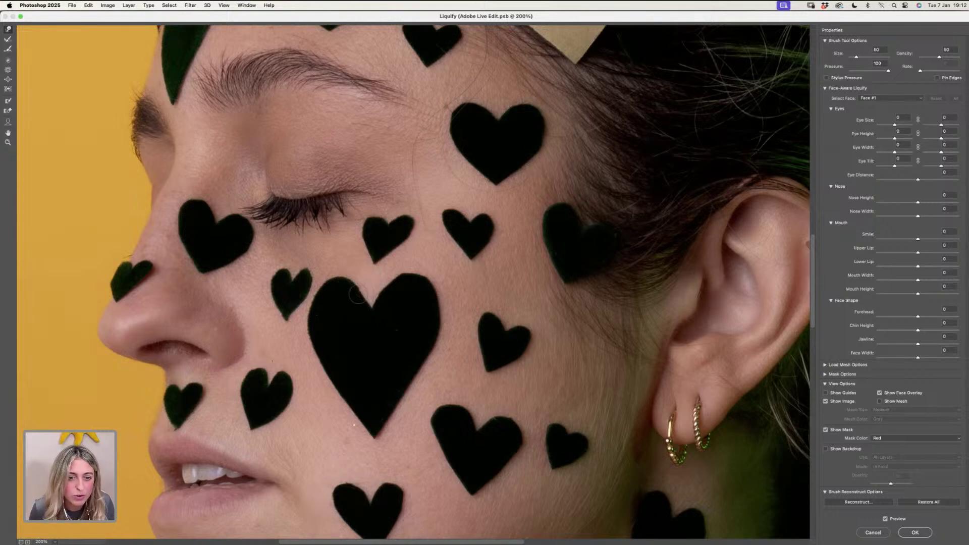
key("bracketright")
key("bracketright")
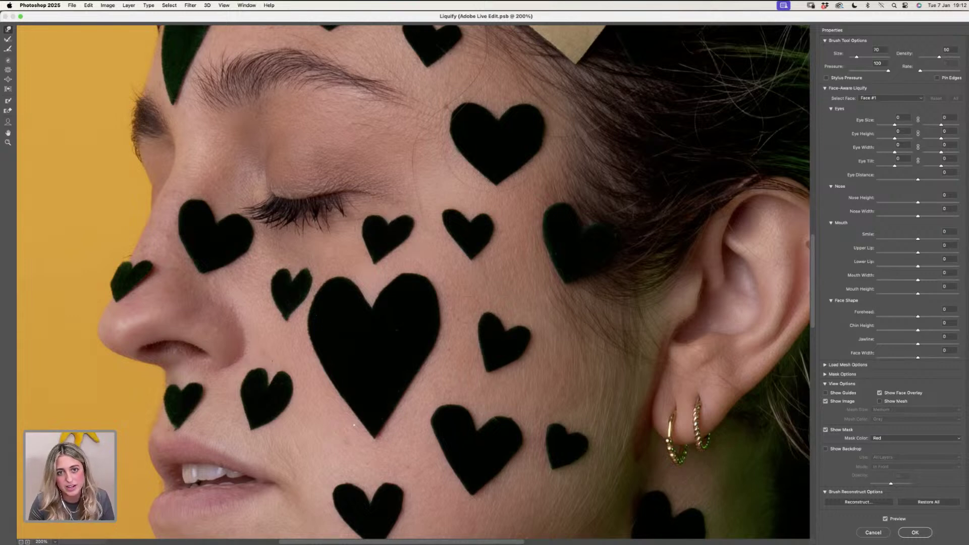
- Enlarge both lobes of the heart near the temple using the Bloat tool with brush sizes 200 to 250
left_click(8, 80)
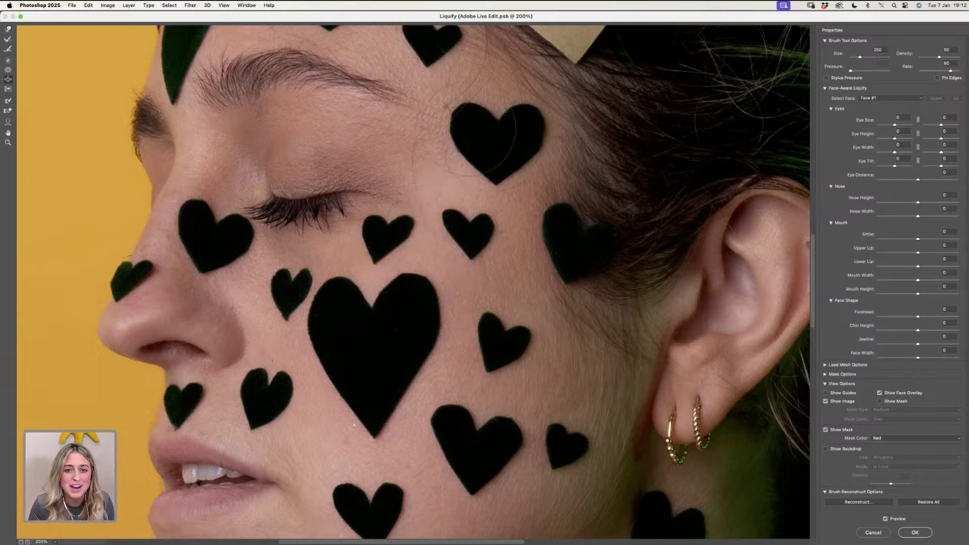
key("bracketleft")
key("bracketleft")
key("bracketleft")
key("bracketright")
key("bracketright")
key("bracketright")
left_click(472, 128)
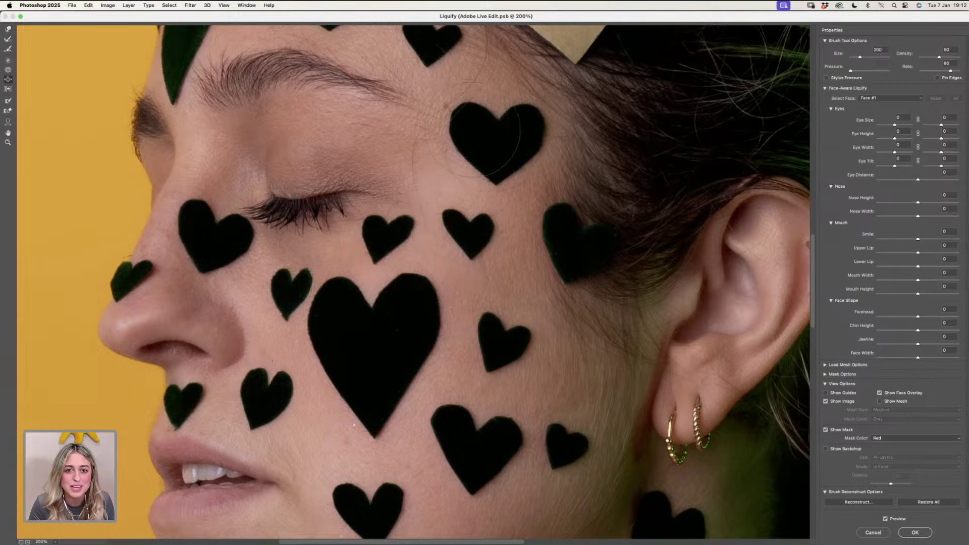
left_click(520, 128)
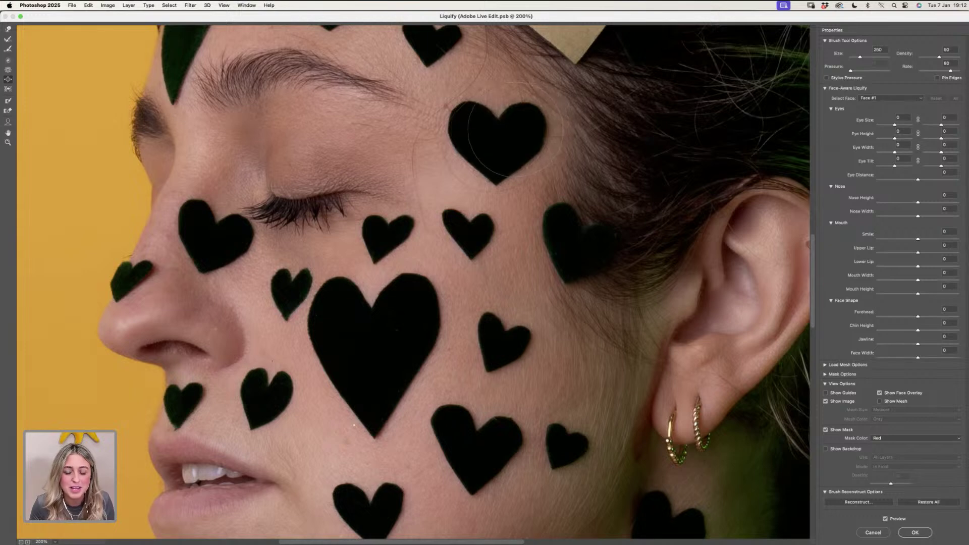
- Puff out the smaller hearts on the cheek below the temple using Bloat with brush sizes around 100 to 125
key("bracketleft")
key("bracketleft")
key("bracketleft")
key("bracketleft")
key("bracketleft")
key("bracketleft")
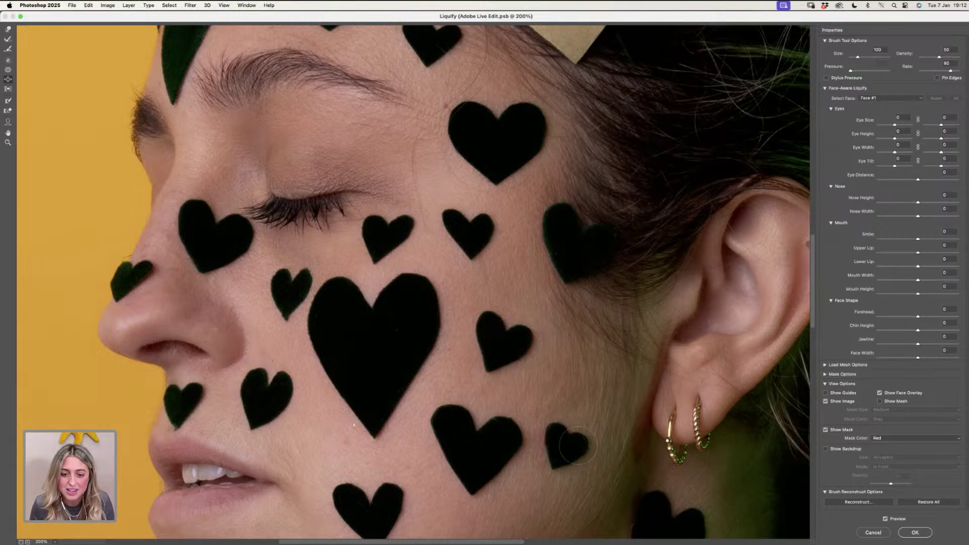
key("bracketright")
key("bracketright")
key("bracketleft")
key("bracketleft")
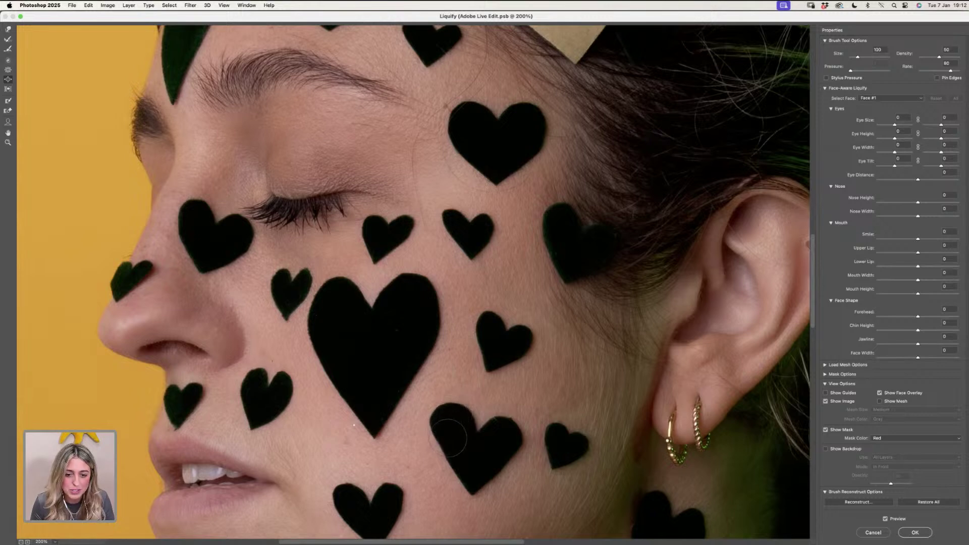
key("bracketright")
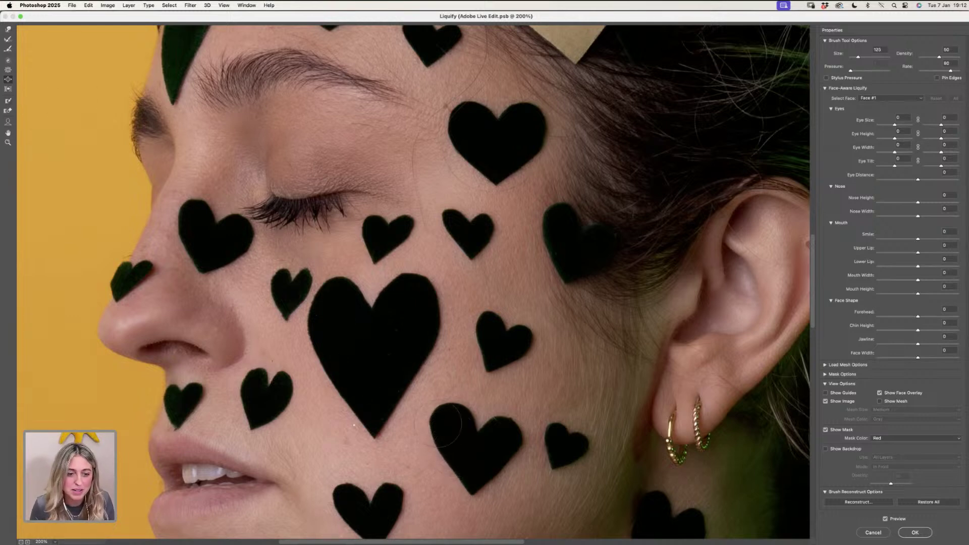
key("bracketleft")
key("bracketleft")
key("bracketleft")
key("bracketleft")
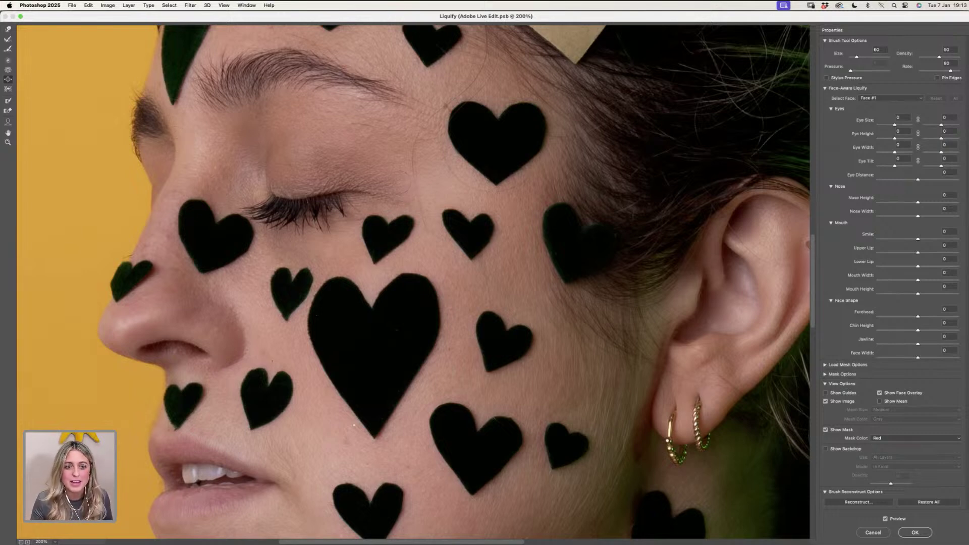
- Refine the outlines of the forehead hearts using Forward Warp, adjusting the brush size between 80 and 125
scroll(348, 162, "up", 5)
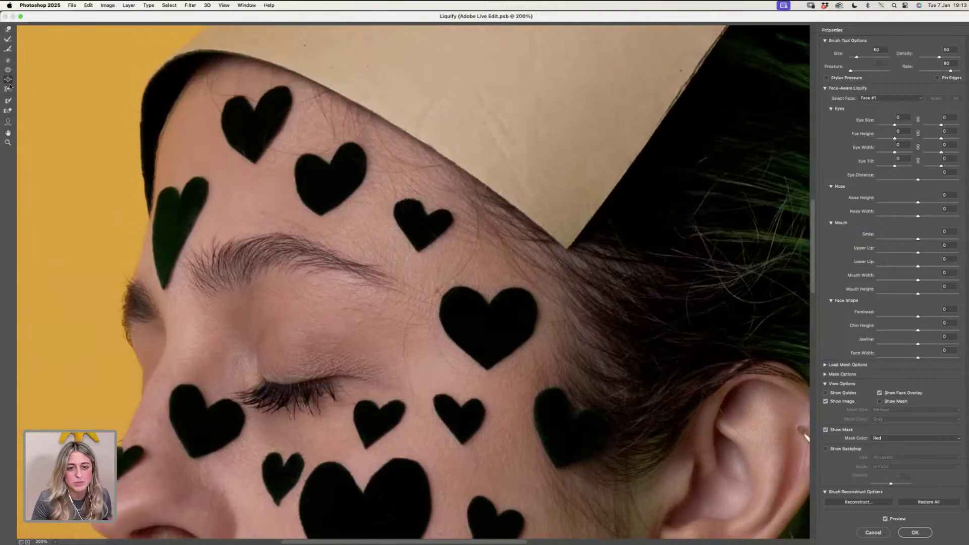
left_click(8, 29)
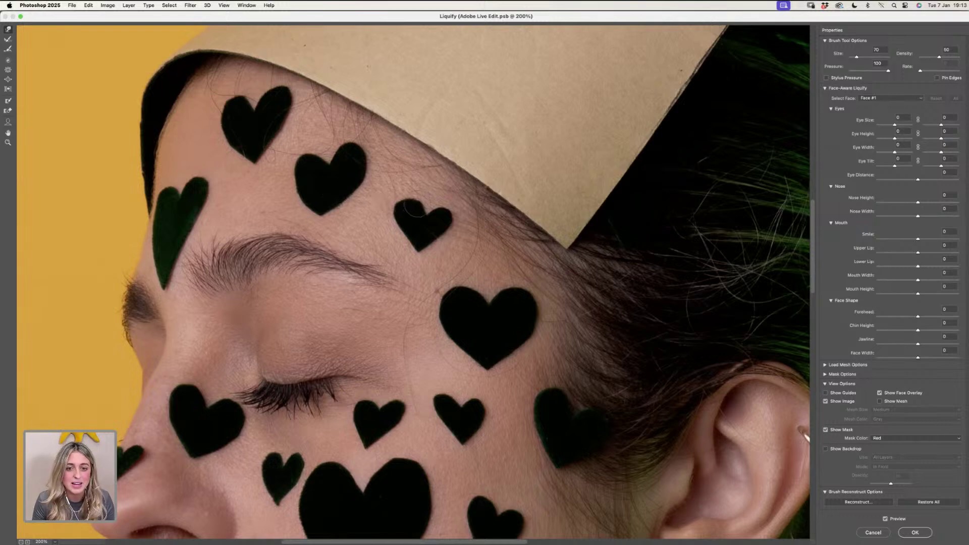
key("bracketright")
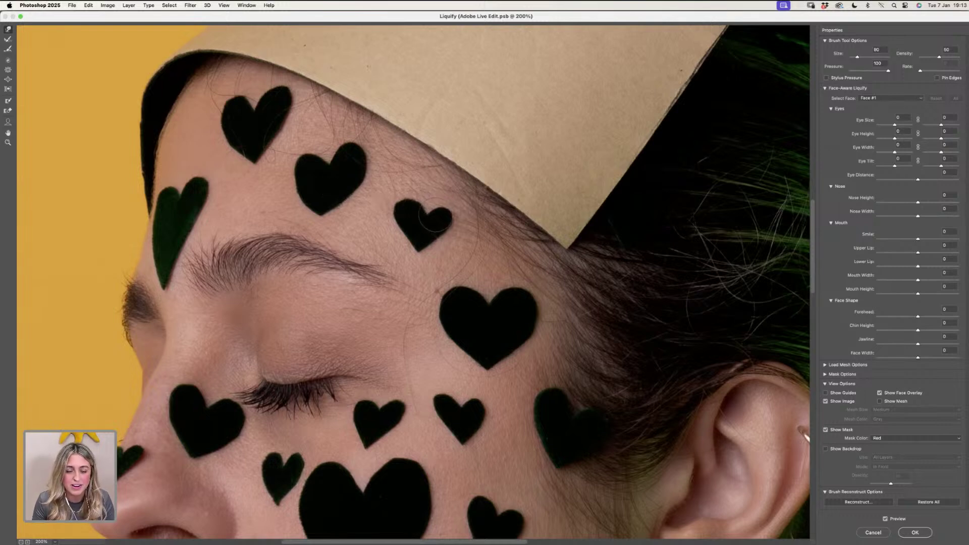
key("bracketright")
key("bracketright")
key("bracketright")
key("bracketright")
key("bracketright")
key("bracketright")
key("bracketright")
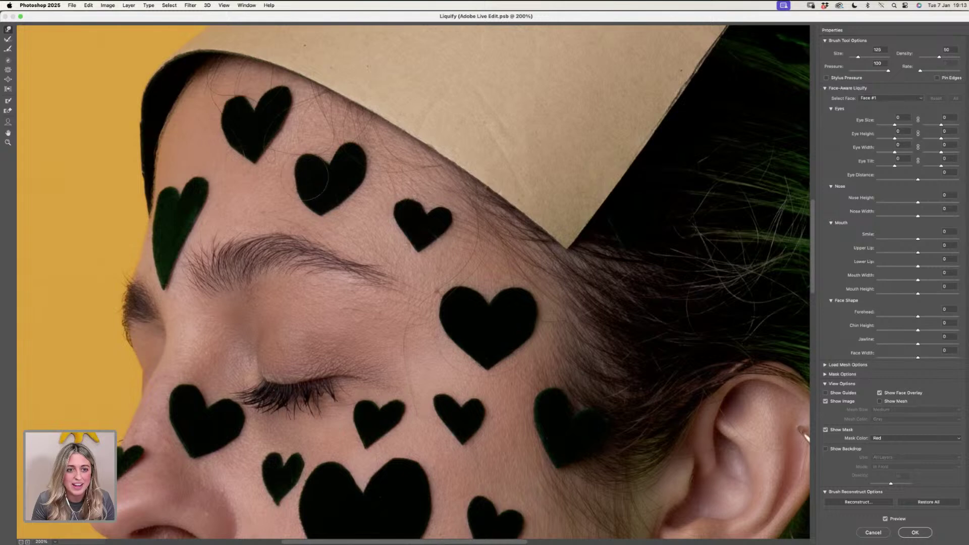
key("bracketleft")
key("bracketleft")
key("bracketleft")
key("bracketleft")
key("bracketleft")
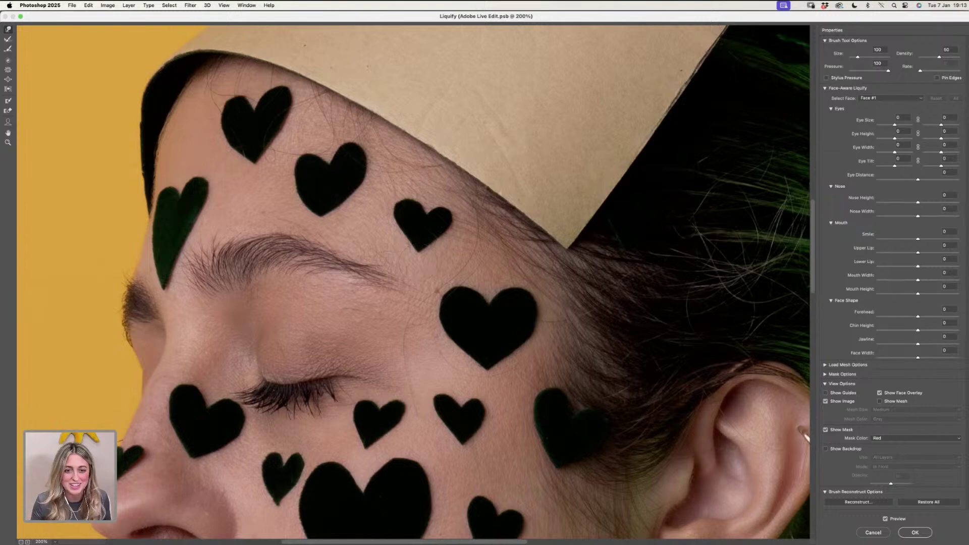
- Round out the lobes of the lower cheek hearts using Forward Warp, reducing the brush size from 100 to 60
left_click_drag(424, 343, 404, 207)
left_click_drag(497, 395, 454, 275)
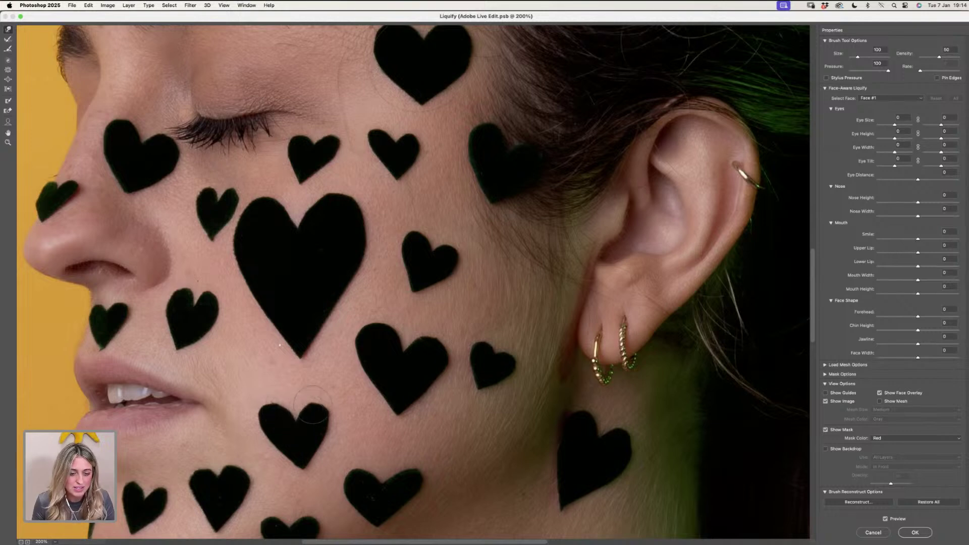
key("bracketleft")
key("bracketleft")
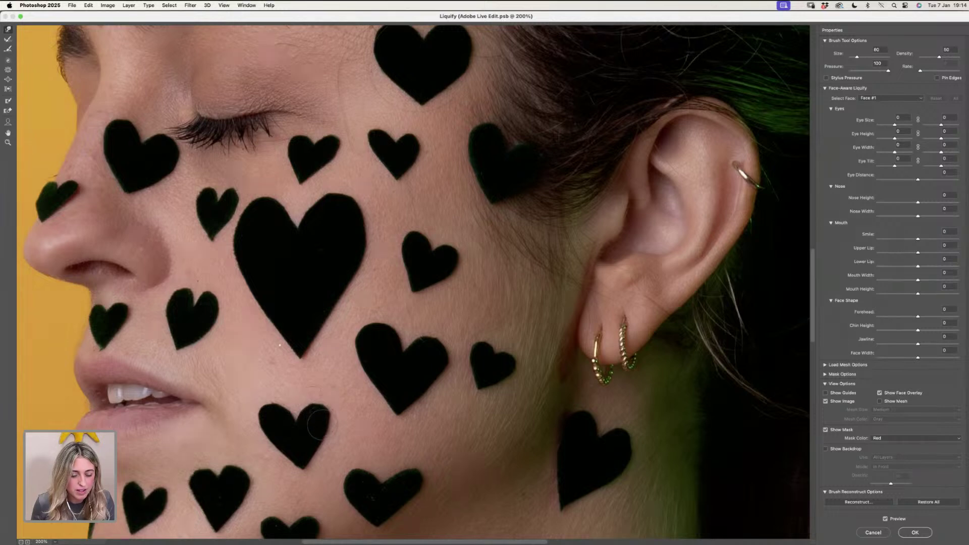
key("bracketleft")
key("bracketleft")
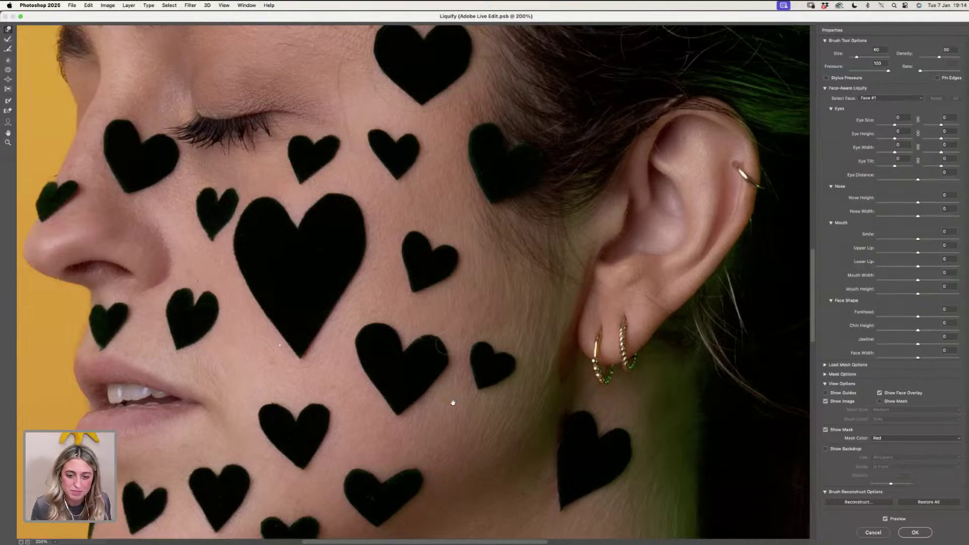
- Smooth the small heart on the neck below the jaw using Forward Warp and apply the Liquify edits
scroll(443, 290, "down", 10)
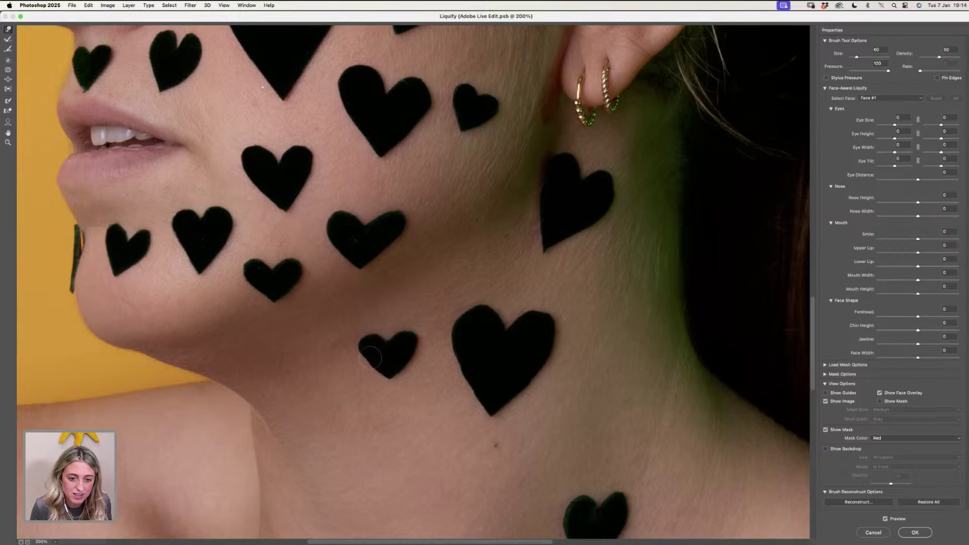
mouse_move(343, 298)
left_mouse_down()
mouse_move(436, 381)
mouse_move(451, 336)
mouse_move(400, 392)
mouse_move(318, 264)
mouse_move(379, 303)
left_mouse_up()
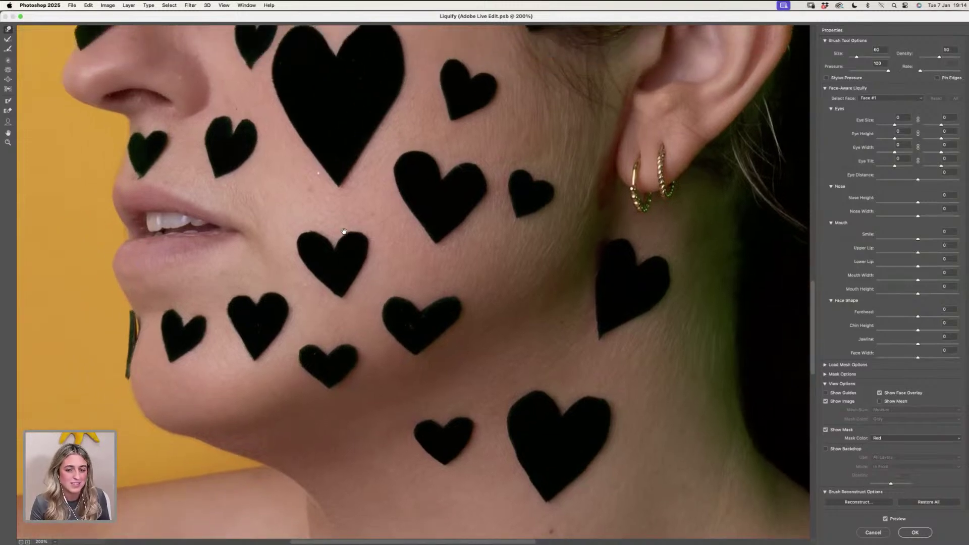
mouse_move(353, 244)
left_mouse_down()
mouse_move(400, 282)
mouse_move(446, 264)
left_mouse_up()
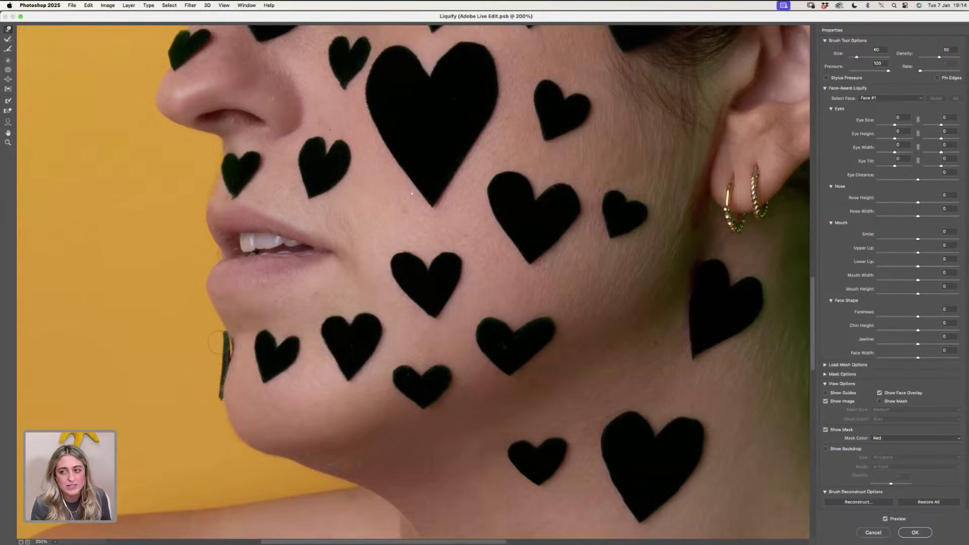
left_click(906, 532)
- Lasso the stray dark heart sliver at the chin's edge and remove it using Generative Fill without a prompt
scroll(207, 356, "down", 10)
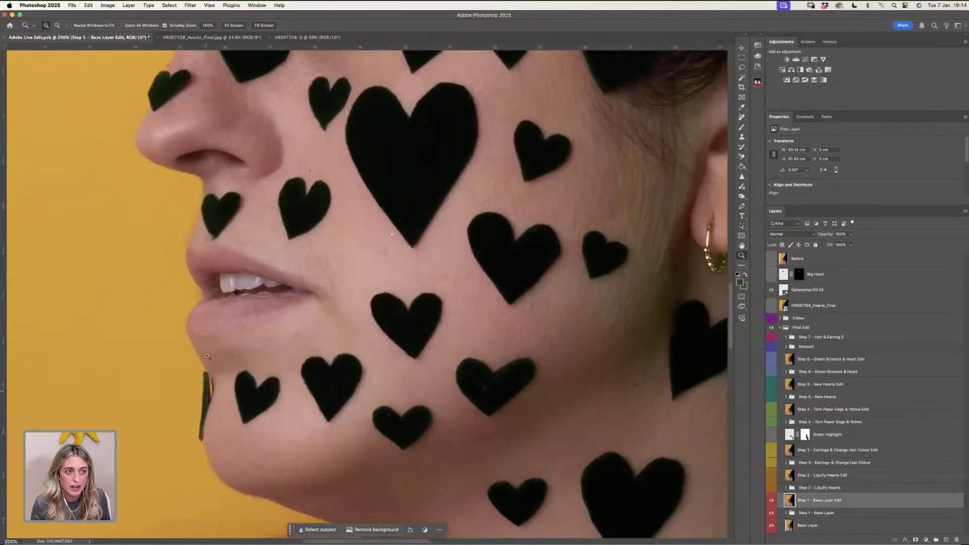
scroll(273, 280, "down", 3)
scroll(273, 280, "left", 2)
key("l")
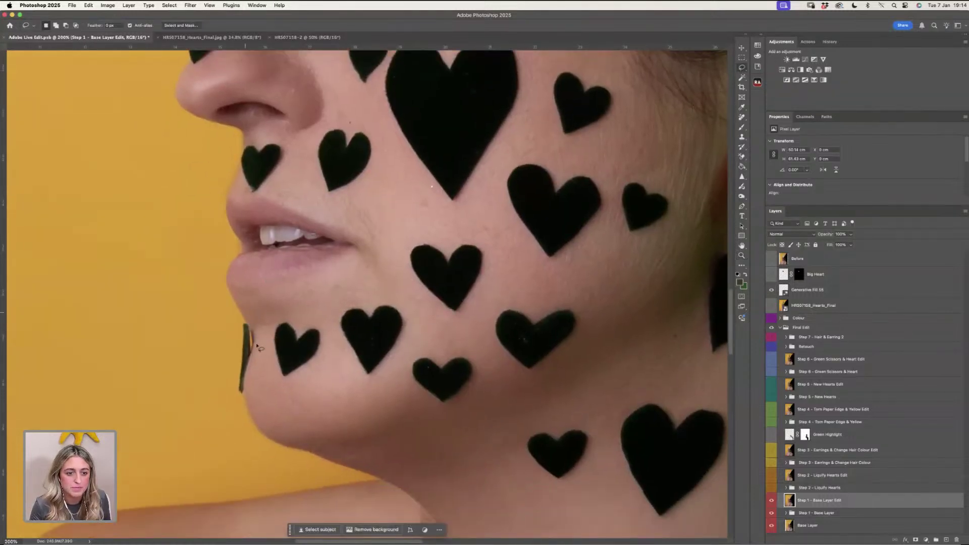
left_click_drag(241, 319, 230, 399)
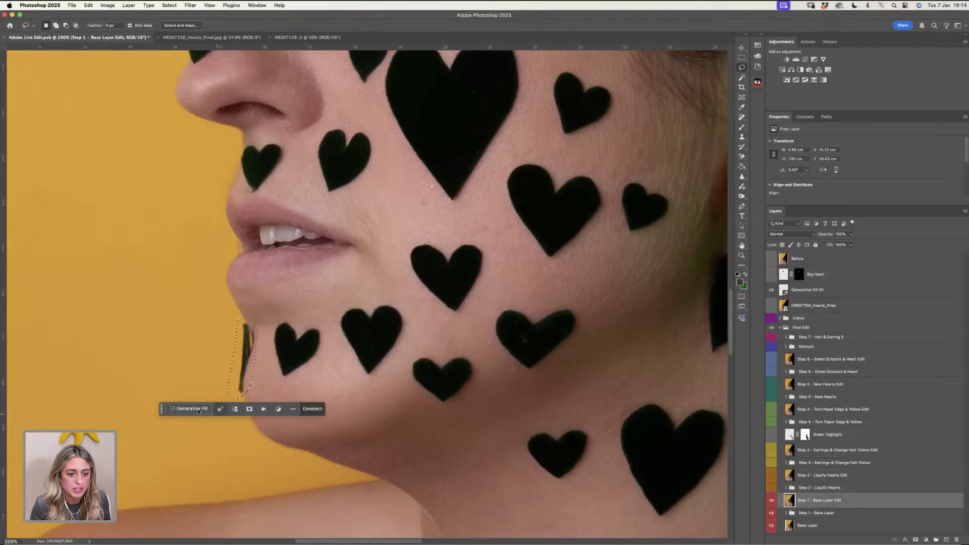
left_click(174, 407)
left_click(321, 408)
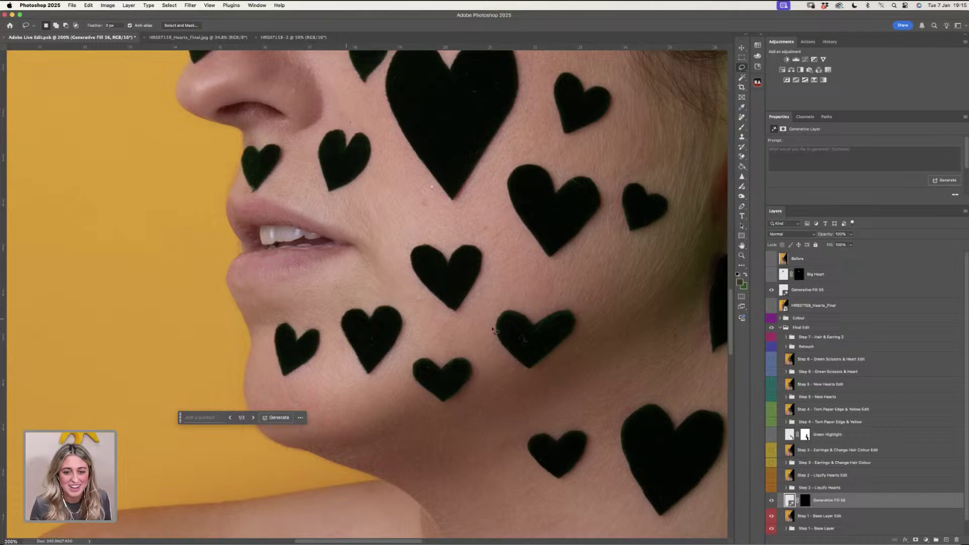
- Review the edited hearts on the neck, across the whole portrait and on the face
left_click_drag(547, 380, 412, 266)
scroll(393, 209, "up", 2)
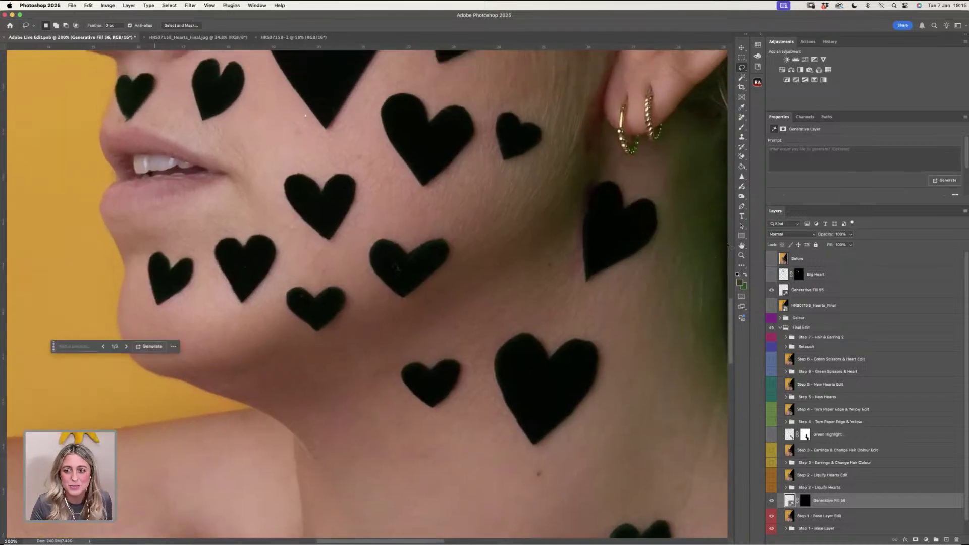
key("z")
left_click(233, 25)
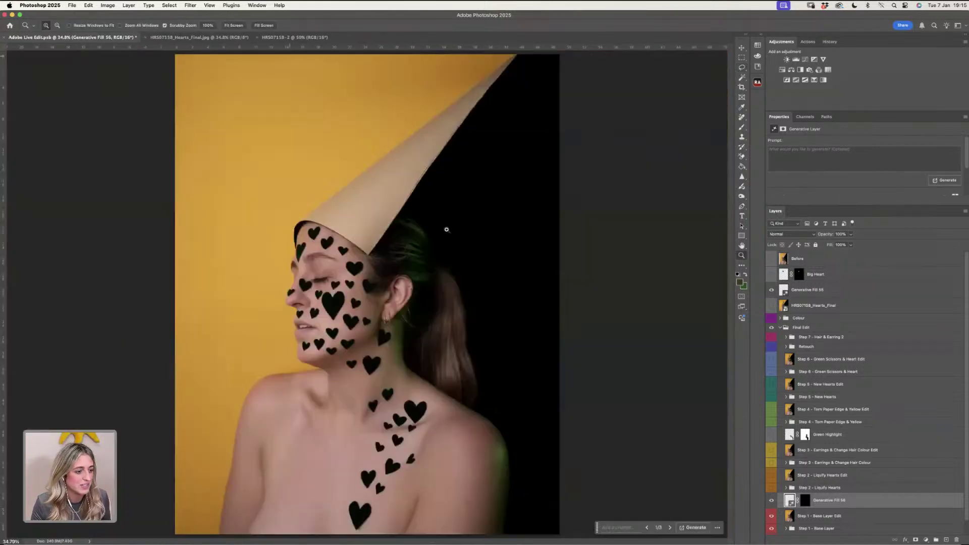
left_click(403, 266)
left_click(306, 264)
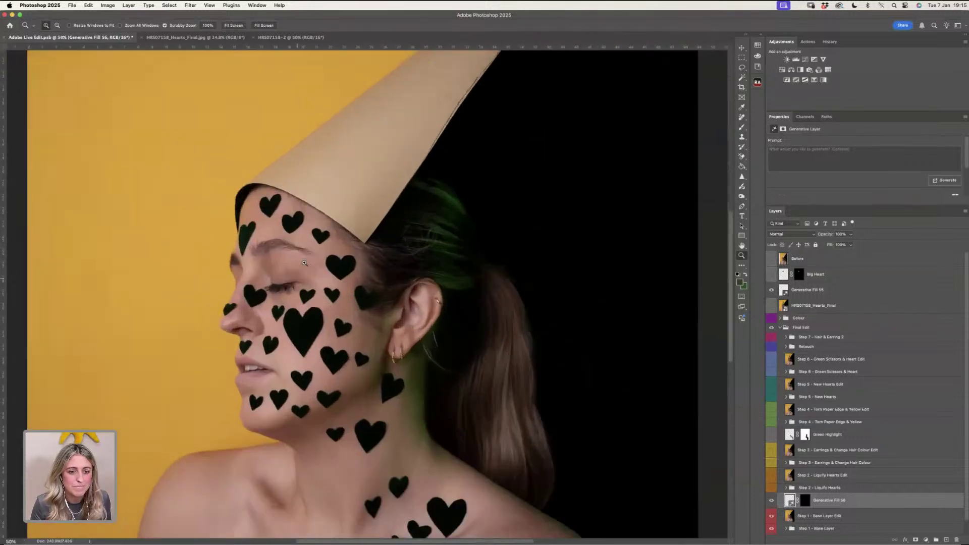
- Show the Step 2 - Liquify Hearts group and the Step 2 - Liquify Hearts Edit layer, and inspect the layers inside the group
left_click_drag(421, 302, 407, 270)
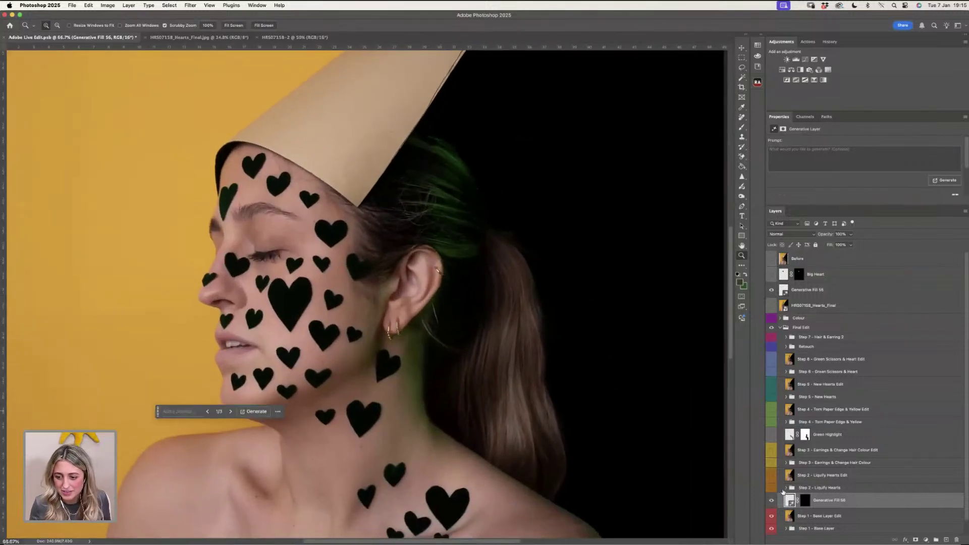
left_click(772, 488)
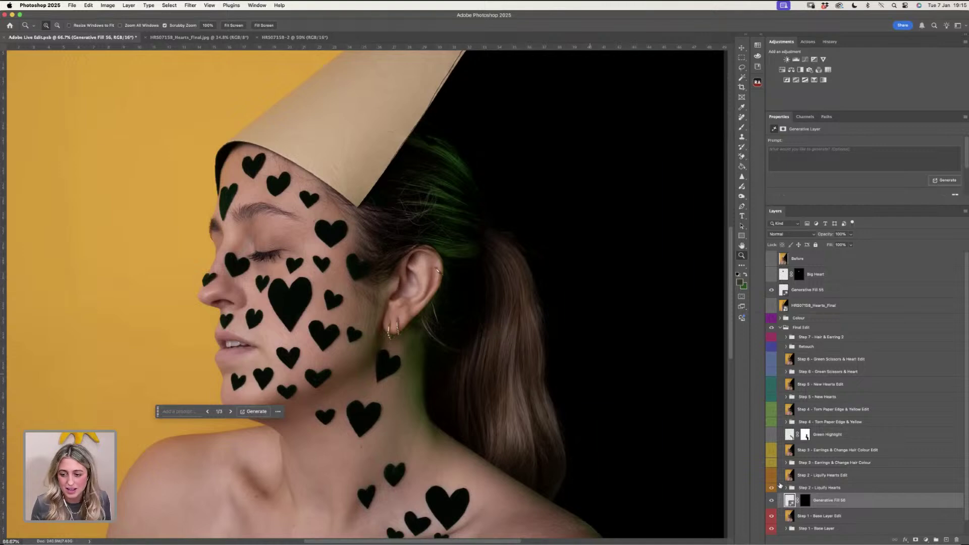
left_click(771, 475)
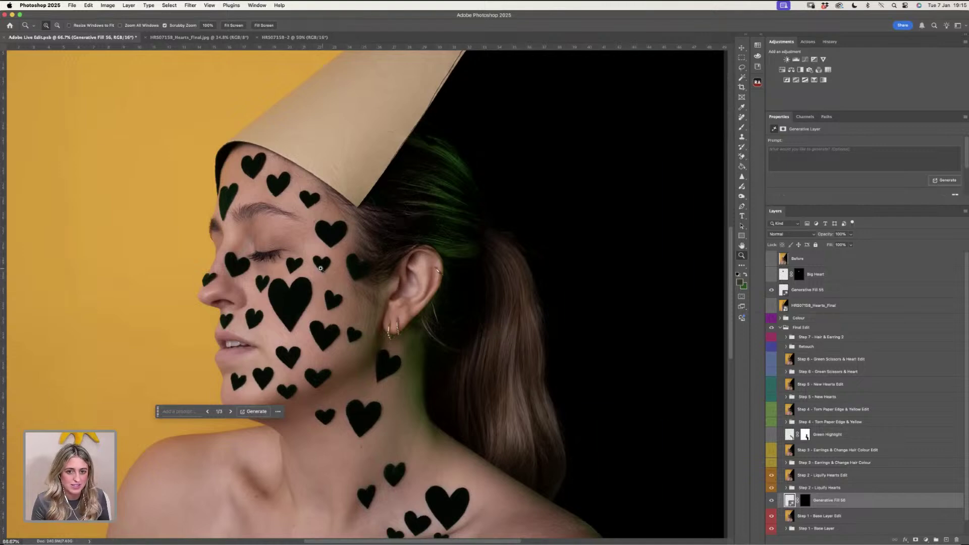
left_click(786, 488)
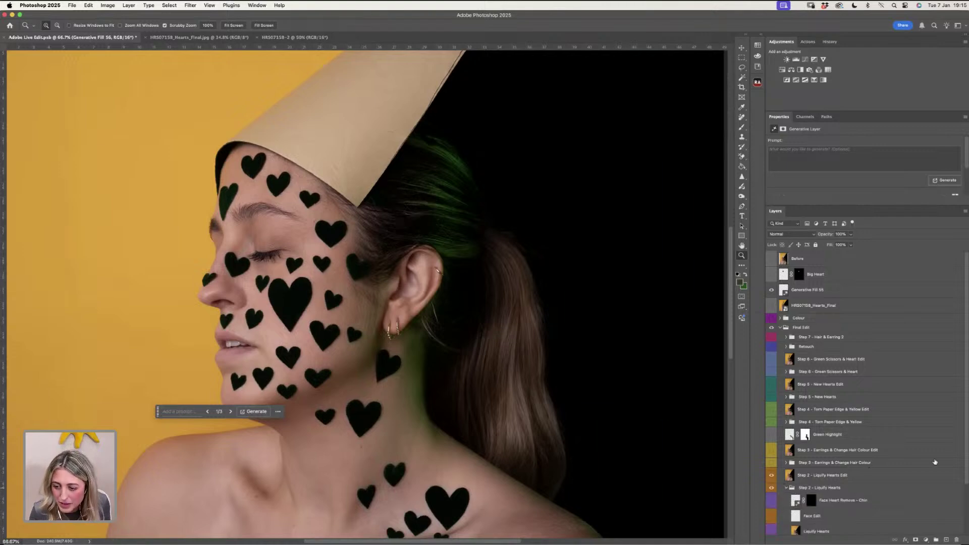
scroll(966, 461, "down", 1)
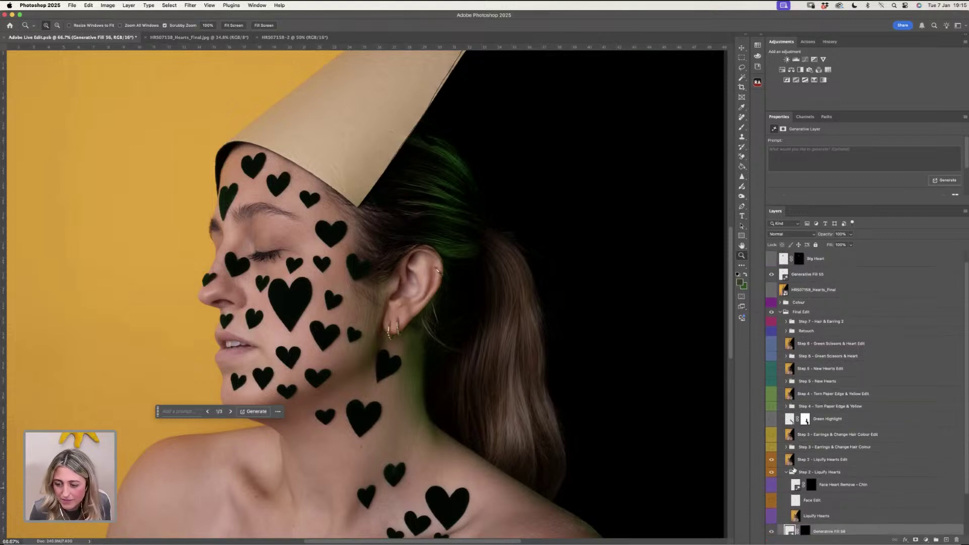
left_click(787, 472)
- Add an empty layer above Step 2 - Liquify Hearts Edit and reset the Brush colours to the default black and white
left_click(818, 461)
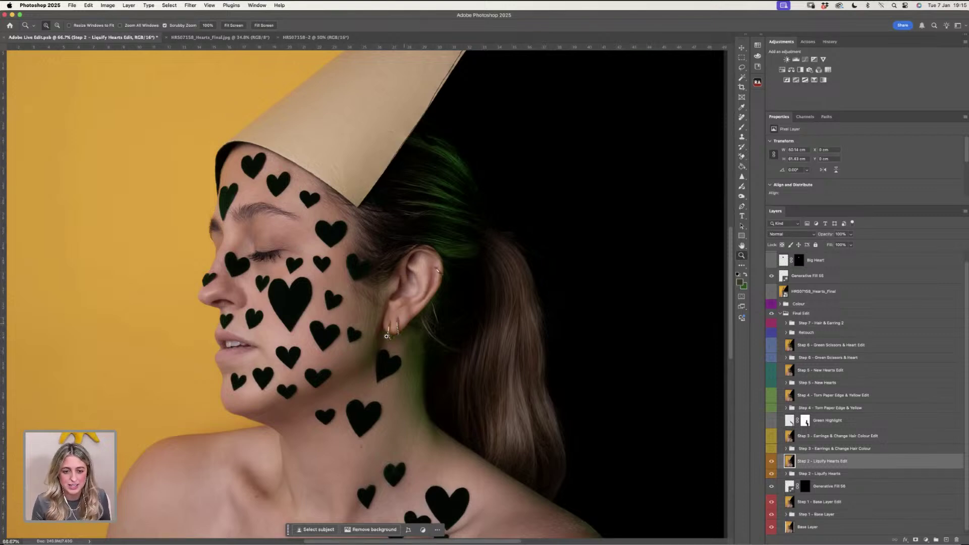
left_click(386, 336)
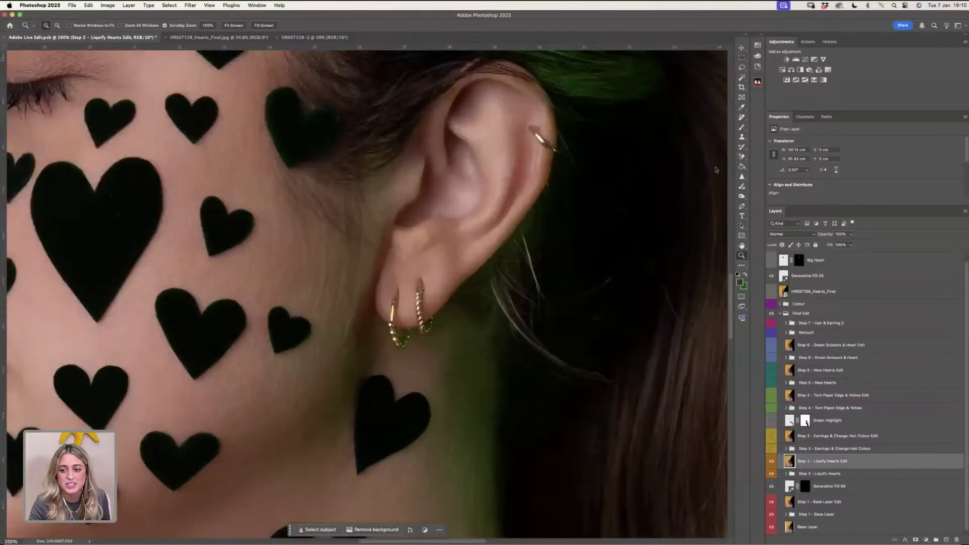
key("l")
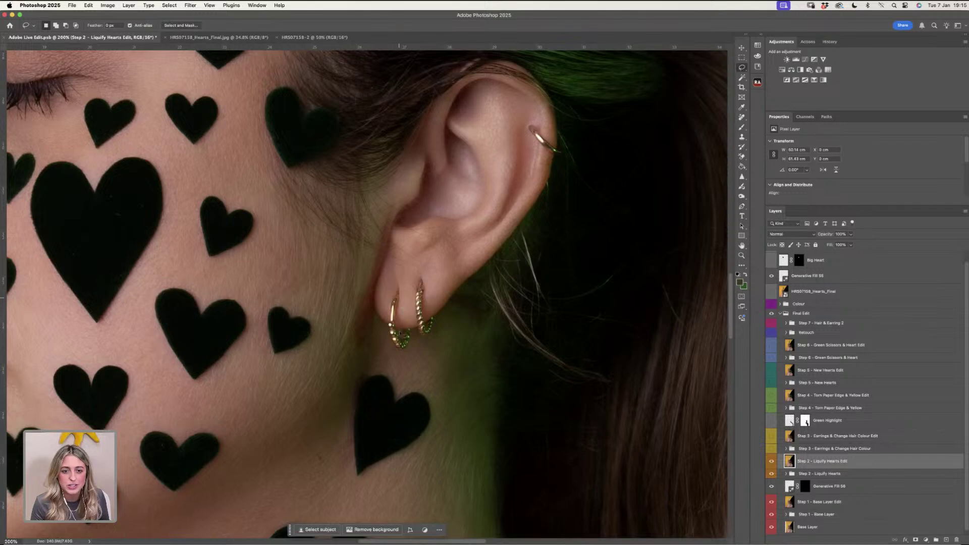
left_click(742, 126)
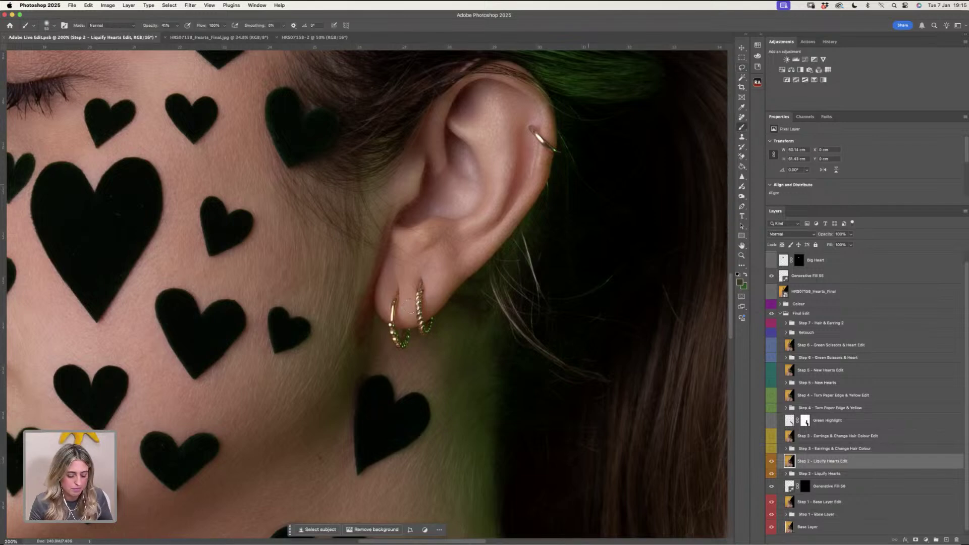
left_click(945, 540)
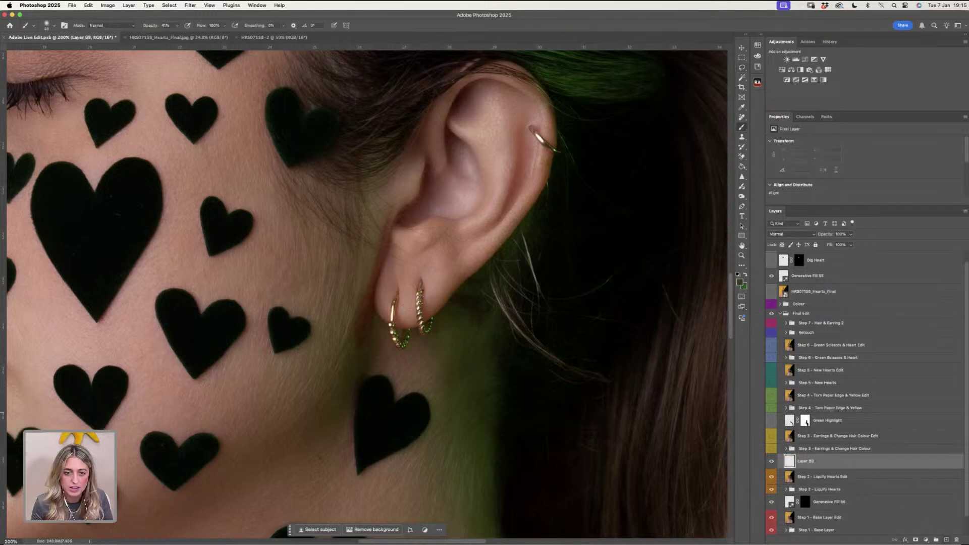
key("d")
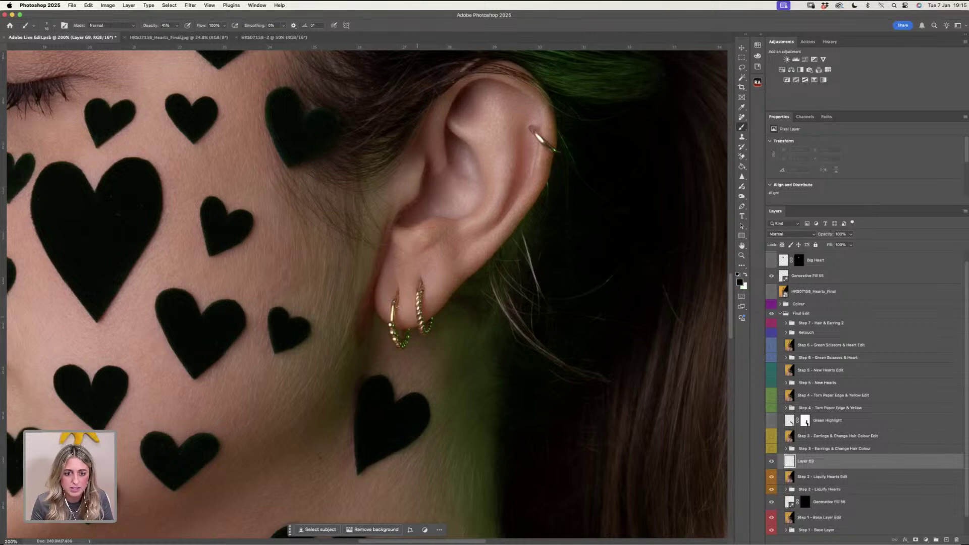
- Paint over the front hoop earring in black, raising the Brush opacity to 100%
mouse_move(397, 302)
left_mouse_down()
mouse_move(402, 347)
mouse_move(406, 331)
left_mouse_up()
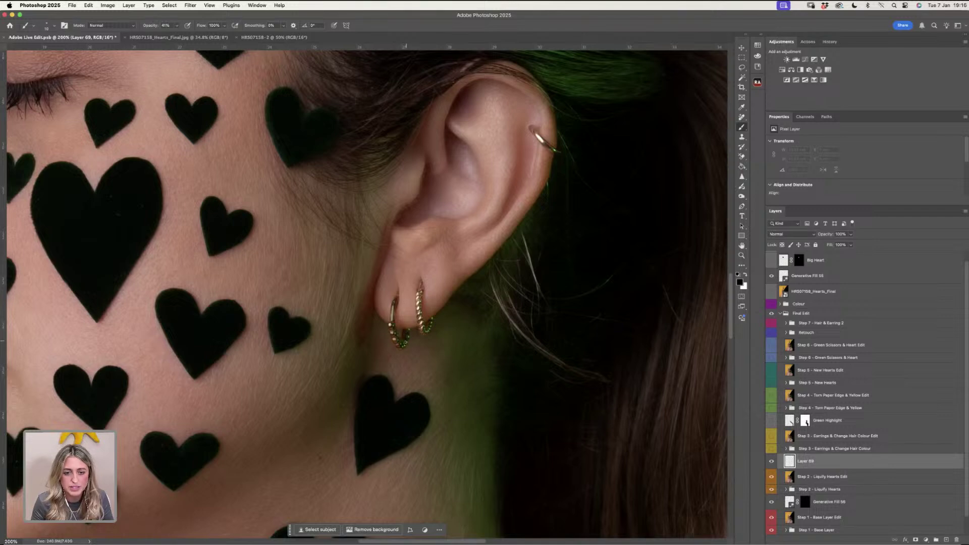
key("0")
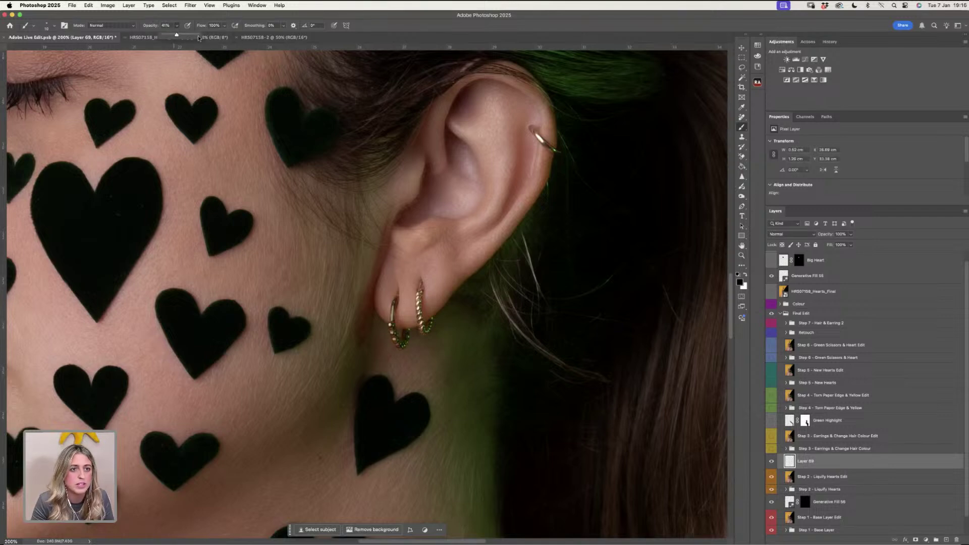
mouse_move(396, 337)
left_mouse_down()
mouse_move(396, 297)
mouse_move(391, 333)
mouse_move(405, 345)
left_mouse_up()
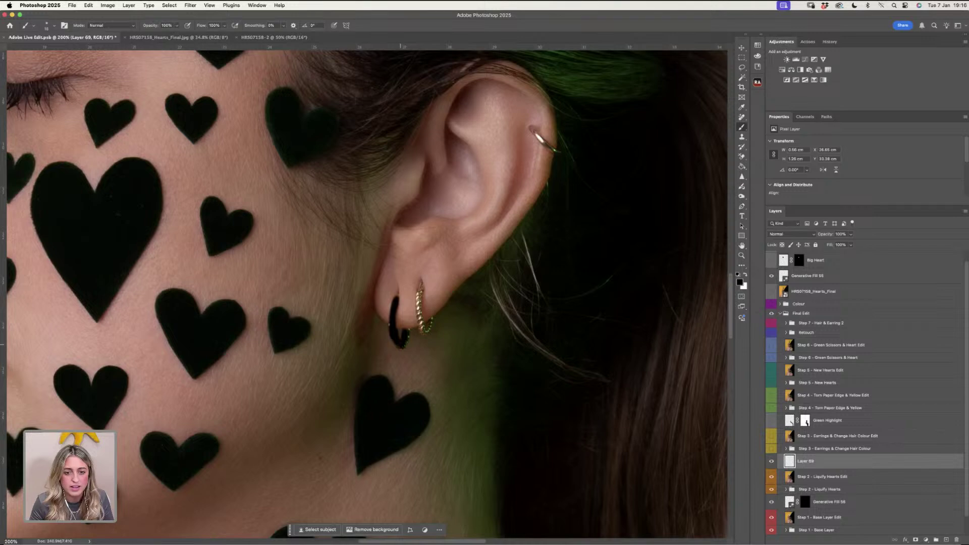
- Set the painted earring layer's blend mode to Soft Light, compare other blend modes, and hide the layer
left_click(796, 235)
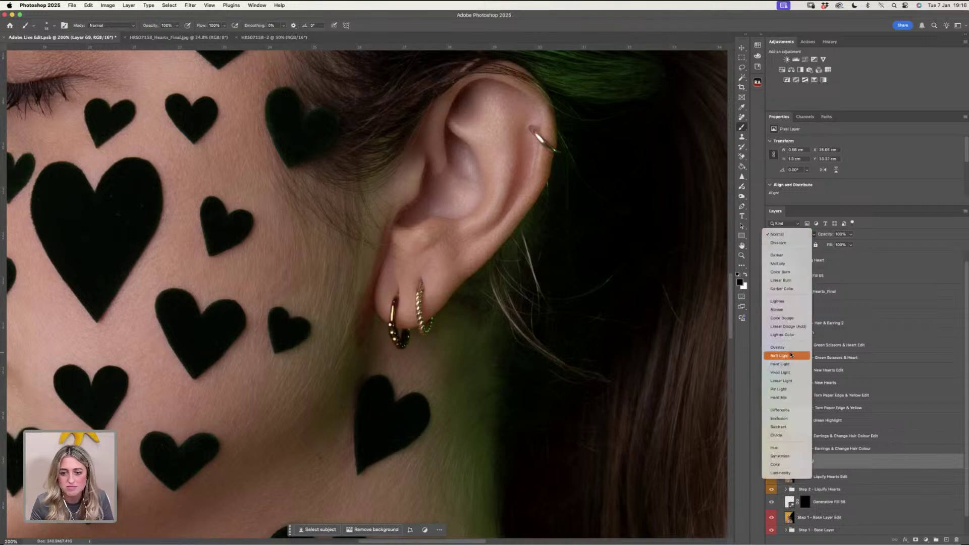
left_click(791, 355)
left_click(789, 234)
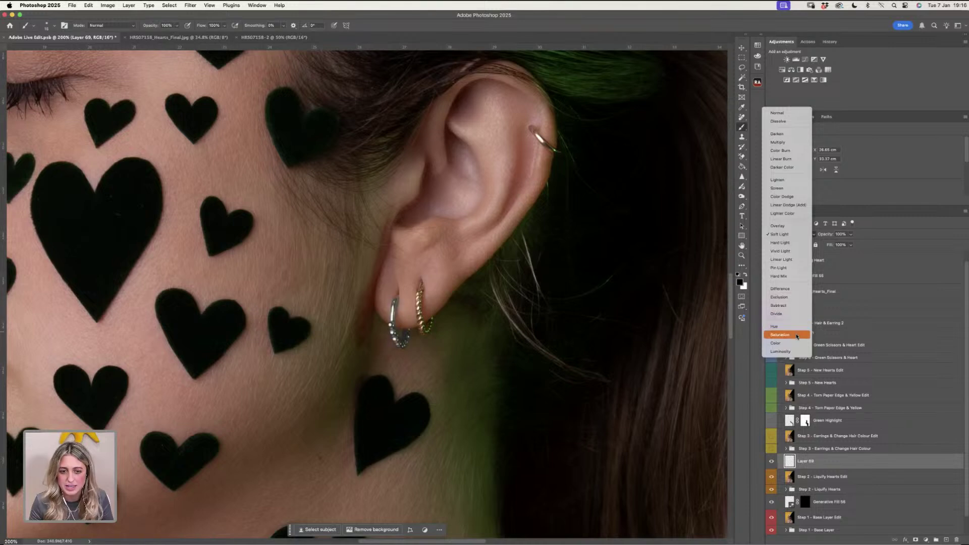
left_click(742, 76)
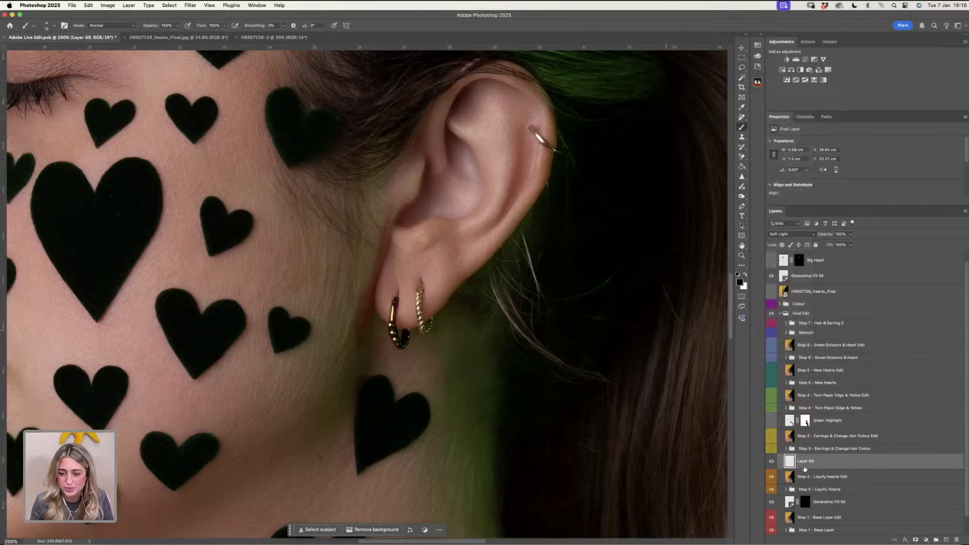
left_click(771, 461)
- Lasso the front hoop earring and replace it using Generative Fill with the prompt "black hoop earring"
left_click(786, 449)
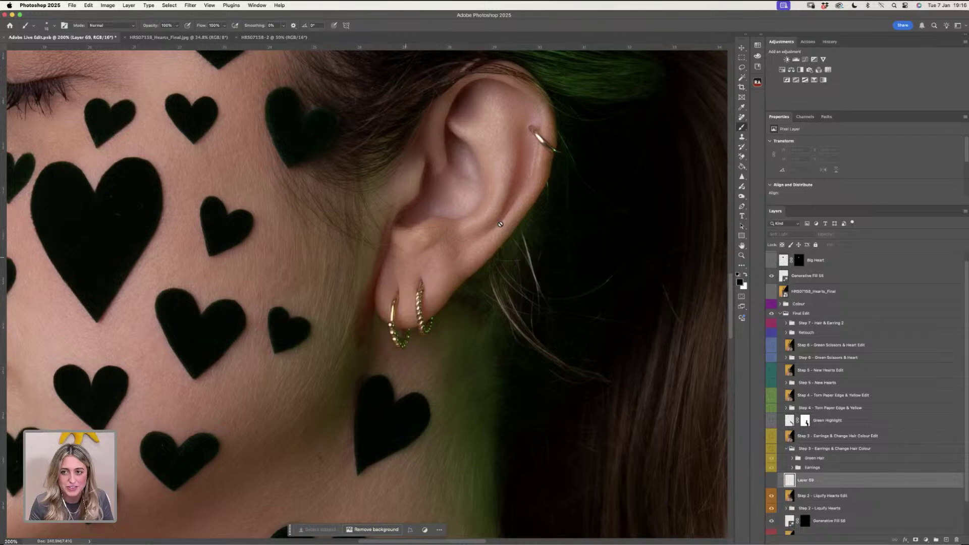
key("l")
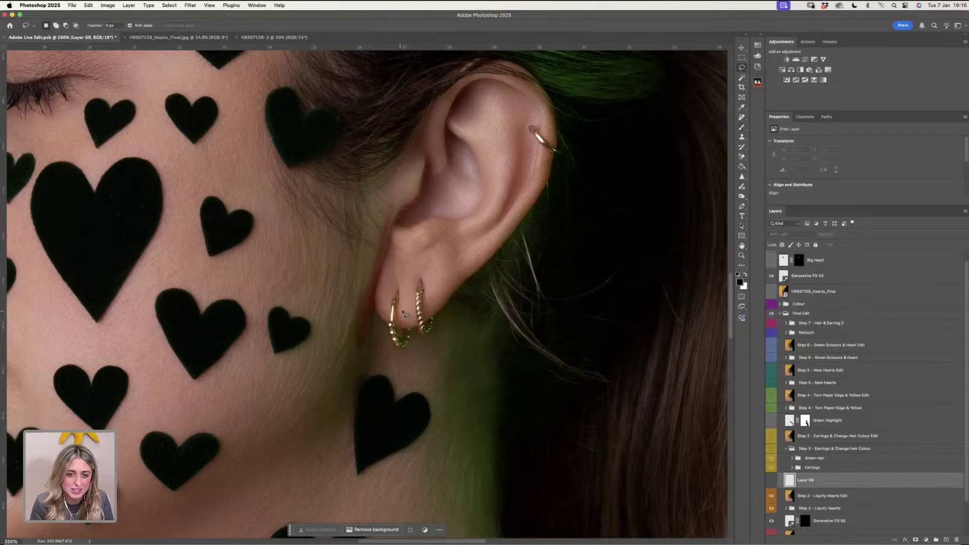
mouse_move(404, 311)
left_mouse_down()
mouse_move(394, 283)
mouse_move(386, 324)
mouse_move(406, 296)
mouse_move(392, 288)
mouse_move(383, 306)
mouse_move(394, 351)
mouse_move(418, 310)
mouse_move(399, 313)
mouse_move(399, 284)
left_mouse_up()
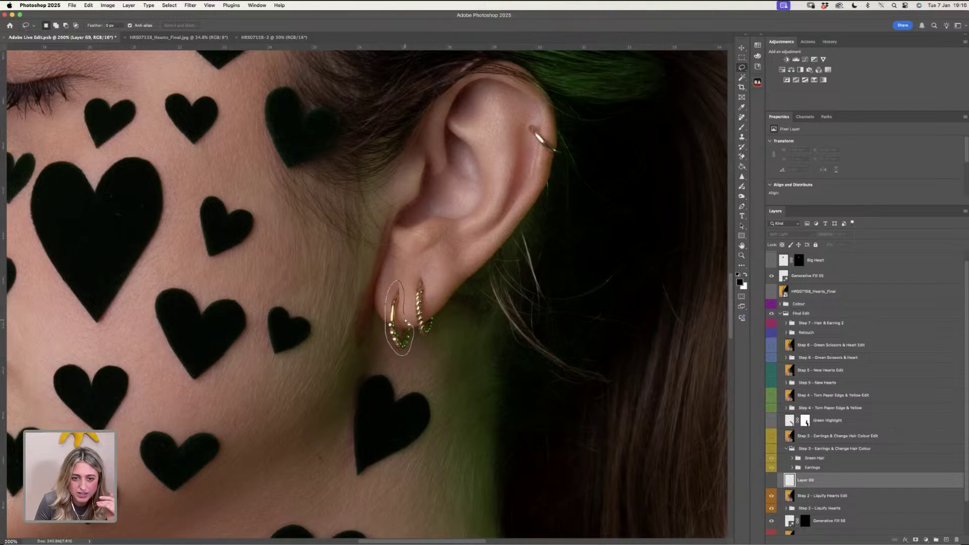
left_click_drag(406, 321, 406, 324)
left_click(354, 368)
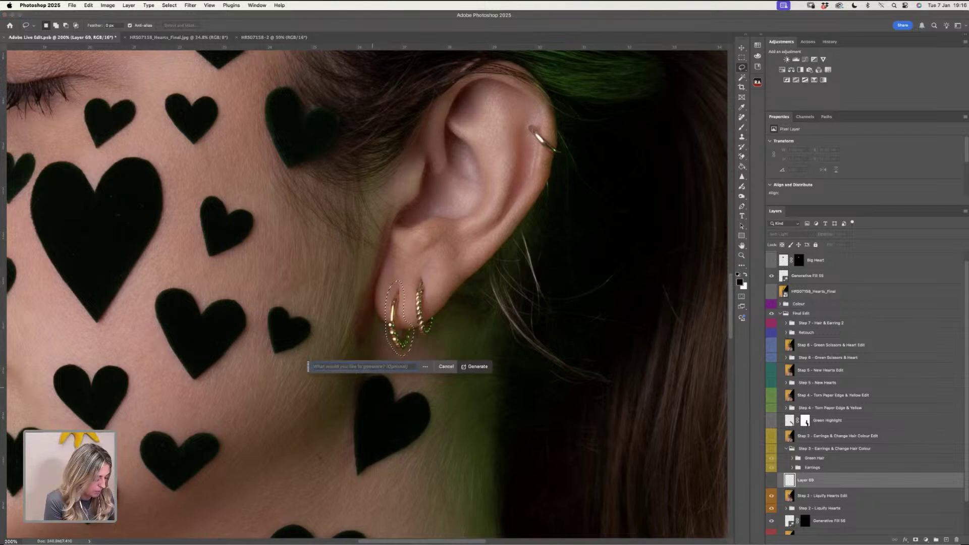
type("black hoop earring")
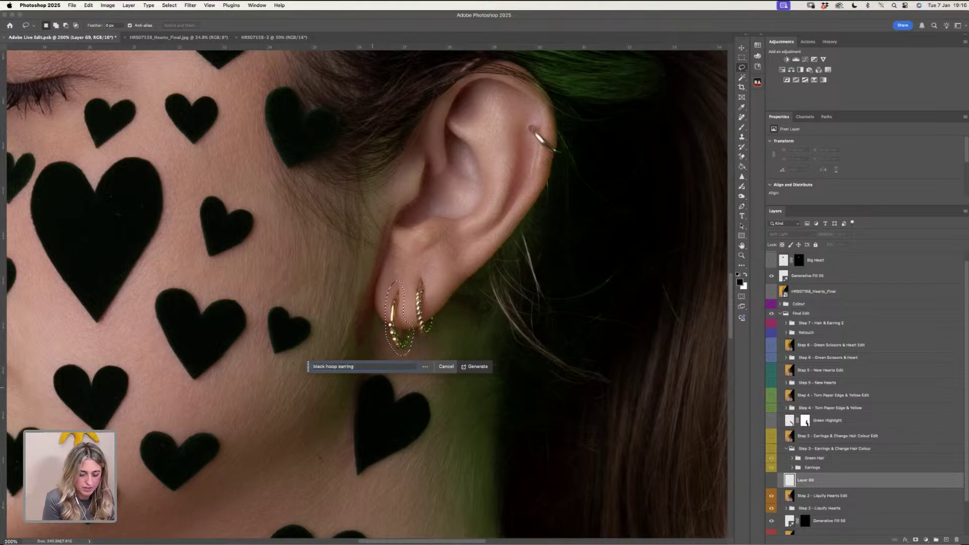
key("Return")
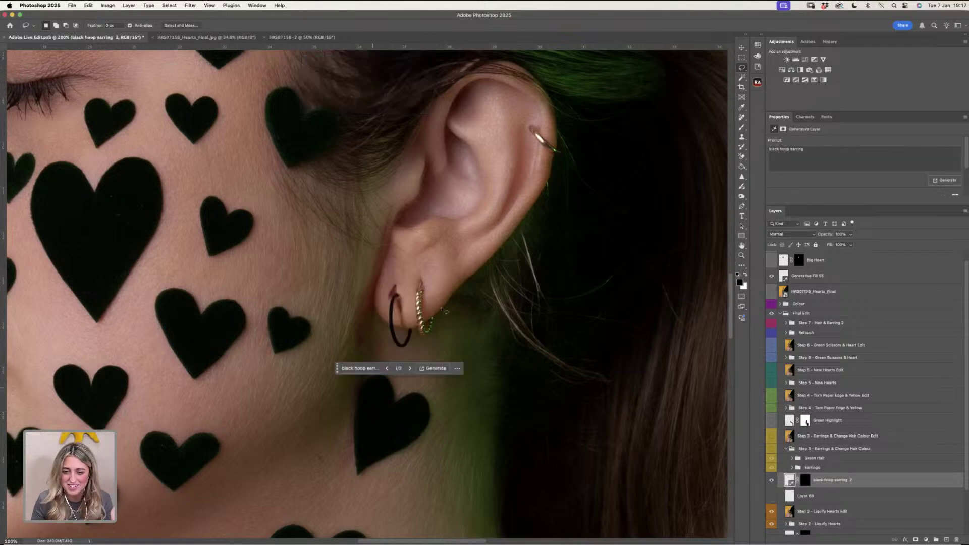
- Choose the third generated earring variation, hide its layer, and show the painted earring layer and the Step 3 - Earrings & Change Hair Colour group
left_click(409, 369)
left_click(410, 368)
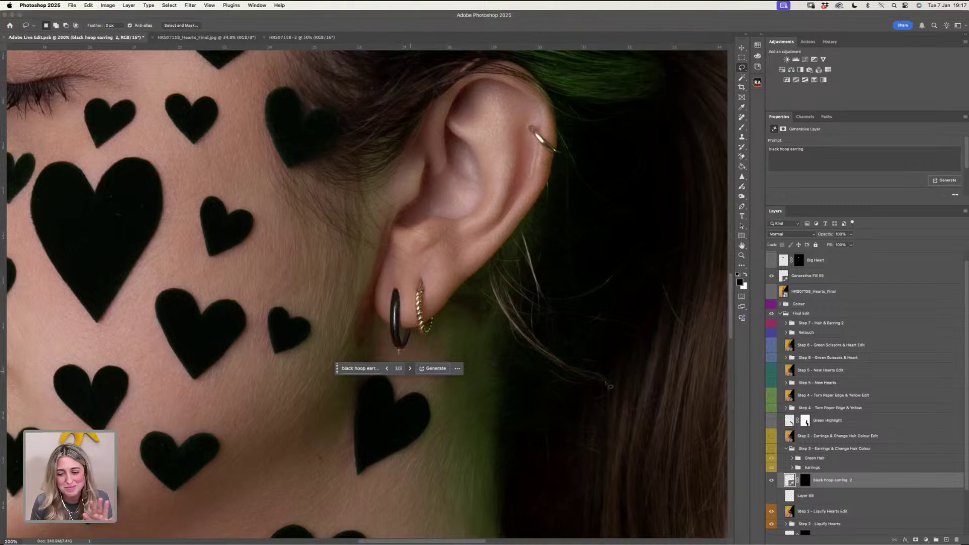
left_click(772, 480)
left_click(771, 496)
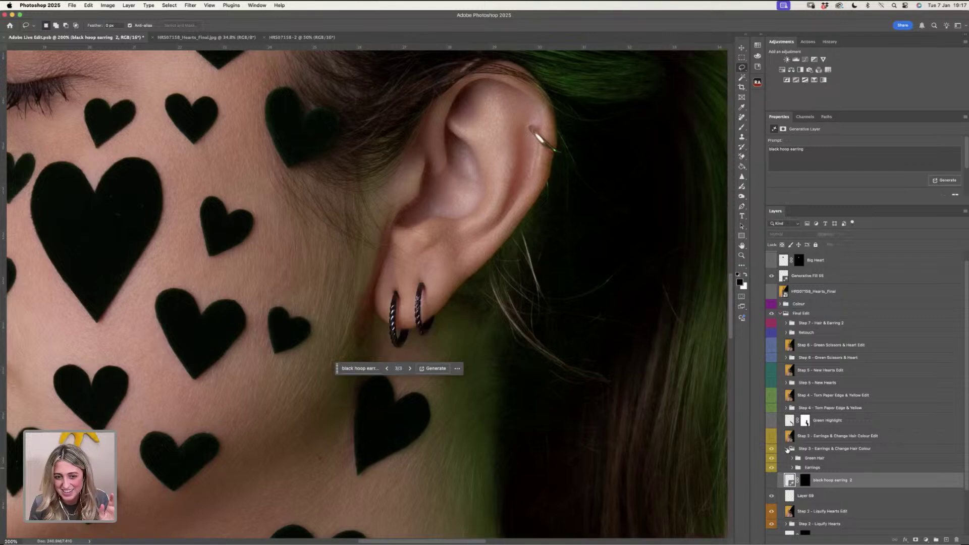
- Toggle the black hoop earring layers in the Earrings group off and on to compare both hoops with the original gold ones
left_click(792, 469)
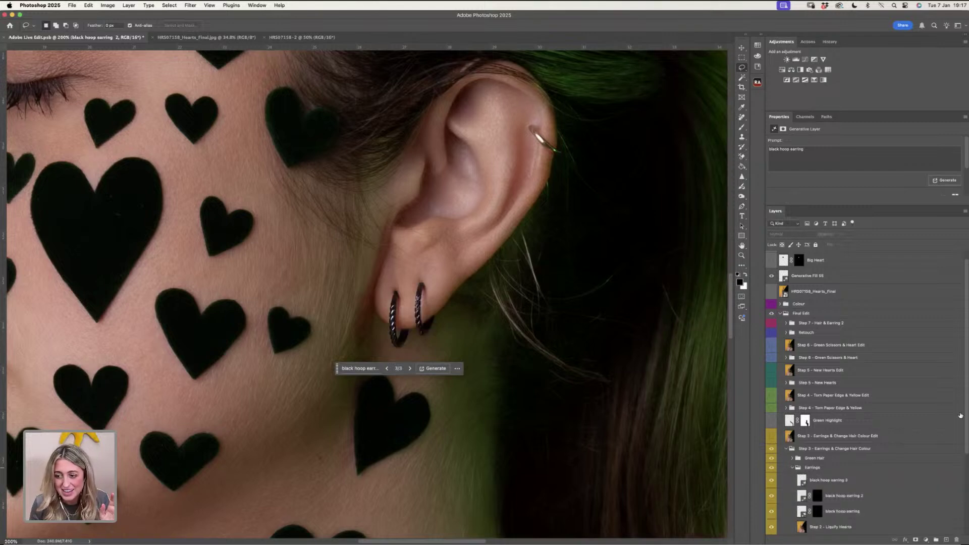
left_click_drag(964, 417, 965, 435)
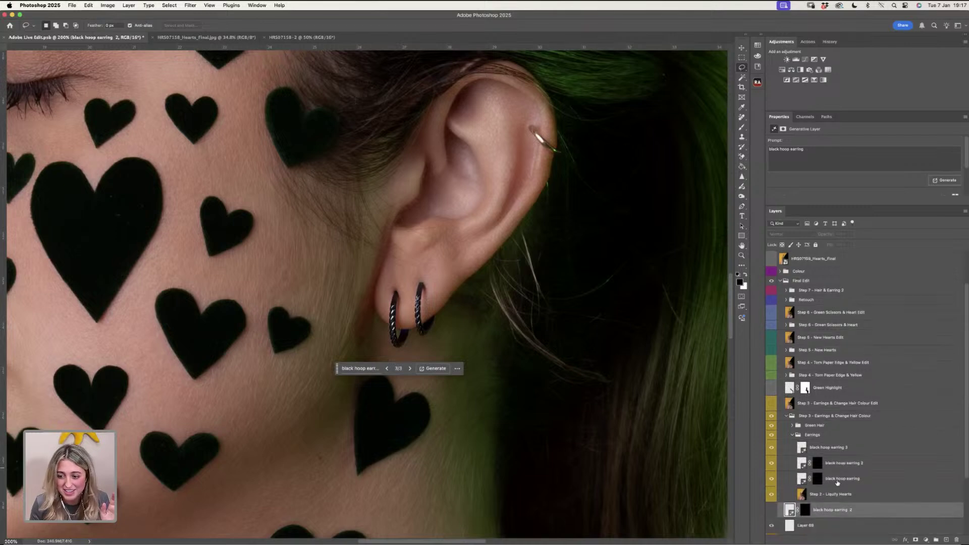
left_click(836, 479)
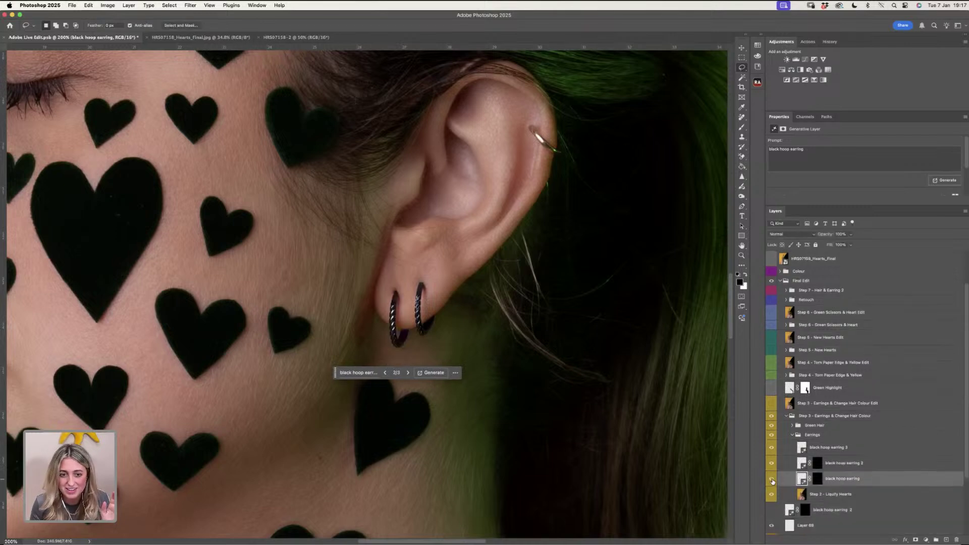
left_click_drag(772, 481, 773, 468)
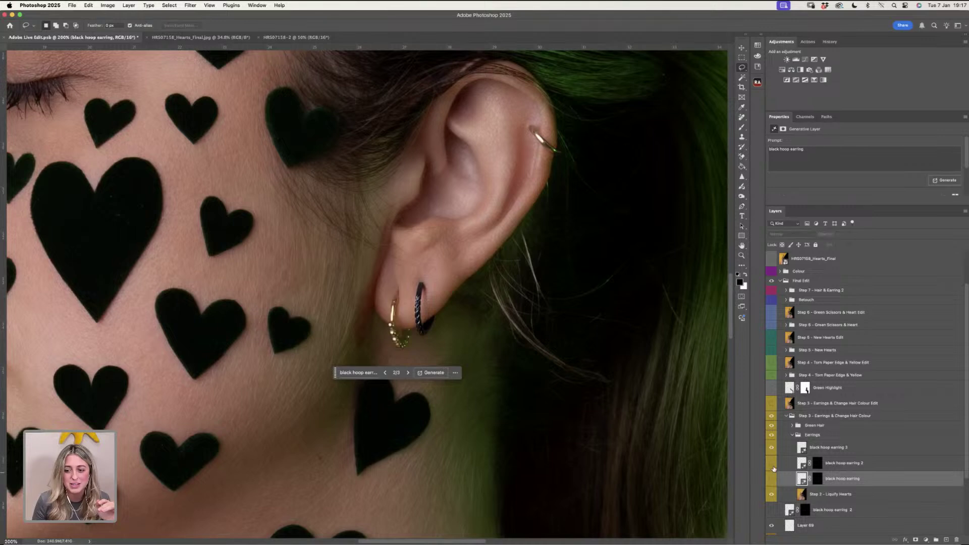
left_click(771, 463)
left_click(771, 463)
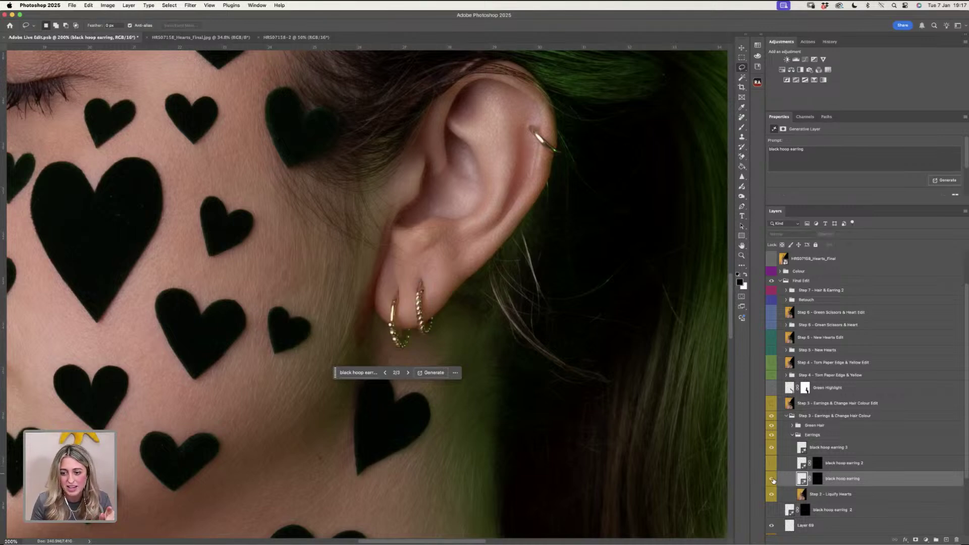
left_click(772, 478)
left_click(772, 463)
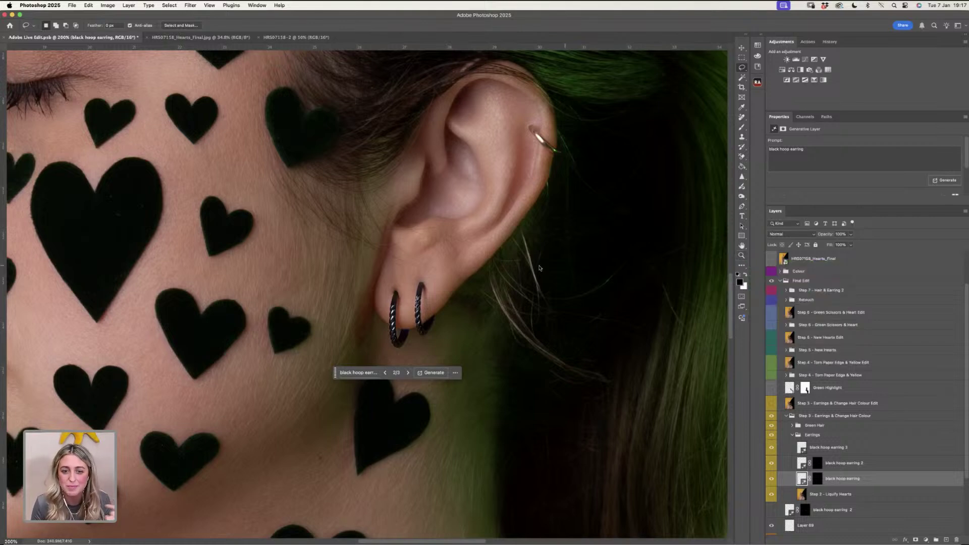
- Collapse the Step 3 - Earrings & Change Hair Colour group, review the whole portrait, and show the generated black hoop earring layer below it
left_click(786, 417)
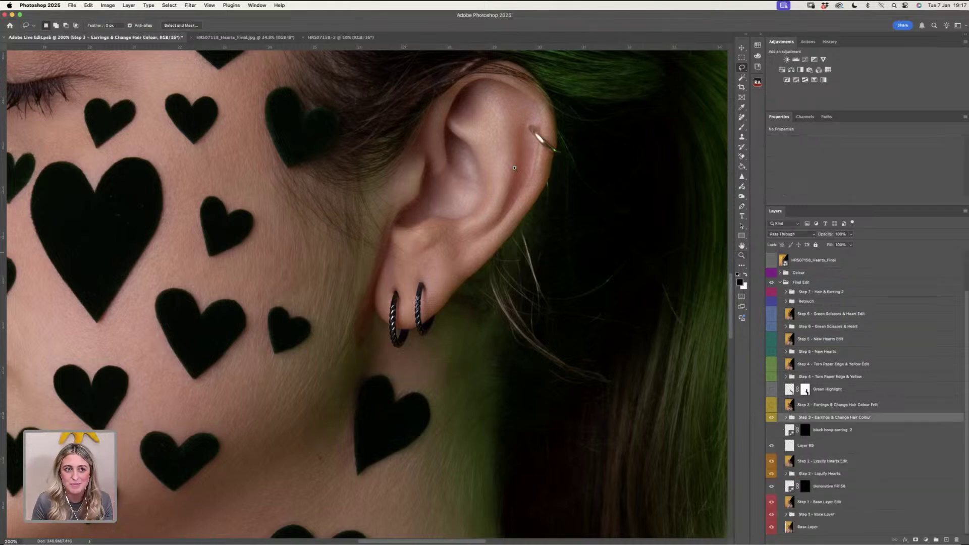
key("z")
key("super+0")
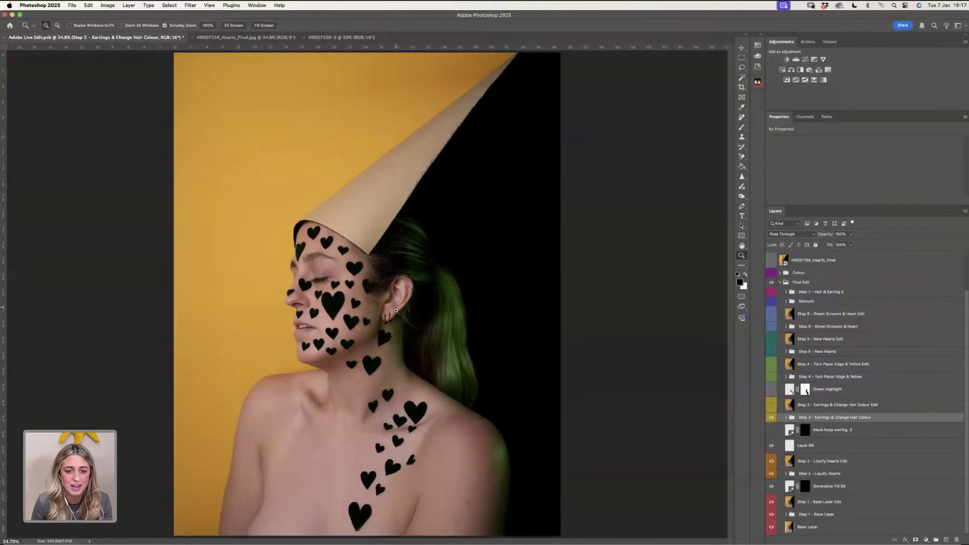
left_click(395, 307)
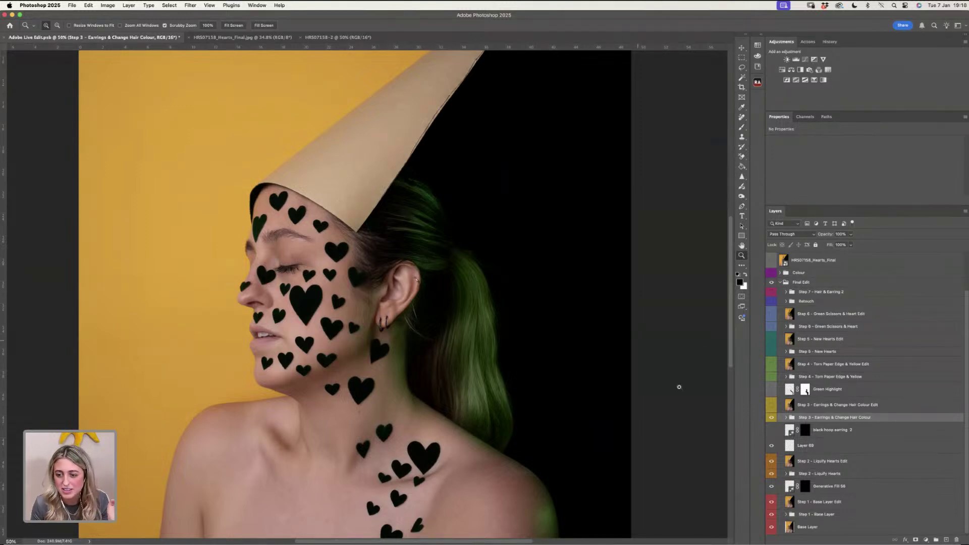
left_click(772, 431)
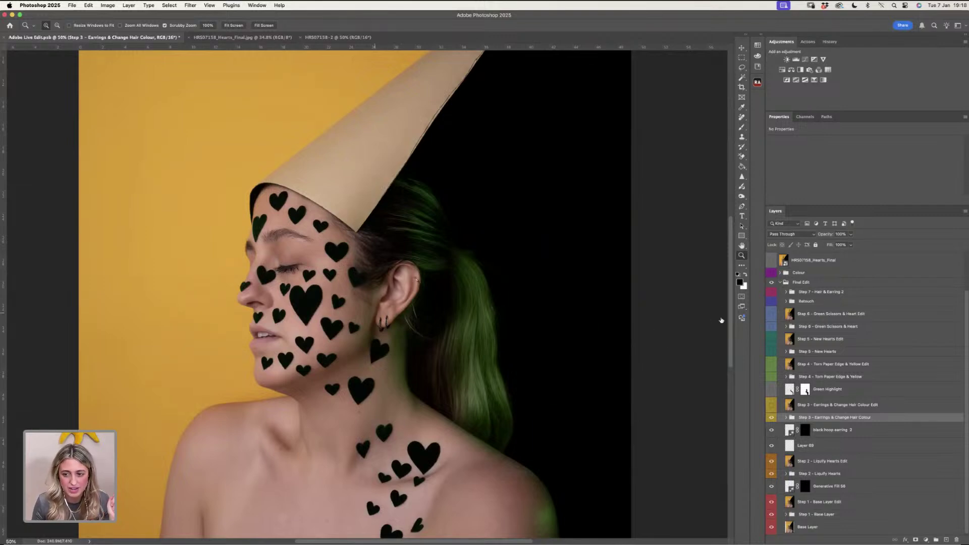
- Hide the Step 3 - Earrings & Change Hair Colour Edit layer, its matching group, and the black hoop earring 2 layer
left_click(772, 406)
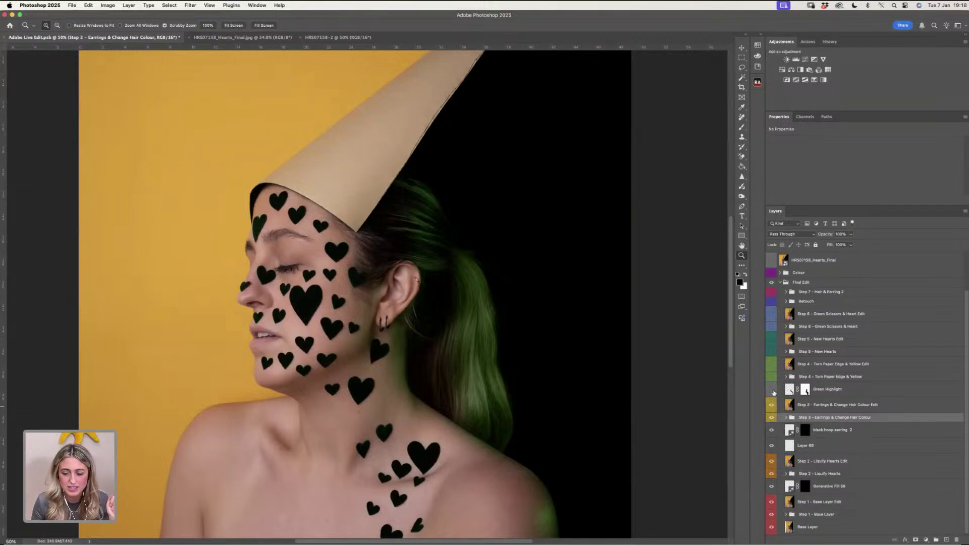
left_click(830, 405)
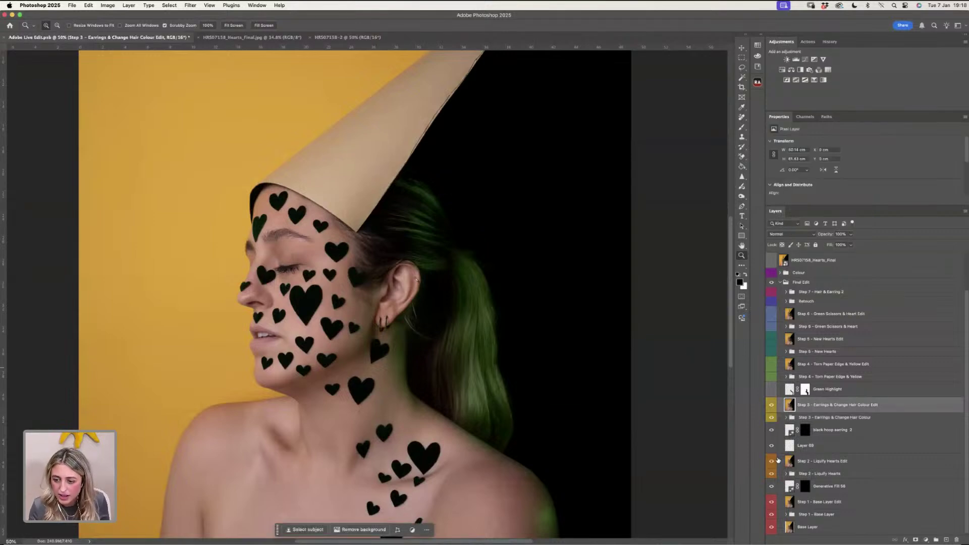
left_click(772, 405)
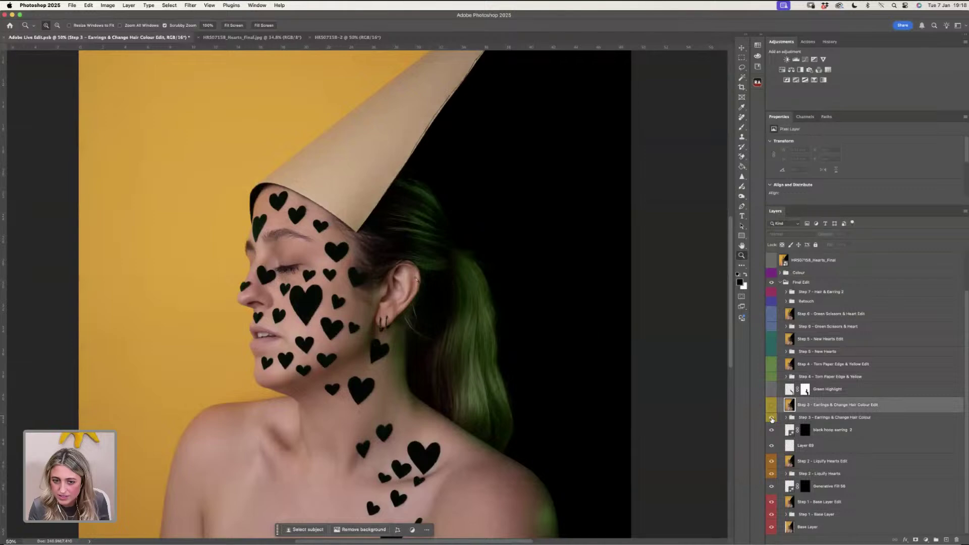
left_click(771, 418)
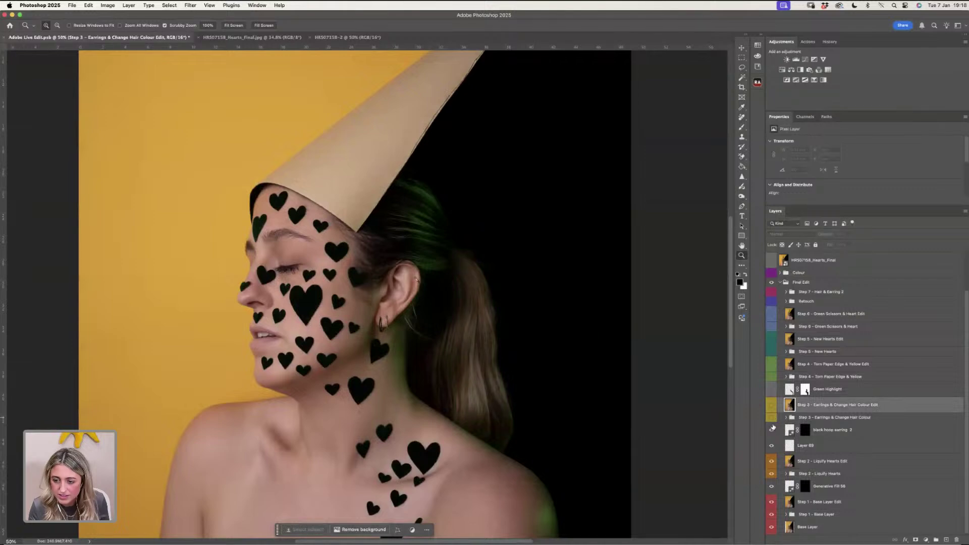
left_click(475, 382)
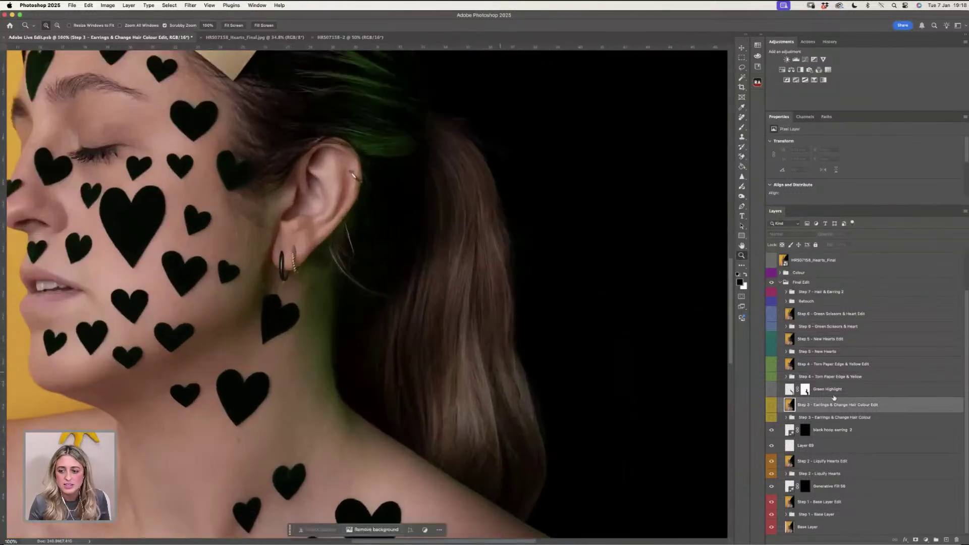
left_click(772, 430)
- Create a new blank layer directly above the Step 2 - Liquify Hearts Edit layer
left_click(741, 68)
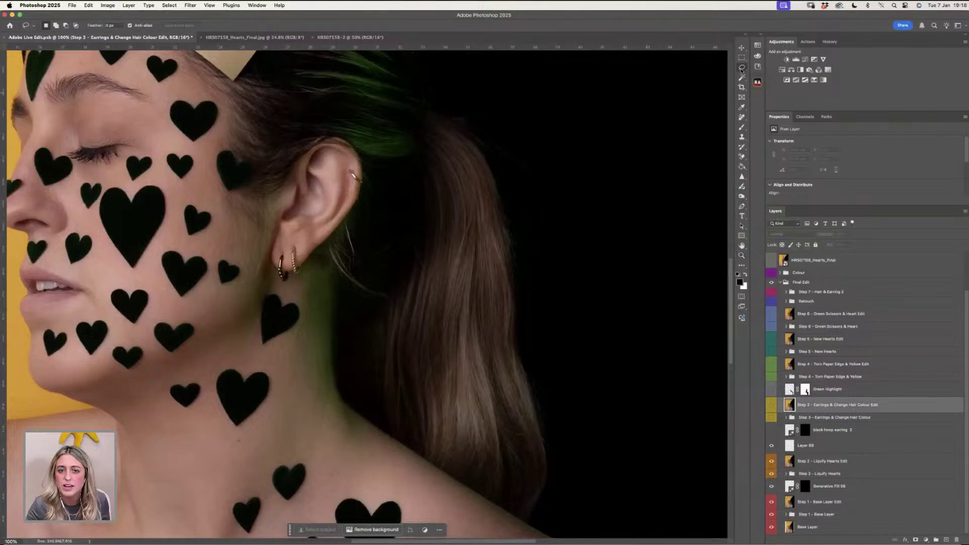
left_click(742, 127)
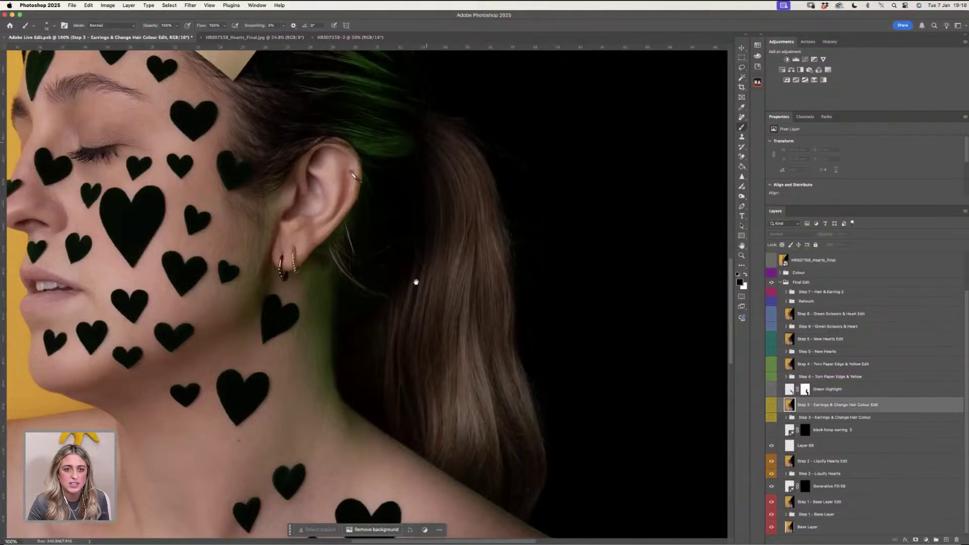
scroll(393, 252, "up", 5)
scroll(369, 230, "up", 2)
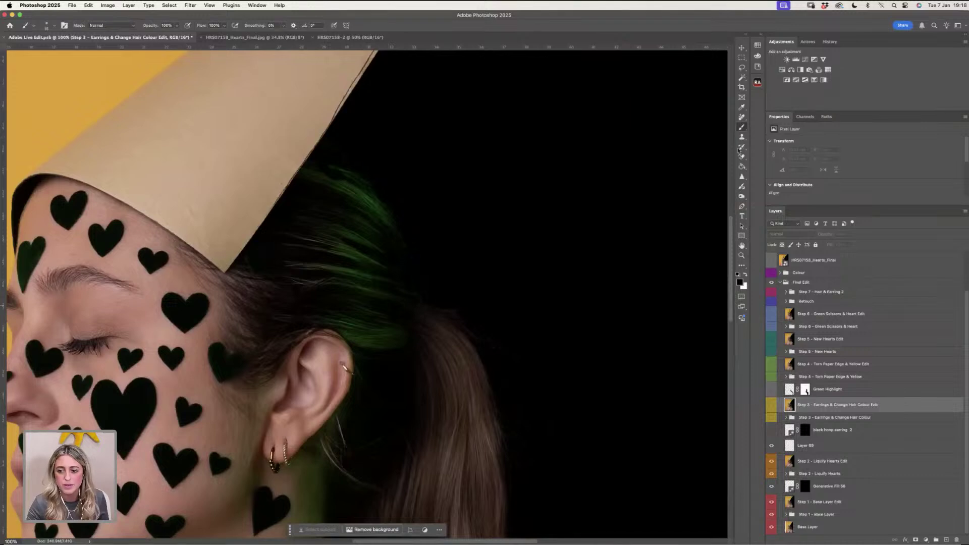
left_click(816, 461)
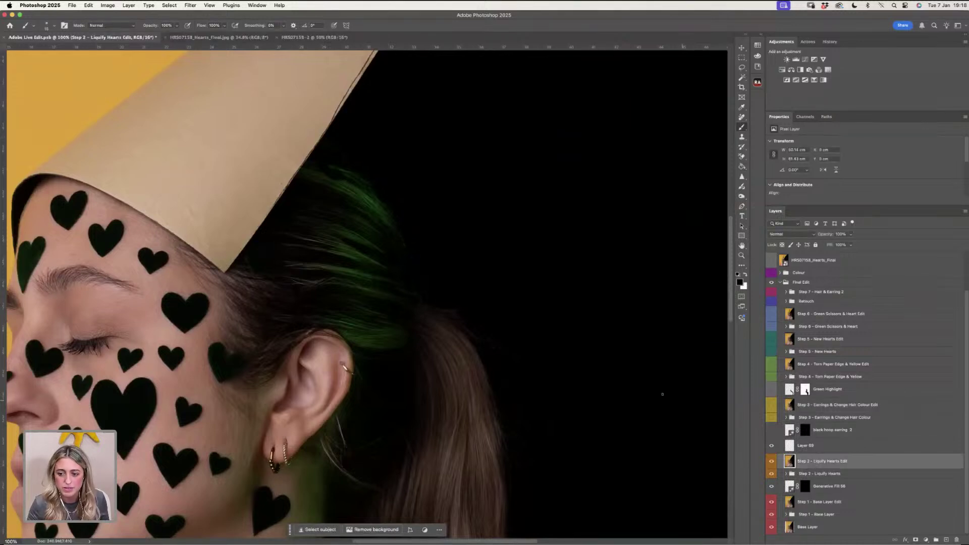
left_click(947, 539)
scroll(465, 318, "down", 3)
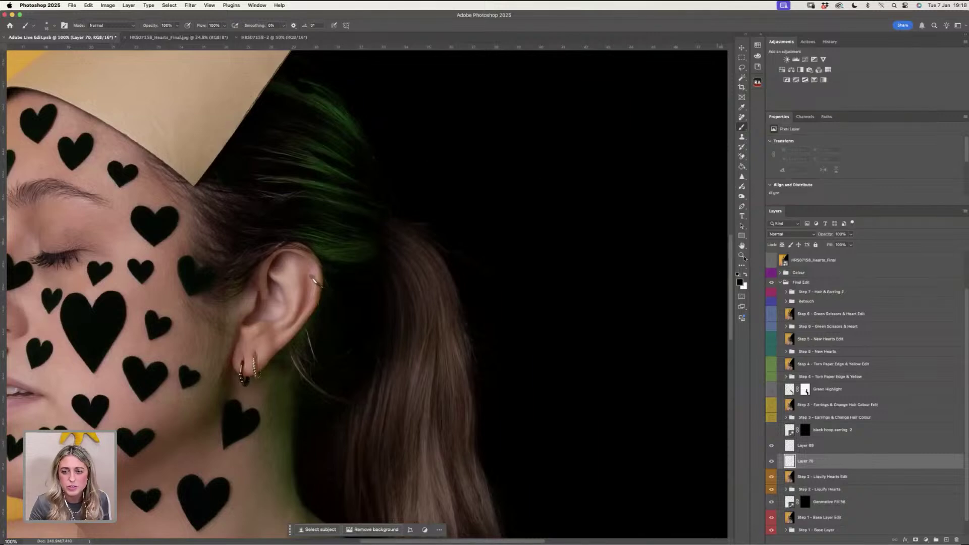
- Paint a broad dark green stroke down the length of the ponytail on the new layer using an enlarged soft brush
left_click(742, 256)
key("super+0")
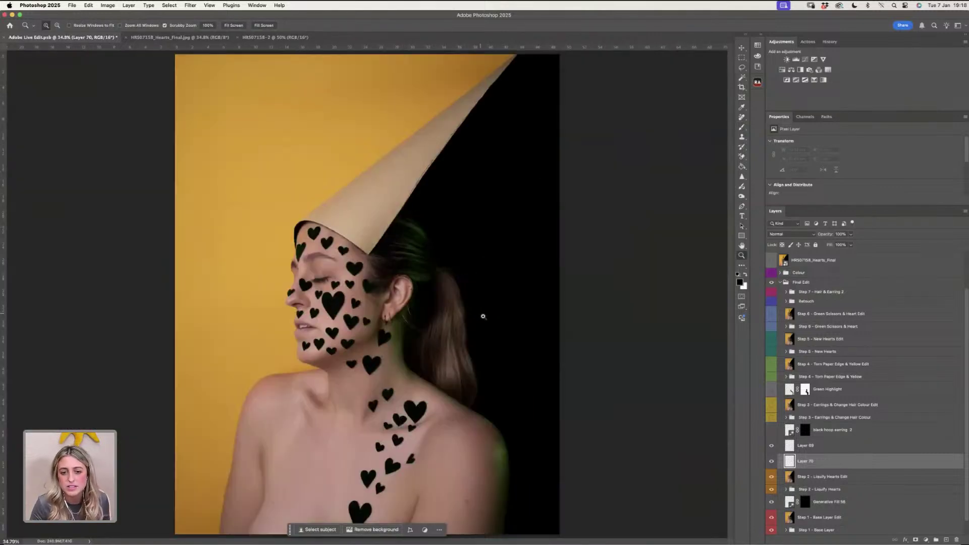
left_click(483, 316)
left_click(483, 316)
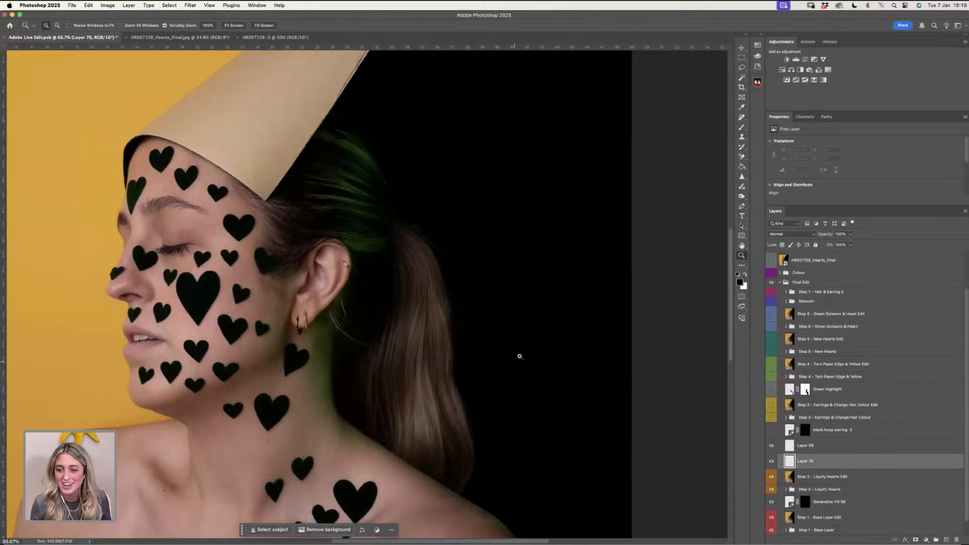
left_click(786, 417)
left_click(786, 418)
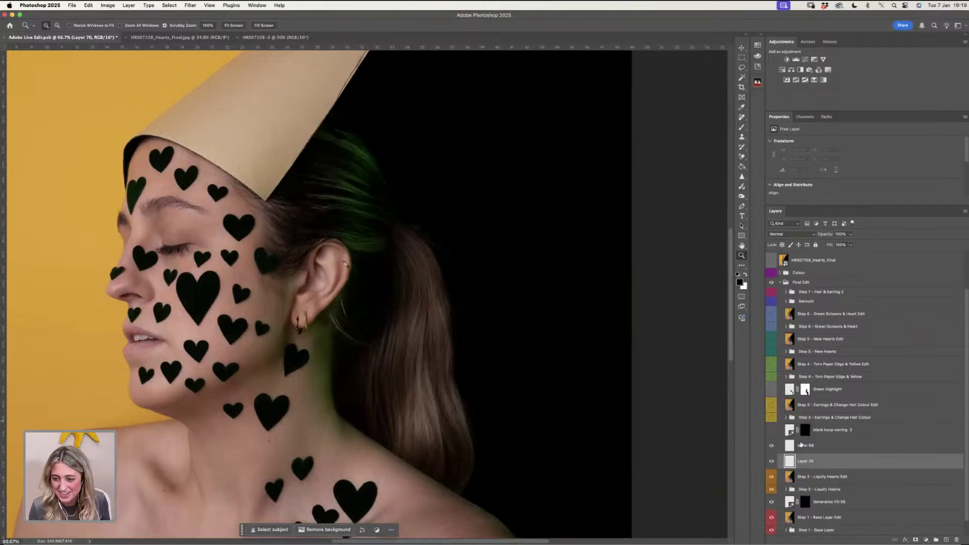
left_click(742, 127)
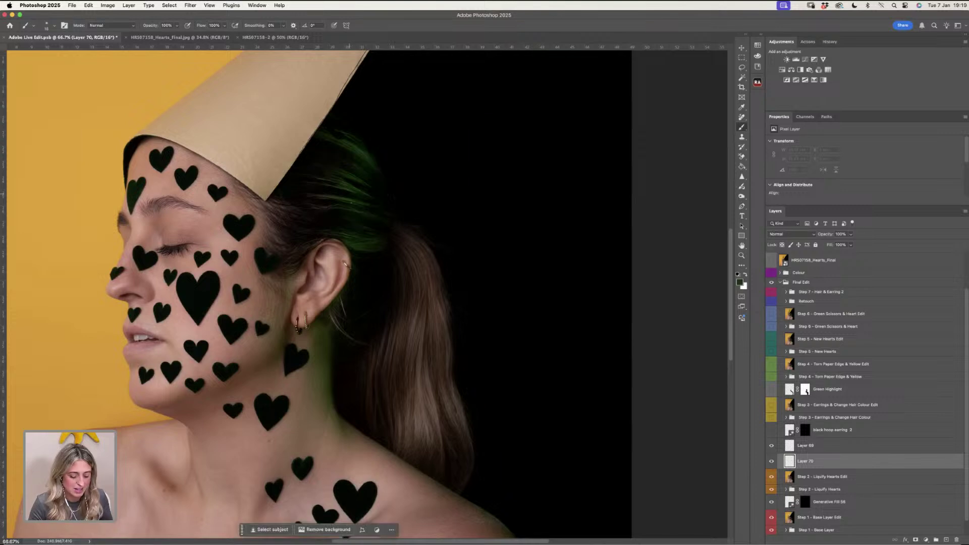
key("bracketright")
key("bracketright")
key("bracketright")
key("bracketright")
key("bracketright")
key("bracketright")
key("bracketright")
key("bracketright")
key("bracketright")
key("bracketright")
key("bracketright")
key("bracketright")
key("bracketright")
key("bracketright")
key("bracketright")
key("bracketright")
key("bracketright")
key("bracketright")
key("bracketright")
key("bracketright")
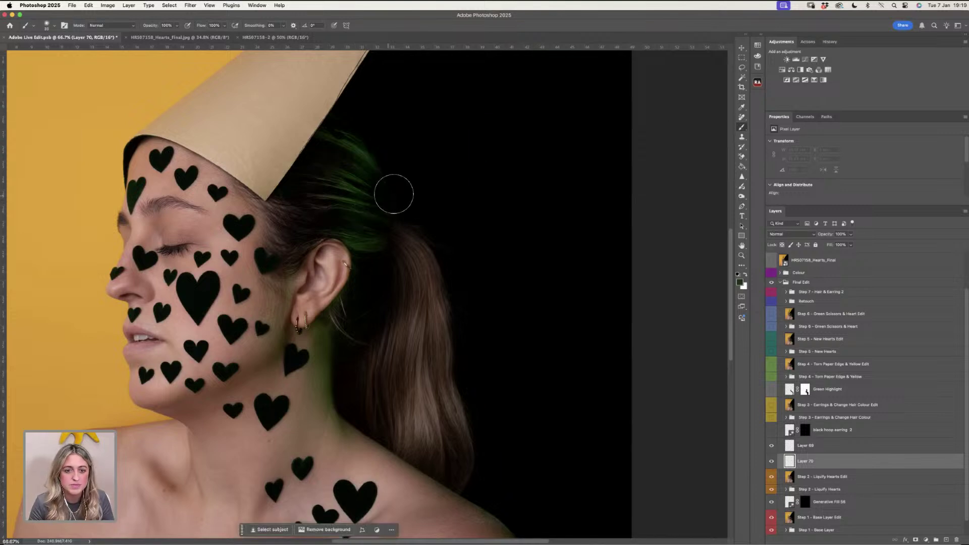
key("bracketleft")
key("bracketleft")
key("bracketleft")
key("bracketleft")
mouse_move(419, 242)
left_mouse_down()
mouse_move(466, 484)
mouse_move(441, 309)
mouse_move(409, 241)
mouse_move(432, 292)
mouse_move(433, 390)
mouse_move(454, 461)
left_mouse_up()
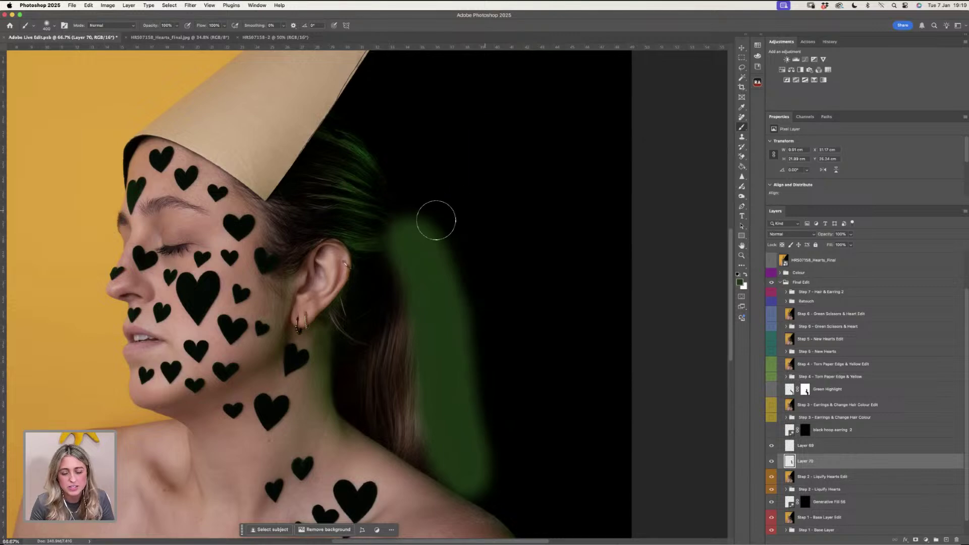
- Set the green painted layer's blending mode to Hue and toggle its visibility to compare the hair colour
left_click(800, 237)
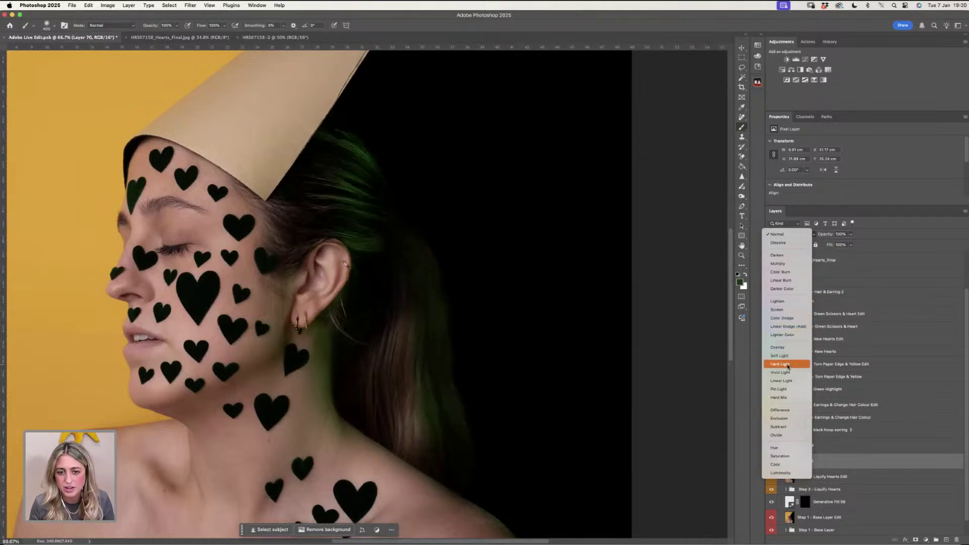
left_click(779, 446)
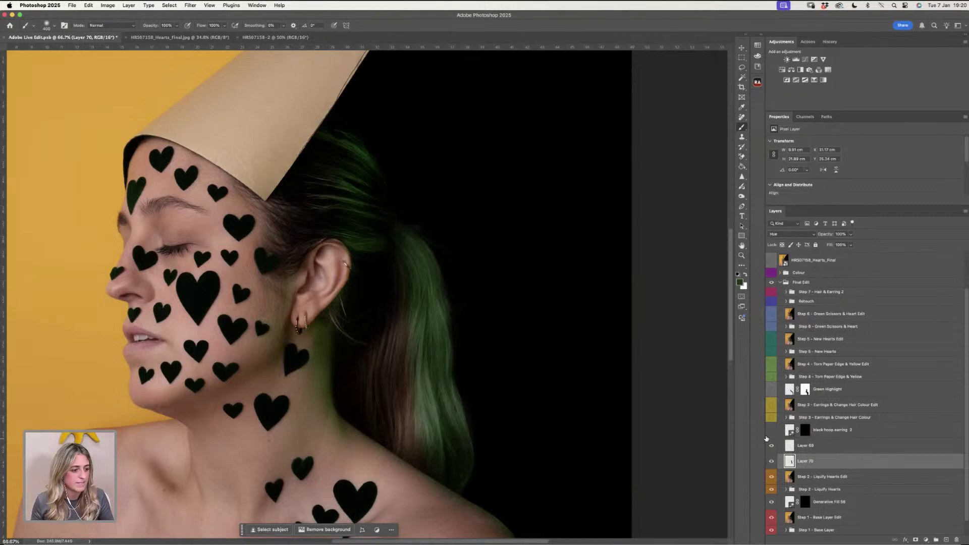
left_click(771, 462)
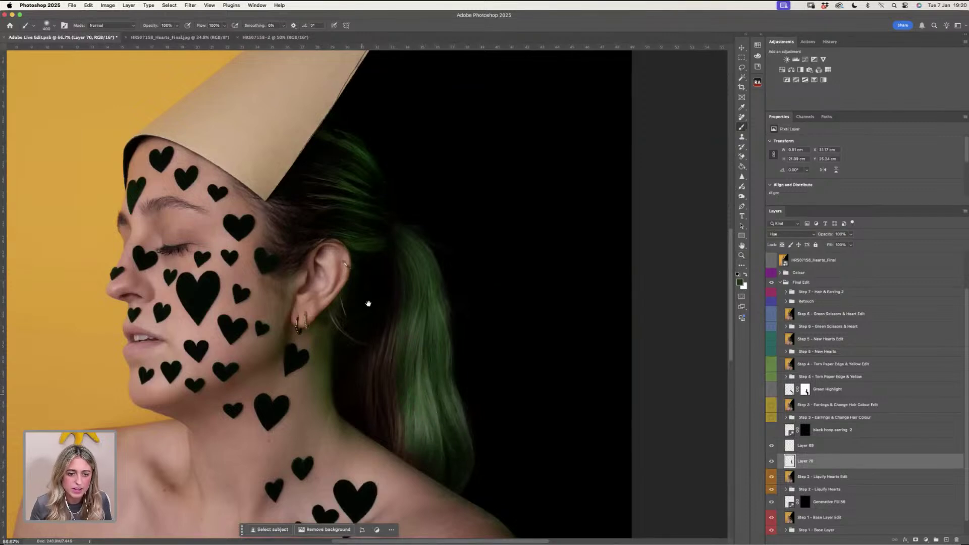
- Brush more green beside the ponytail, along the edge of the neck and across the shoulder, and enlarge the brush
scroll(353, 263, "down", 5)
mouse_move(345, 248)
left_mouse_down()
mouse_move(364, 302)
mouse_move(354, 288)
mouse_move(470, 363)
mouse_move(525, 460)
left_mouse_up()
key("bracketright")
key("bracketright")
key("bracketright")
key("bracketright")
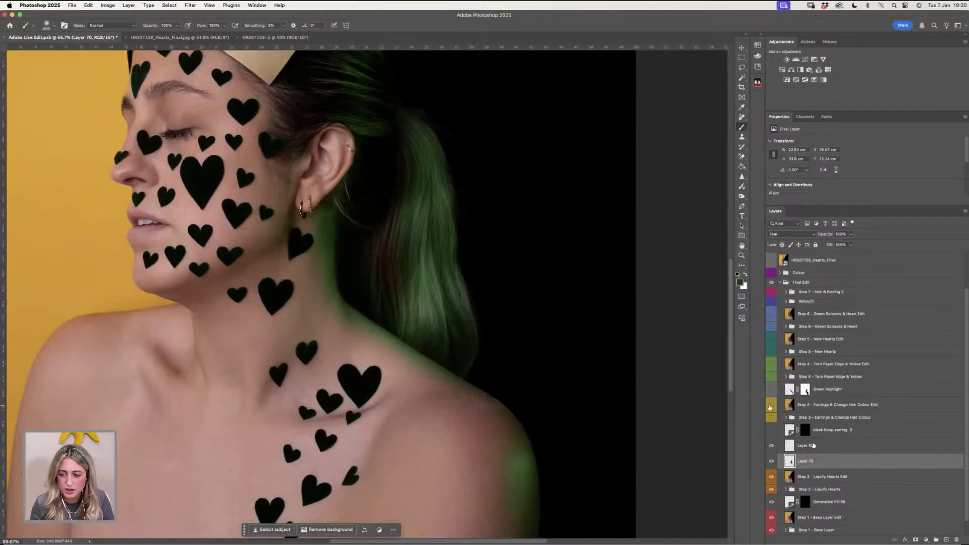
- Add a layer mask to the green hair layer and paint black on it to remove the colour from the neck and shoulder
left_click(914, 539)
mouse_move(331, 272)
left_mouse_down()
mouse_move(315, 277)
mouse_move(320, 297)
mouse_move(306, 253)
left_mouse_up()
mouse_move(364, 340)
left_mouse_down()
mouse_move(435, 403)
mouse_move(483, 470)
mouse_move(481, 450)
mouse_move(468, 499)
mouse_move(476, 510)
mouse_move(524, 506)
mouse_move(490, 465)
mouse_move(511, 526)
left_mouse_up()
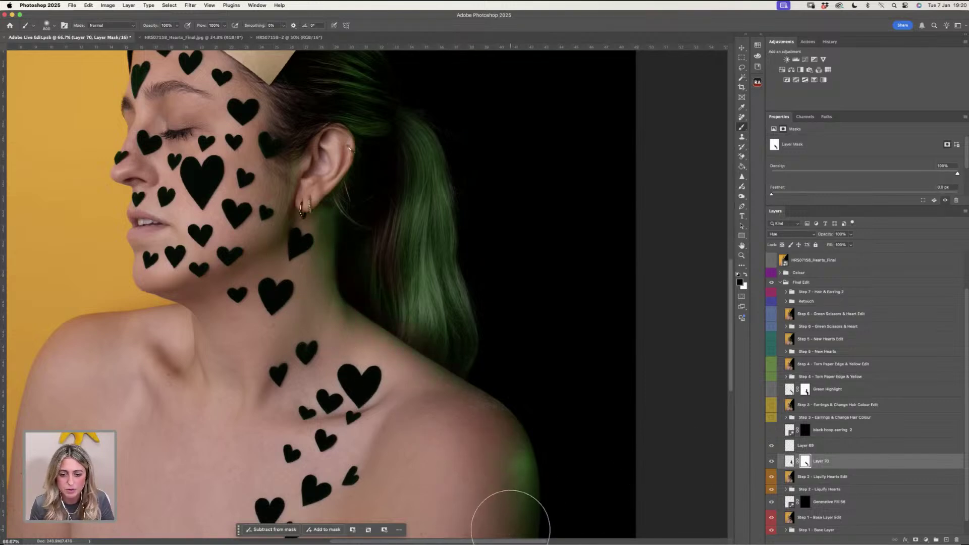
- Toggle the masked green hair layer off and on to compare the ponytail before and after the colour change
left_click(773, 462)
left_click(772, 462)
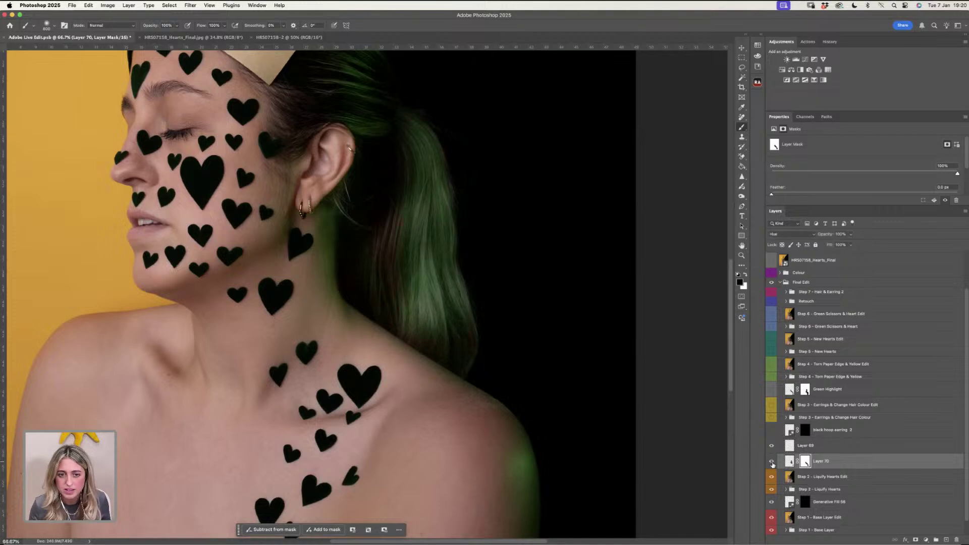
left_click(772, 463)
left_click(772, 462)
left_click(772, 463)
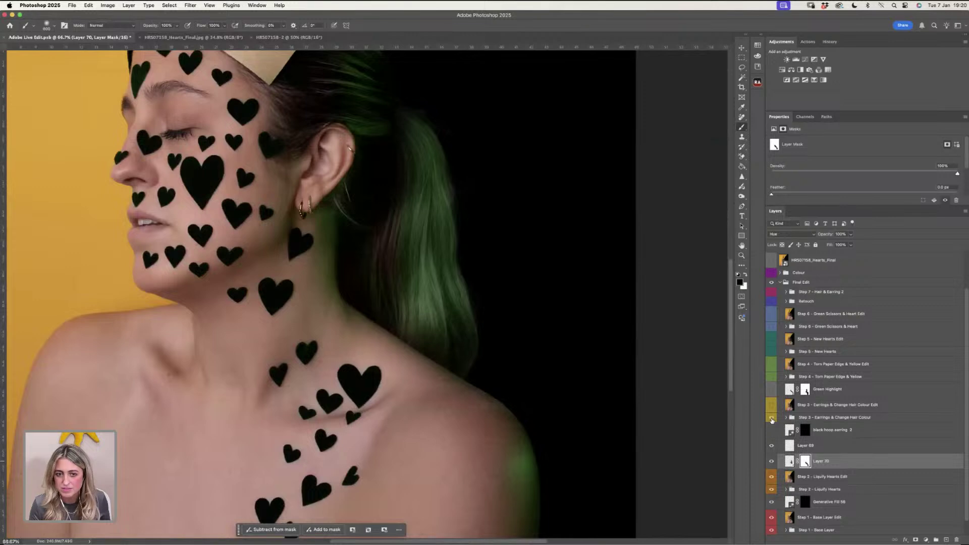
- Show the Step 3 - Earrings & Change Hair Colour group, its Edit layer and the black hoop earring 2 layer again
left_click(771, 418)
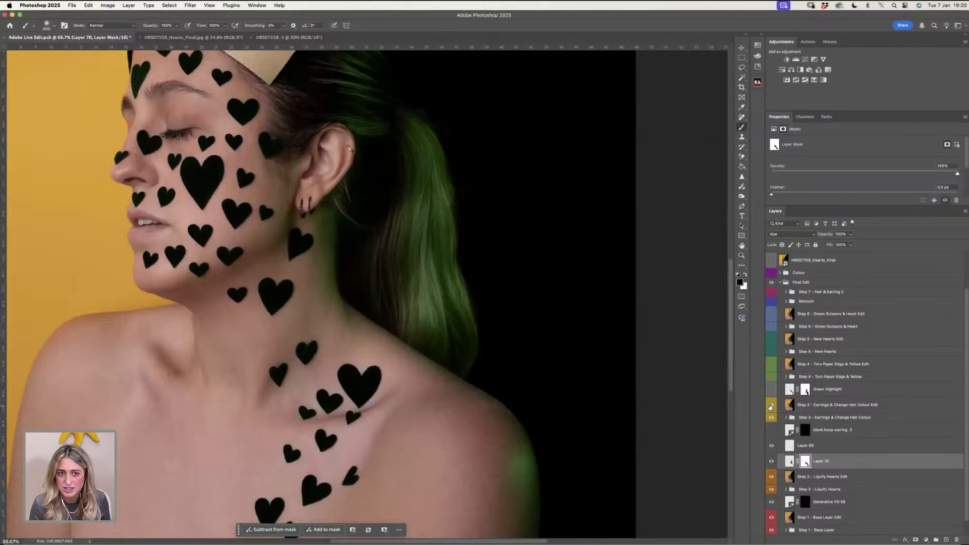
left_click(771, 430)
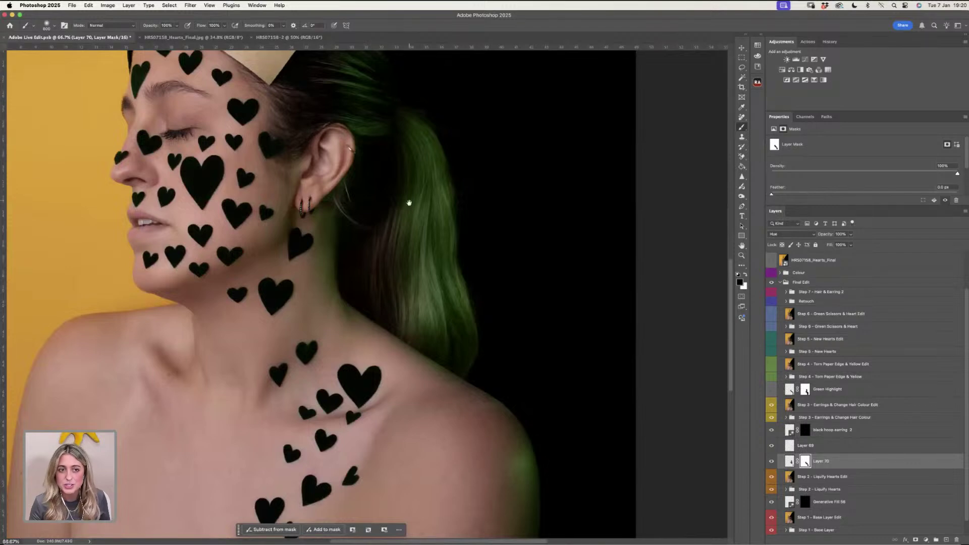
left_click_drag(353, 199, 410, 373)
left_click_drag(337, 176, 357, 335)
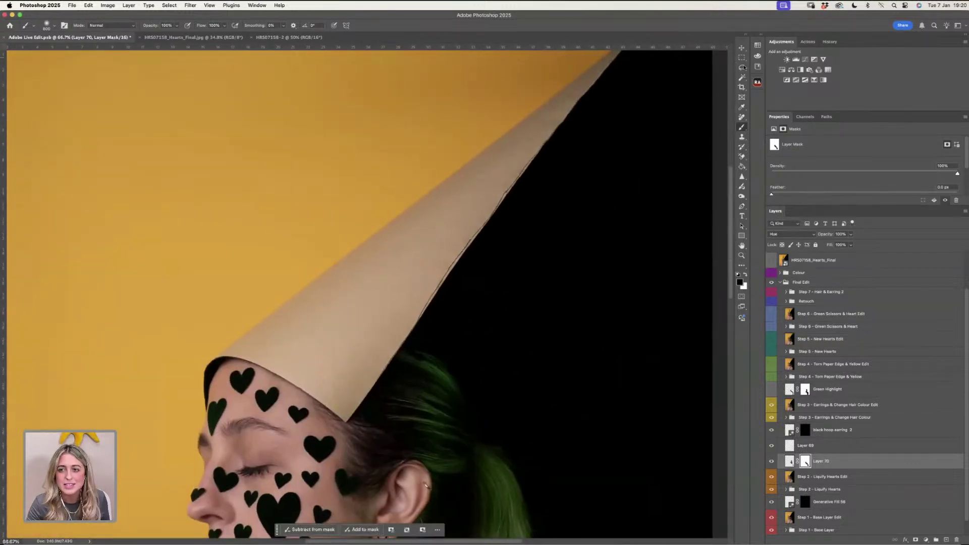
left_click(741, 67)
left_click(741, 256)
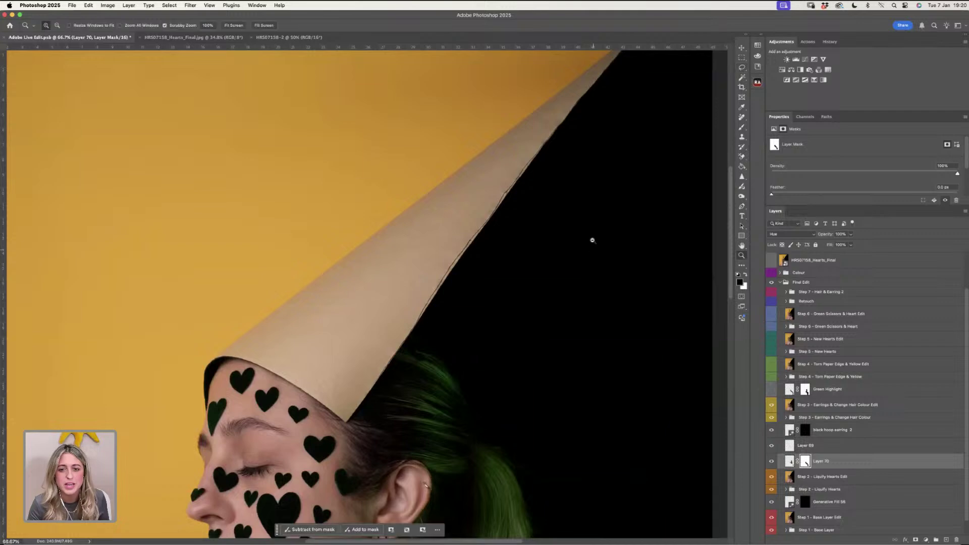
left_click(589, 242, "alt")
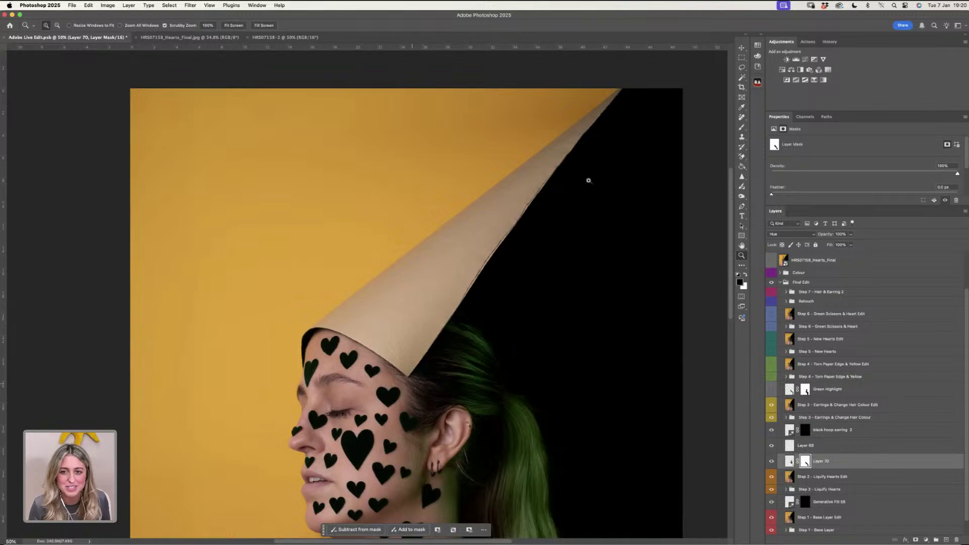
- Show the Green Highlight layer, and briefly preview and expand the Step 4 - Torn Paper Edge & Yellow group
key("l")
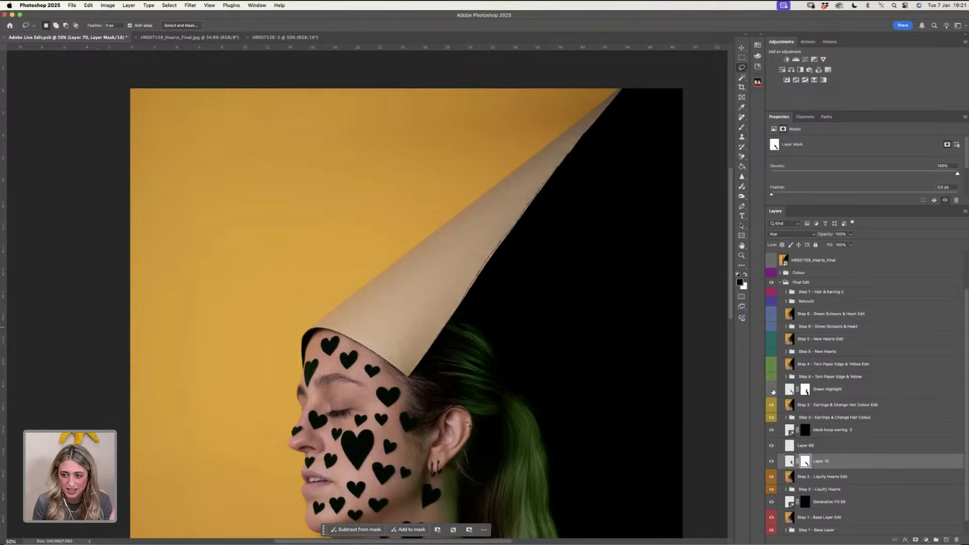
left_click(771, 377)
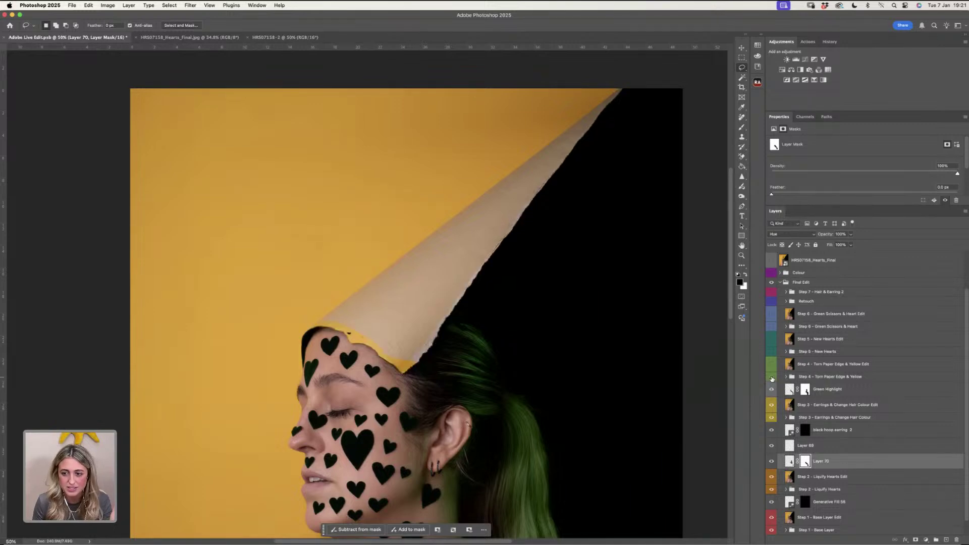
left_click(771, 378)
left_click(786, 376)
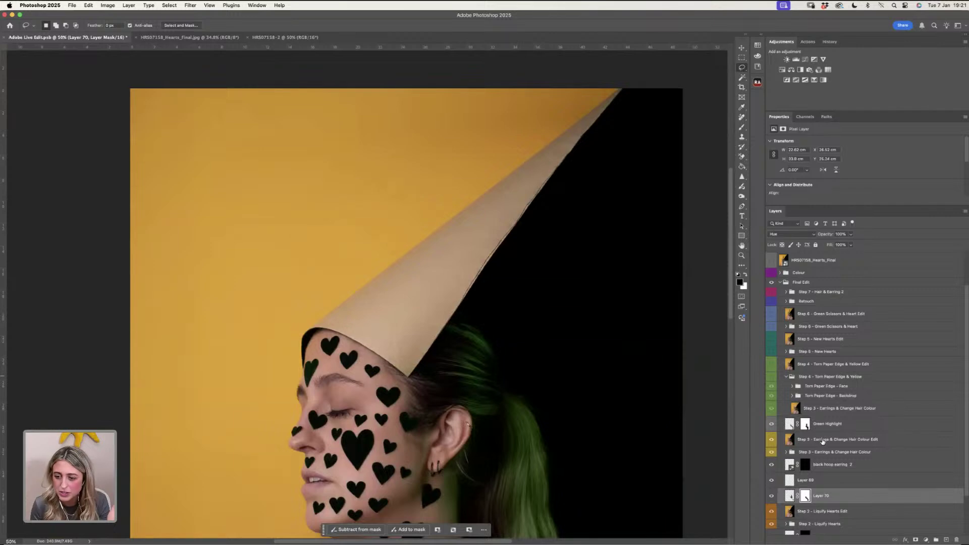
- Lasso the paper cone's lower right edge on the Step 3 - Earrings & Change Hair Colour Edit layer and Generative Fill it with "torn paper edge"
left_click(824, 440)
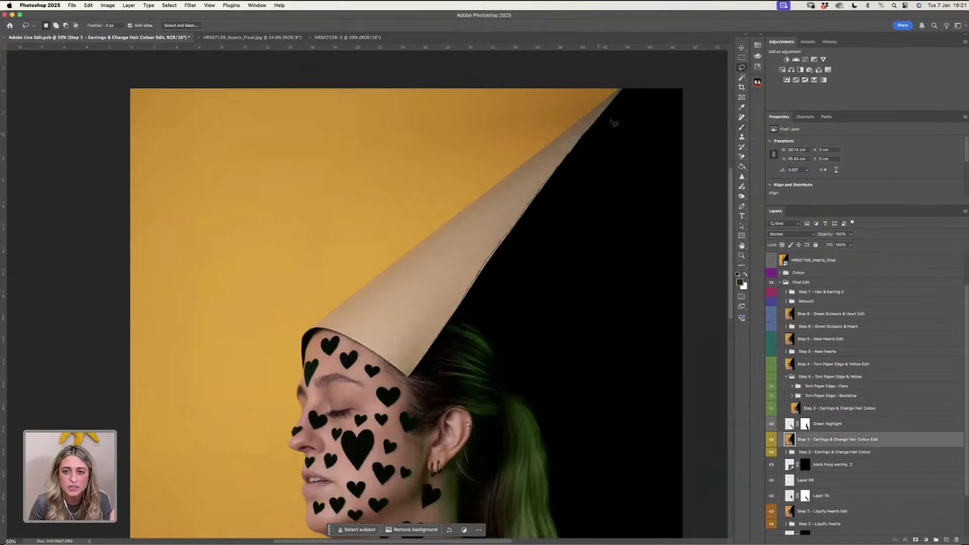
mouse_move(623, 89)
left_mouse_down()
mouse_move(497, 223)
mouse_move(397, 376)
mouse_move(426, 372)
mouse_move(602, 139)
left_mouse_up()
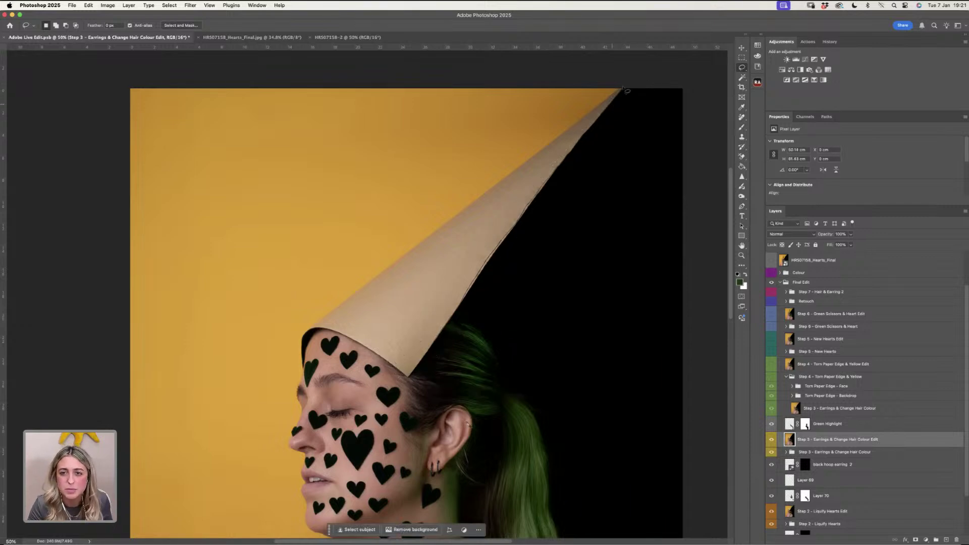
mouse_move(624, 89)
left_mouse_down()
mouse_move(496, 213)
mouse_move(390, 364)
mouse_move(404, 340)
mouse_move(391, 361)
mouse_move(404, 373)
mouse_move(431, 362)
mouse_move(494, 260)
mouse_move(617, 104)
left_mouse_up()
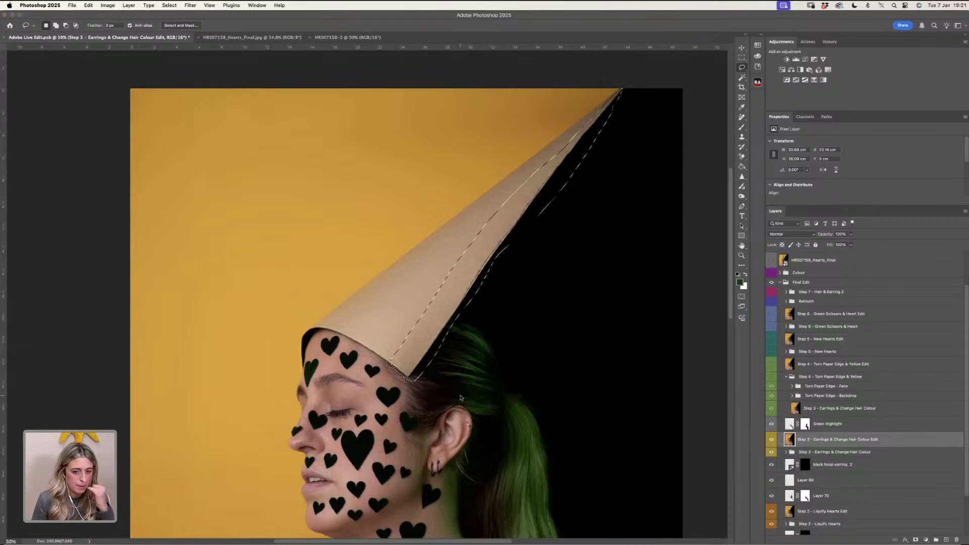
type("torn paper edge")
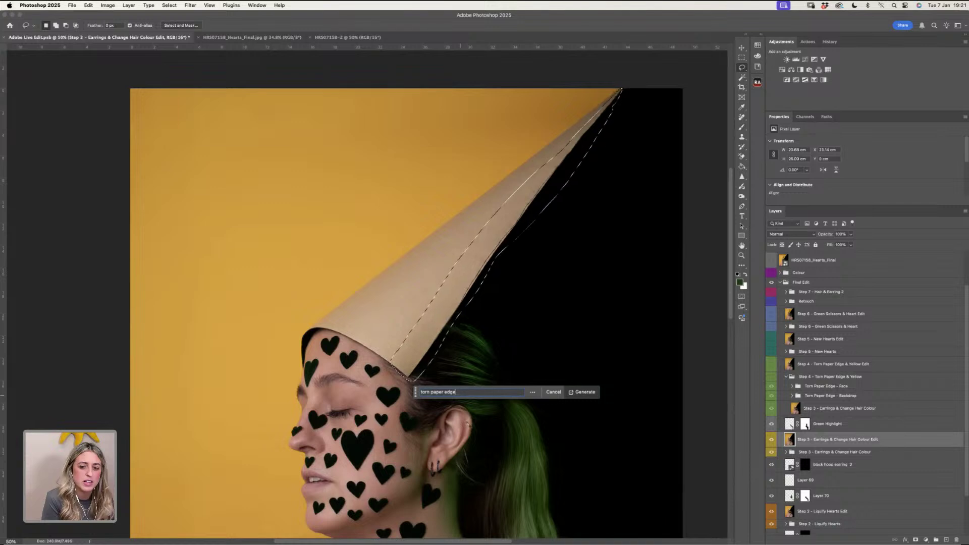
key("Return")
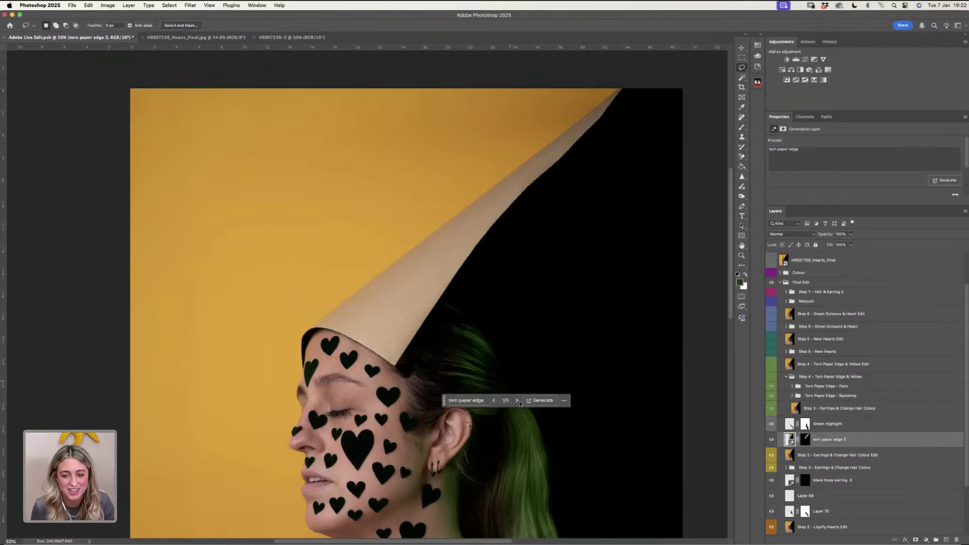
- Compare the torn edge variations, generate another set from the same prompt, and choose the third variation with the ragged edge
left_click(517, 401)
left_click(516, 401)
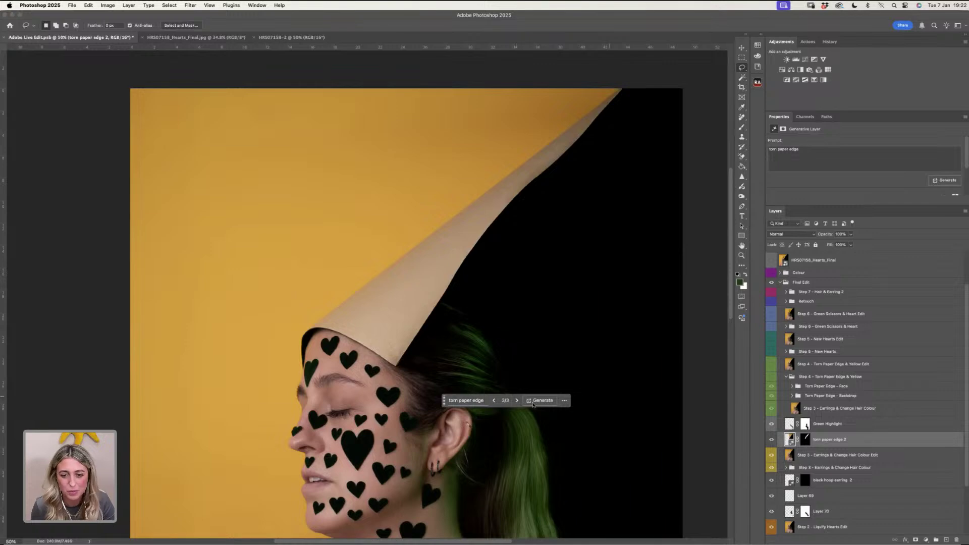
left_click(534, 402)
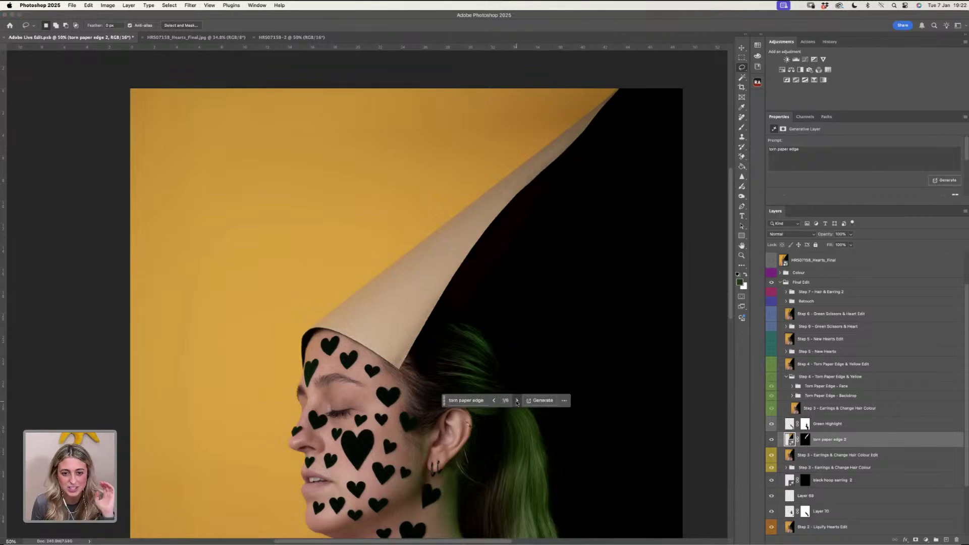
left_click(517, 400)
left_click(517, 400)
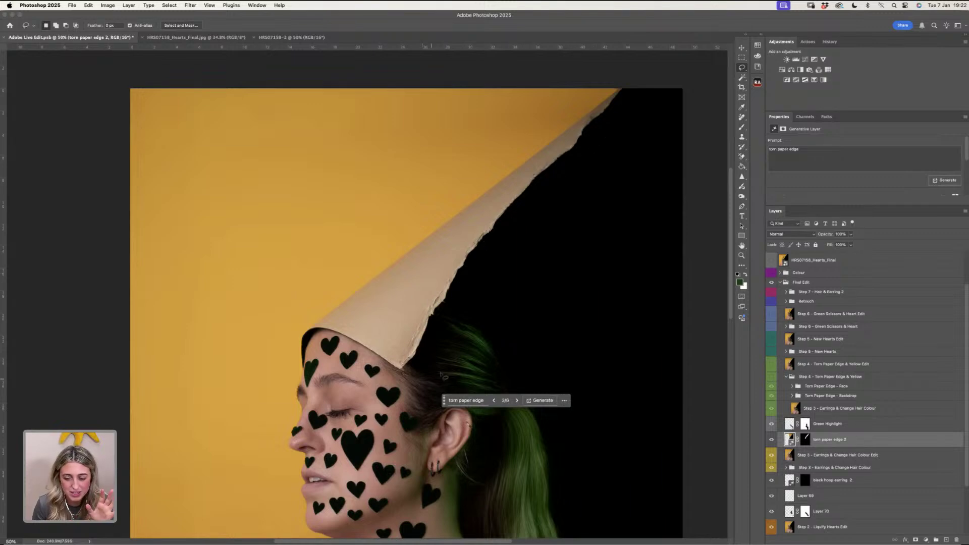
- Lasso the cone's bottom rim along the forehead and Generative Fill it with the prompt "torn paper edge"
mouse_move(407, 356)
left_mouse_down()
mouse_move(329, 324)
mouse_move(402, 341)
left_mouse_up()
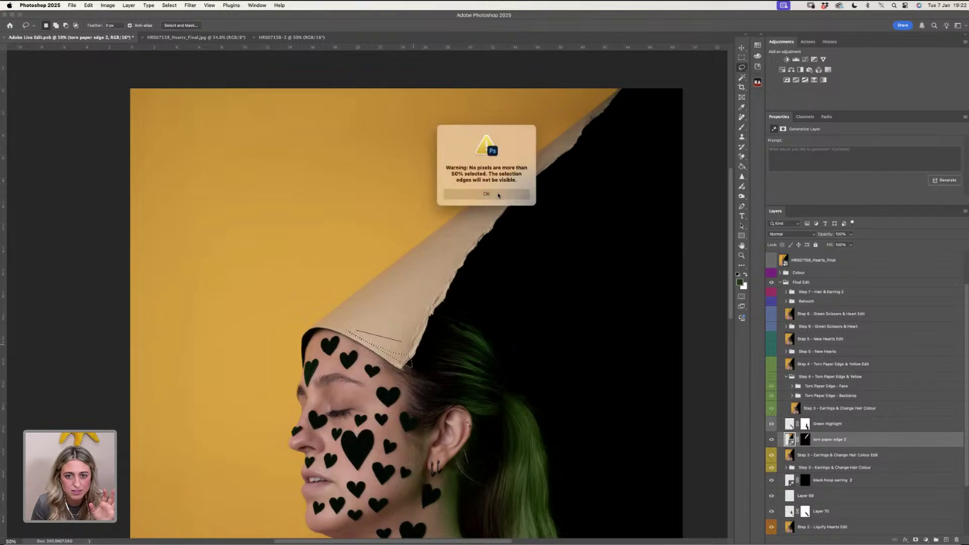
key("Return")
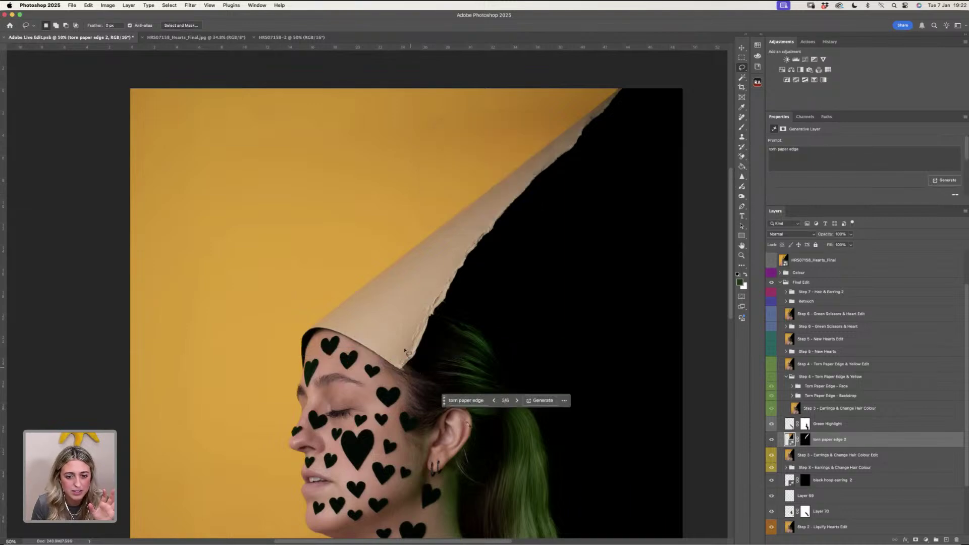
mouse_move(412, 364)
left_mouse_down()
mouse_move(335, 323)
mouse_move(306, 333)
mouse_move(337, 336)
mouse_move(410, 373)
left_mouse_up()
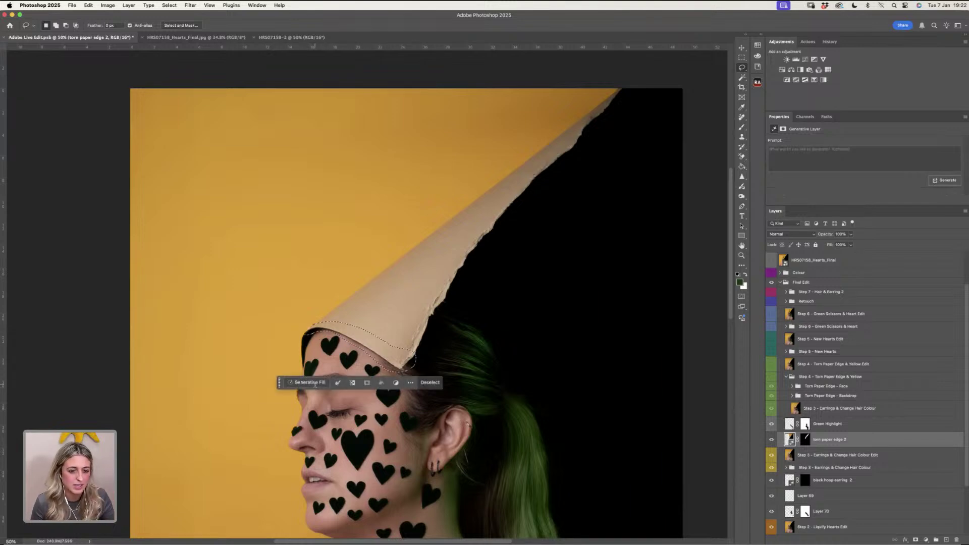
left_click(275, 382)
type("torn paper ede")
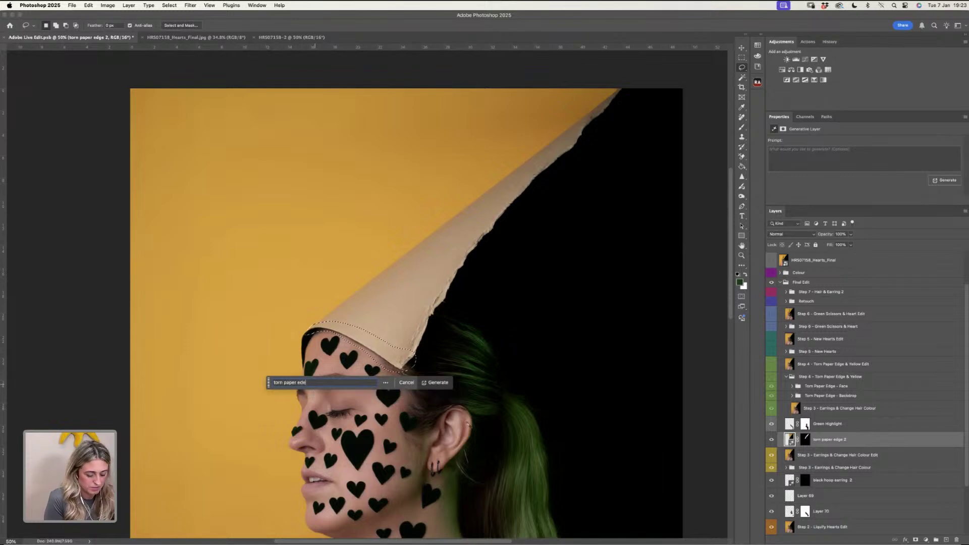
key("BackSpace")
type("ge")
key("Return")
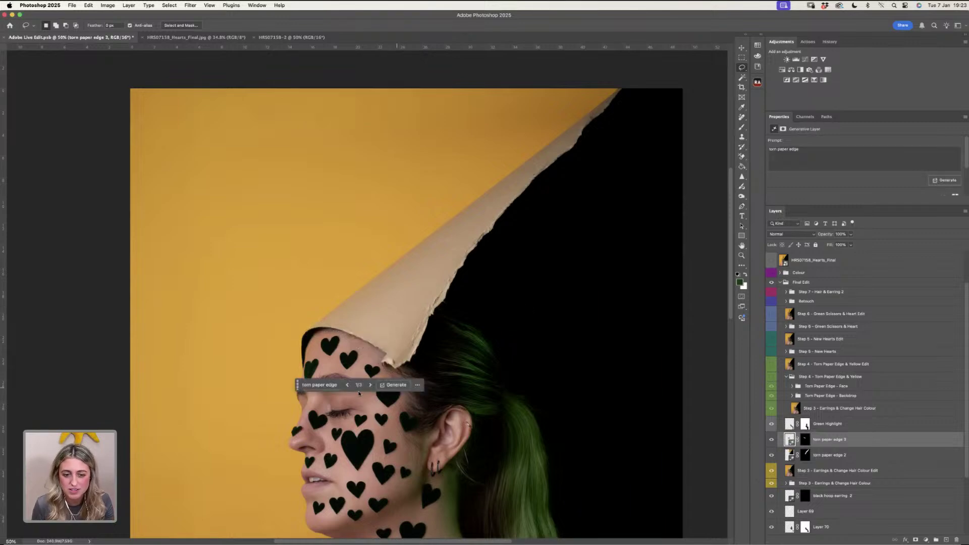
- Compare the generated variations of the cone's bottom rim and keep the first one
left_click(370, 385)
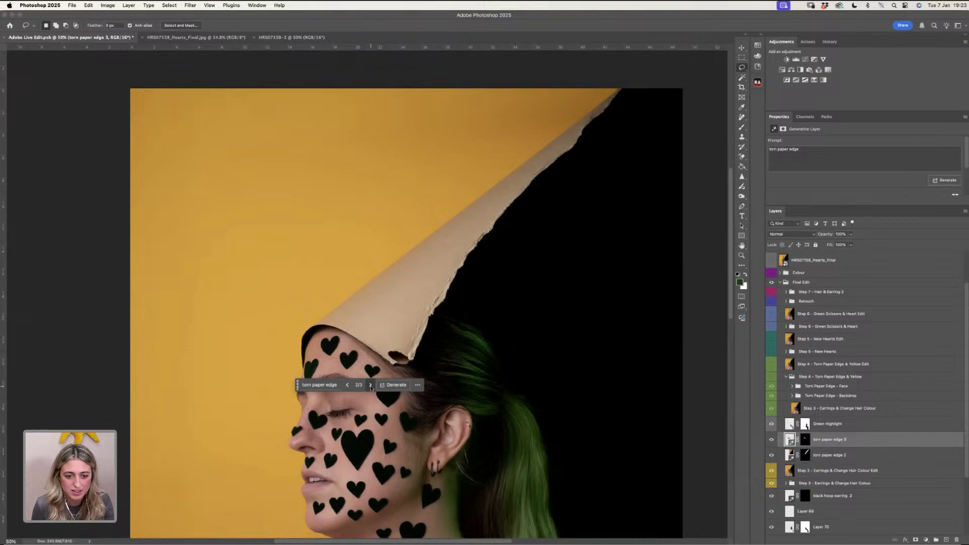
left_click(369, 385)
left_click(347, 385)
left_click(347, 385)
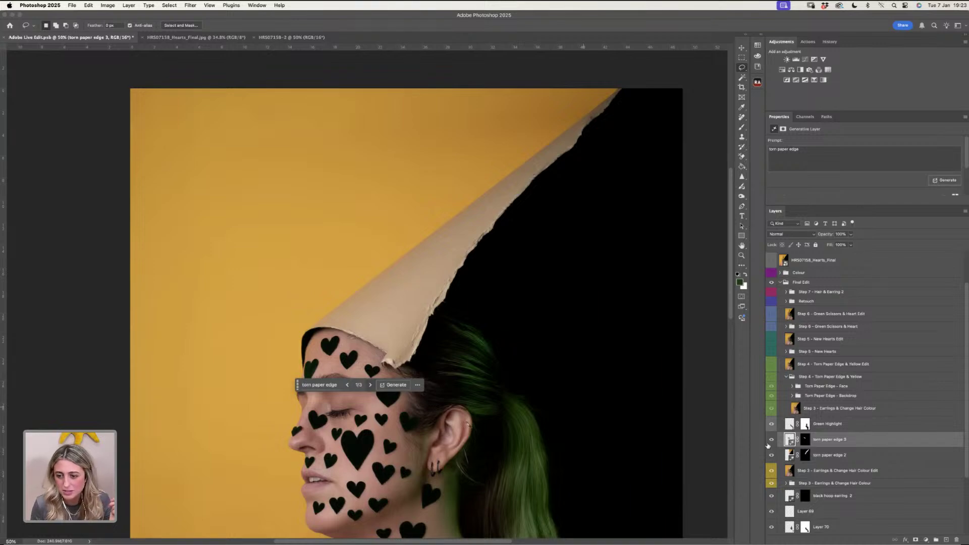
- Hide both newly generated torn paper edge layers and show the Step 4 - Torn Paper Edge & Yellow group with its Backdrop subgroup hidden
left_click_drag(771, 456, 771, 439)
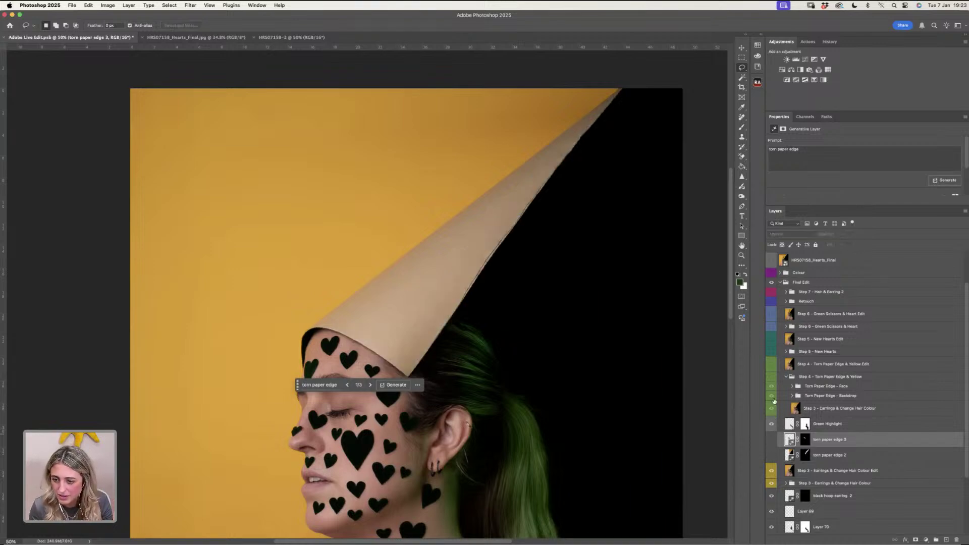
left_click(771, 377)
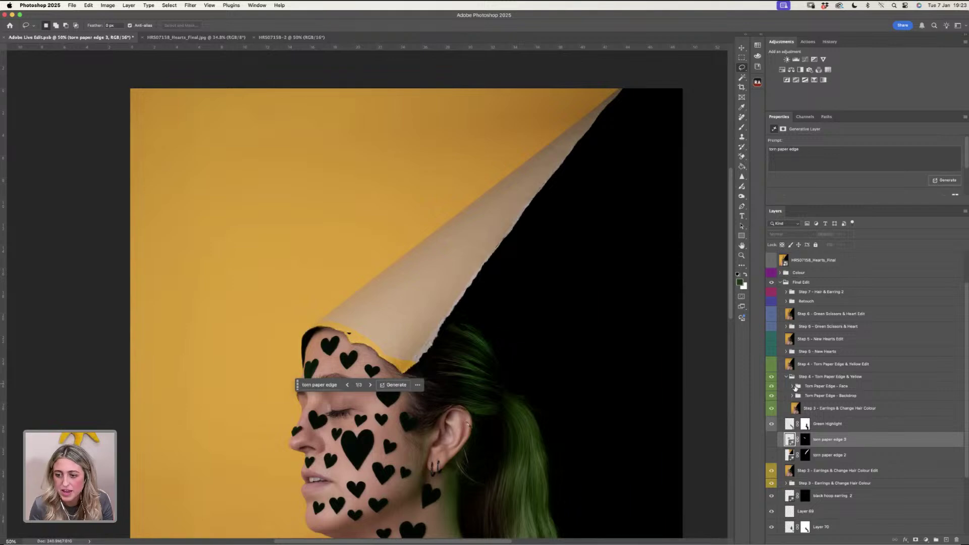
left_click(772, 396)
left_click(771, 388)
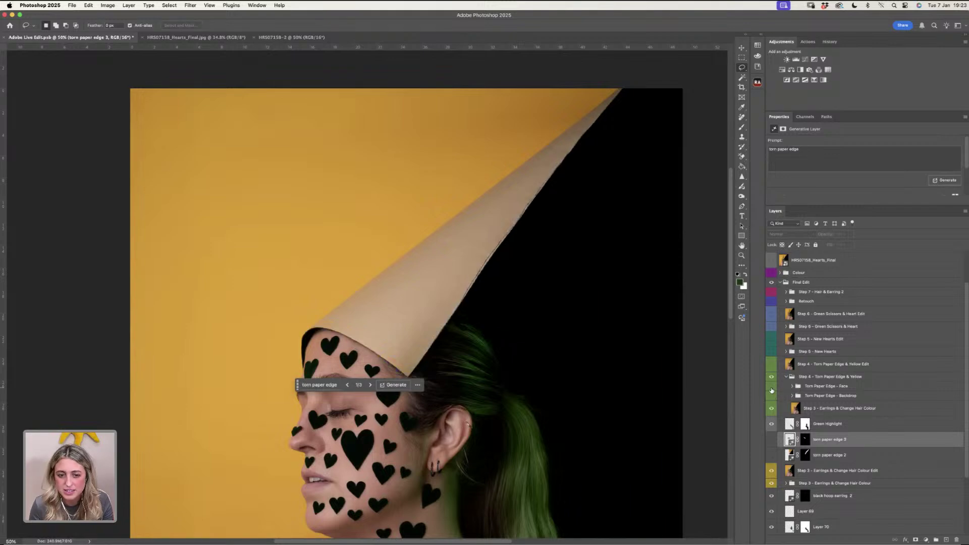
left_click(771, 388)
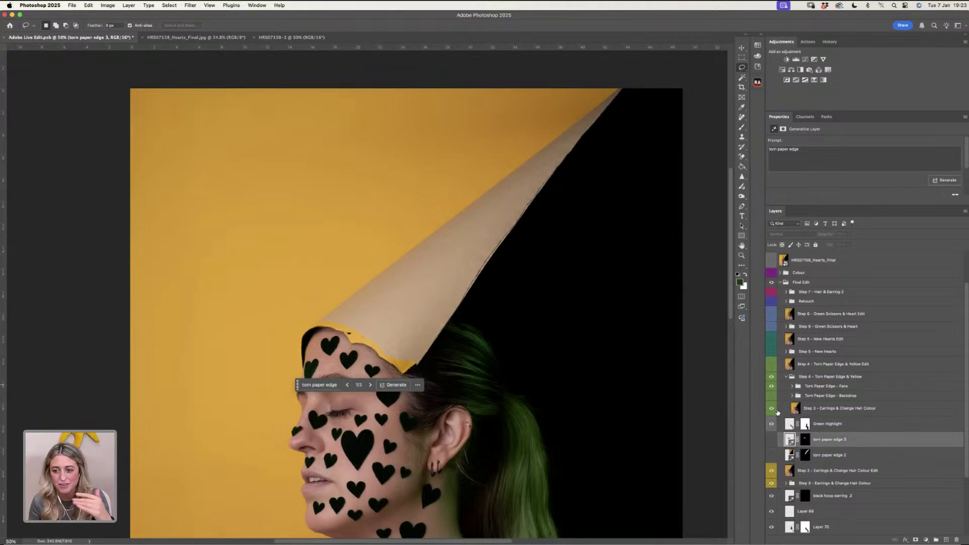
- Hide the Torn Paper Edge - Face subgroup, show the Torn Paper Edge - Backdrop subgroup, and expand it
left_click(820, 397)
left_click(771, 387)
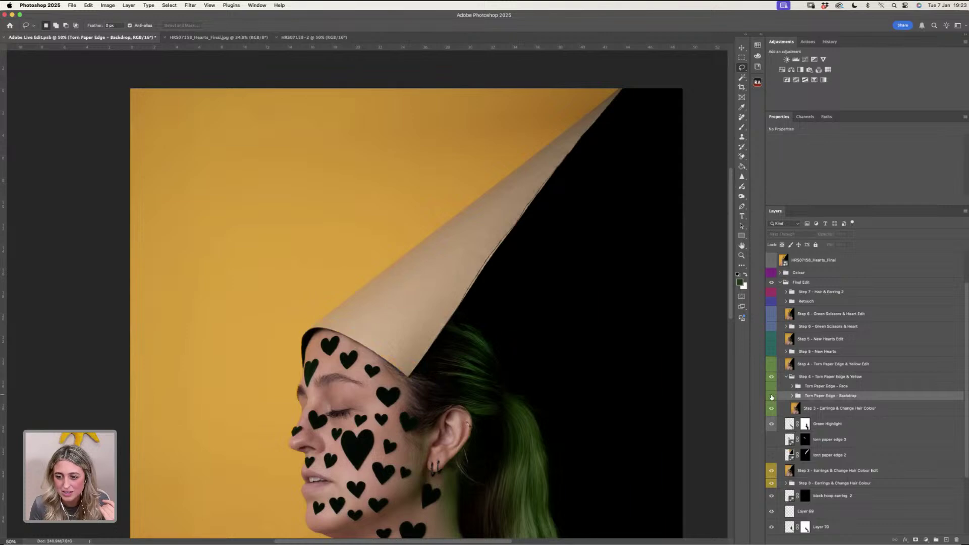
left_click(771, 397)
left_click(792, 395)
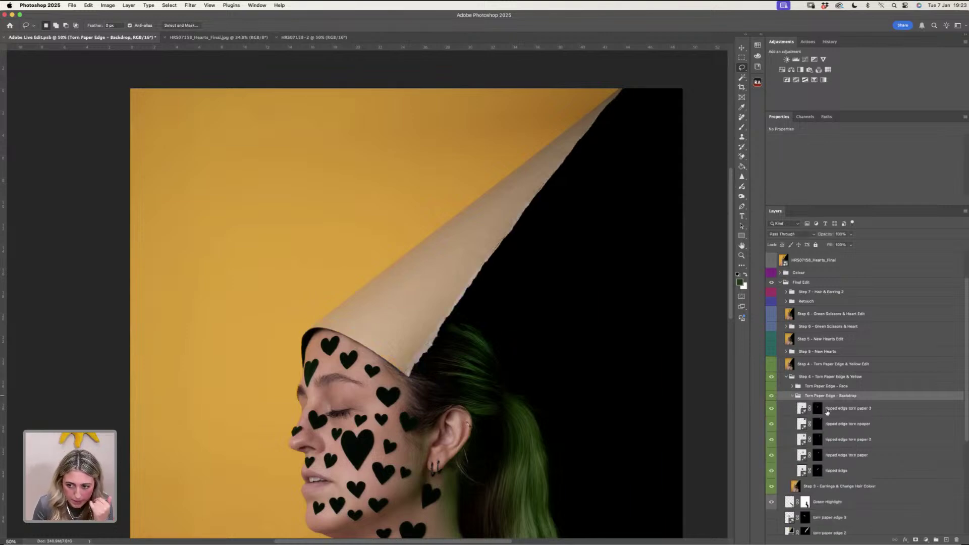
- Hide the four ripped edge torn paper layers in the Backdrop subgroup and toggle the ripped edge layer off and on
left_click(839, 409)
left_click_drag(771, 408, 771, 455)
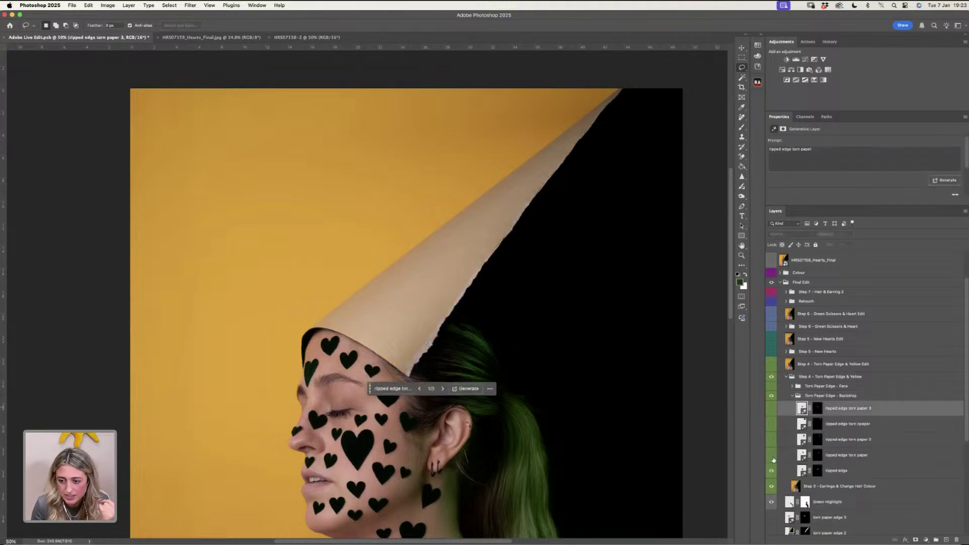
left_click(849, 473)
left_click(771, 471)
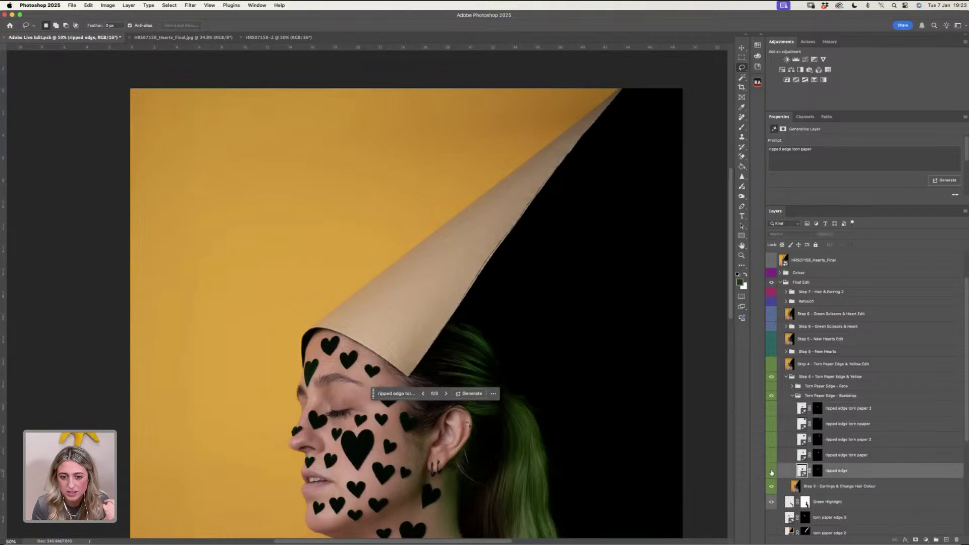
left_click(771, 471)
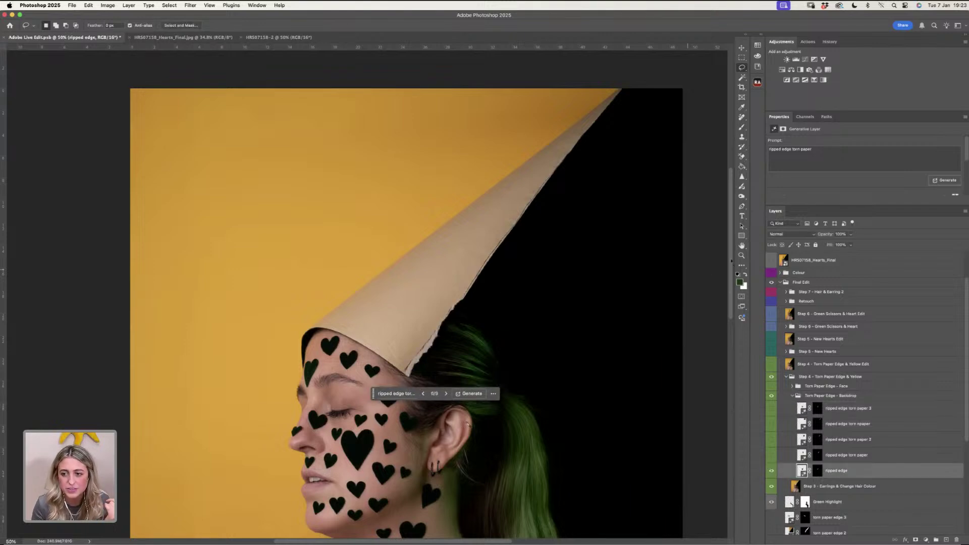
- Examine the ripped edge layer's generated variations up close at the cone's lower corner, cycling back to variation 6
left_click(741, 256)
left_click_drag(446, 330, 518, 303)
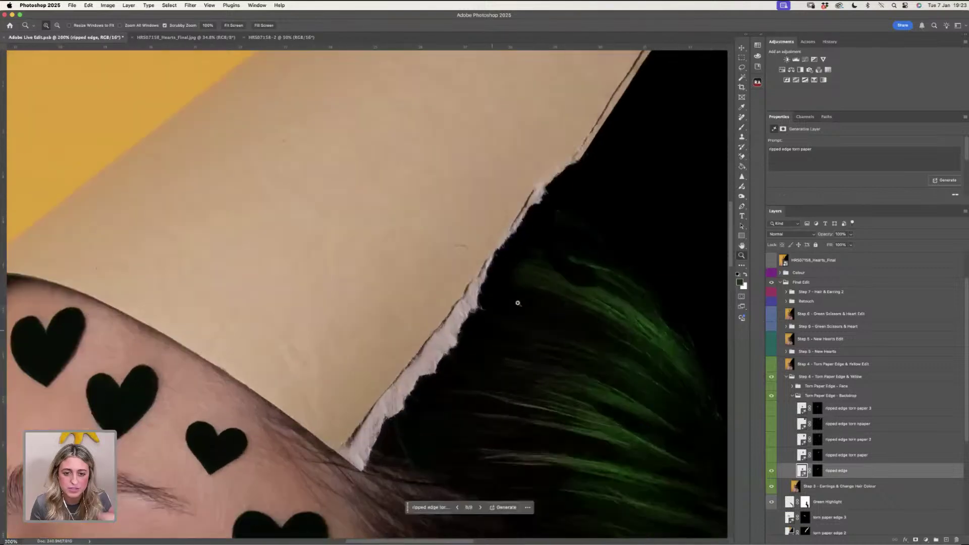
scroll(489, 318, "right", 3)
scroll(489, 318, "down", 2)
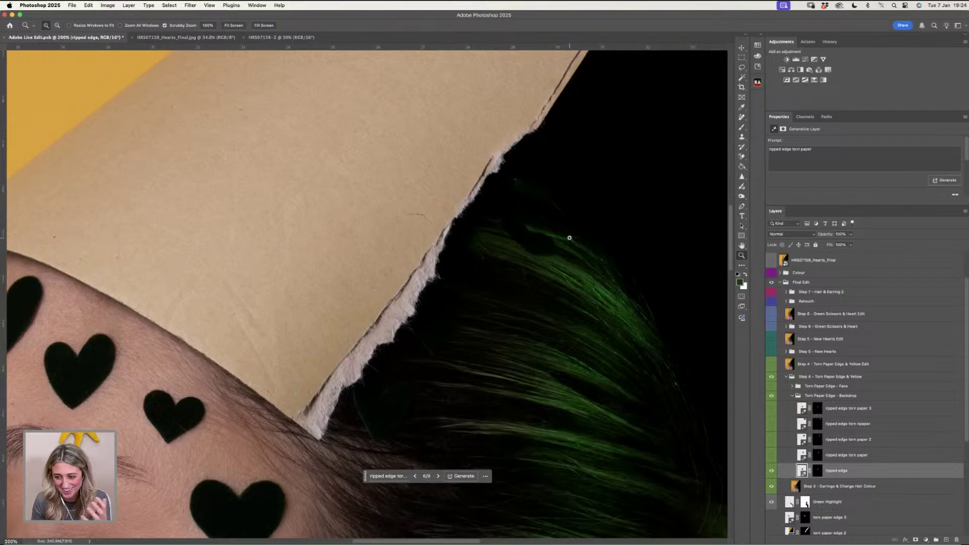
left_click(438, 475)
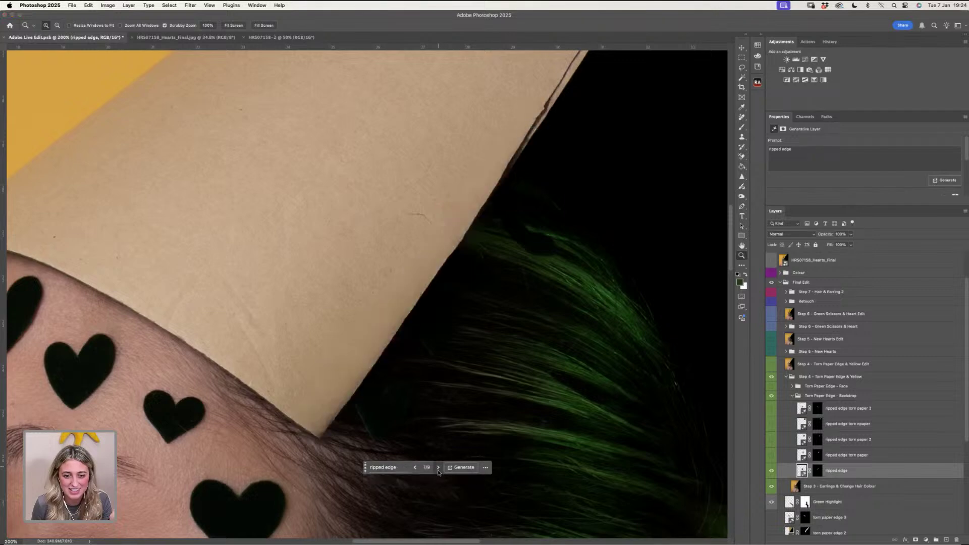
left_click(439, 468)
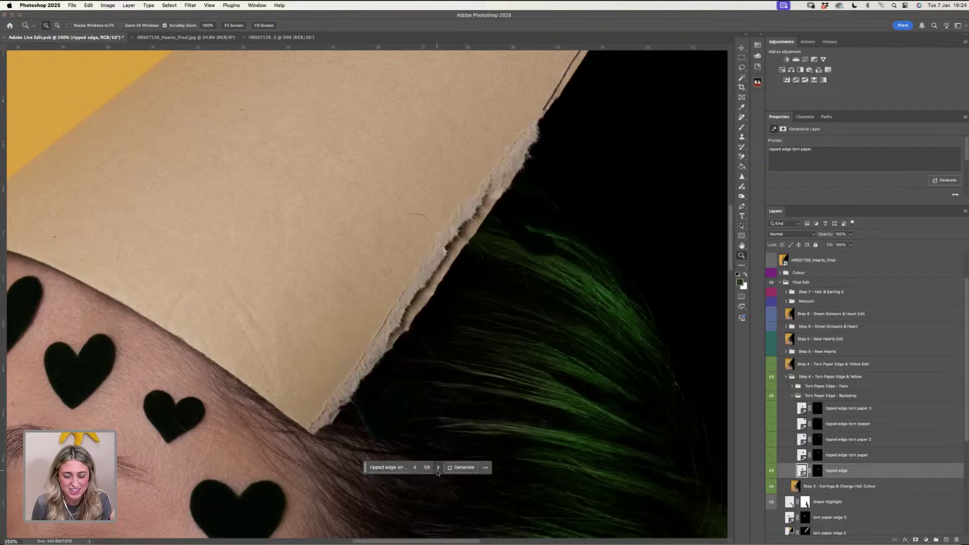
left_click(438, 468)
left_click(439, 468)
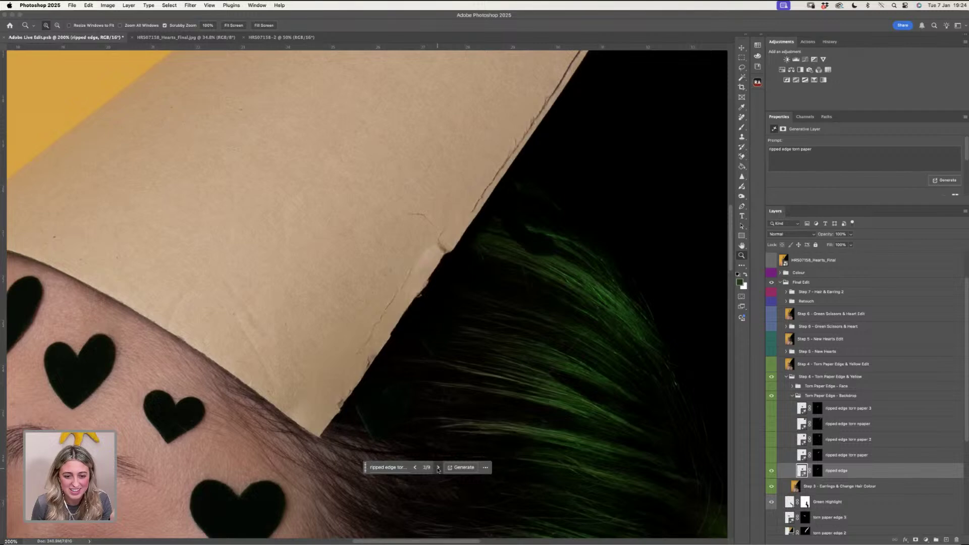
left_click(438, 468)
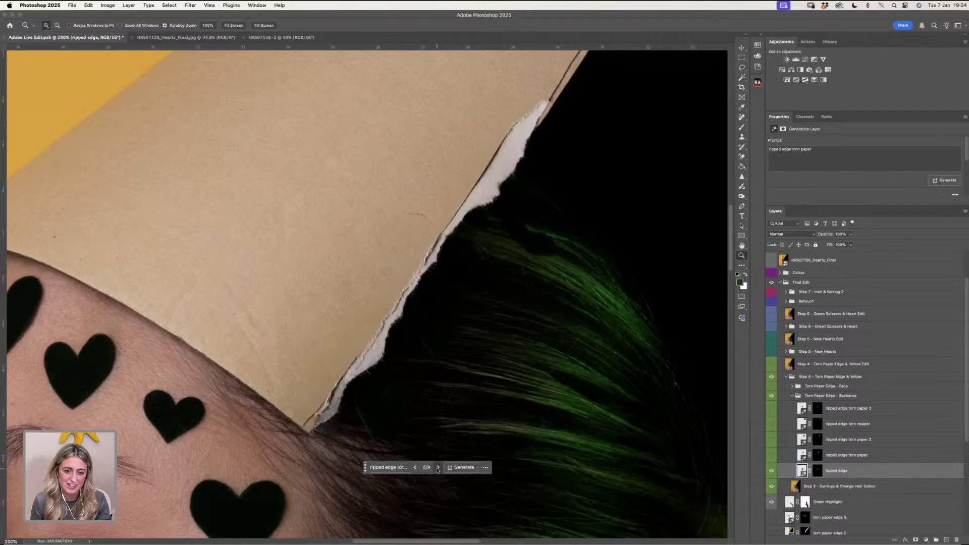
left_click(437, 468)
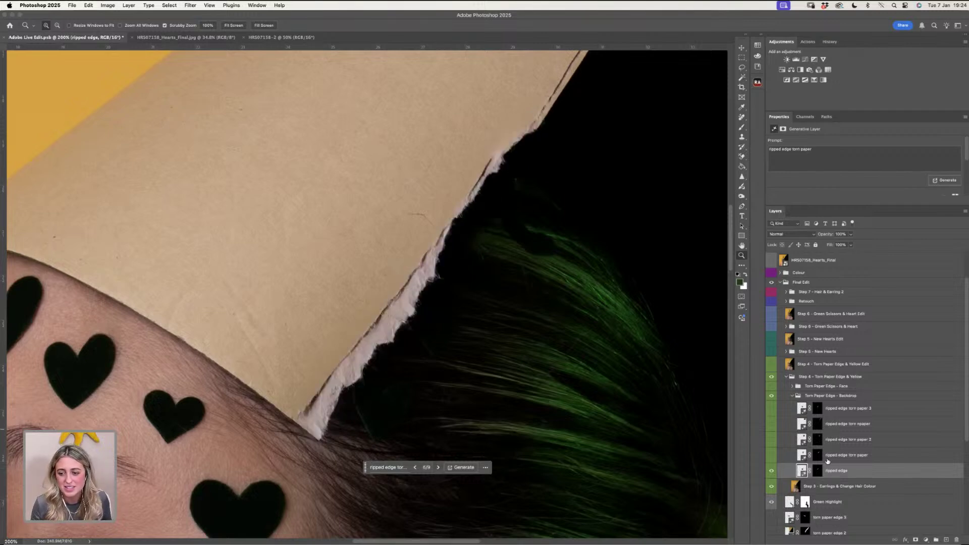
- Outline the next stretch of paper edge above the tear with the Lasso tool and discard the selection
scroll(465, 339, "up", 5)
scroll(464, 339, "right", 5)
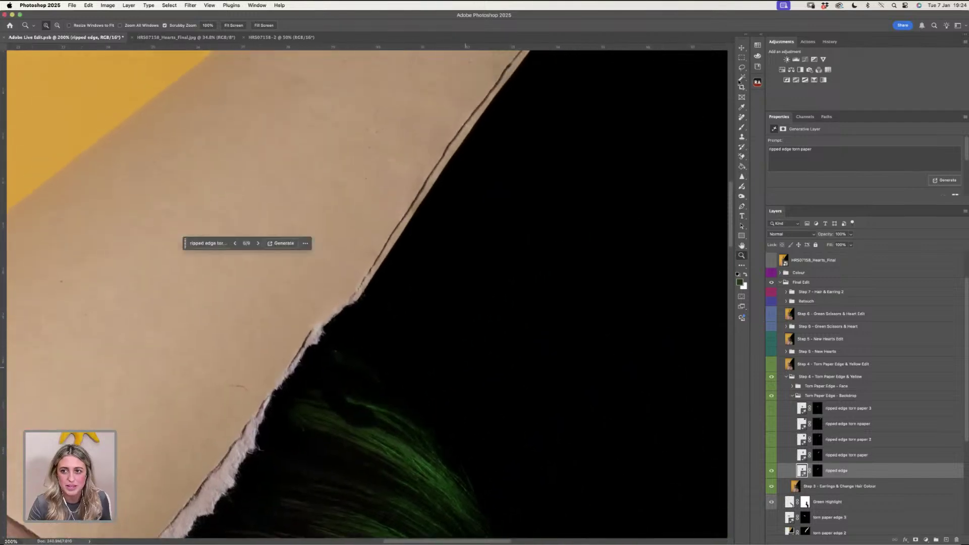
left_click(743, 69)
mouse_move(479, 224)
left_mouse_down()
mouse_move(497, 151)
mouse_move(280, 305)
mouse_move(308, 354)
left_mouse_up()
key("super+d")
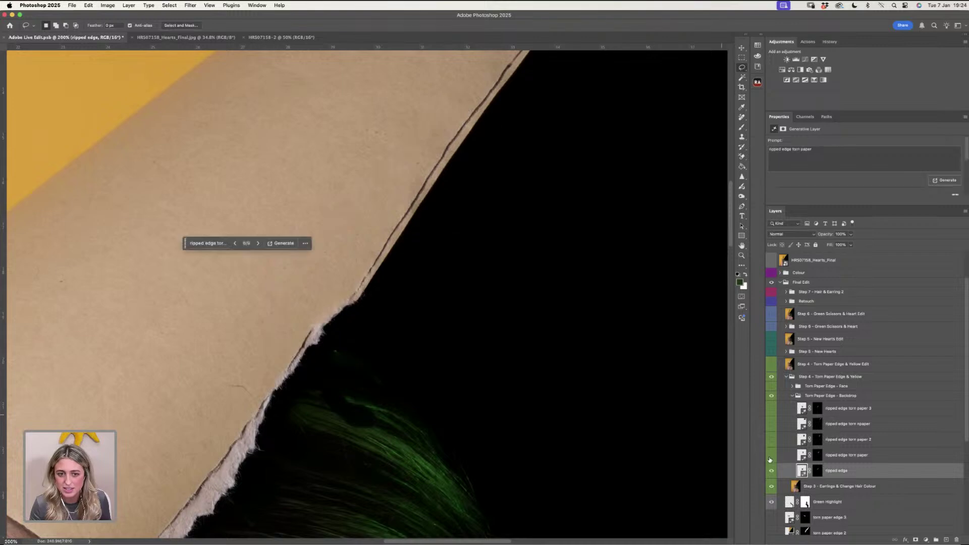
- Show the ripped edge torn paper layer to extend the tear farther up the cone's edge
left_click(771, 455)
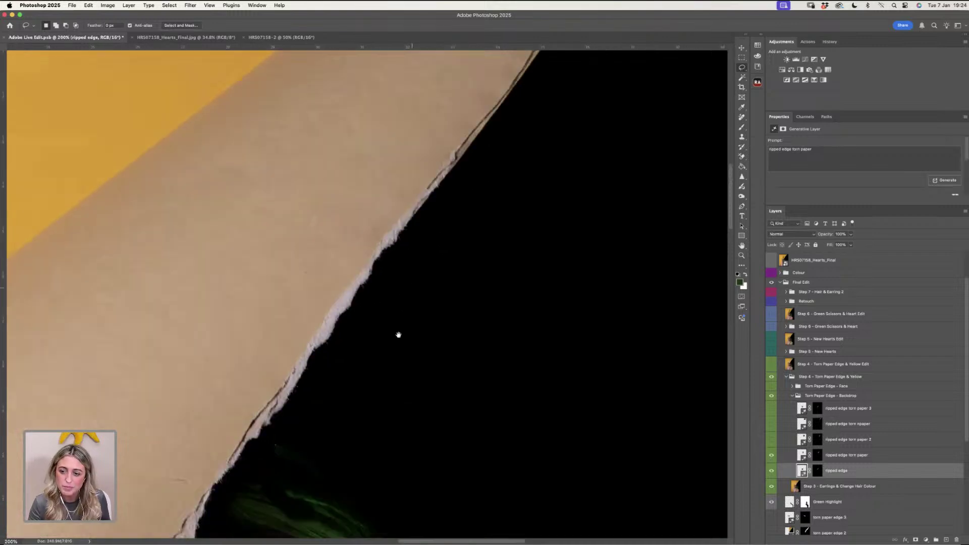
scroll(399, 333, "up", 5)
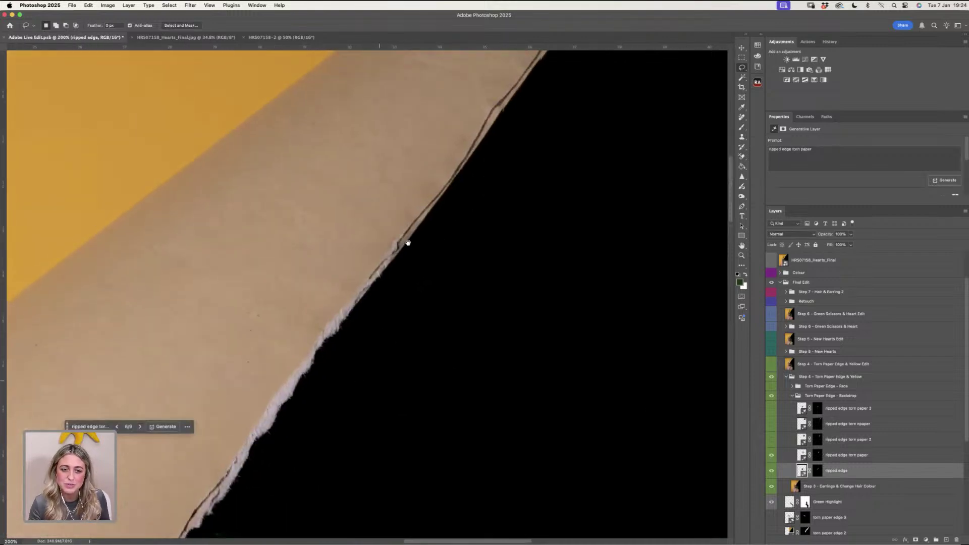
- Show the three remaining hidden ripped edge torn paper layers one by one to extend the tear to the cone's tip
scroll(428, 190, "down", 5)
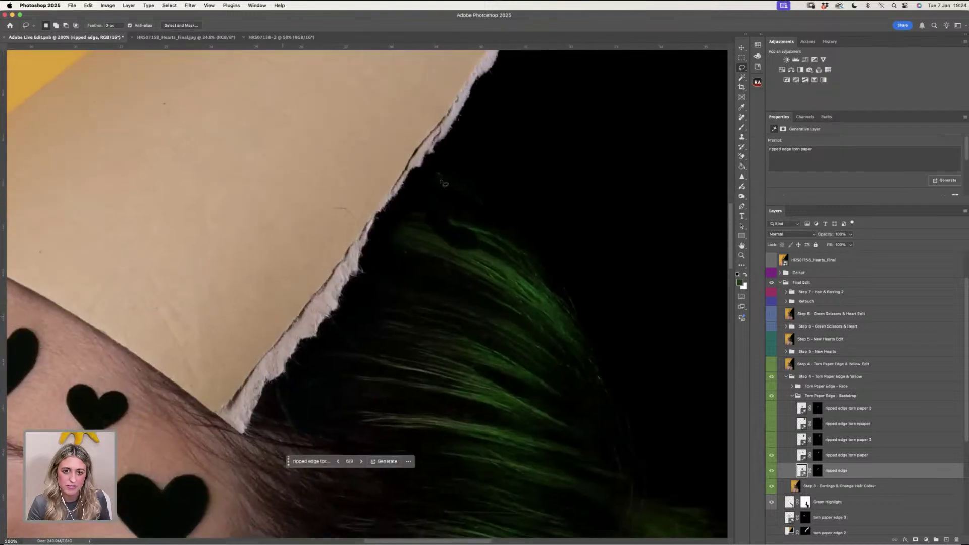
scroll(268, 401, "up", 5)
scroll(267, 401, "up", 3)
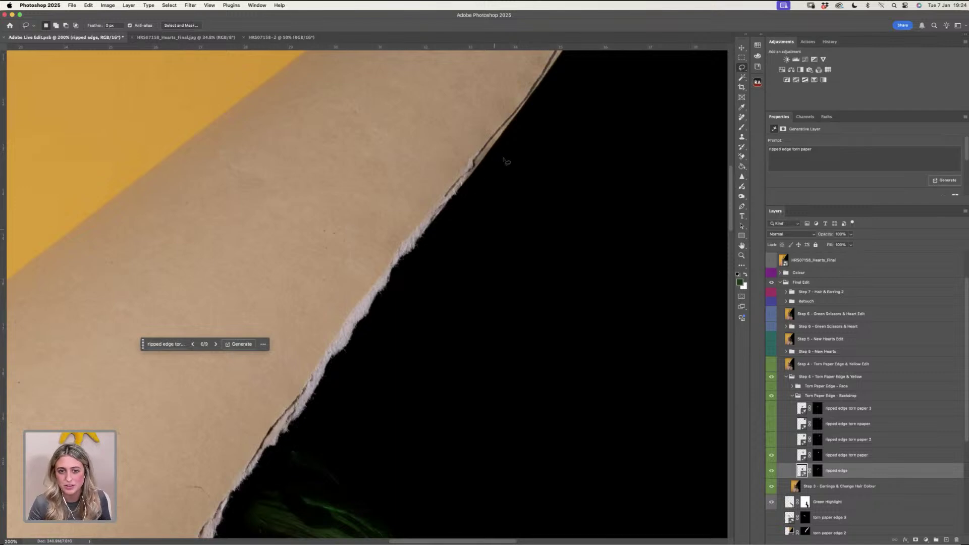
scroll(415, 287, "up", 2)
left_click(771, 439)
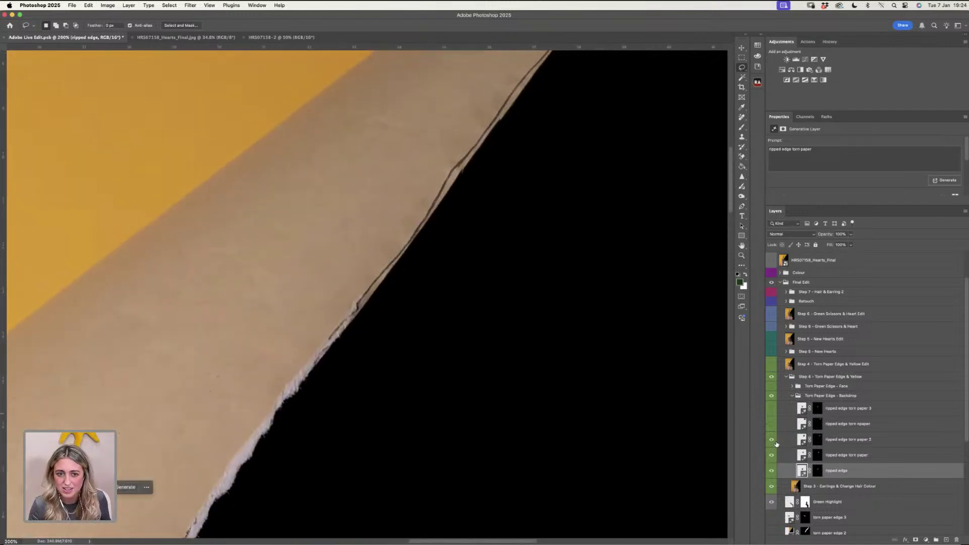
left_click_drag(524, 210, 438, 342)
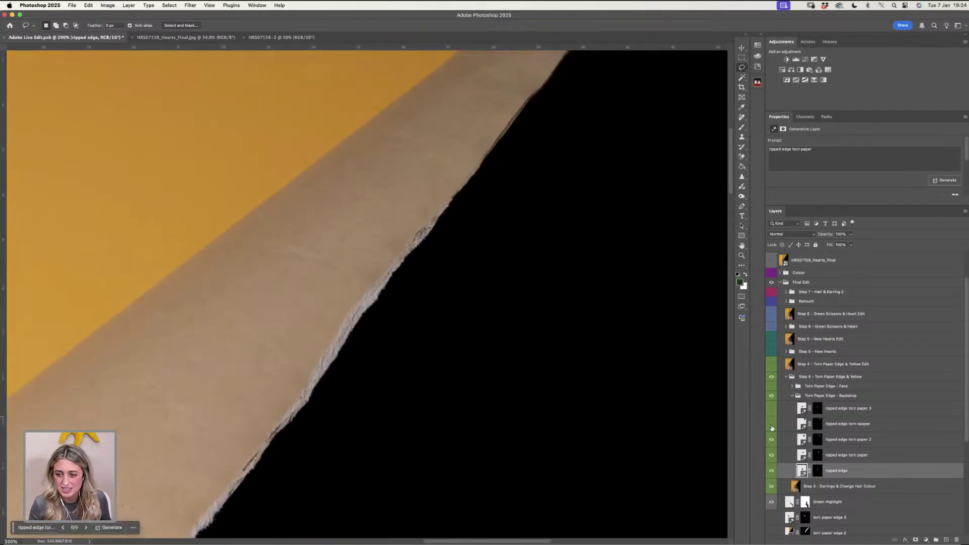
left_click(772, 427)
left_click_drag(591, 211, 495, 344)
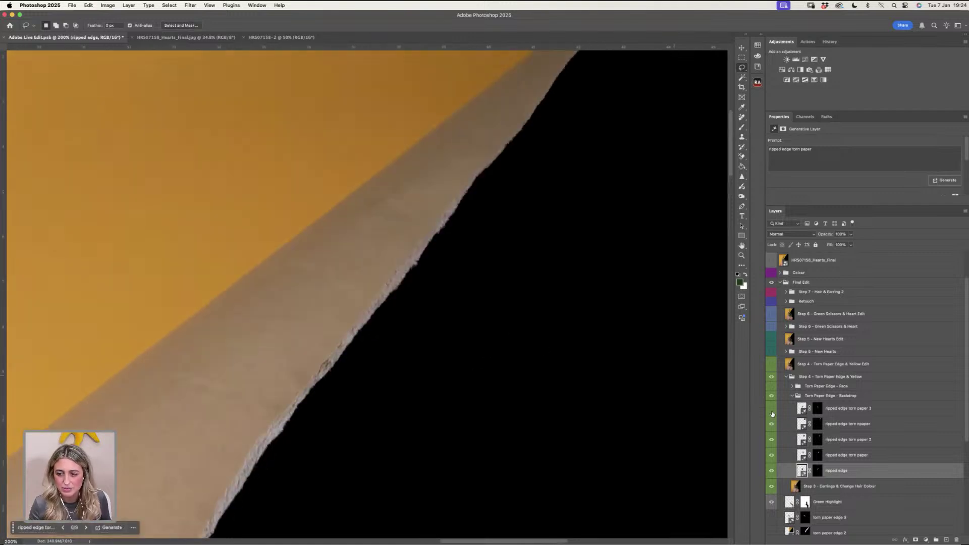
left_click(772, 412)
left_click_drag(569, 232, 600, 166)
left_click_drag(469, 404, 566, 195)
left_click_drag(505, 233, 581, 318)
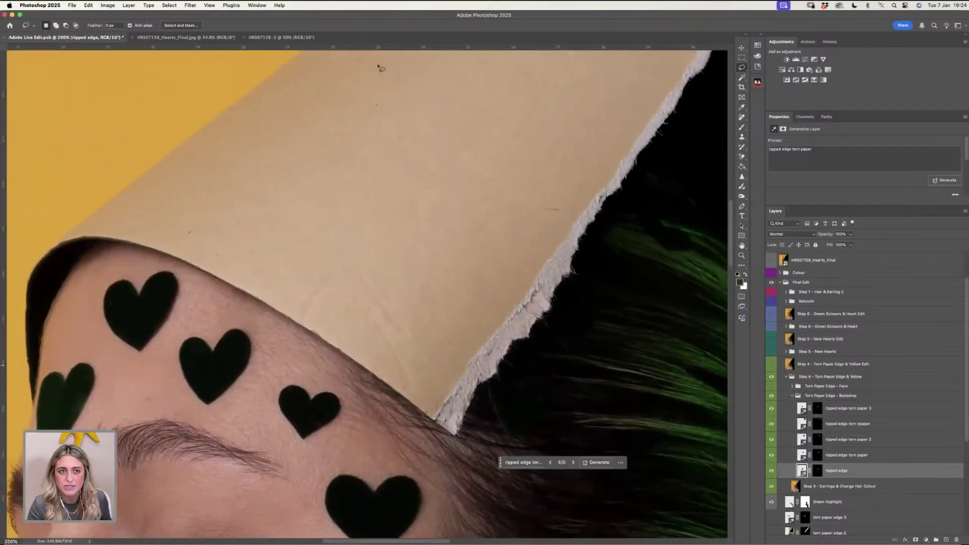
- Fit the whole image in view and toggle the Torn Paper Edge - Backdrop group off and on to compare the cone's edge
left_click(741, 255)
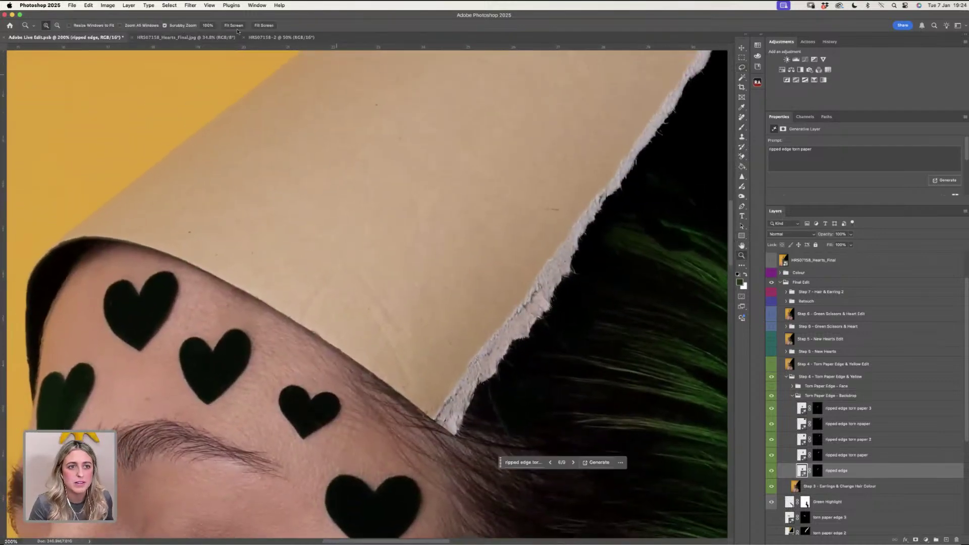
left_click(234, 25)
left_click(773, 397)
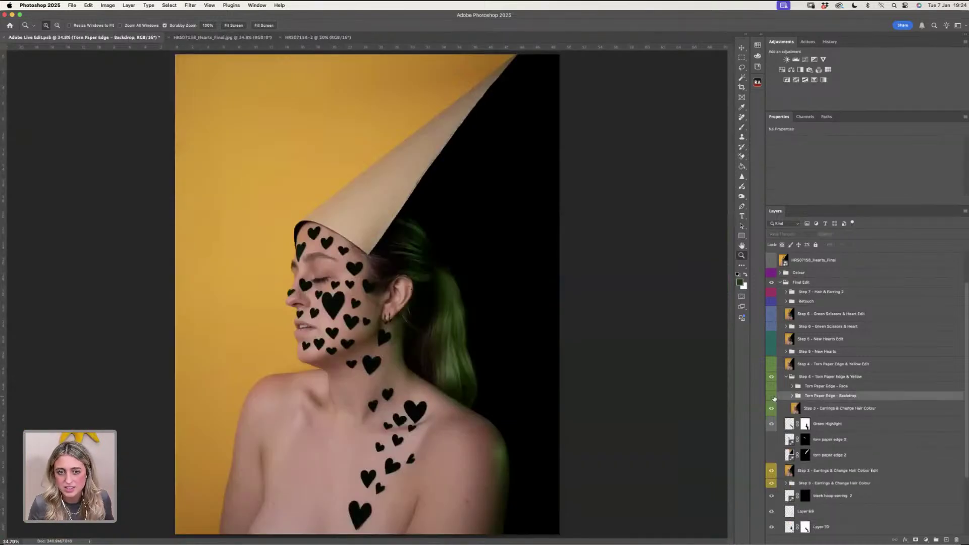
left_click(773, 397)
left_click(495, 143)
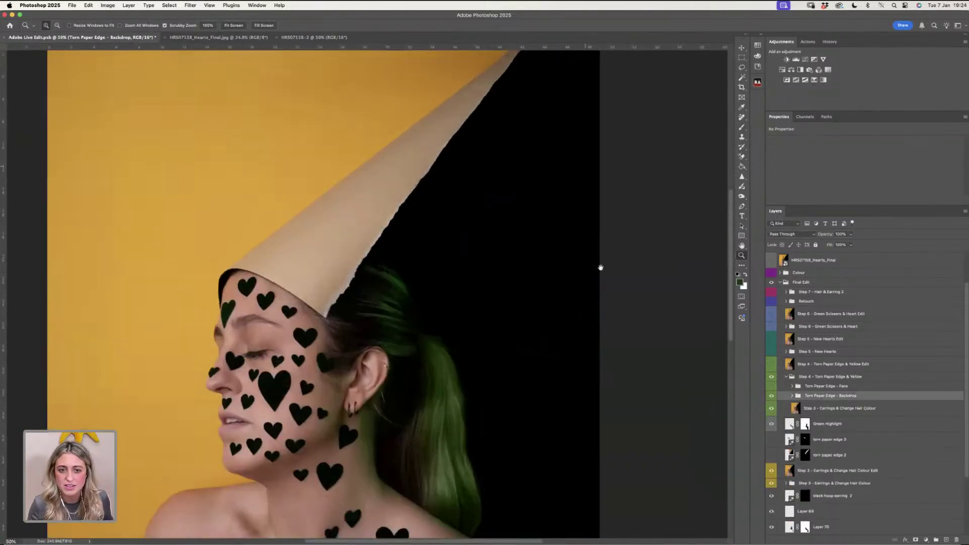
scroll(516, 281, "up", 2)
left_click(773, 397)
left_click(773, 398)
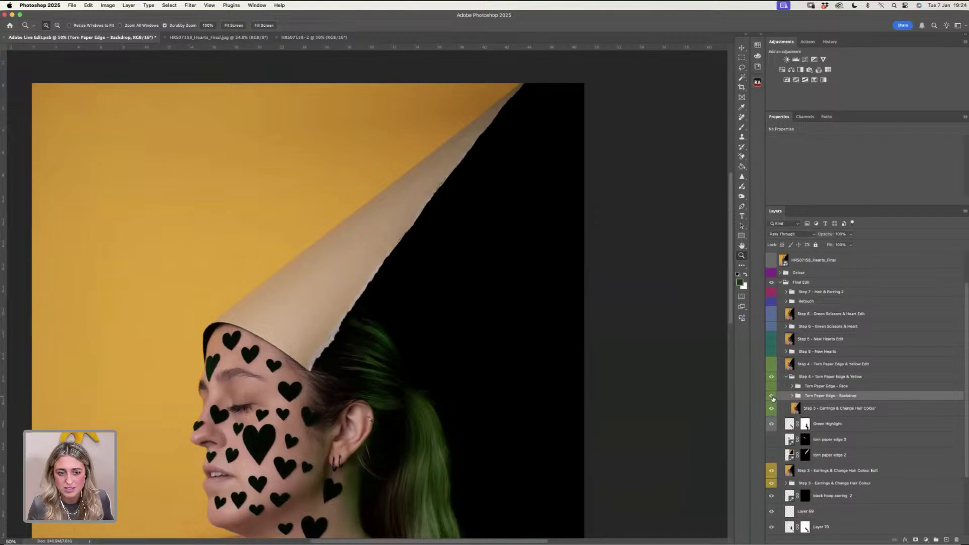
left_click(773, 398)
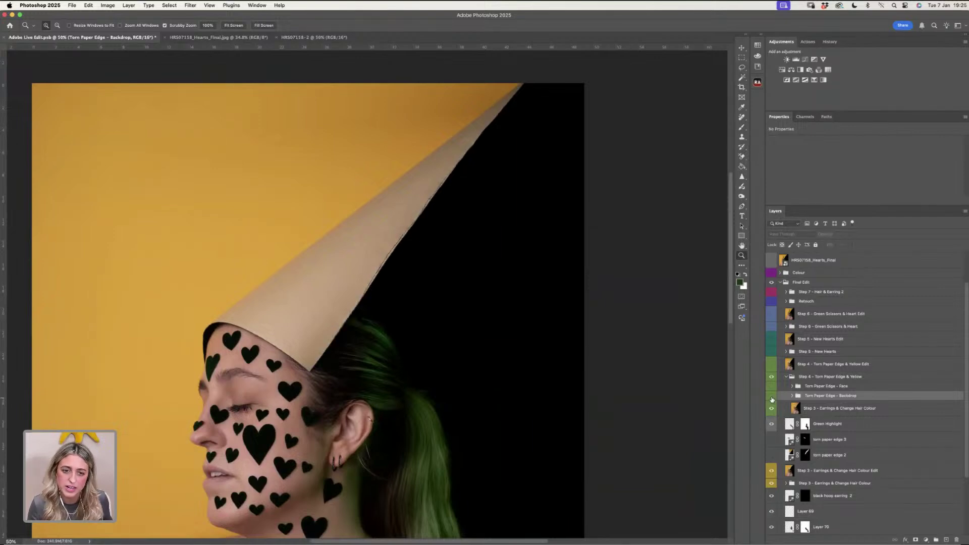
left_click(772, 398)
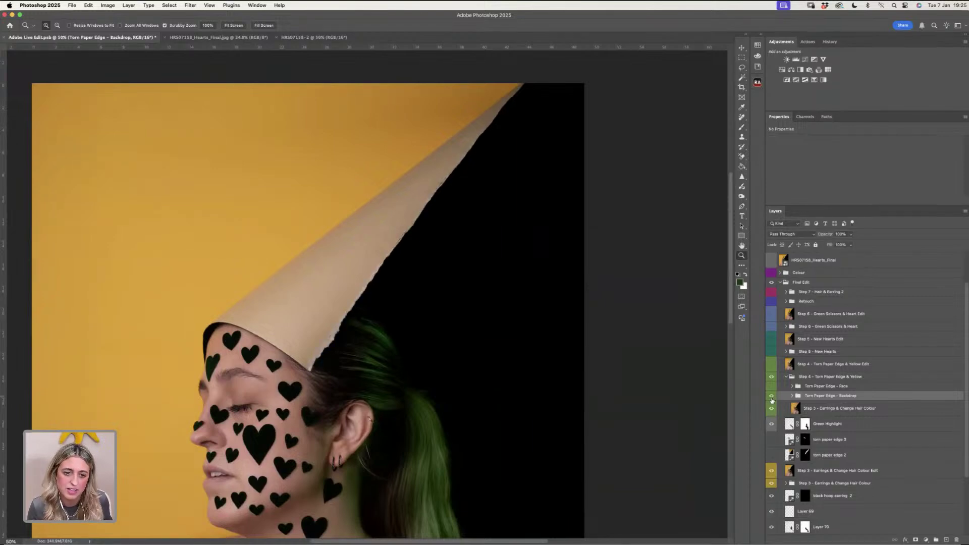
- Expand and show the Torn Paper Edge - Face group, and hide its three torn edge layers
left_click(808, 388)
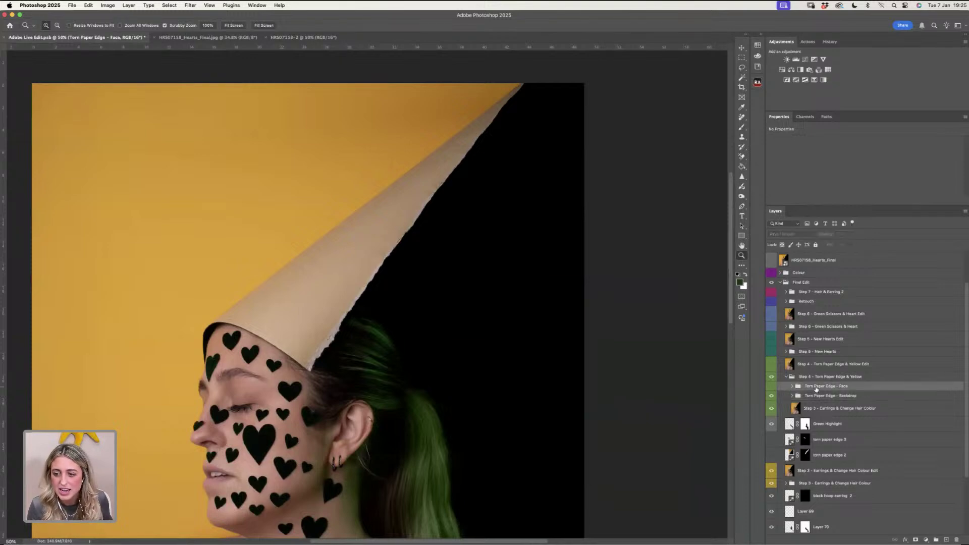
left_click(792, 386)
left_click(772, 387)
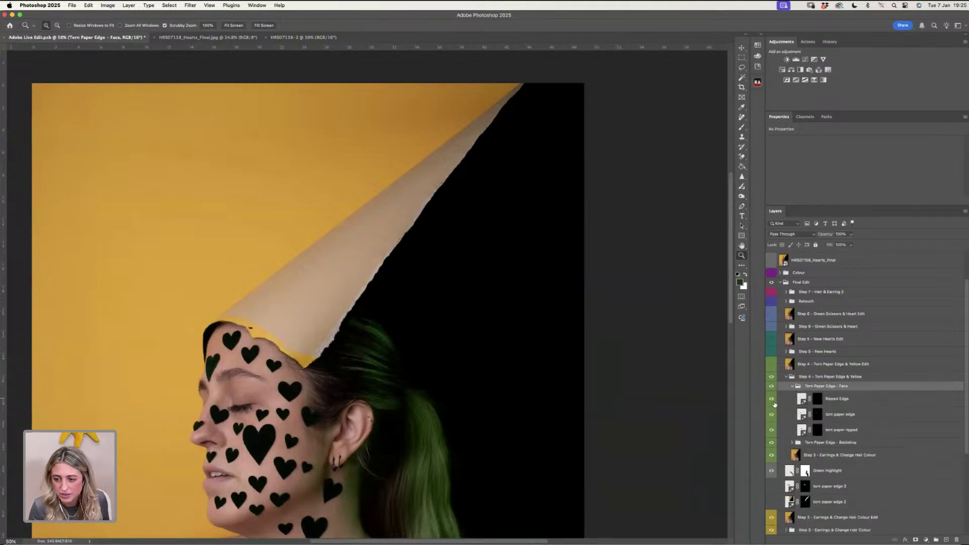
left_click_drag(772, 400, 772, 432)
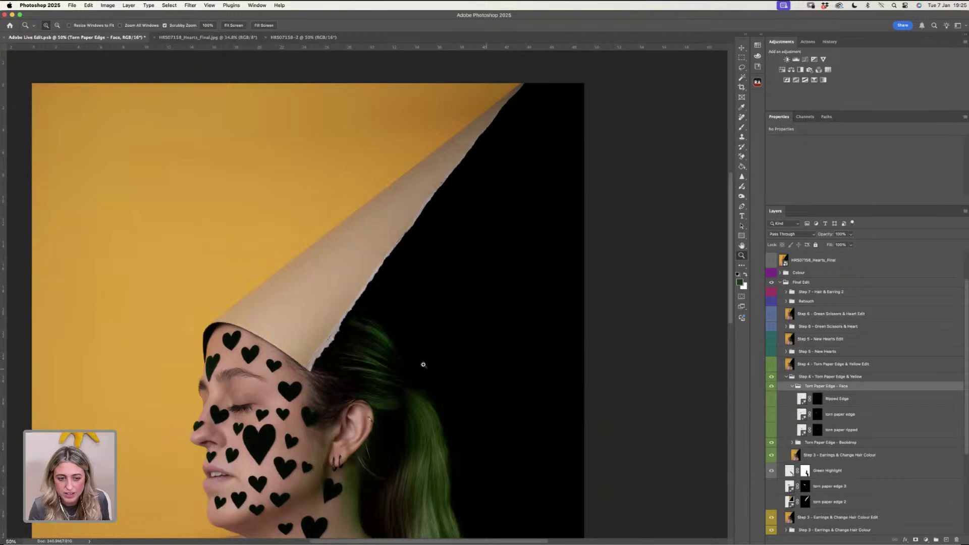
- Preview the torn paper ripped, torn paper edge and Ripped Edge layers one at a time along the cone's forehead edge
left_click(321, 371)
left_click_drag(314, 321, 417, 322)
left_click(771, 430)
left_click(771, 432)
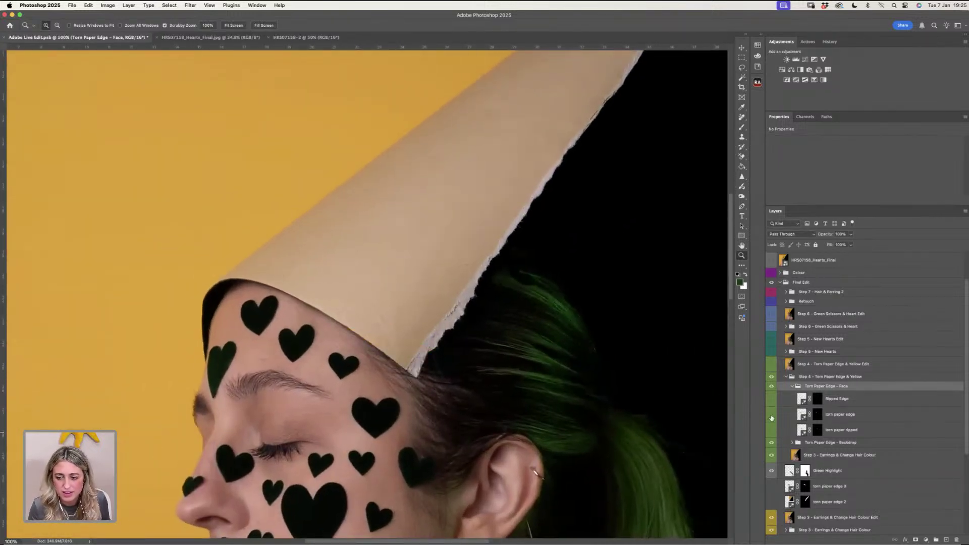
left_click(771, 415)
left_click(772, 414)
left_click(771, 399)
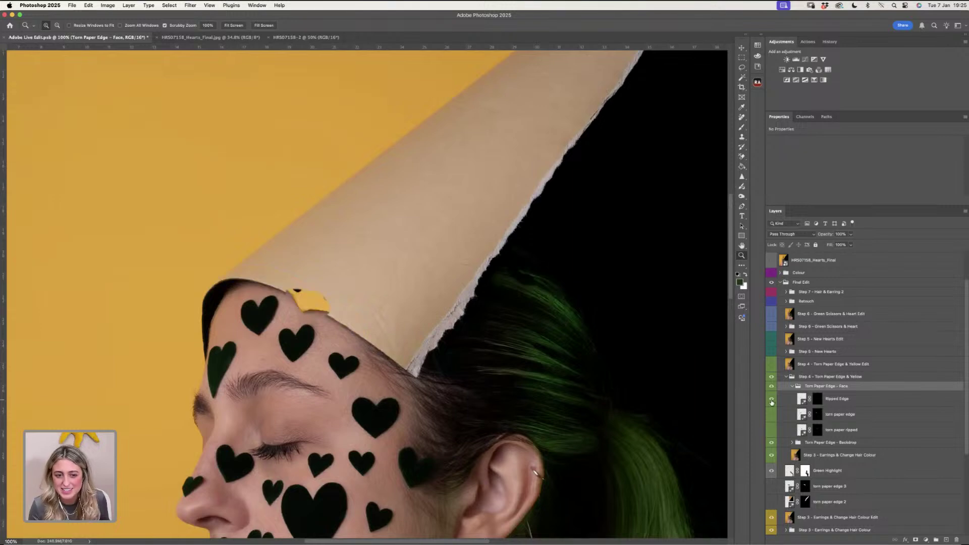
left_click(771, 400)
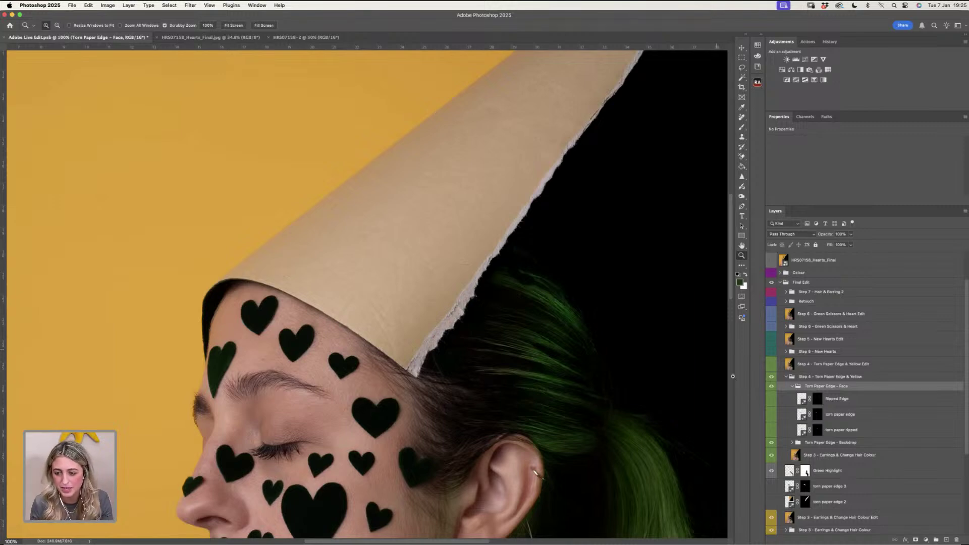
- Show all three layers in the Face group and inspect the yellow torn edge up close and in the full portrait
left_click_drag(772, 433, 772, 399)
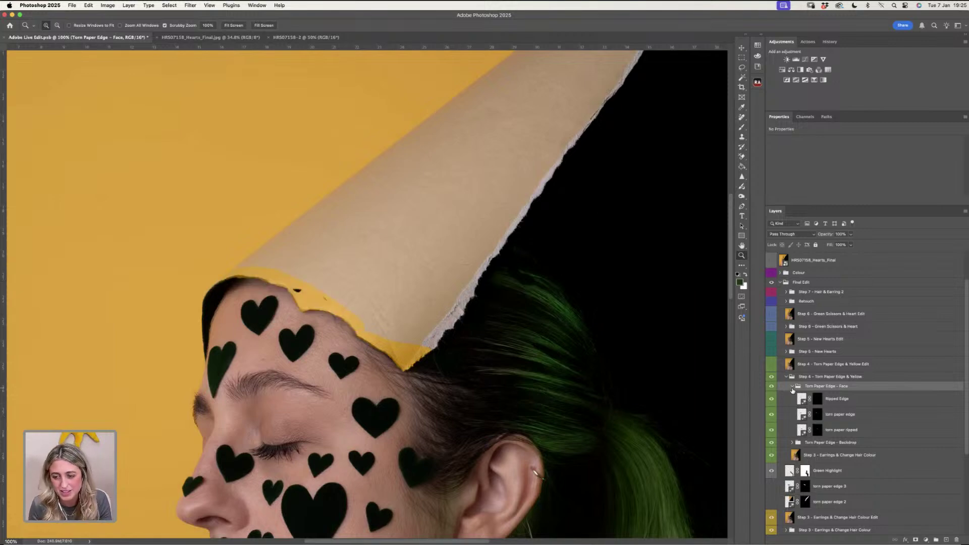
left_click(280, 310)
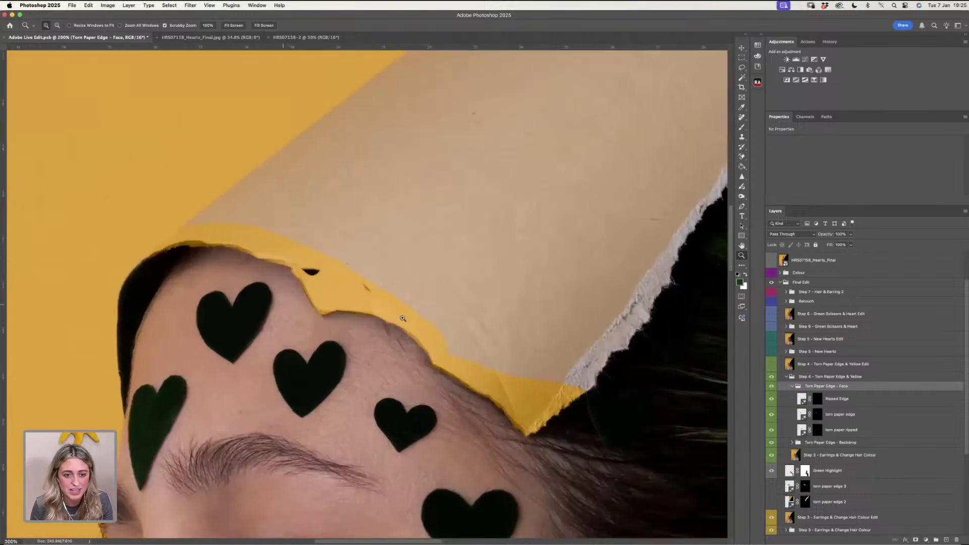
left_click(281, 309)
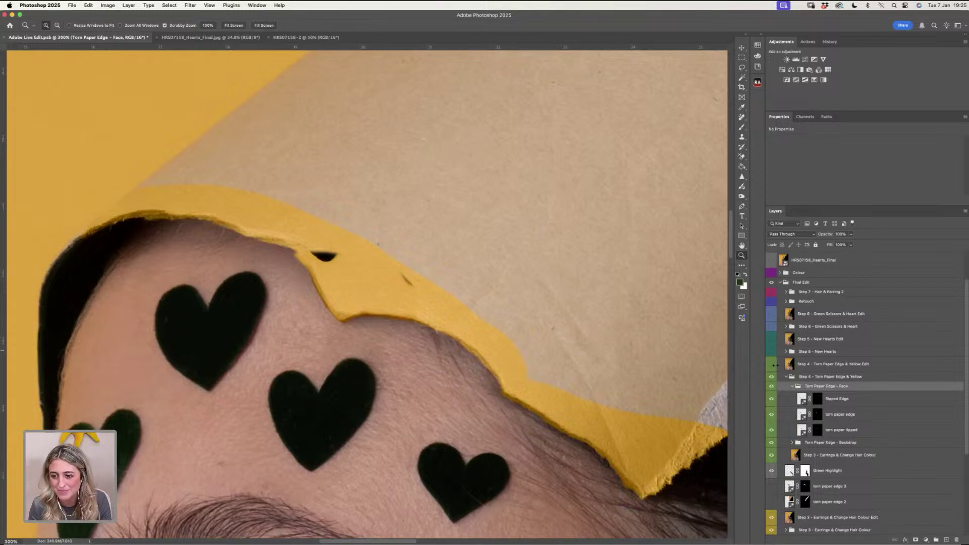
key("super+0")
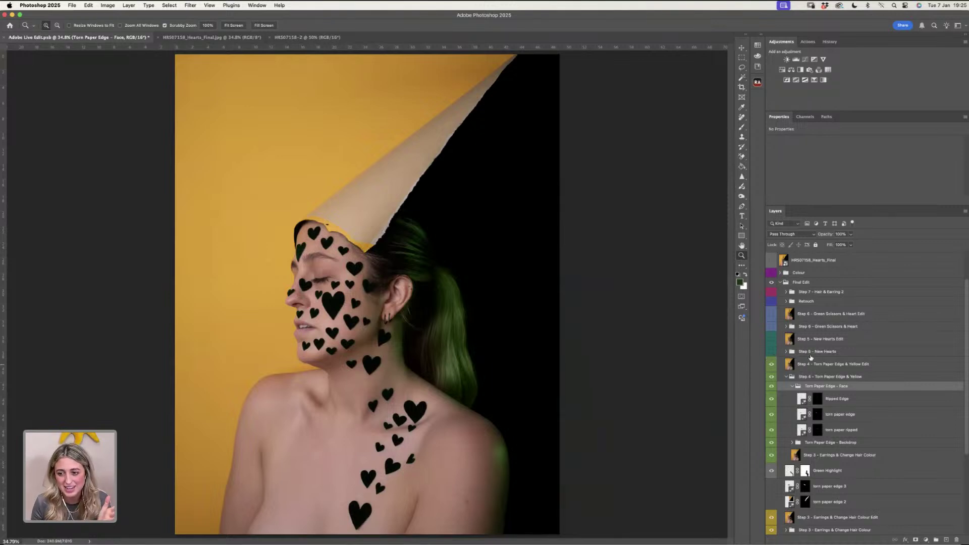
left_click_drag(363, 288, 370, 298)
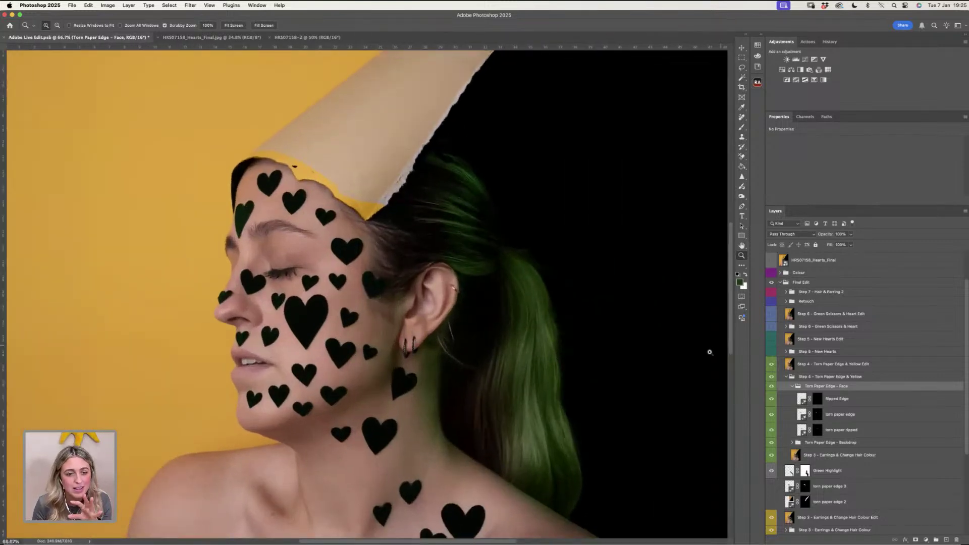
- Expand the Step 5 - New Hearts group and preview the added hearts by showing and hiding it
left_click(785, 352)
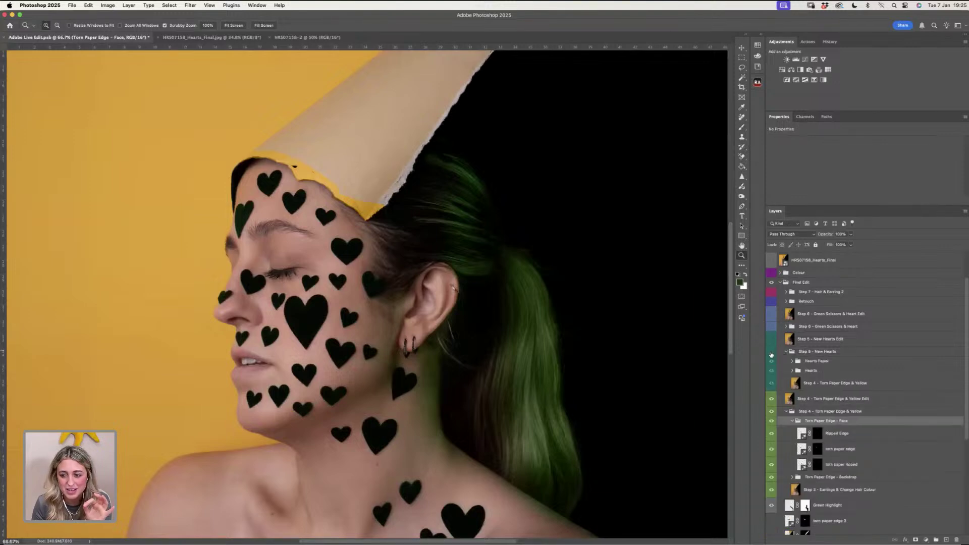
left_click(771, 352)
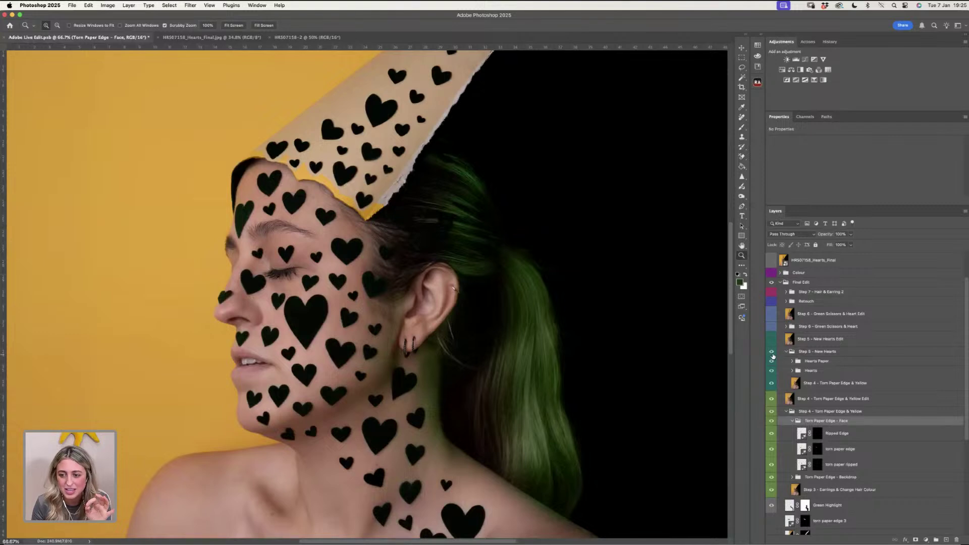
left_click(772, 353)
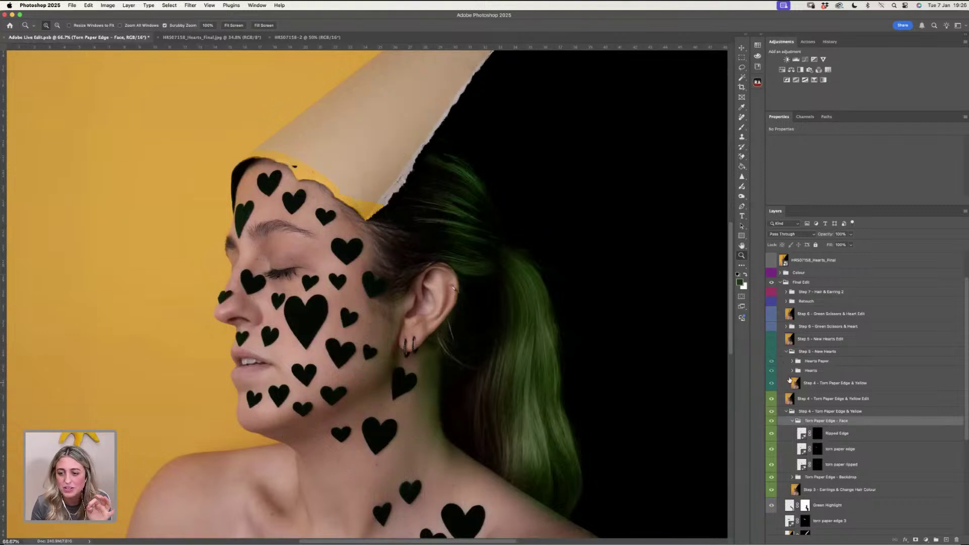
- Lasso the heart on the cheek on the Step 4 - Torn Paper Edge & Yellow Edit layer and copy it to a new layer
left_click(812, 400)
left_click(786, 352)
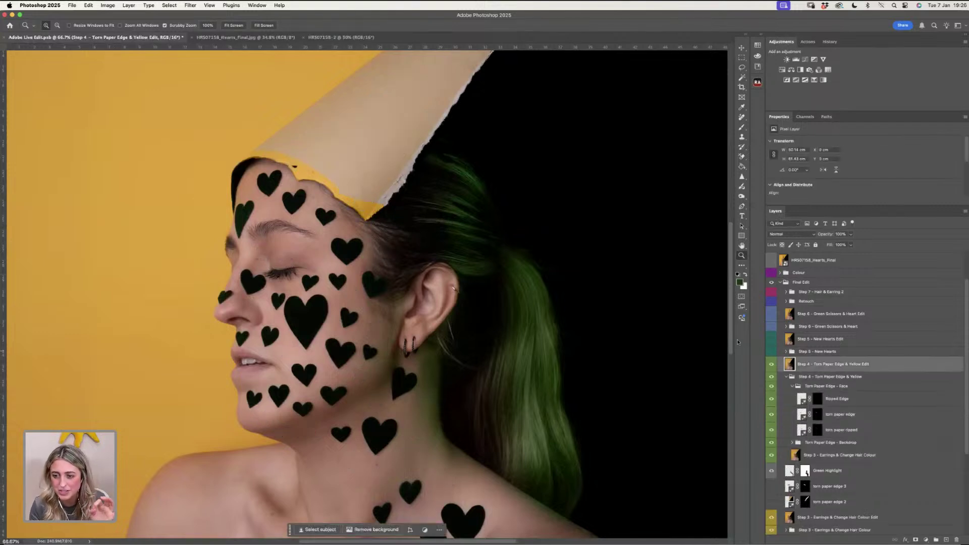
left_click(741, 69)
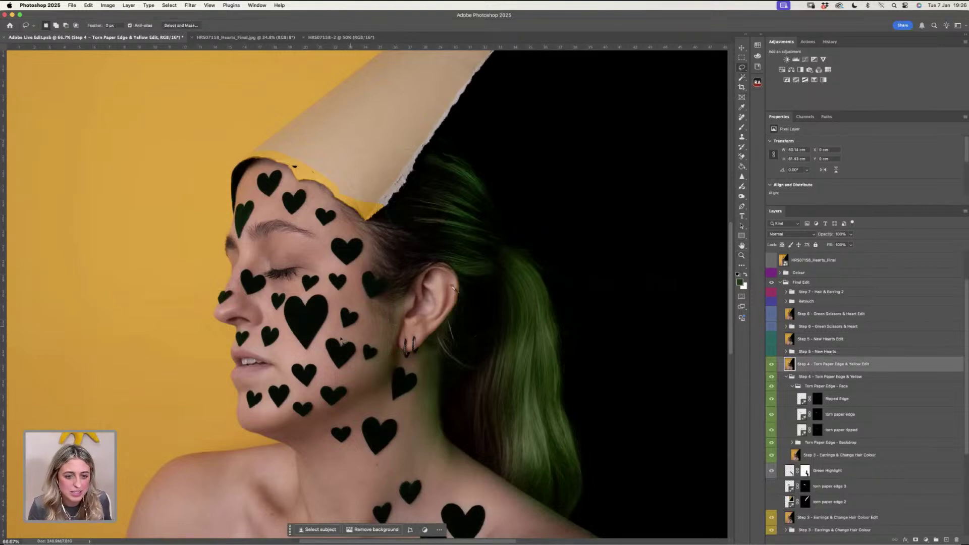
mouse_move(340, 341)
left_mouse_down()
mouse_move(328, 339)
mouse_move(335, 374)
left_mouse_up()
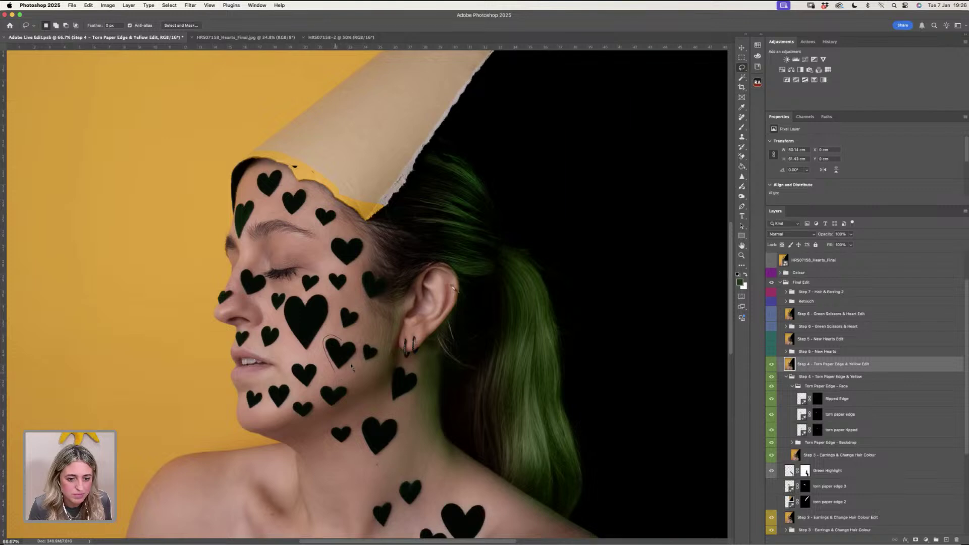
left_click_drag(356, 343, 358, 356)
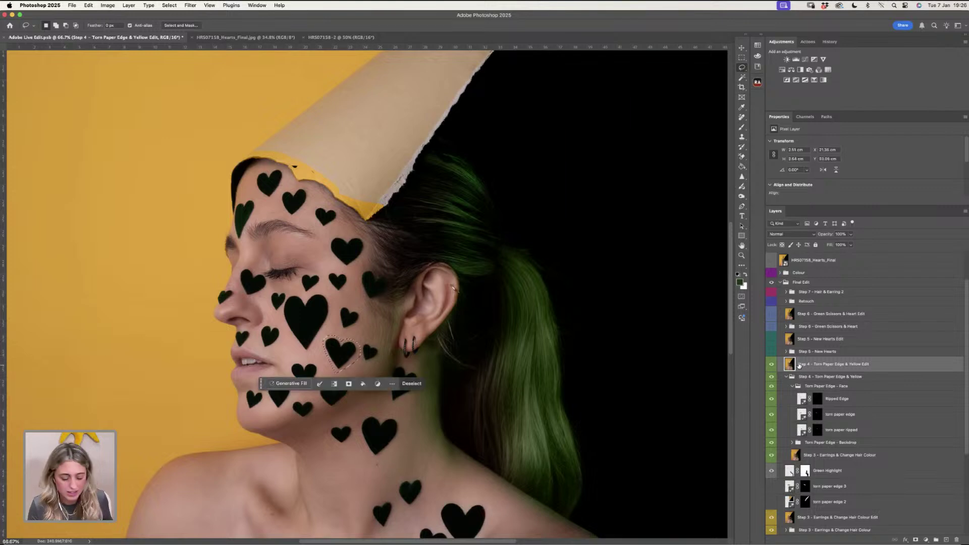
key("super+j")
- Move the copied heart onto the paper cone near its torn lower corner and scale it down to about 1.8 cm wide
key("v")
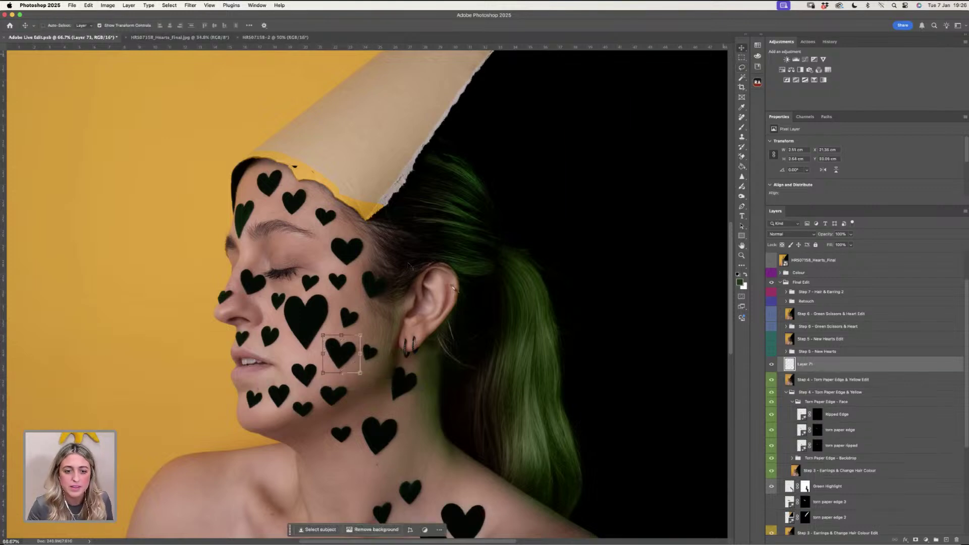
left_click_drag(344, 357, 514, 211)
key("Return")
- Try removing the background around the copied heart up close, and undo the removal
key("z")
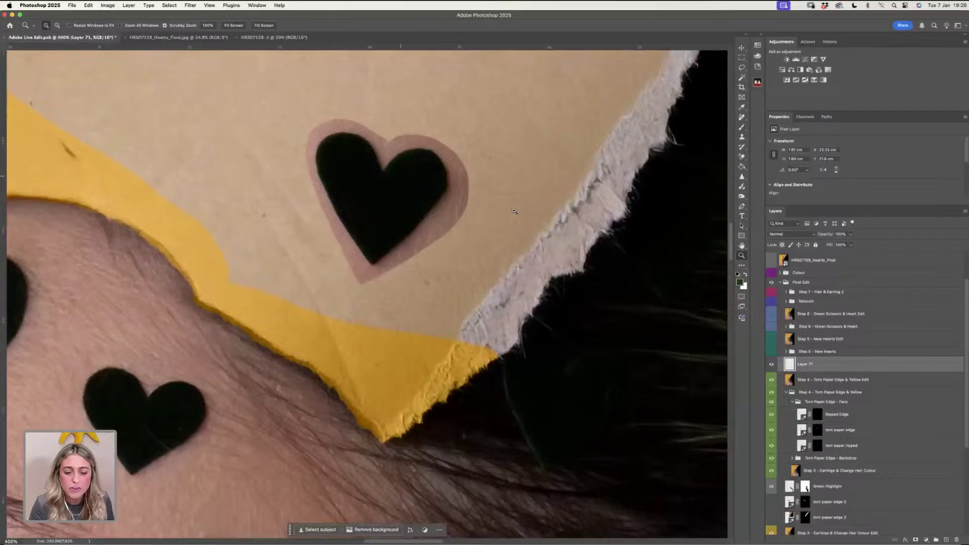
key("l")
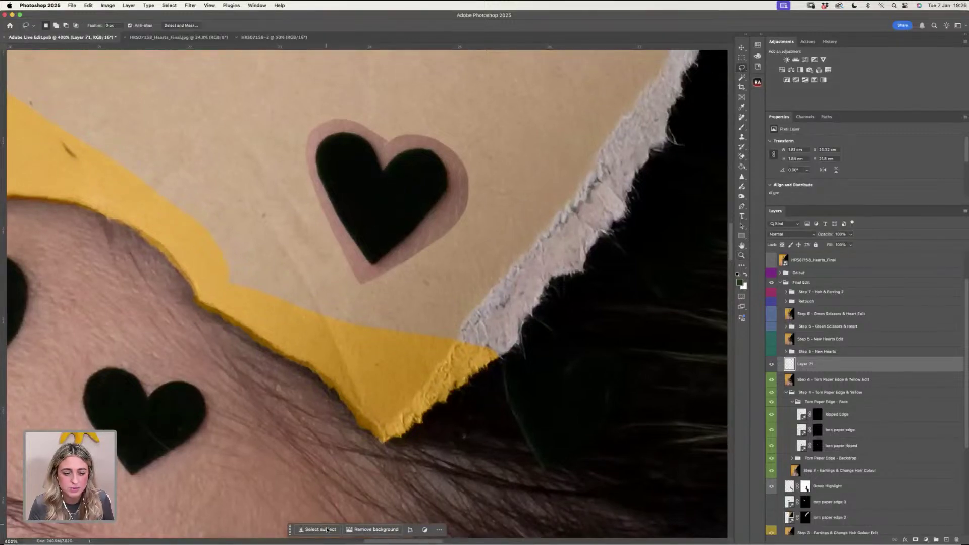
left_click(373, 530)
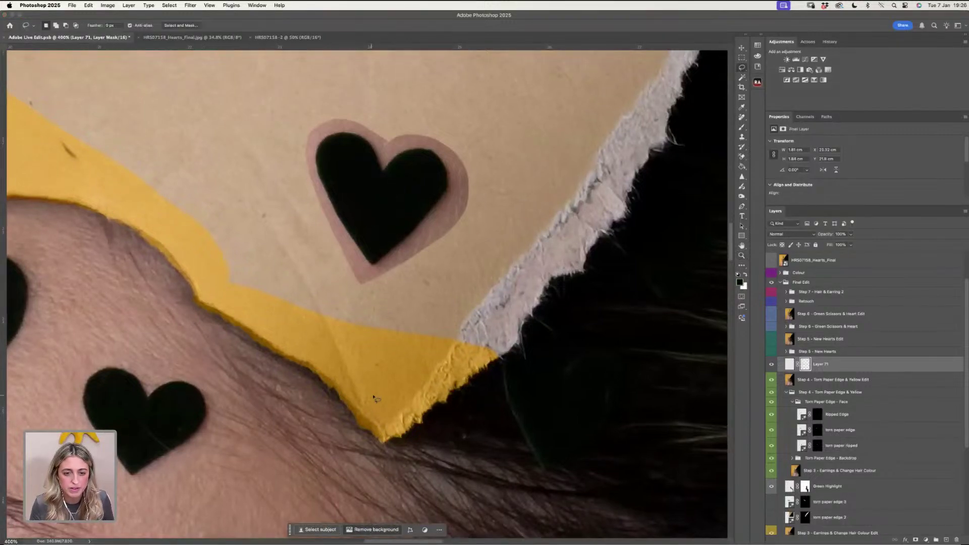
key("super+z")
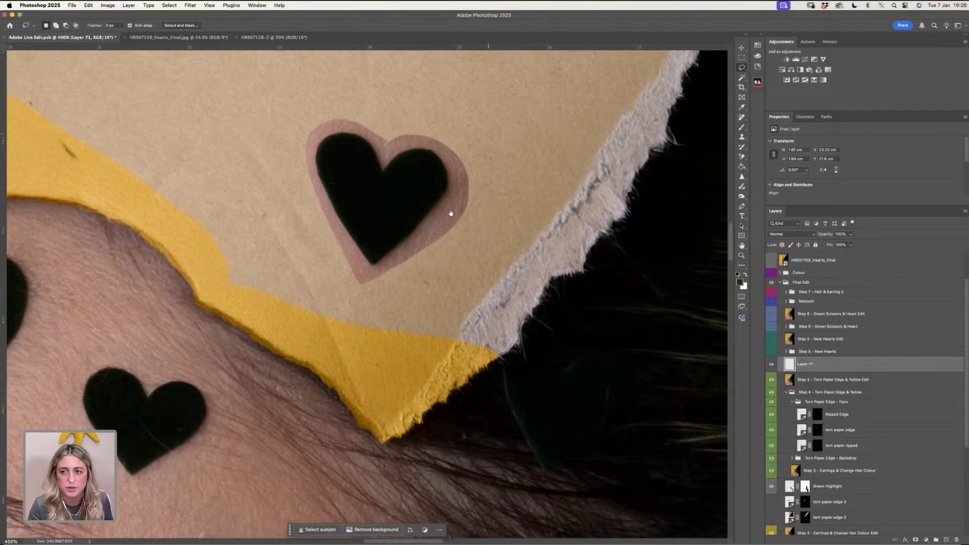
- Select the black copied heart with the Magic Wand and mask its layer to hide the skin around it
scroll(450, 212, "up", 3)
left_click(742, 77)
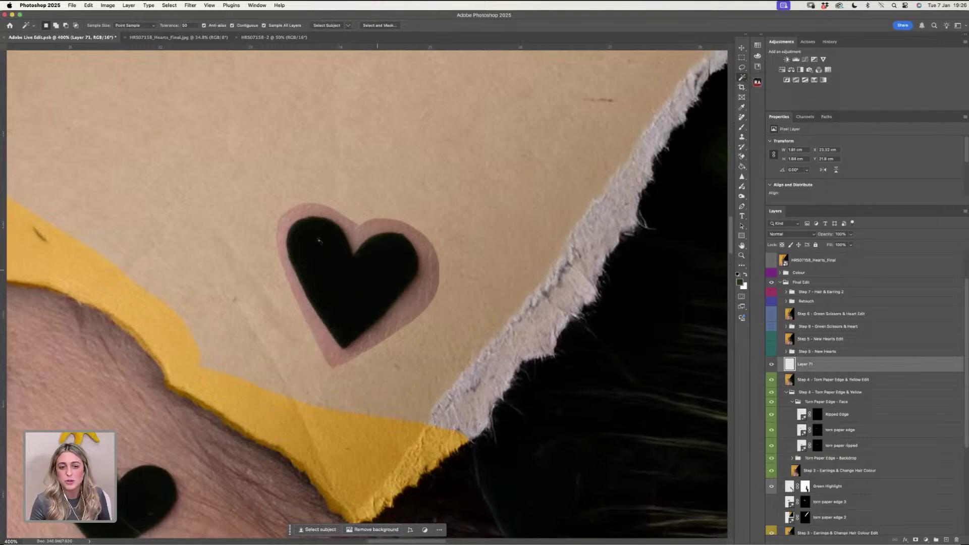
left_click(376, 259)
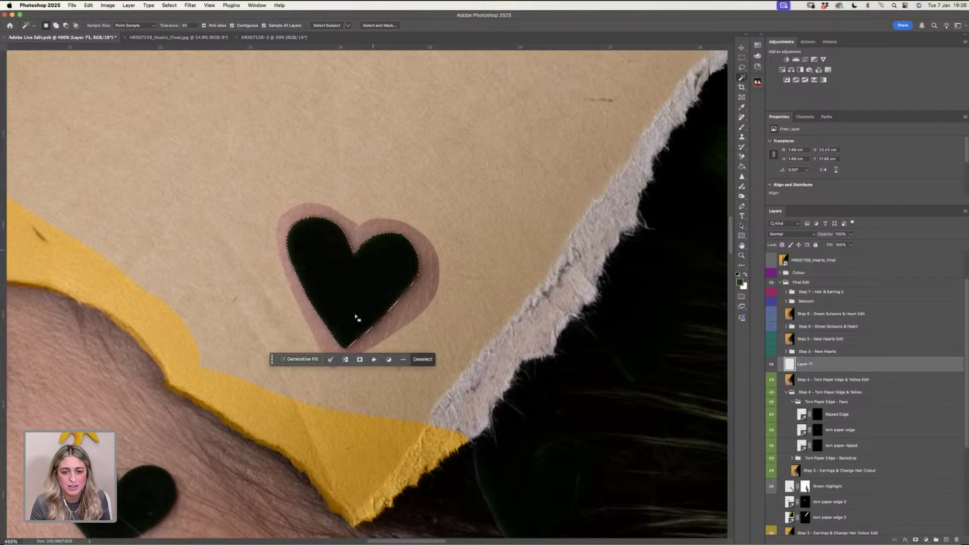
left_click(916, 540)
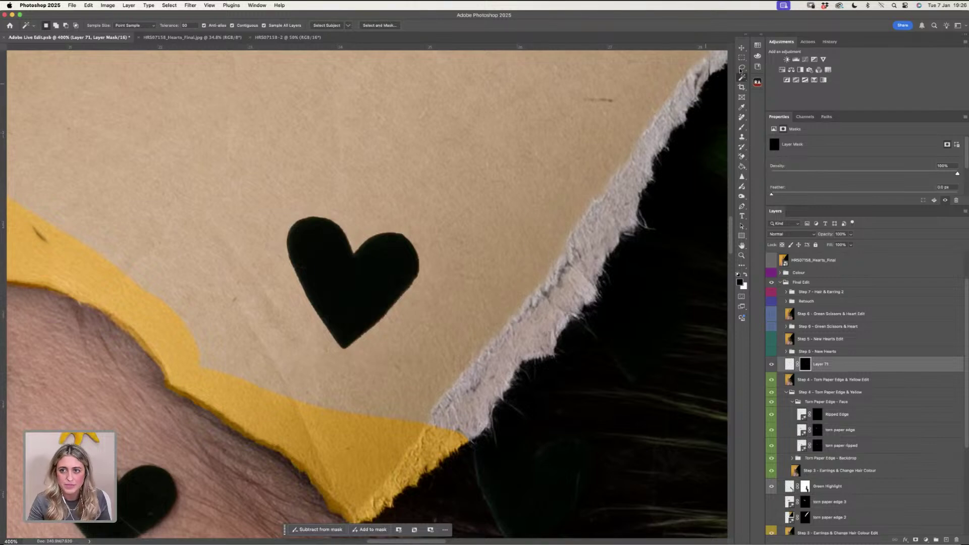
key("l")
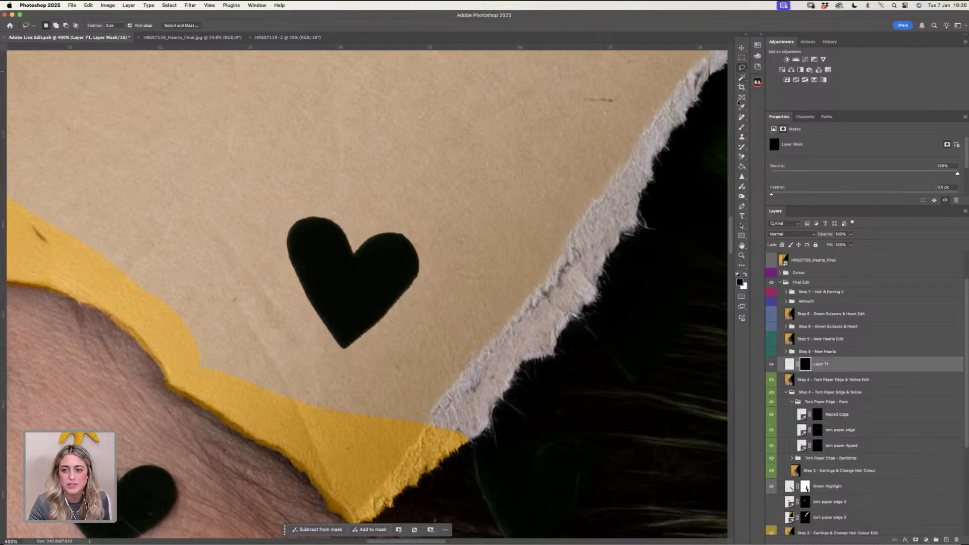
- Rotate the masked heart on the paper cone about 18° clockwise, adjust its proportions slightly with the transform handles, and apply the transformation
key("super+space")
left_click(239, 29)
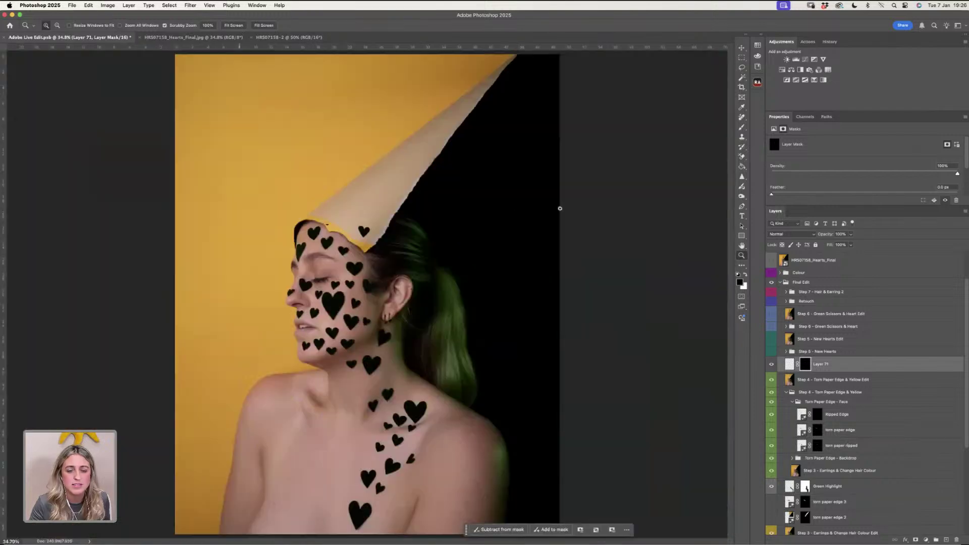
key("v")
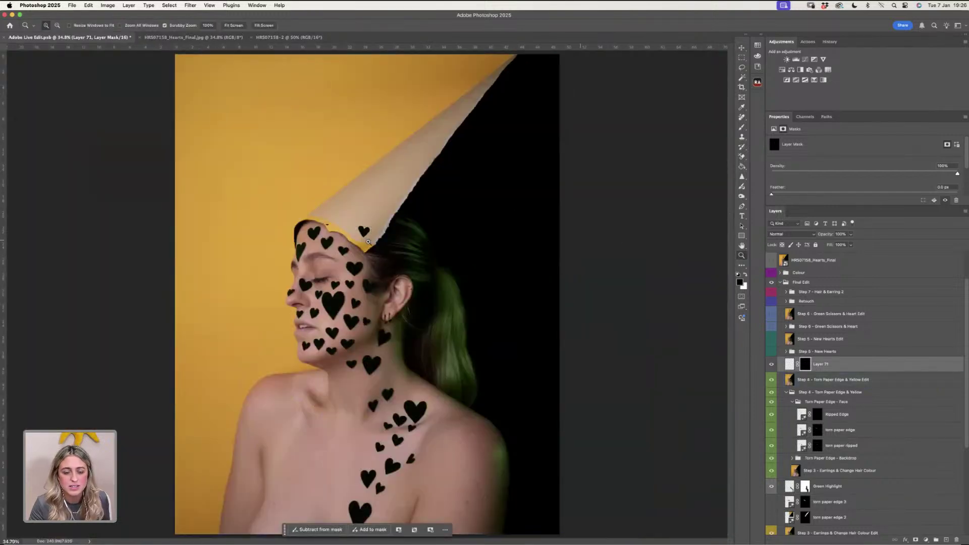
key("z")
key("super+1")
left_click(363, 169)
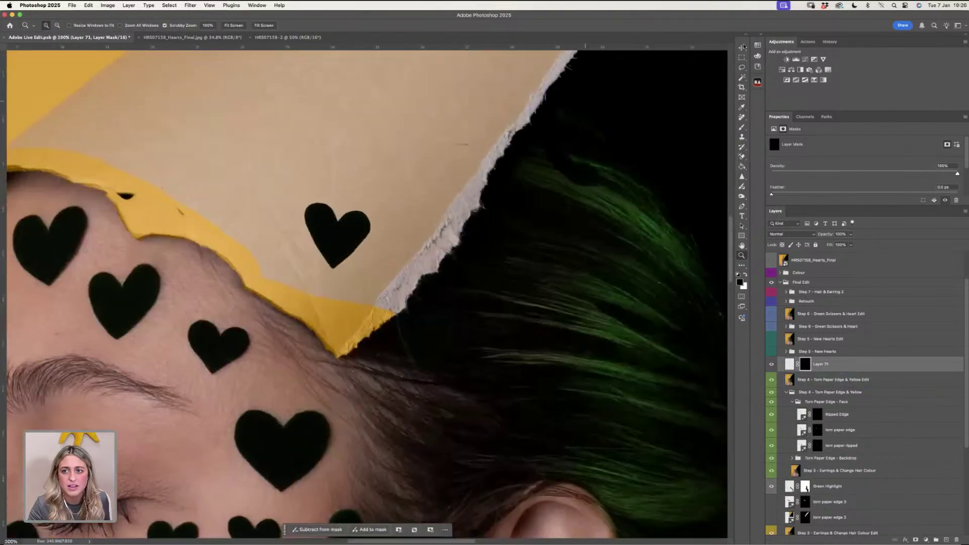
key("v")
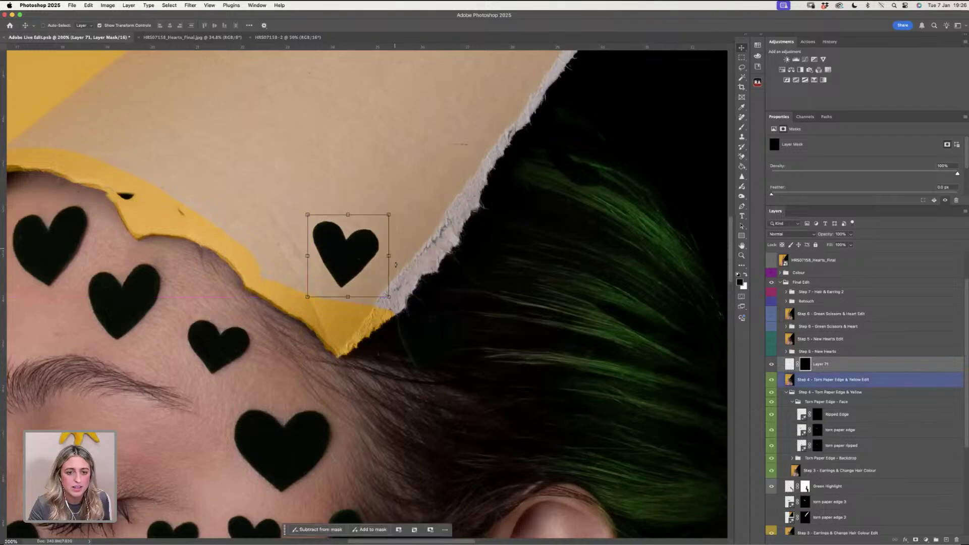
mouse_move(396, 267)
left_mouse_down()
mouse_move(388, 285)
mouse_move(392, 265)
left_mouse_up()
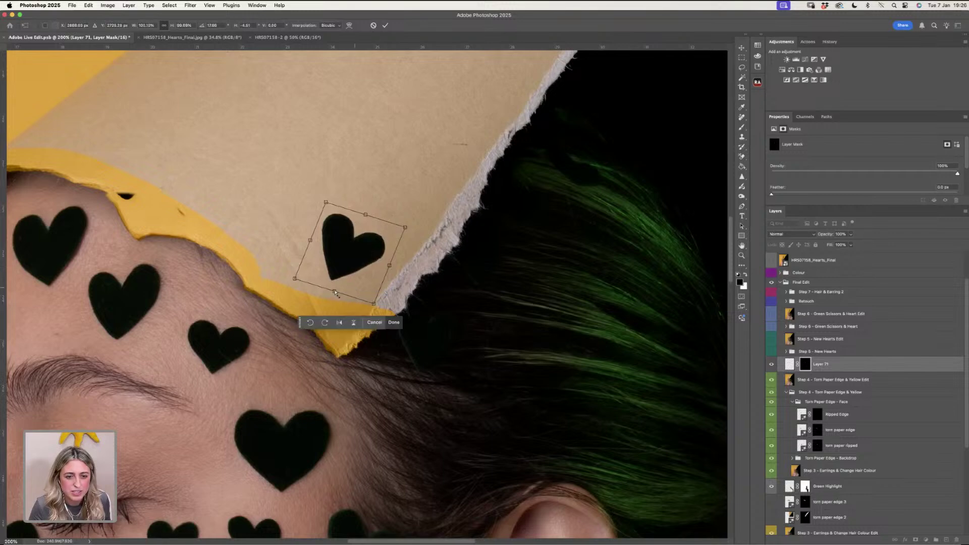
left_click_drag(335, 291, 335, 287)
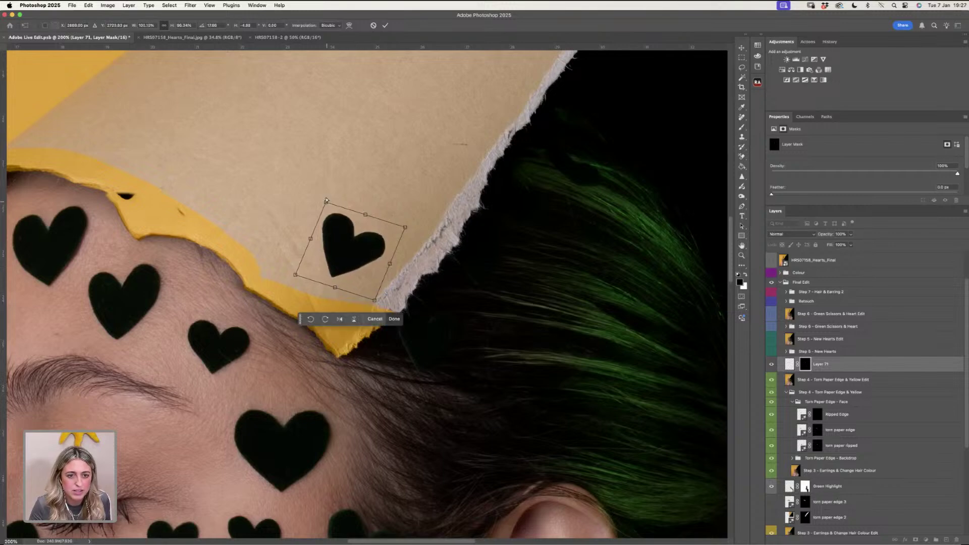
left_click_drag(326, 201, 328, 200)
left_click_drag(405, 230, 404, 228)
left_click(384, 26)
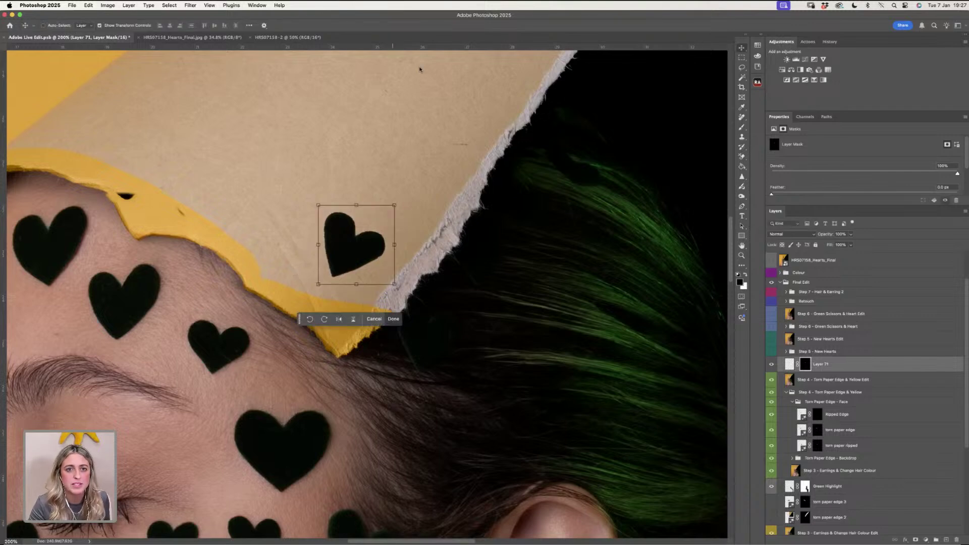
- Create a new empty layer and place it directly beneath the masked heart layer
scroll(356, 249, "up", 3)
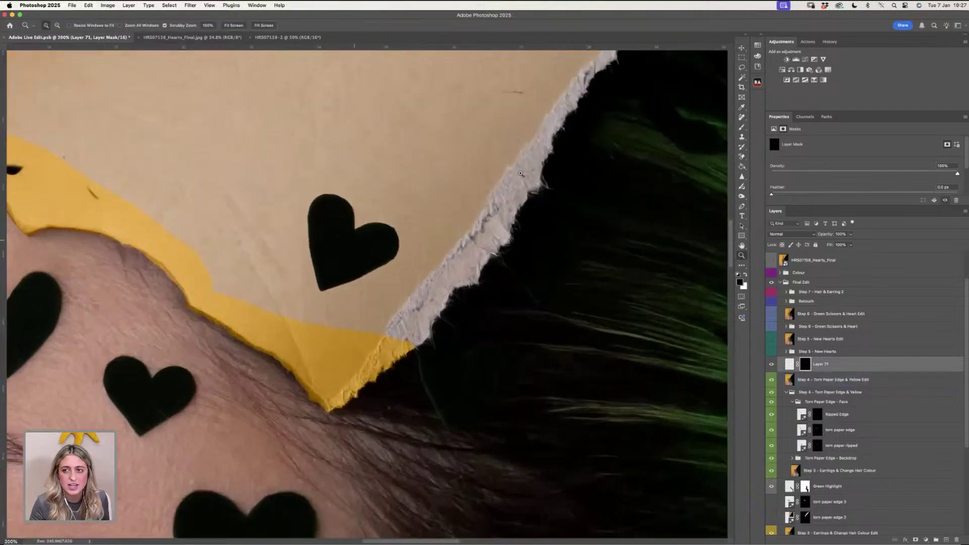
left_click(742, 68)
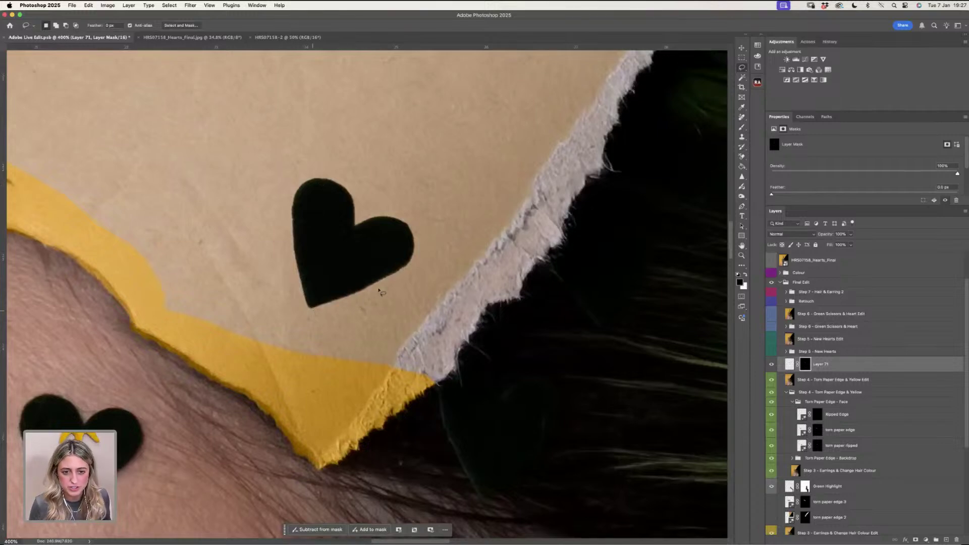
left_click(741, 128)
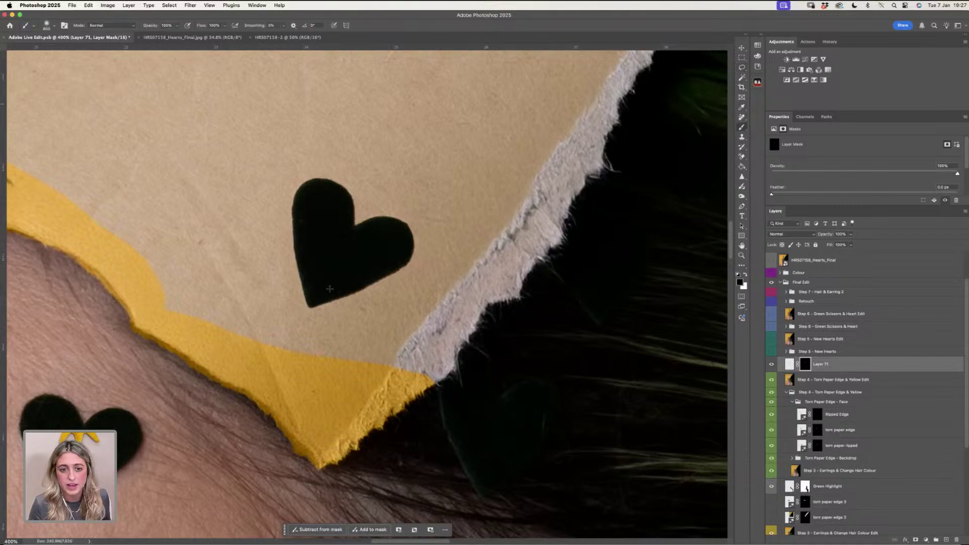
left_click(946, 539)
left_click_drag(813, 363, 813, 384)
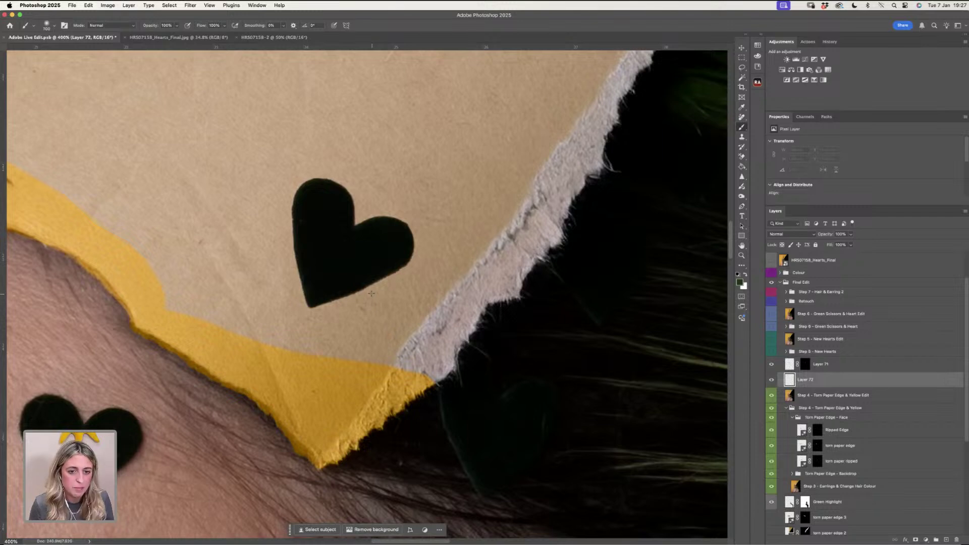
- Shrink the brush to a fine tip and paint a thin black shadow along the heart's lower edge on the new layer
key("bracketleft")
key("bracketleft")
key("bracketleft")
key("bracketleft")
key("bracketleft")
key("bracketleft")
key("bracketleft")
key("bracketleft")
key("bracketleft")
key("bracketleft")
key("bracketleft")
key("bracketleft")
key("bracketleft")
key("bracketleft")
key("bracketleft")
key("bracketleft")
key("bracketleft")
key("bracketleft")
key("bracketleft")
key("bracketleft")
left_click_drag(318, 304, 358, 289)
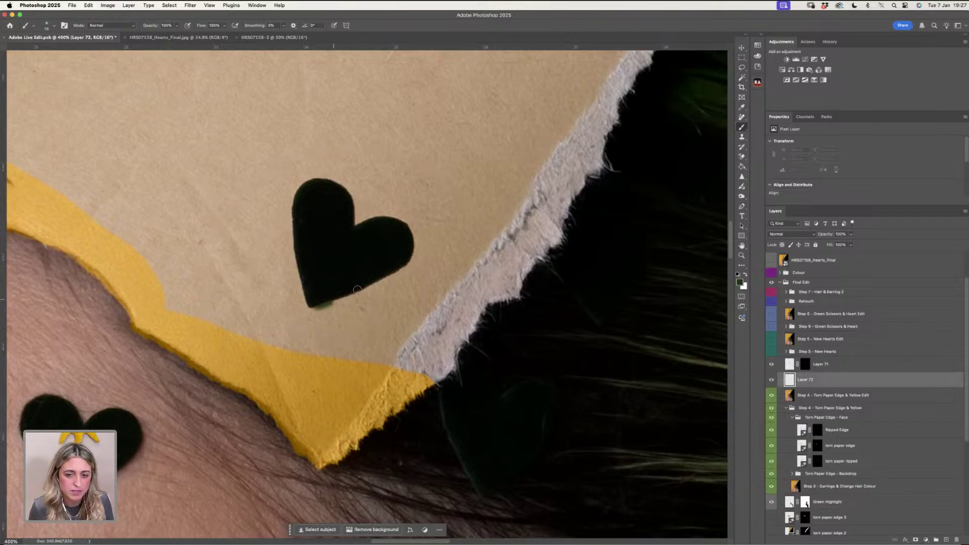
key("super+z")
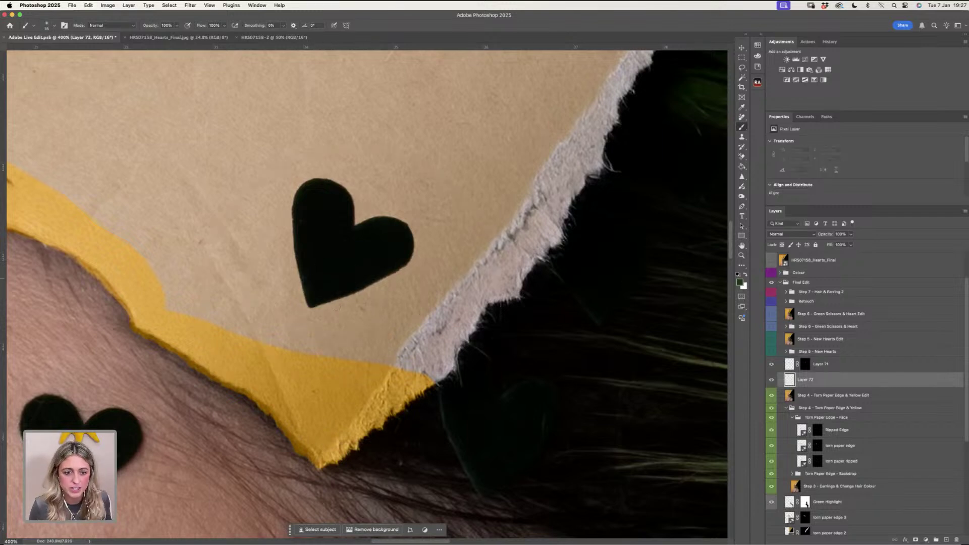
mouse_move(310, 307)
left_mouse_down()
mouse_move(392, 265)
mouse_move(387, 276)
mouse_move(405, 254)
mouse_move(397, 261)
mouse_move(404, 248)
mouse_move(360, 229)
mouse_move(383, 223)
mouse_move(305, 183)
left_mouse_up()
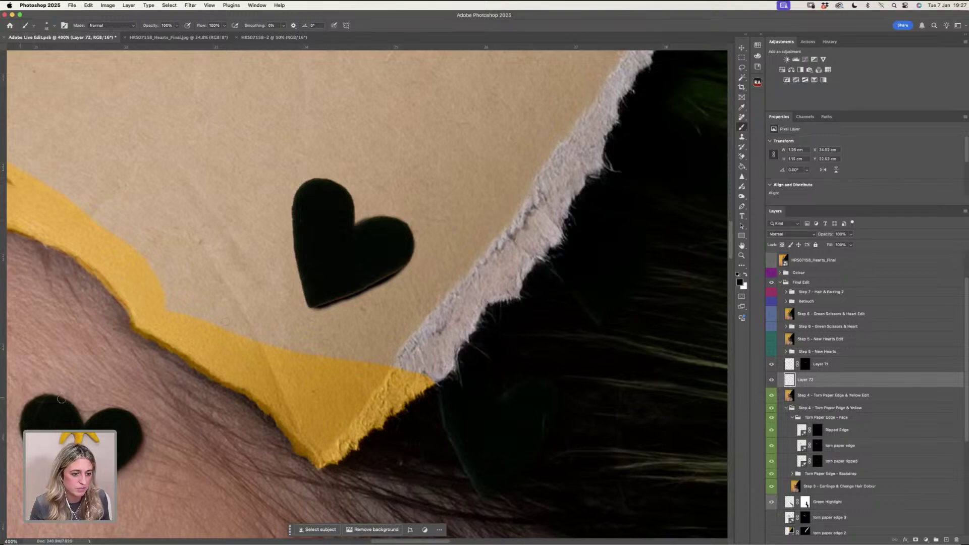
- Hide the painted shadow layer, lasso a narrow band around the heart's outline, and run Generative Fill without a prompt for two sets of variations
left_click(772, 379)
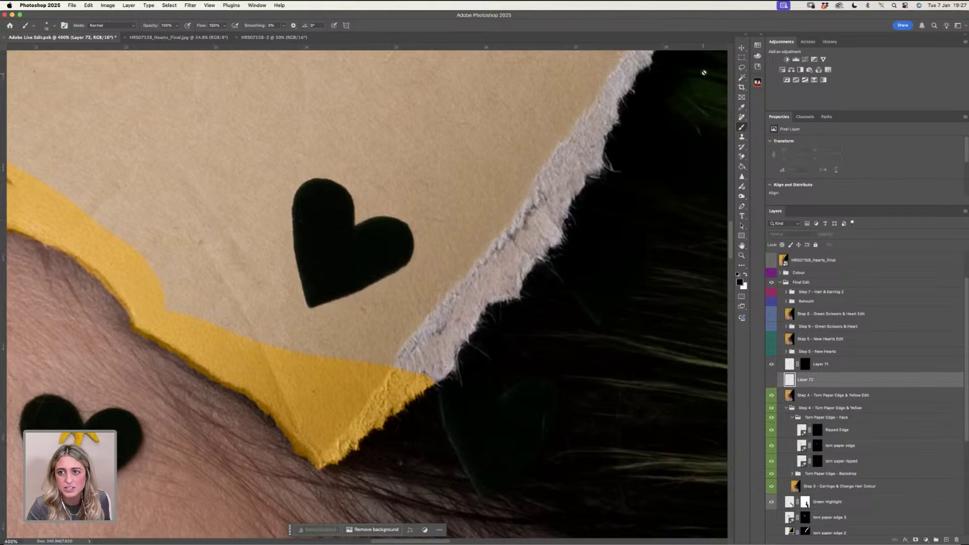
key("l")
mouse_move(326, 185)
left_mouse_down()
mouse_move(345, 198)
mouse_move(352, 227)
mouse_move(392, 223)
mouse_move(411, 239)
mouse_move(403, 270)
mouse_move(309, 309)
mouse_move(416, 272)
mouse_move(426, 233)
mouse_move(387, 214)
left_mouse_up()
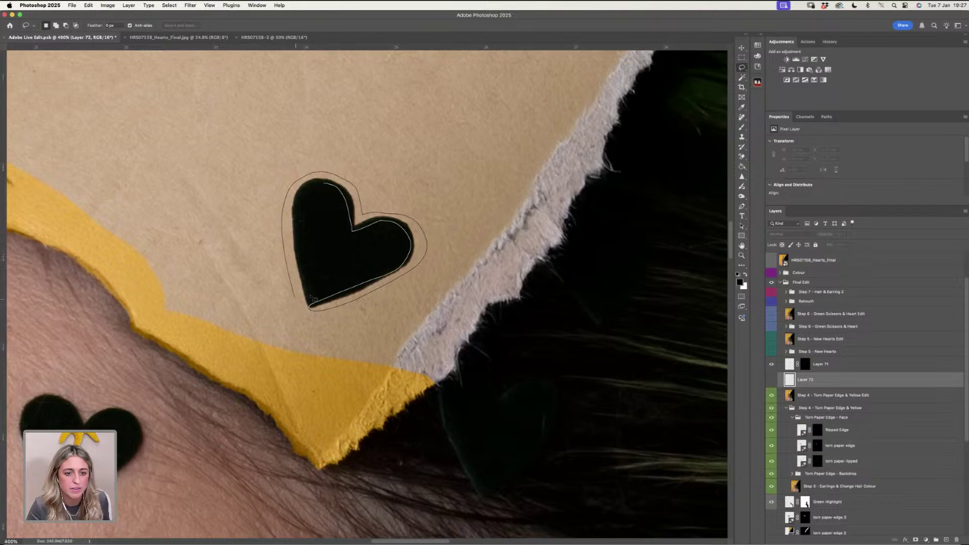
left_click_drag(310, 307, 311, 308)
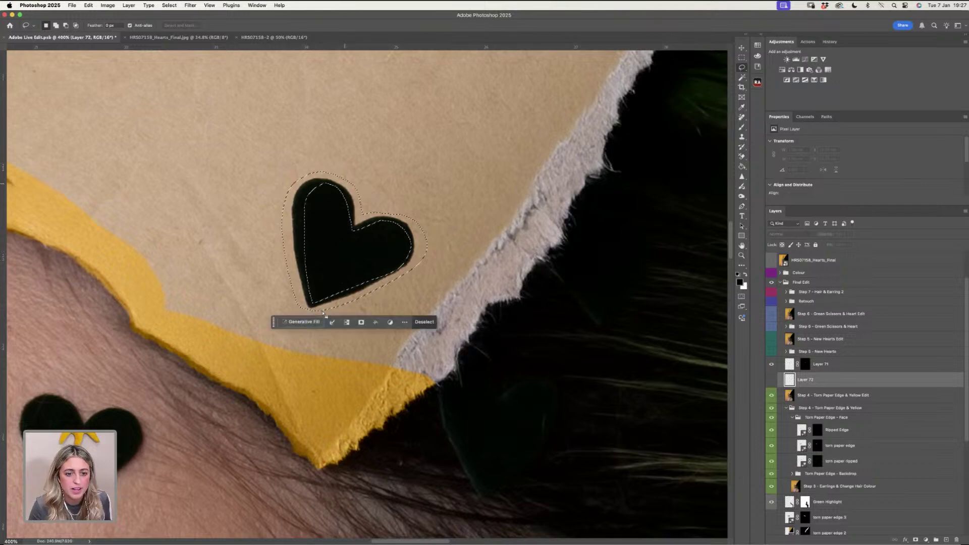
left_click(303, 322)
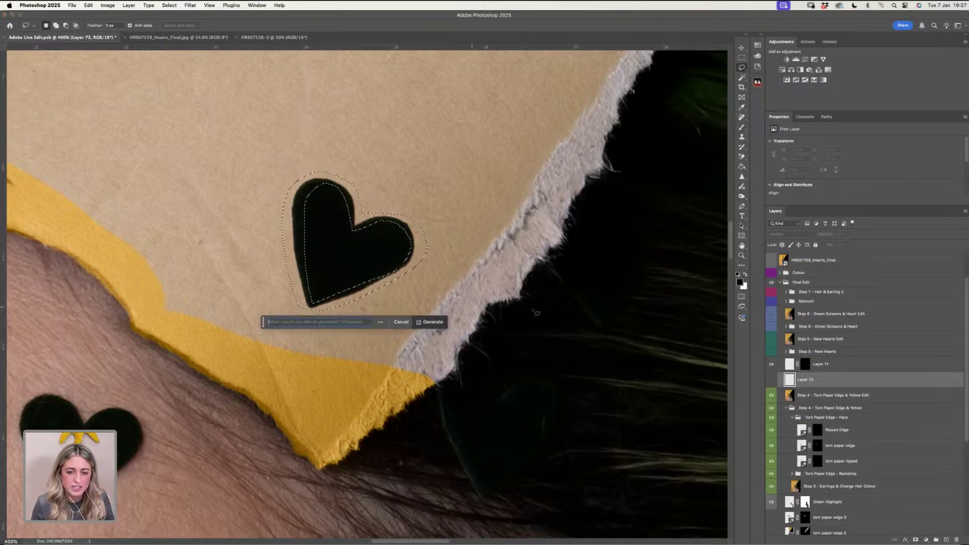
left_click(427, 323)
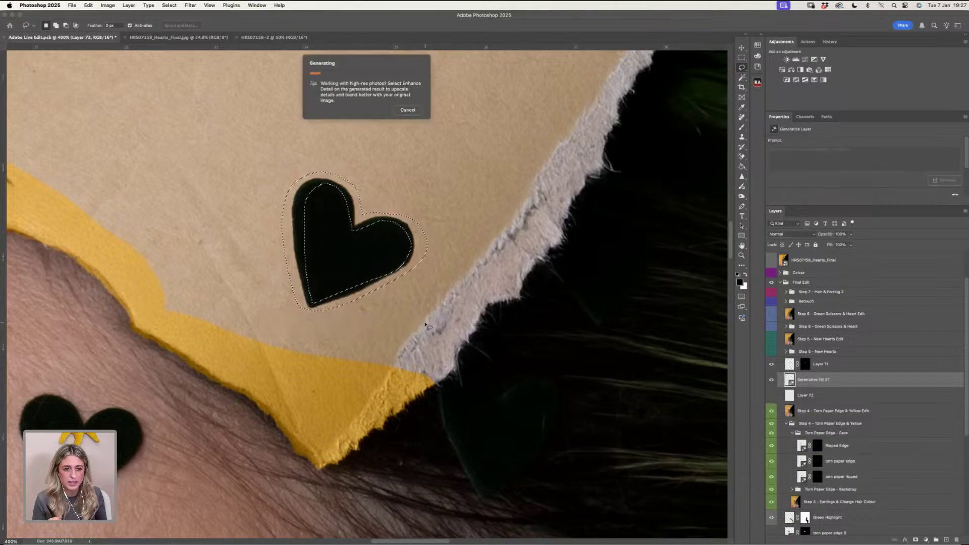
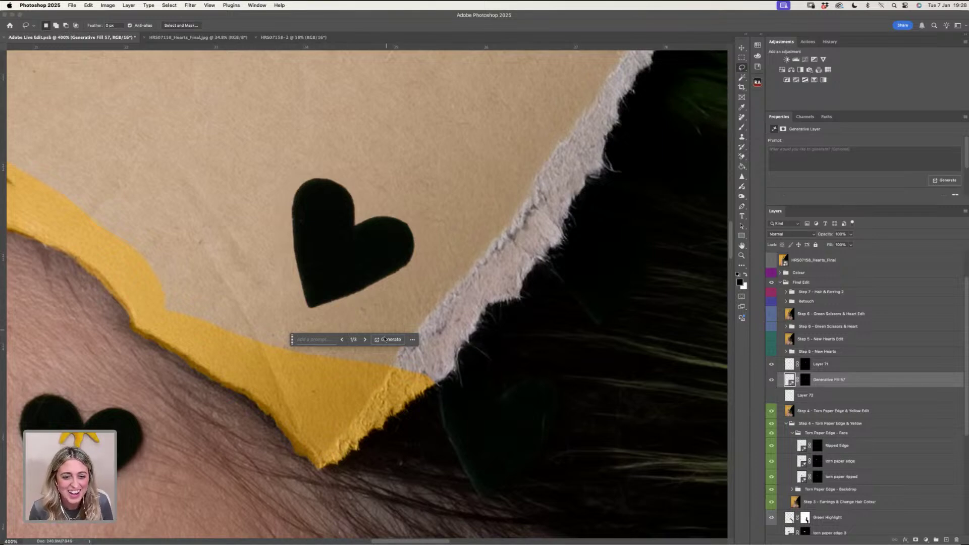
left_click(385, 339)
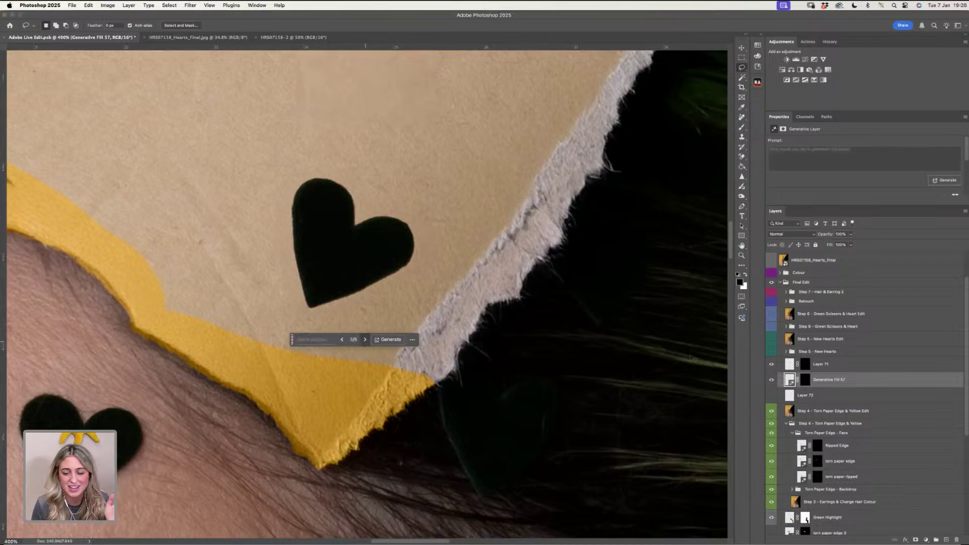
- Hide the generated shadow layer, then expand the Step 5 - New Hearts group and show its finished hearts
left_click(771, 379)
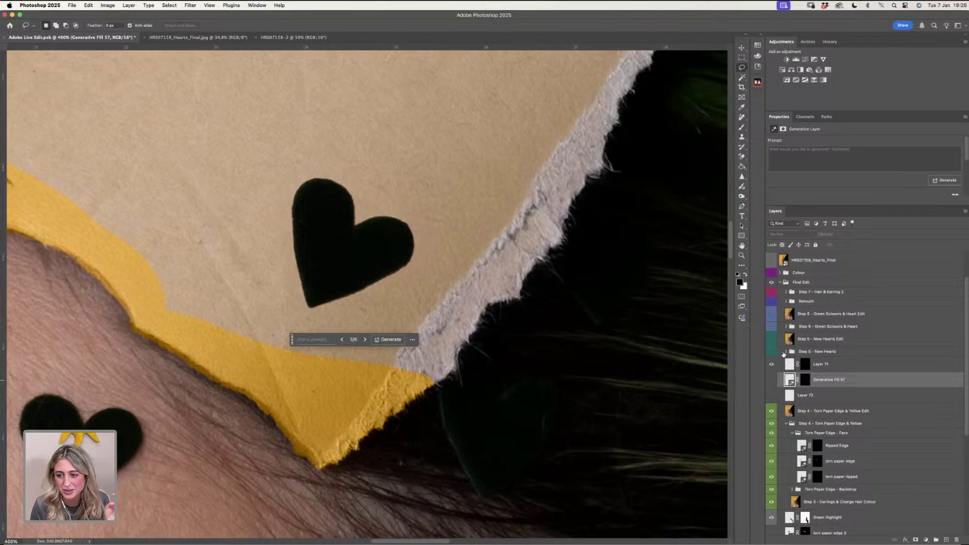
left_click(784, 352)
left_click(771, 352)
left_click(771, 370)
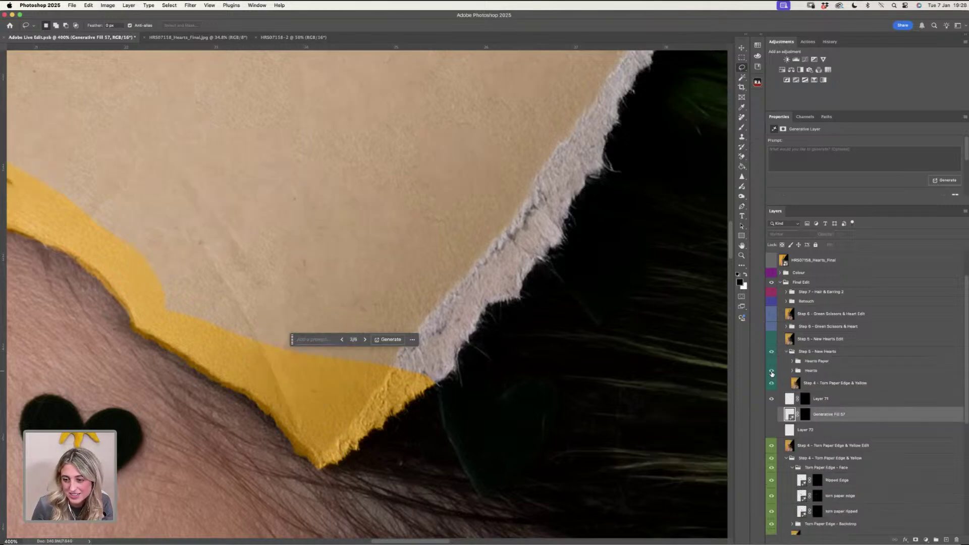
left_click(772, 364)
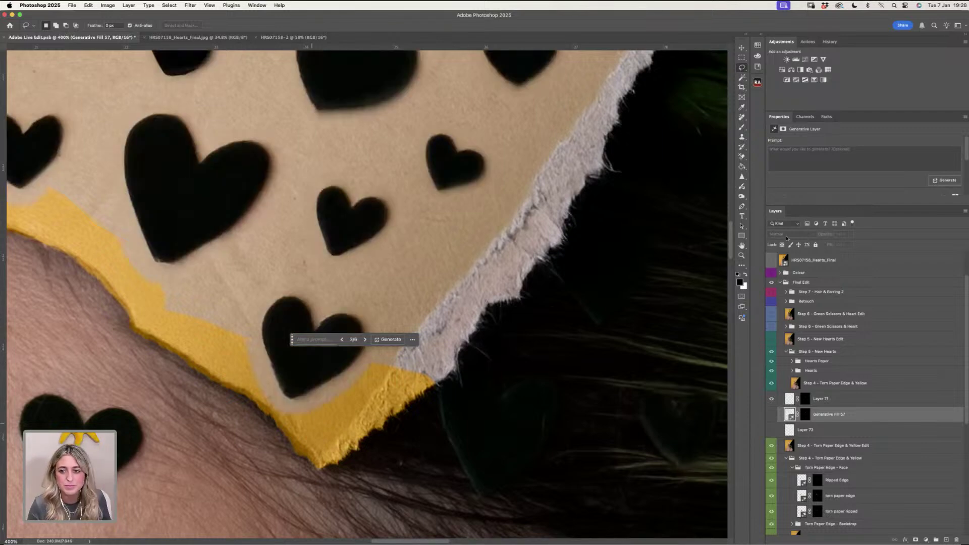
- Examine the finished hearts up close, expand the Hearts group, and preview the Generative Fill 22 layer by hiding and showing it
left_click(742, 257)
mouse_move(329, 129)
left_mouse_down()
mouse_move(358, 274)
mouse_move(339, 356)
left_mouse_up()
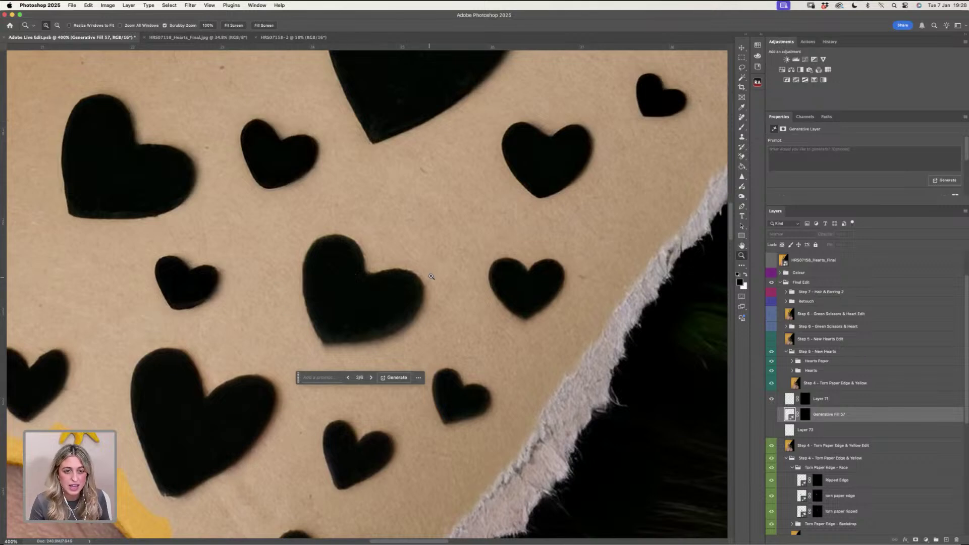
left_click(240, 25)
left_click(502, 160)
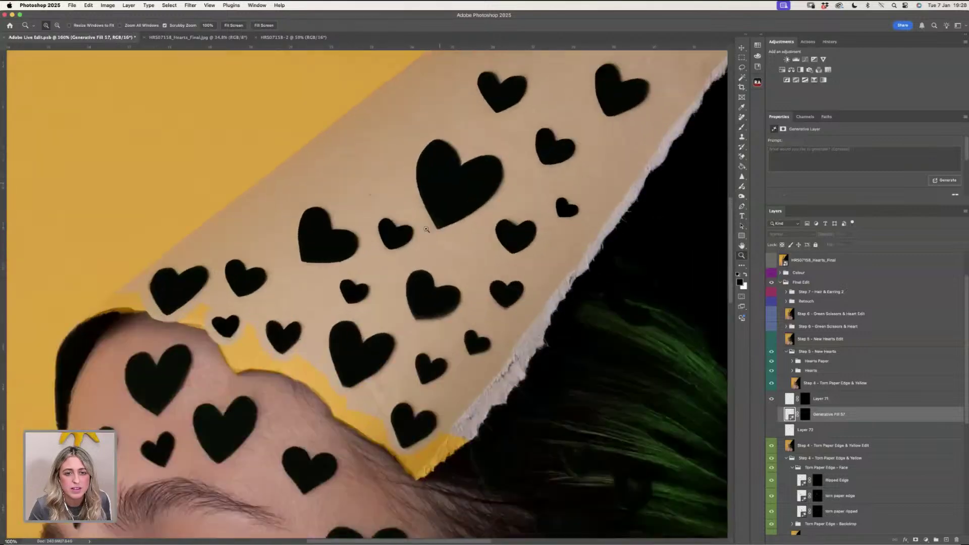
left_click_drag(427, 230, 579, 213)
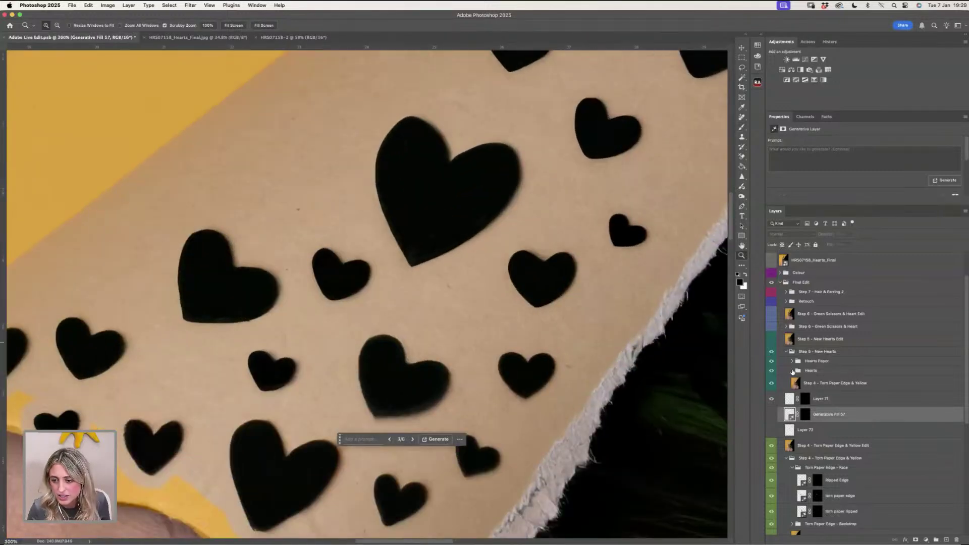
left_click(792, 371)
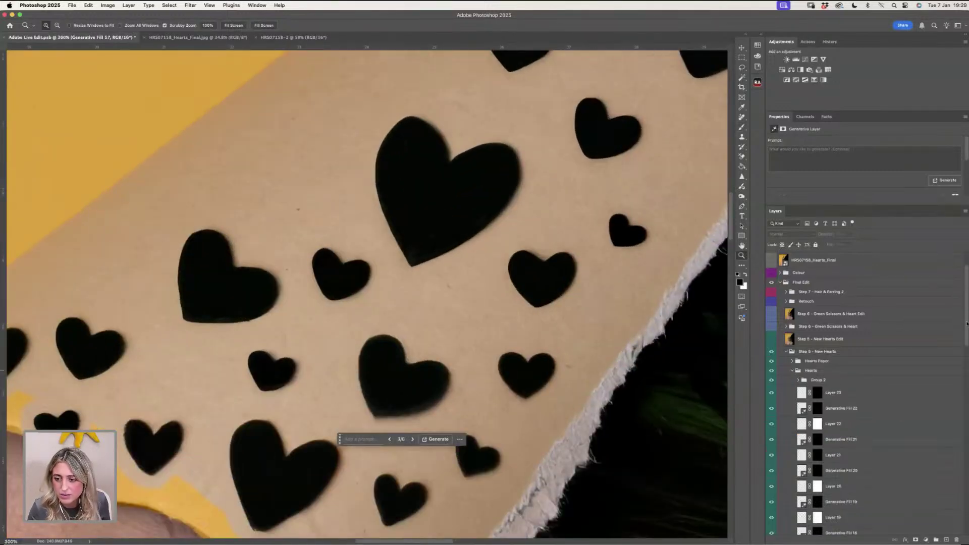
scroll(962, 333, "down", 5)
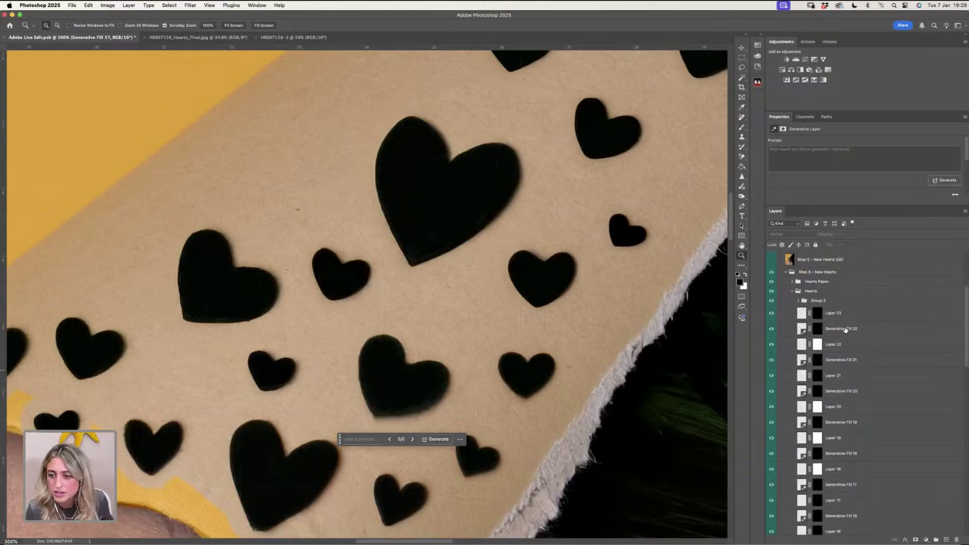
left_click(846, 329)
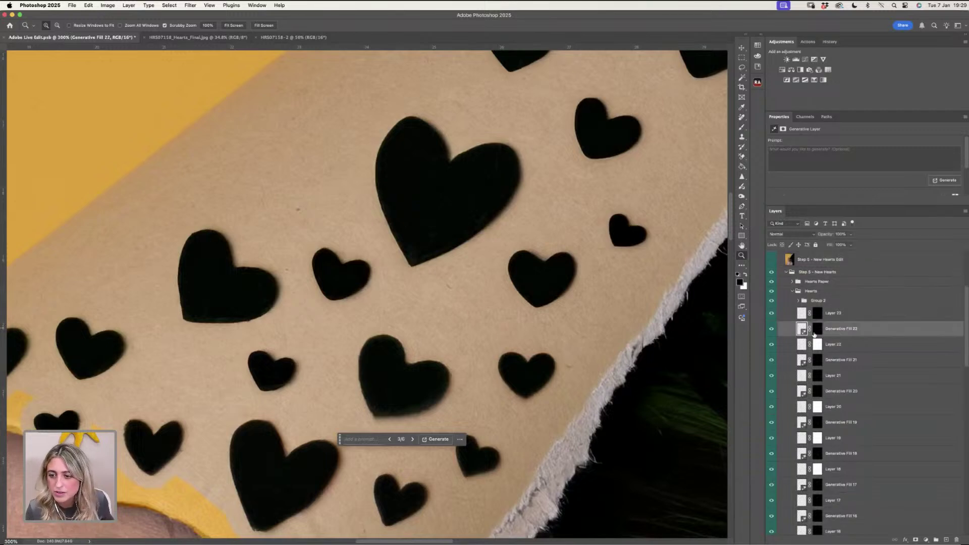
left_click(771, 331)
left_click(770, 331)
left_click_drag(563, 256, 505, 332)
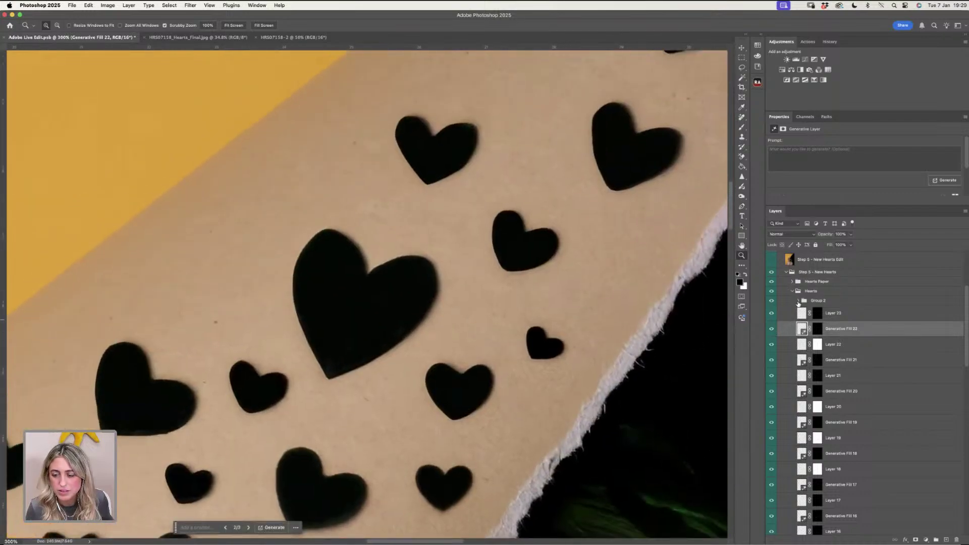
- Compare the whole portrait with the Generative Fill 22 layer hidden and shown to locate its heart
left_click_drag(469, 344, 433, 190)
left_click_drag(421, 343, 398, 212)
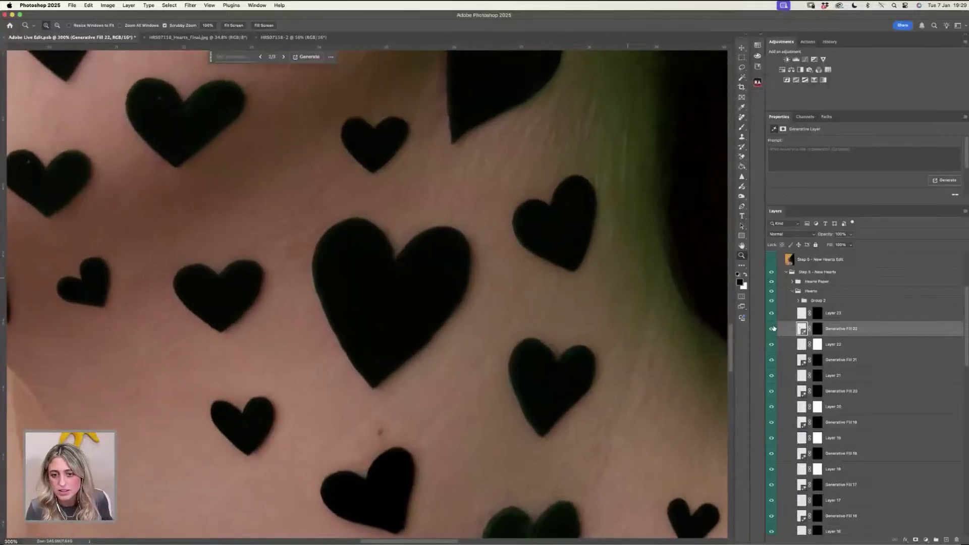
left_click(773, 329)
key("super+0")
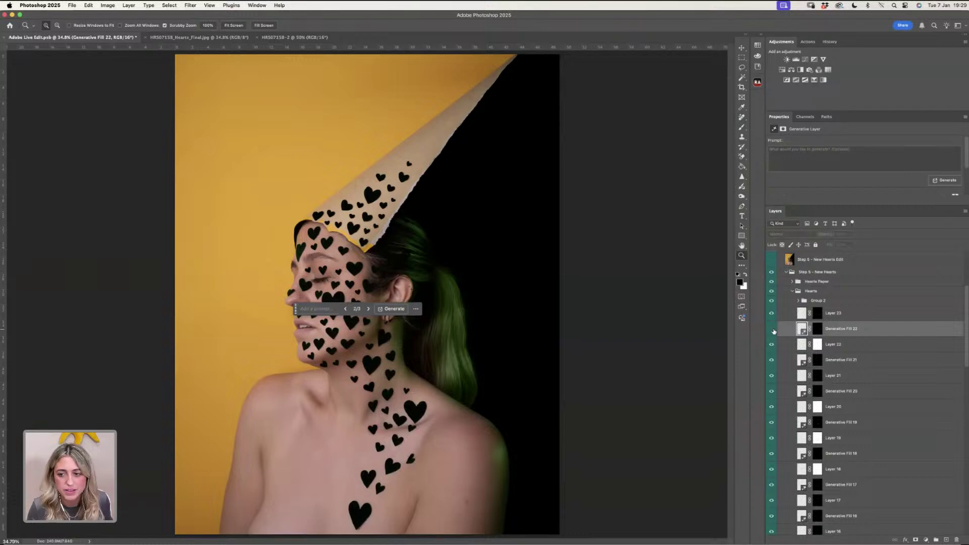
left_click(771, 328)
left_click(771, 329)
left_click(771, 329)
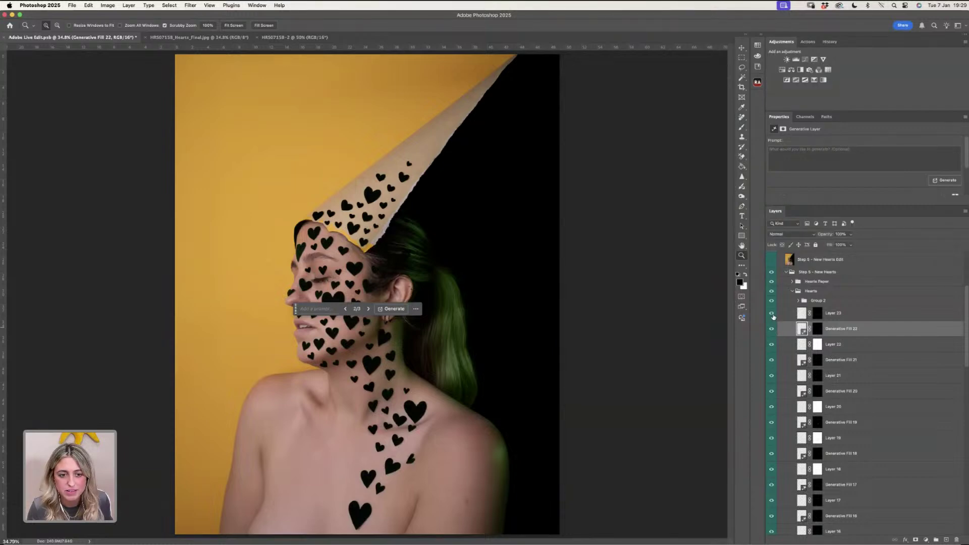
- Compare the small heart on the upper cheek up close with the Generative Fill 22 layer shown and hidden
key("super+equal")
key("super+equal")
key("super+equal")
key("super+equal")
key("super+equal")
key("super+equal")
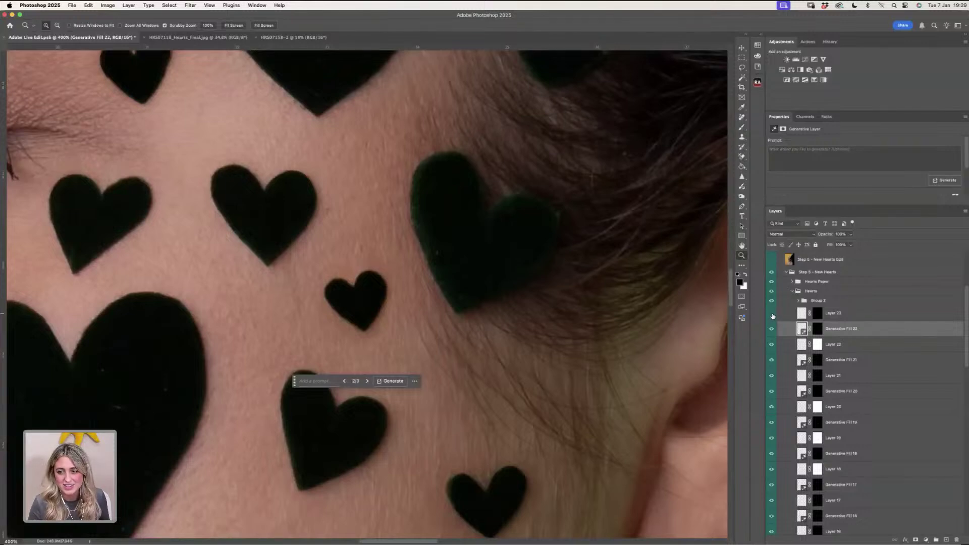
left_click(772, 329)
left_click(772, 329)
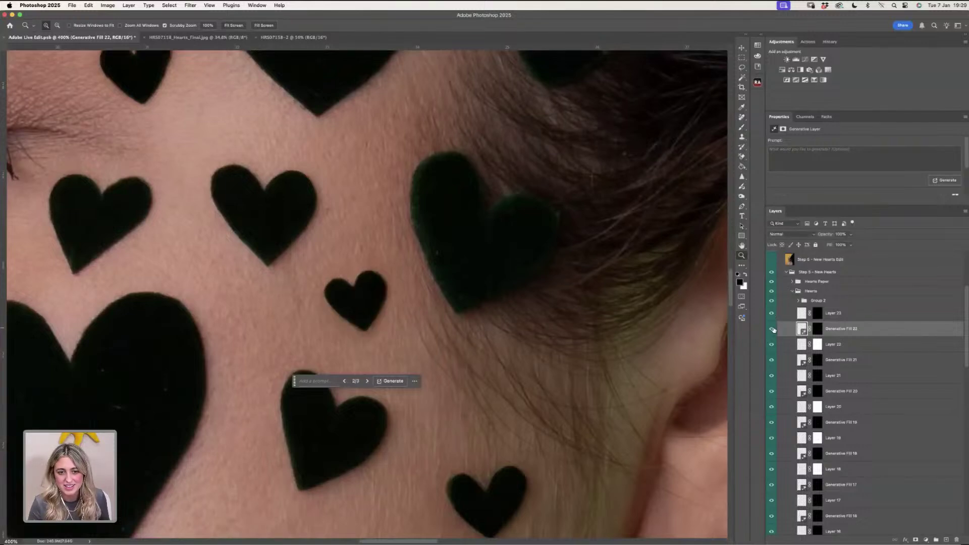
left_click(772, 331)
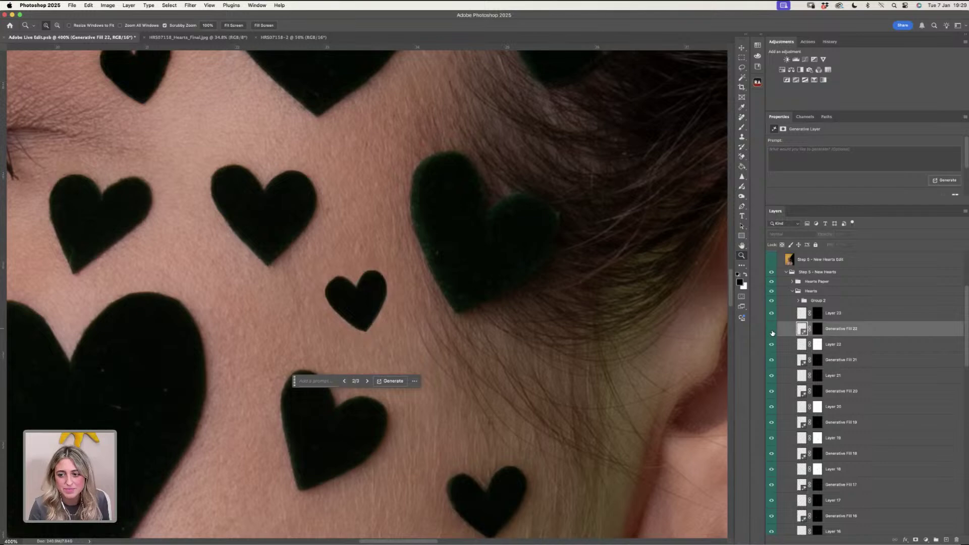
left_click(771, 331)
left_click(771, 330)
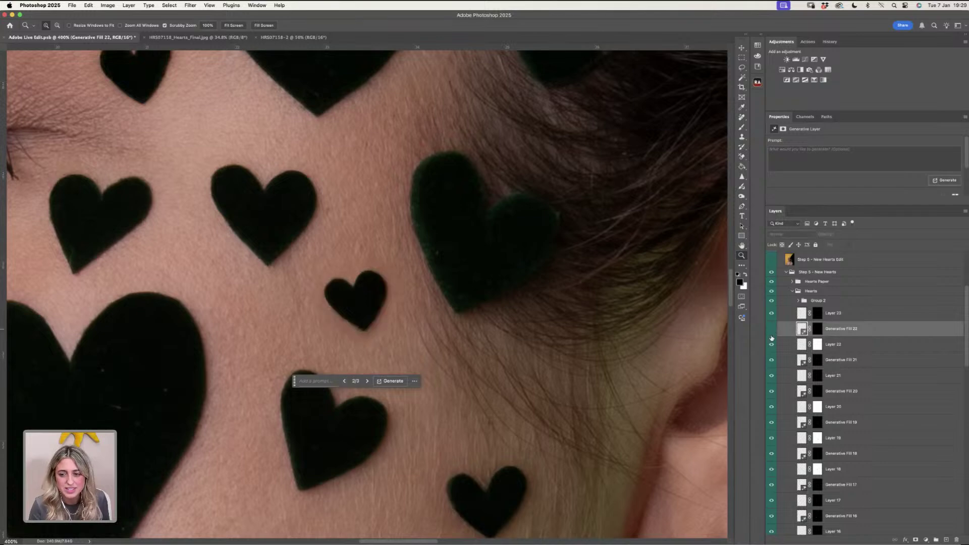
- Toggle and select Layer 22 to inspect the cheek heart's cut-out edge, then show and select the Generative Fill 22 layer
left_click(772, 344)
left_click(772, 344)
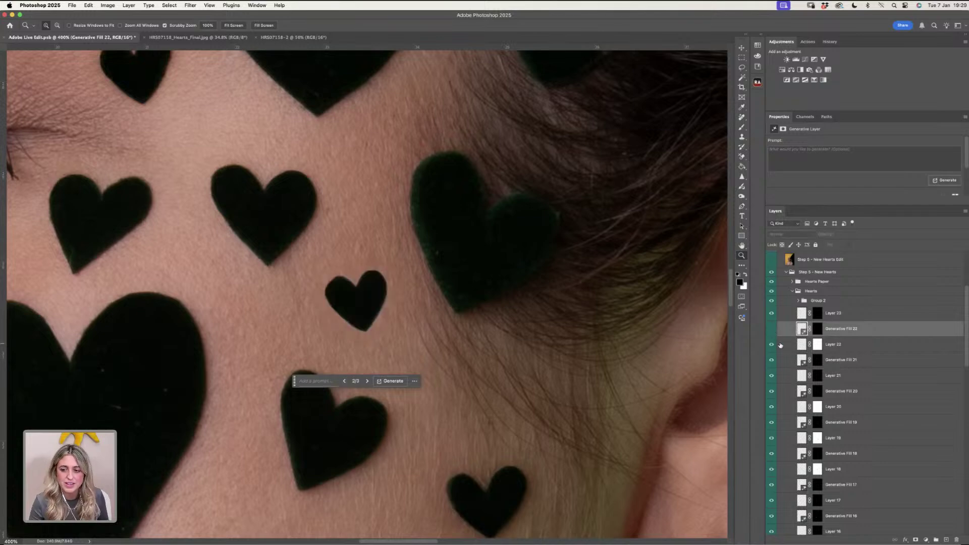
left_click(780, 345)
left_click(358, 298)
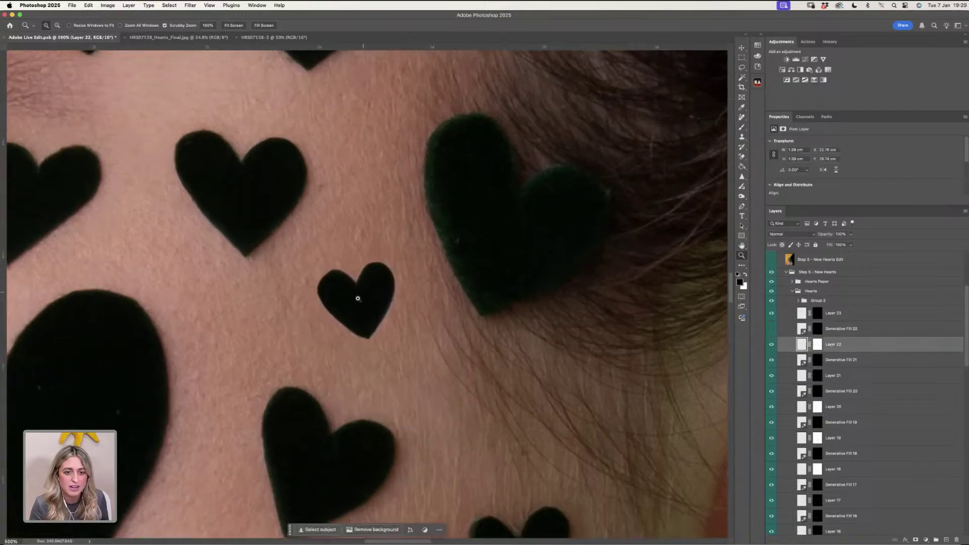
left_click(358, 299)
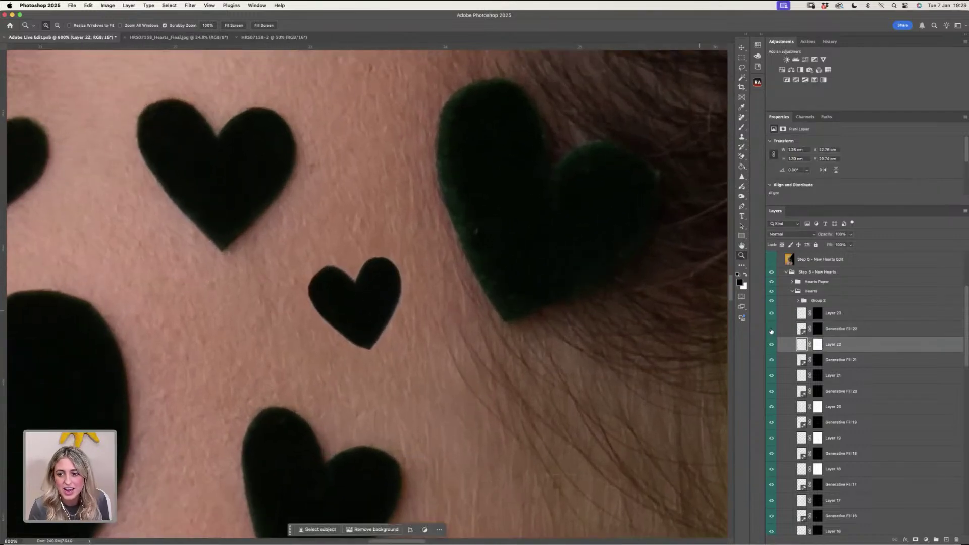
left_click(771, 330)
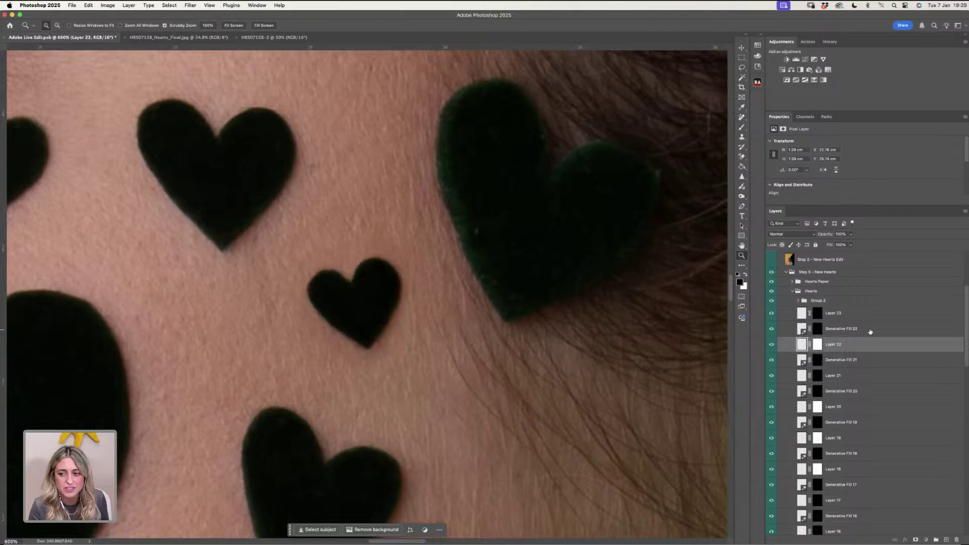
left_click(866, 329)
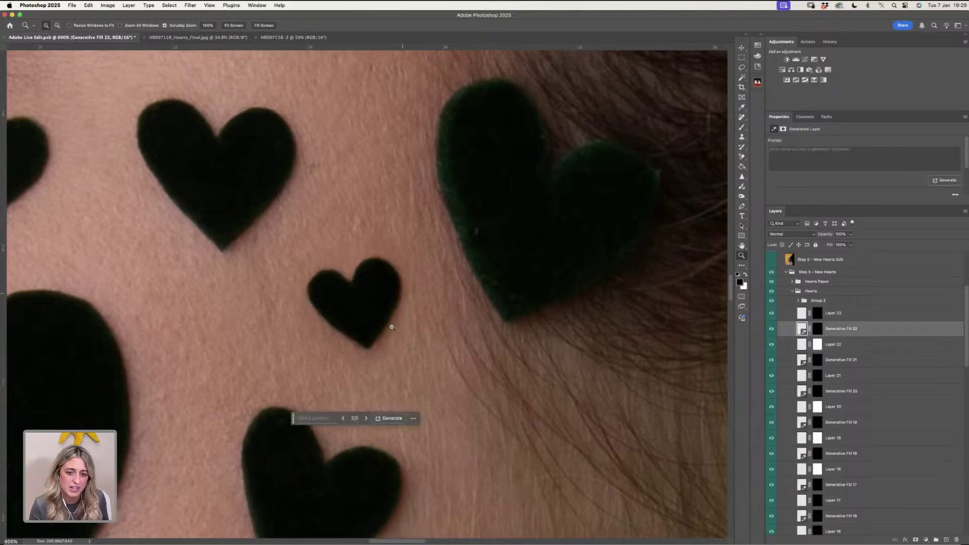
- Toggle the Generative Fill 21 layer across the face to locate its small heart beside the closed eye
left_click(429, 310, "alt")
left_click(429, 310, "alt")
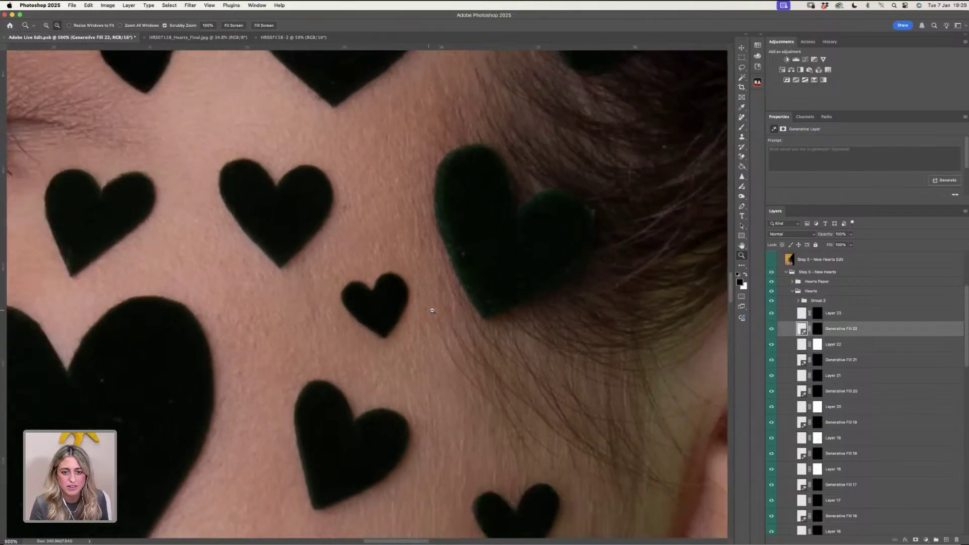
left_click(429, 310, "alt")
left_click(428, 311, "alt")
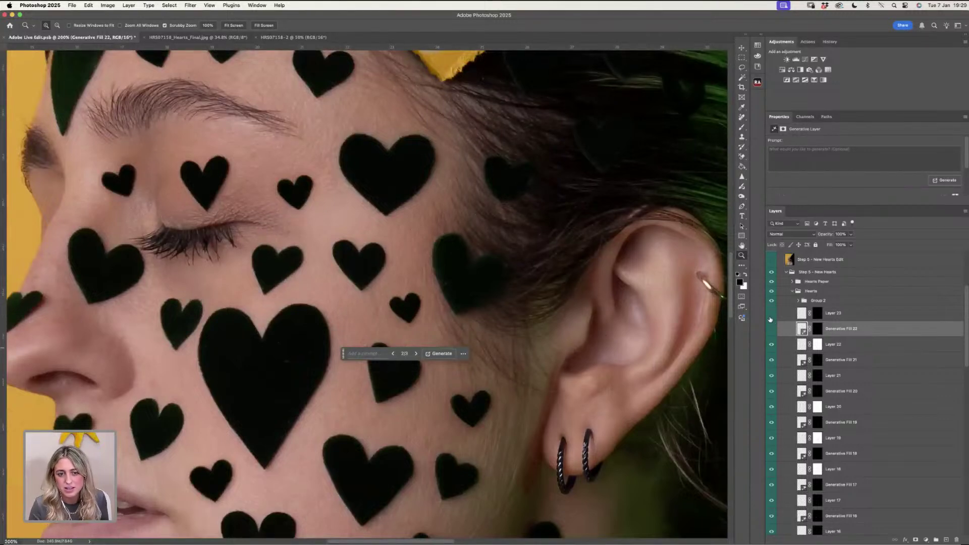
left_click(772, 358)
left_click(772, 358)
left_click(280, 192)
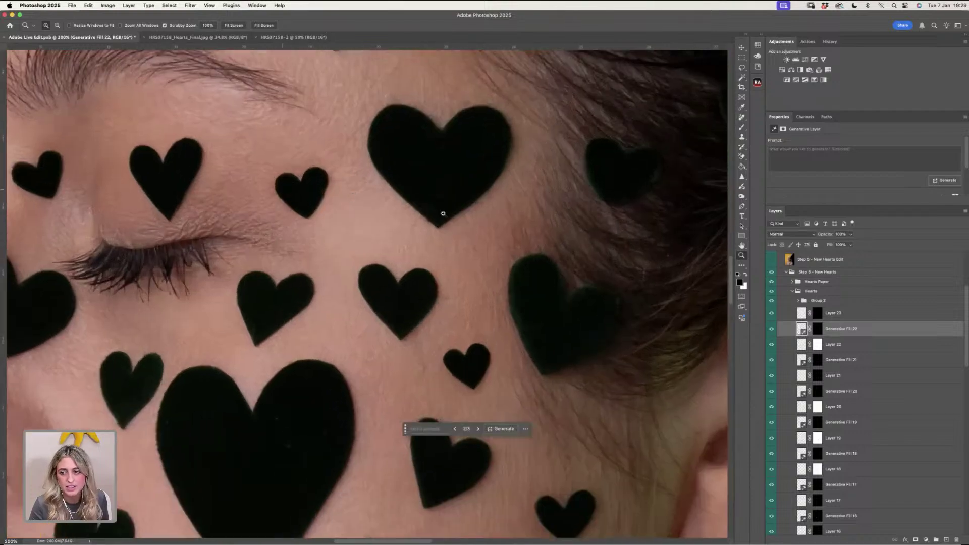
- Select the Generative Fill 21 layer and examine the small heart beside the eye with its generated edge hidden, then shown
left_click(772, 345)
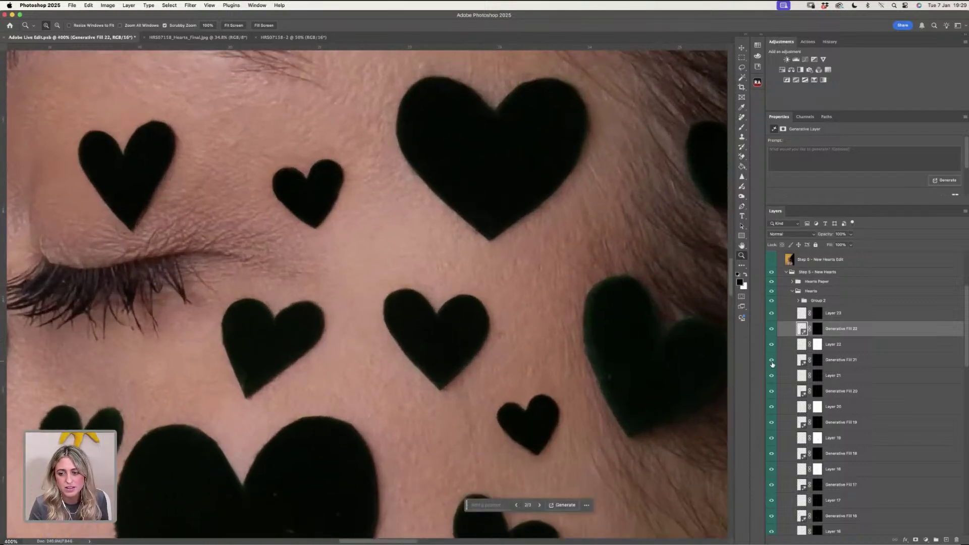
left_click(771, 360)
left_click(826, 362)
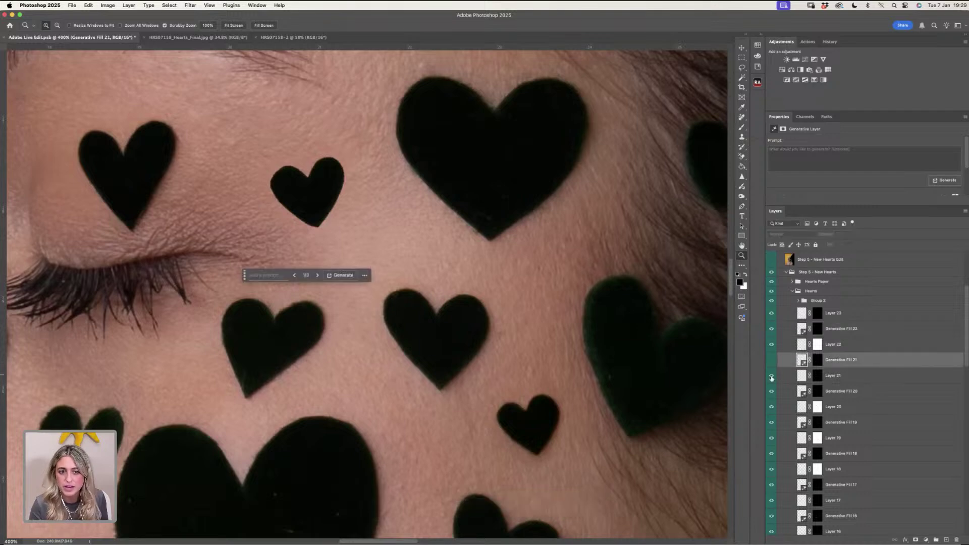
left_click(771, 377)
left_click(771, 376)
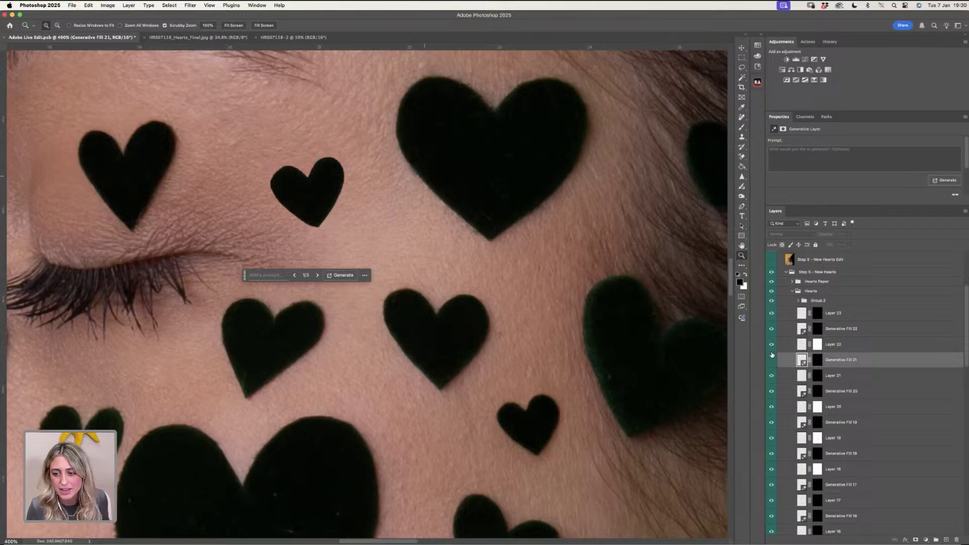
left_click(771, 362)
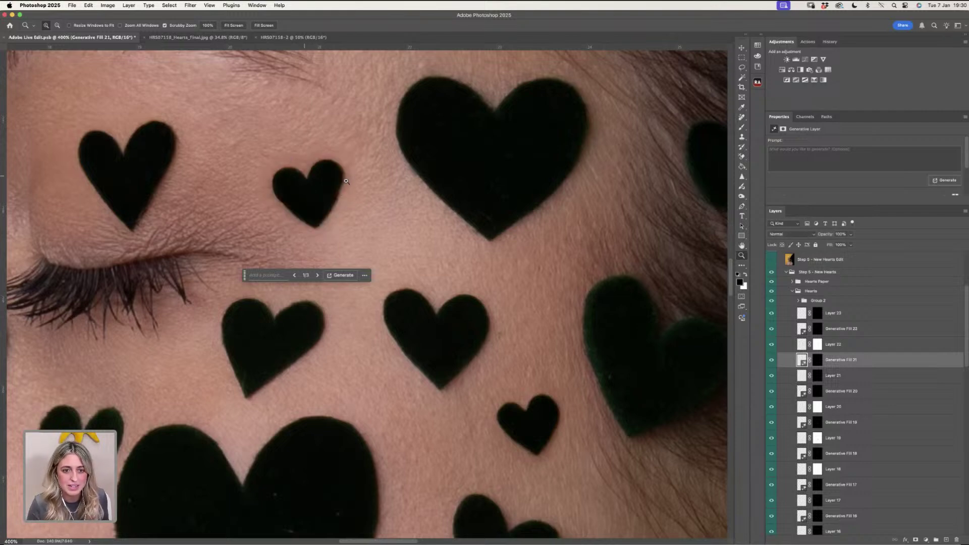
key("alt")
left_click(352, 189, "alt")
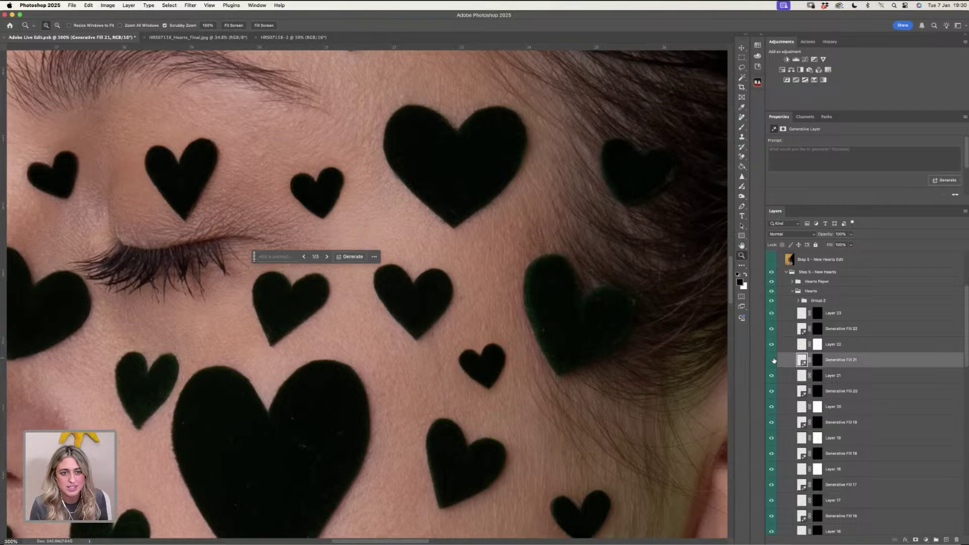
- Hide and show the Generative Fill 21 layer several times to compare the eye-side heart among its neighbouring hearts
left_click(773, 360)
left_click(772, 361)
left_click(773, 360)
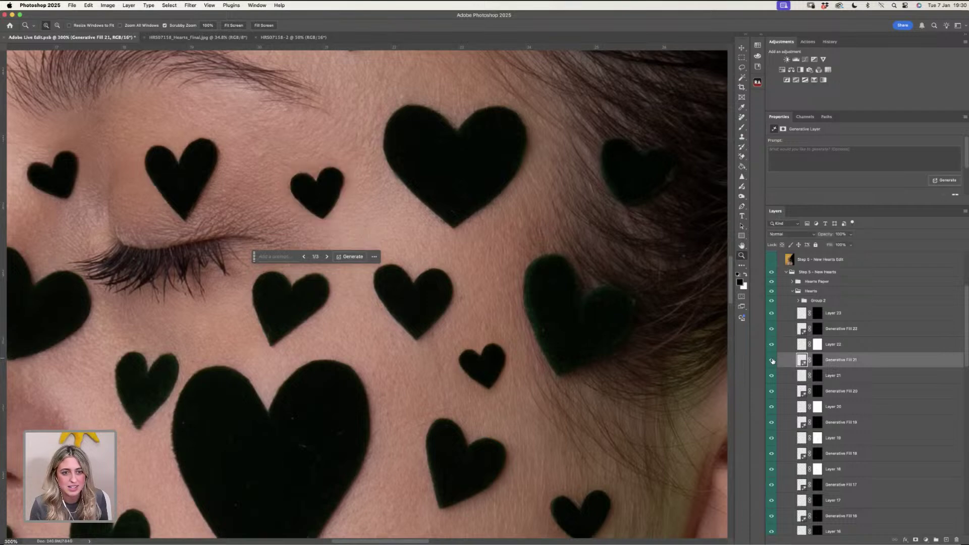
left_click(772, 360)
left_click(772, 361)
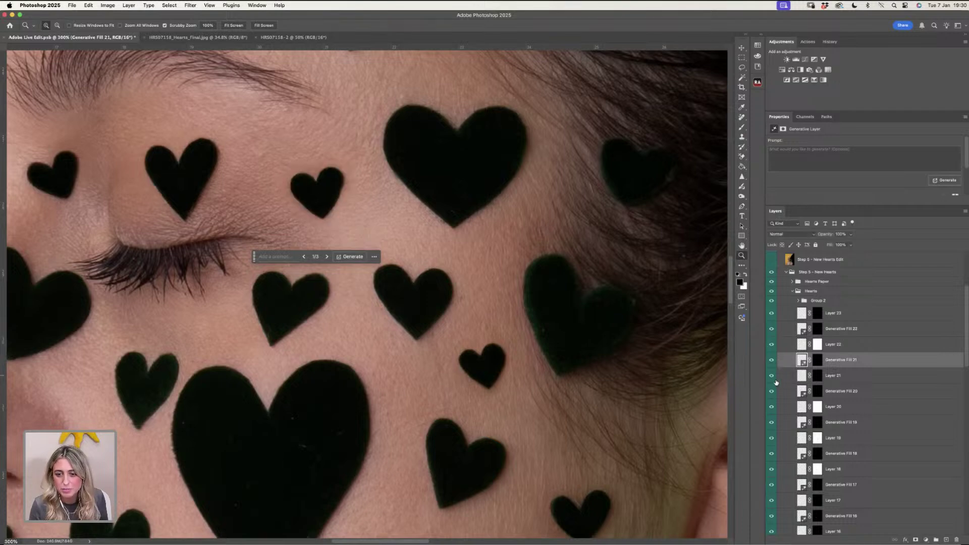
- Show the whole portrait and toggle Layer 20 off and on to locate its heart
scroll(492, 337, "down", 5)
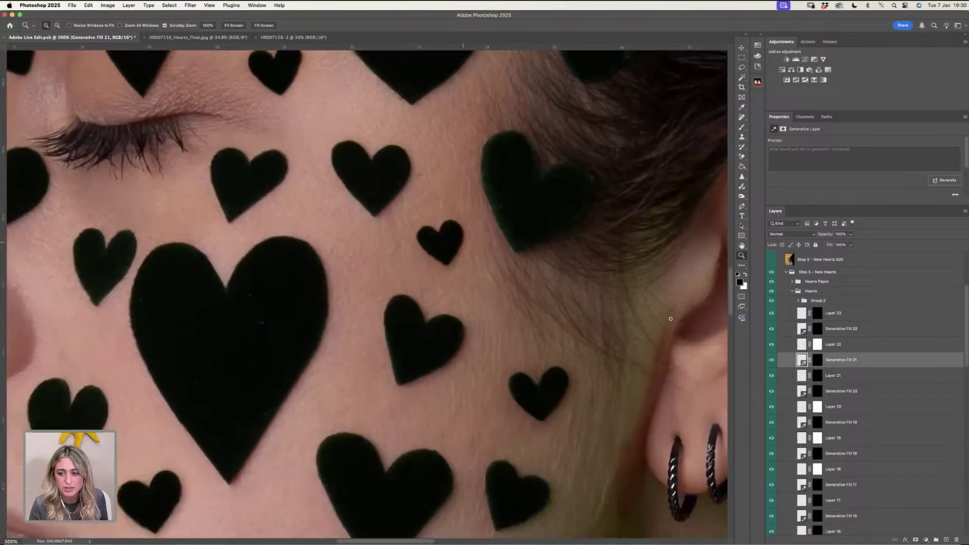
left_click(773, 397)
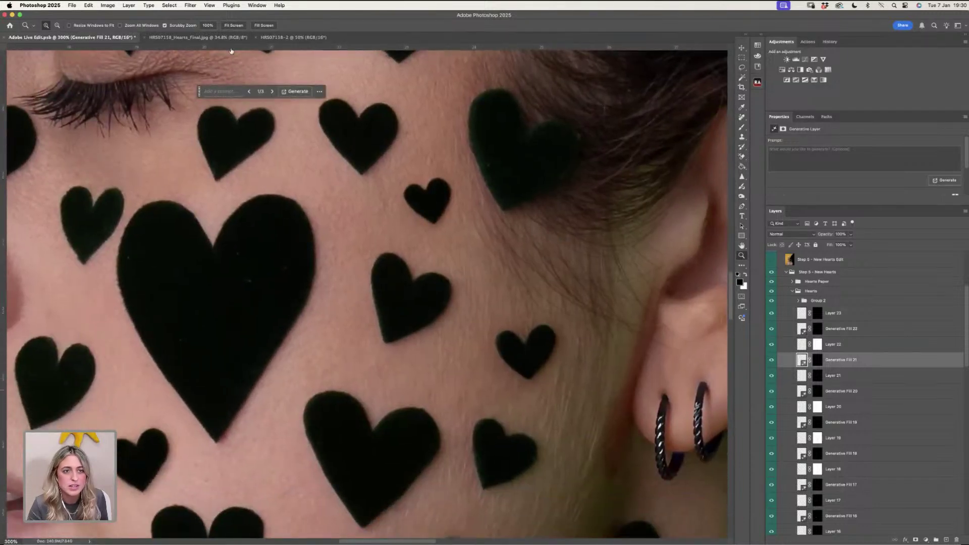
left_click(234, 25)
left_click(772, 409)
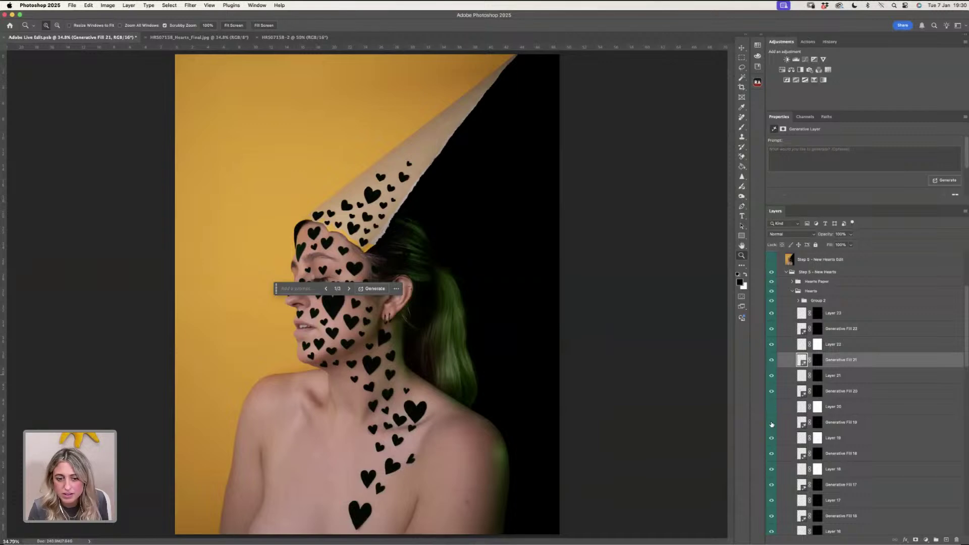
left_click(772, 409)
- Examine the neck hearts, then hide and show the layers from Layer 22 through Generative Fill 20 together
left_click_drag(390, 357, 516, 354)
left_click(772, 361)
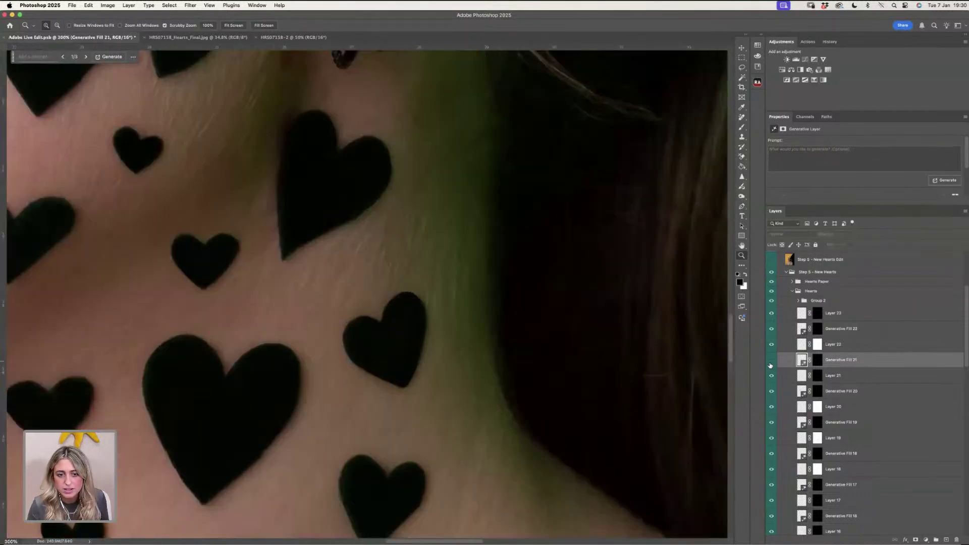
left_click(771, 361)
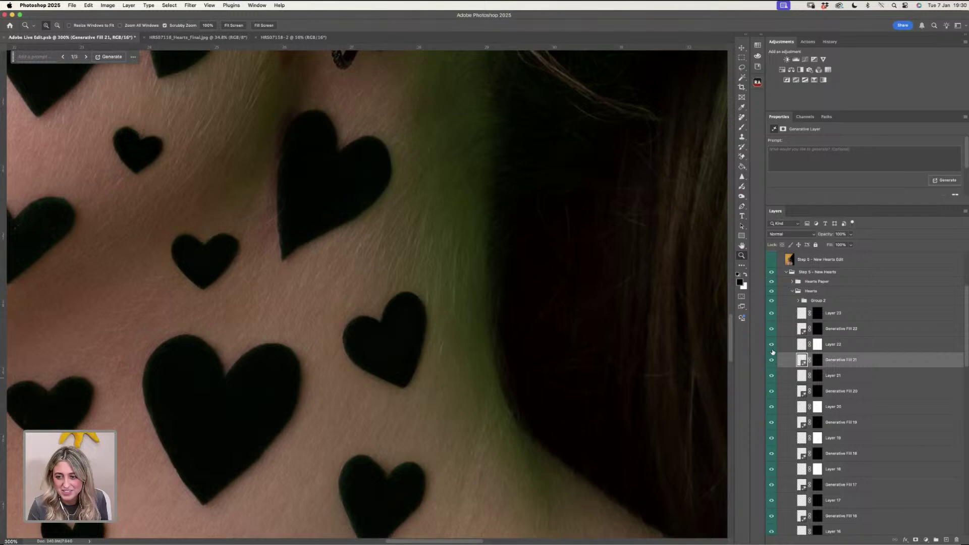
left_click_drag(771, 349, 772, 391)
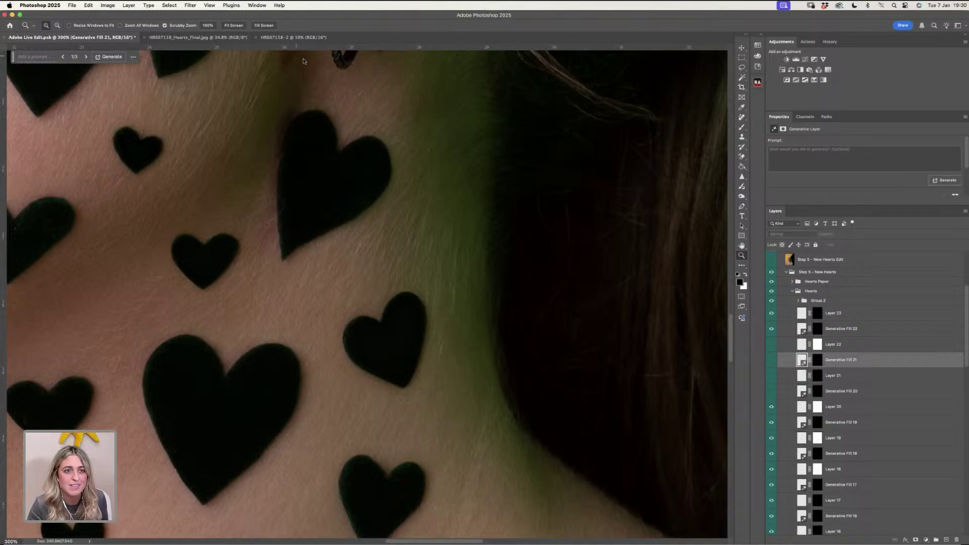
key("super+0")
left_click_drag(771, 350, 771, 396)
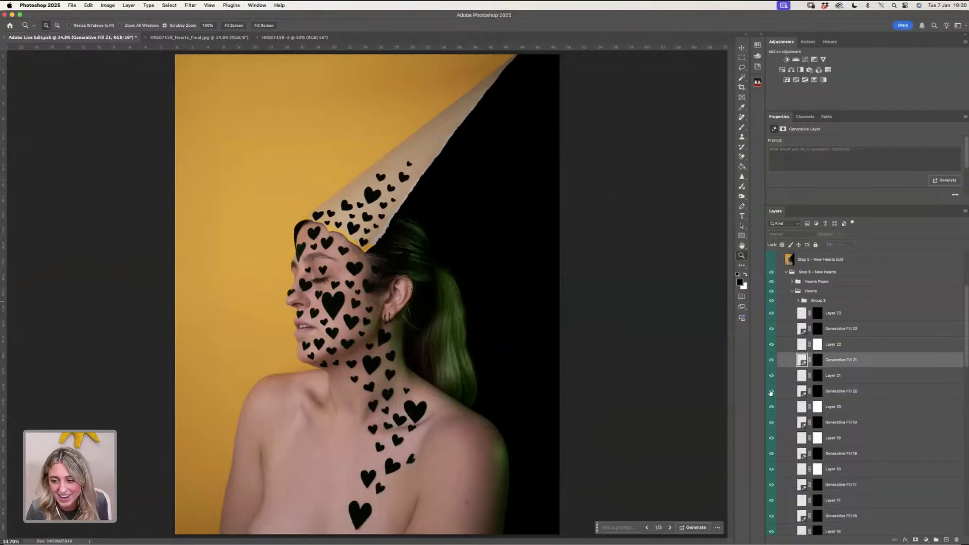
- Select the Generative Fill 19 layer and hide it to examine the small heart on the side of the neck up close
double_click(384, 364)
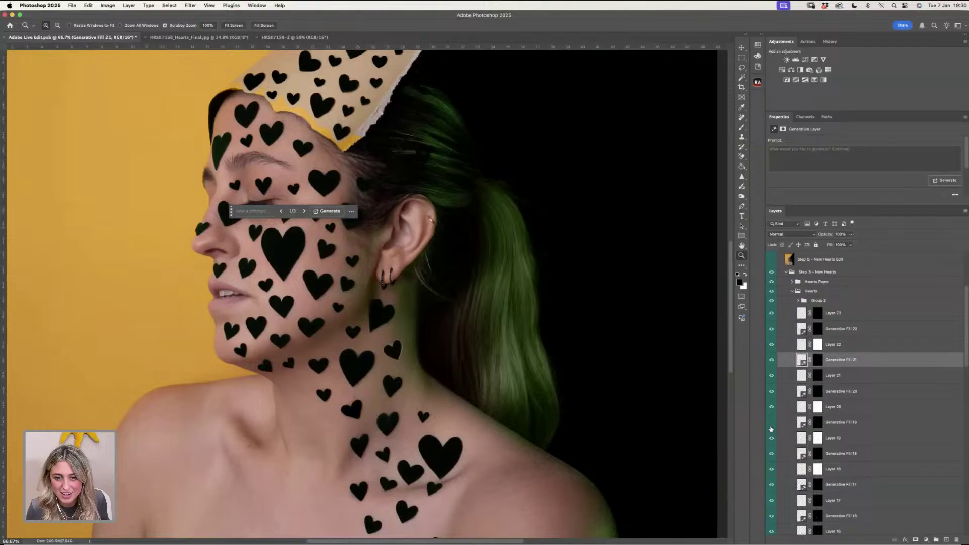
left_click(853, 429)
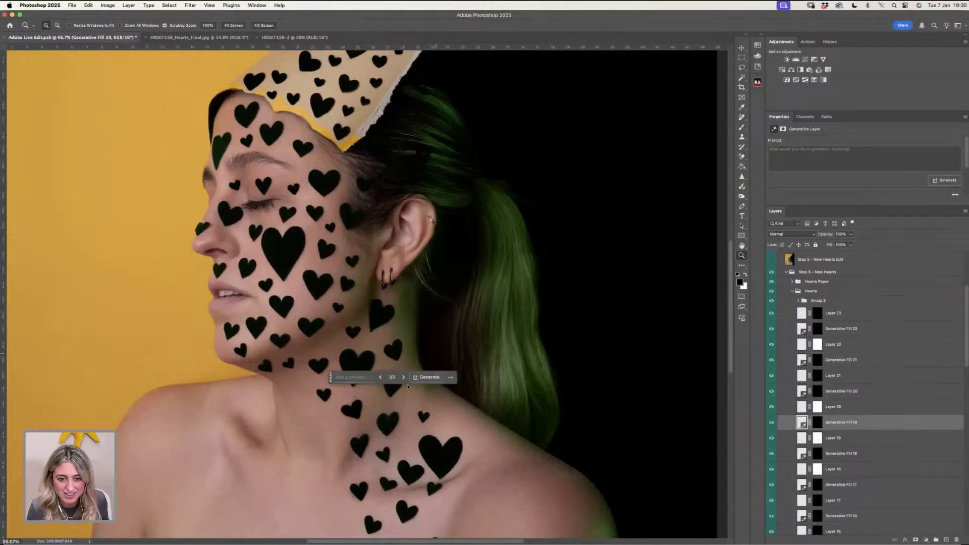
left_click(389, 351)
left_click(389, 351)
left_click(389, 350)
left_click(389, 351)
left_click(772, 423)
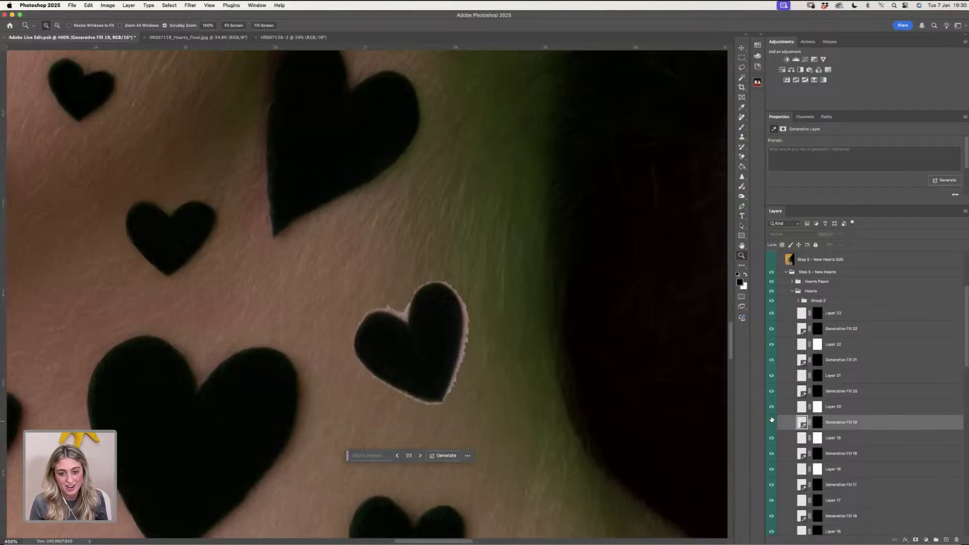
- Lasso a ring around the rough-edged tilted neck heart, run Generative Fill without a prompt, and switch to the second variation
left_click(742, 68)
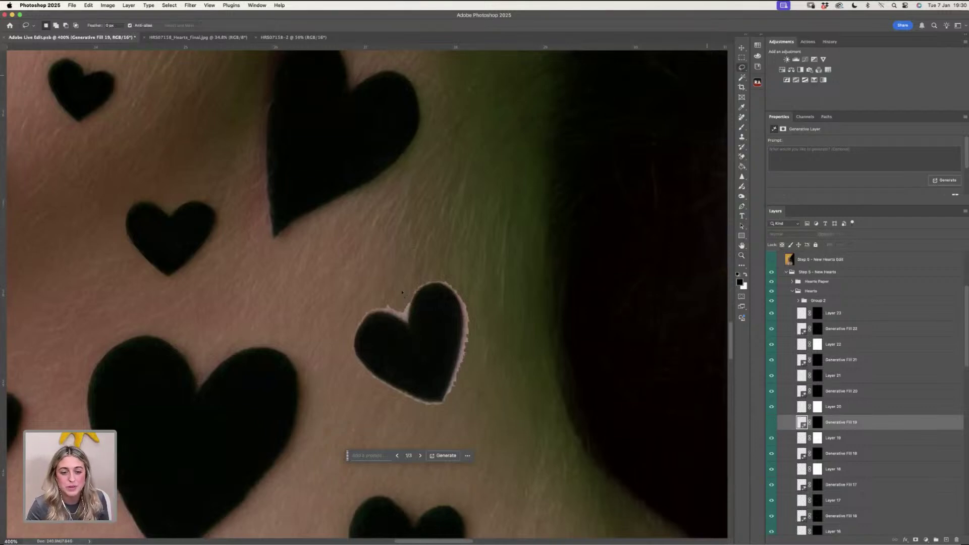
mouse_move(383, 321)
left_mouse_down()
mouse_move(412, 332)
mouse_move(420, 311)
left_mouse_up()
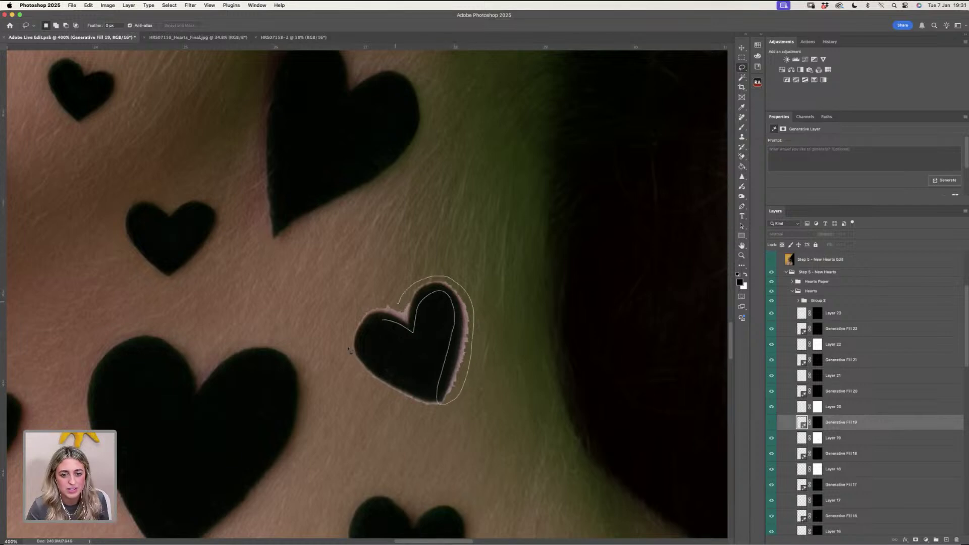
left_click(357, 428)
key("Return")
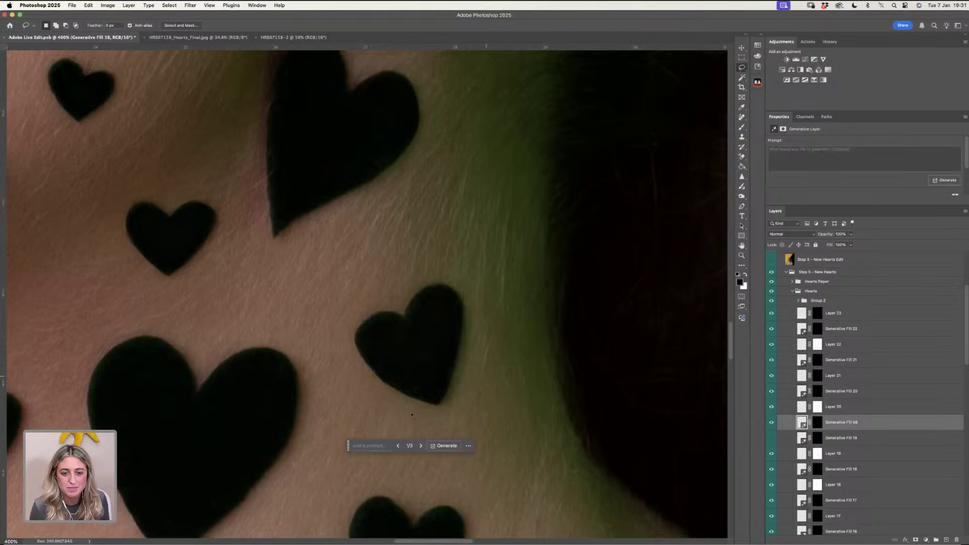
left_click(420, 446)
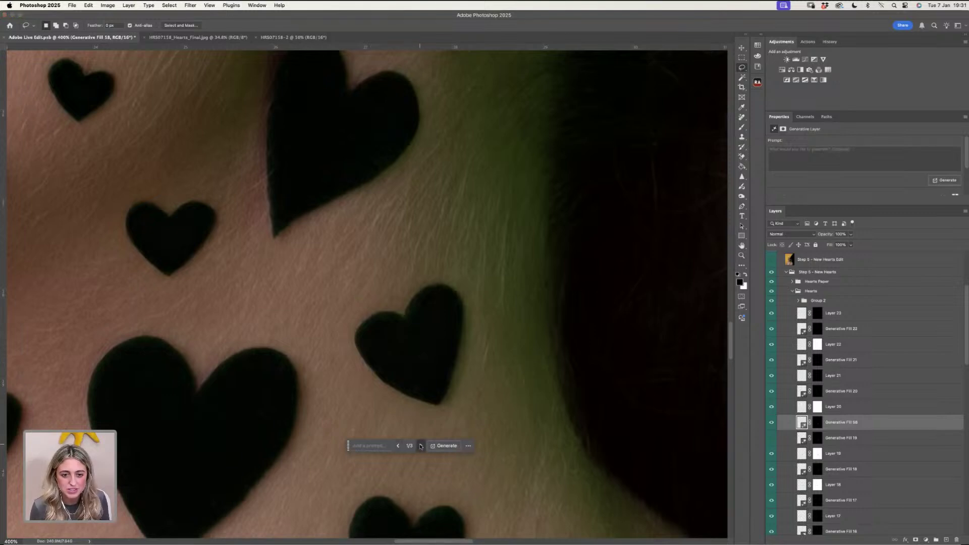
left_click(420, 446)
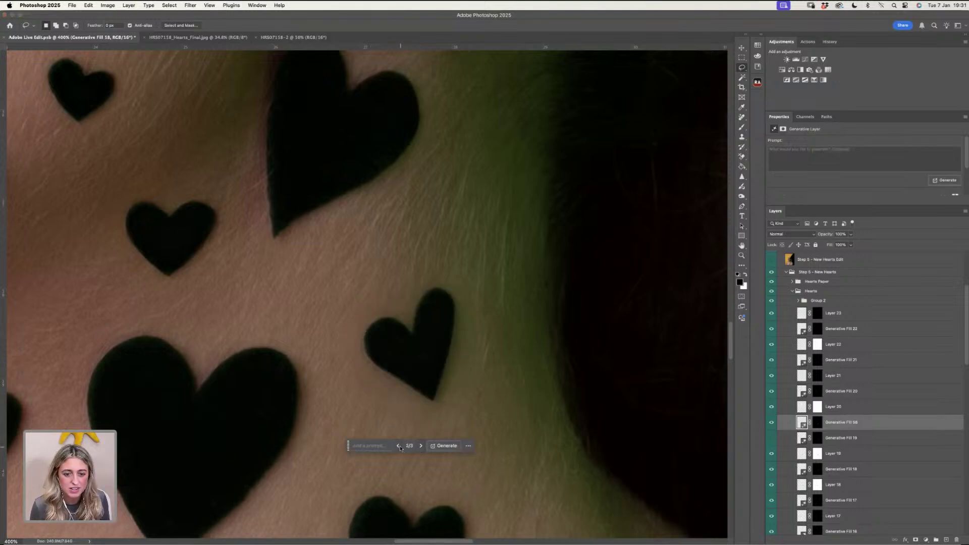
- Compare both fills on the neck heart, then hide the new fill and show the Generative Fill 19 layer
left_click(772, 424)
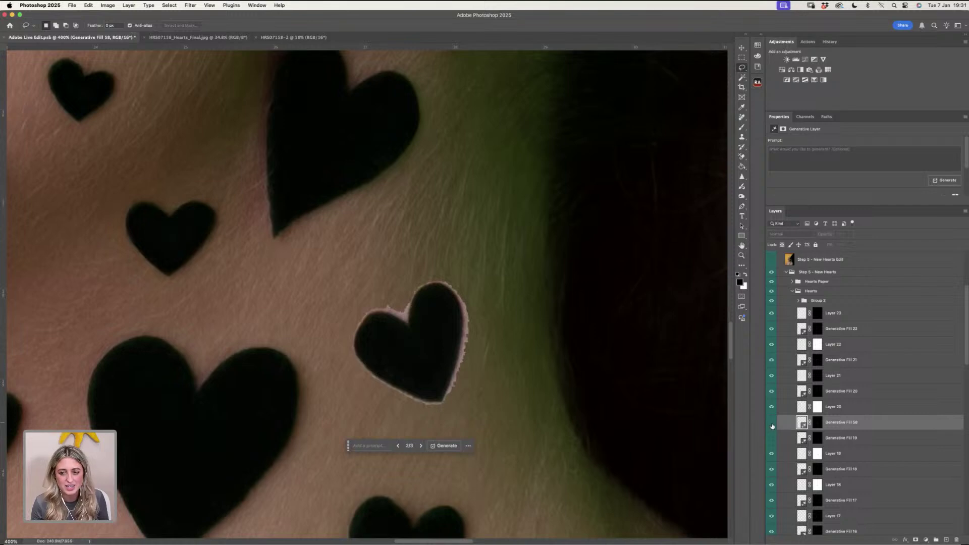
left_click(771, 424)
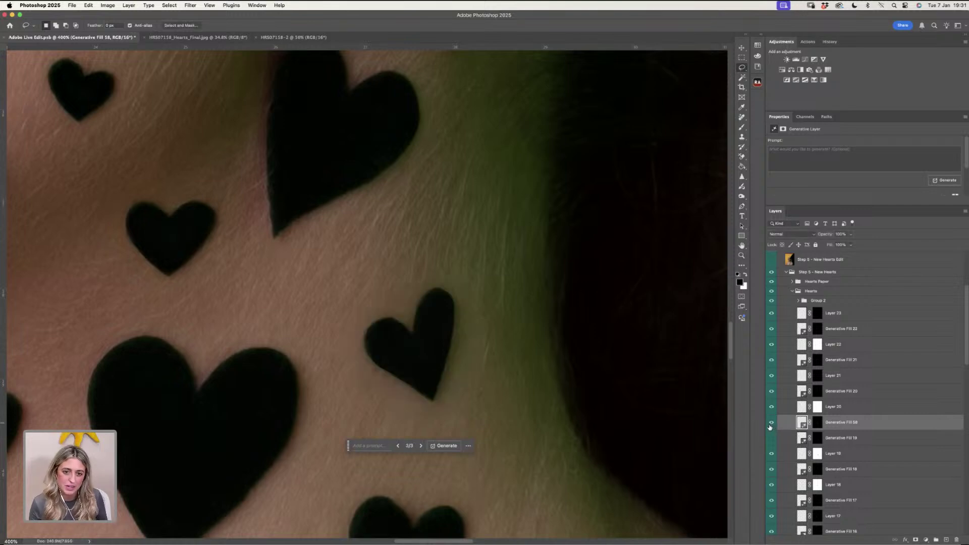
left_click(772, 424)
left_click(773, 438)
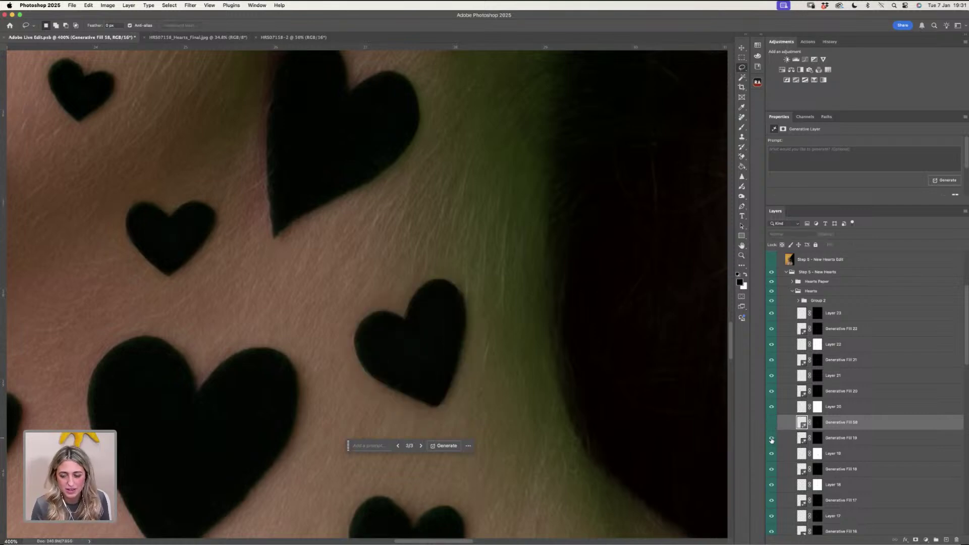
left_click(773, 438)
left_click(771, 438)
left_click(771, 438)
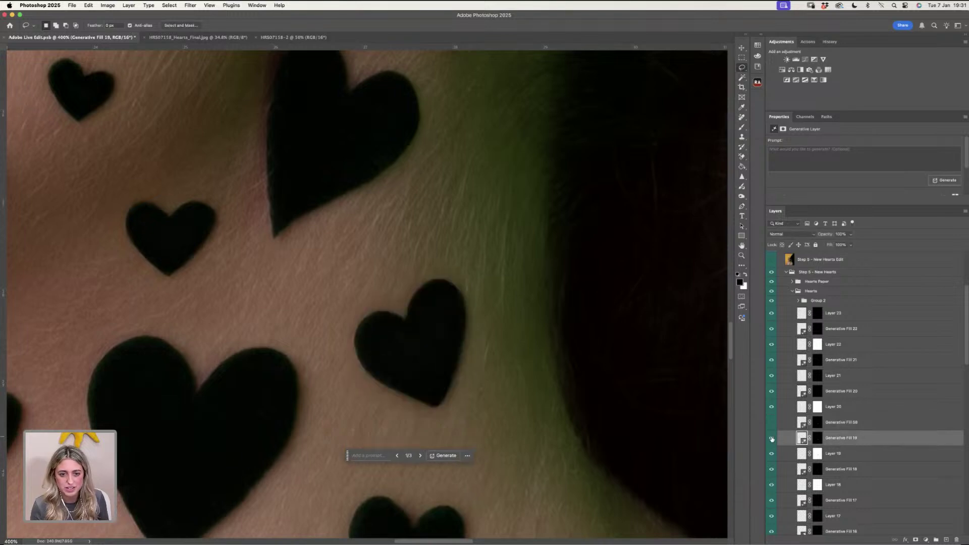
- Inspect the hearts on the paper cone up close and collapse the Hearts layer group
left_click(742, 256)
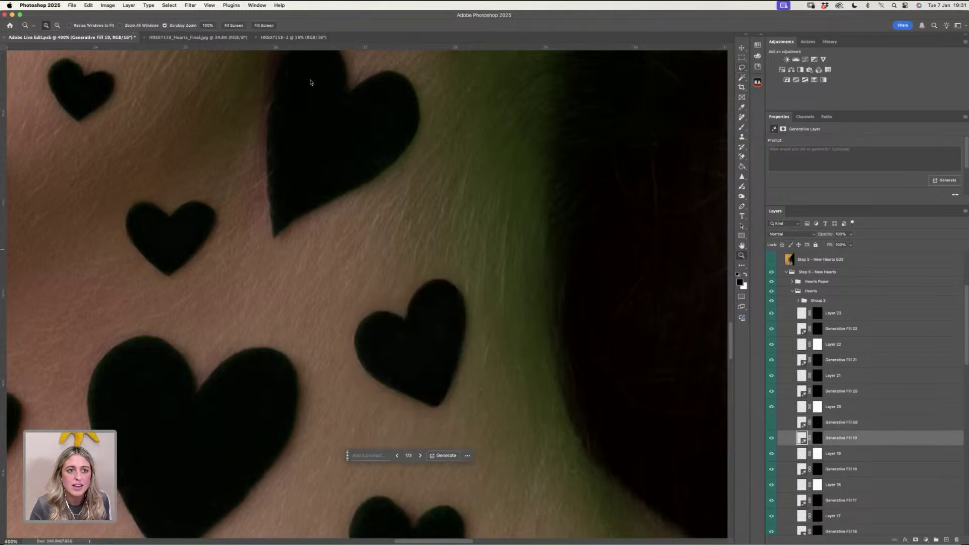
left_click(233, 26)
left_click(386, 279)
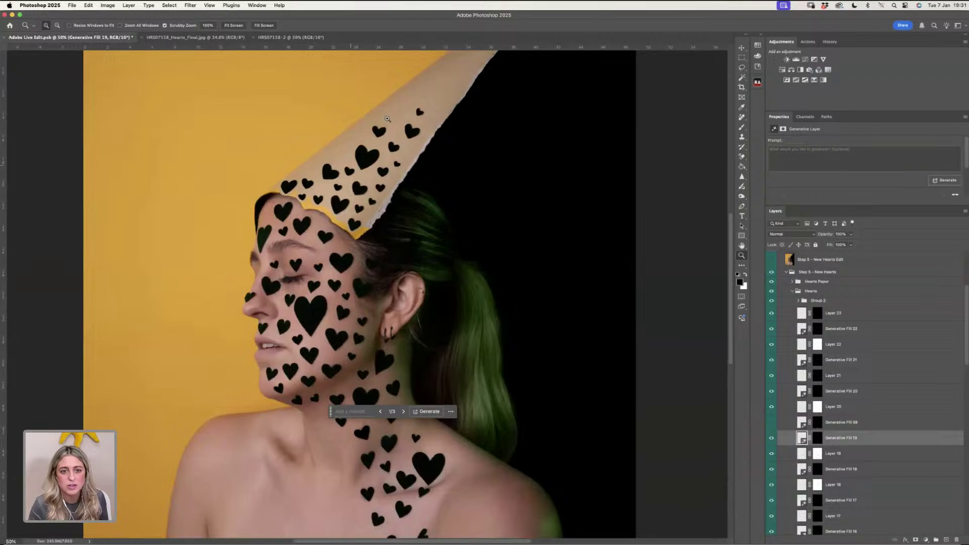
left_click(354, 167)
left_click(392, 116)
left_click(392, 117)
left_click(793, 291)
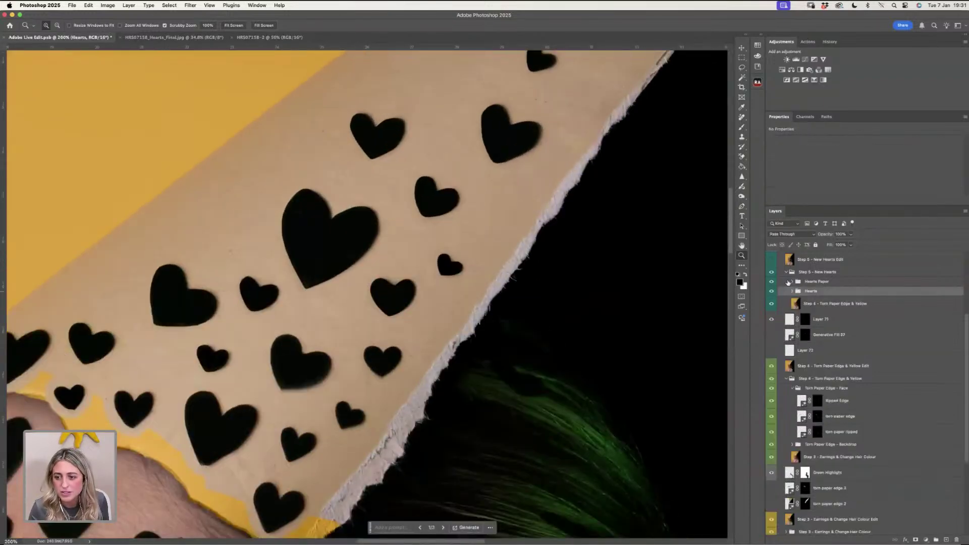
- Compare the cone with and without the Hearts Paper group, leaving the group visible and expanded
left_click(773, 282)
left_click(792, 281)
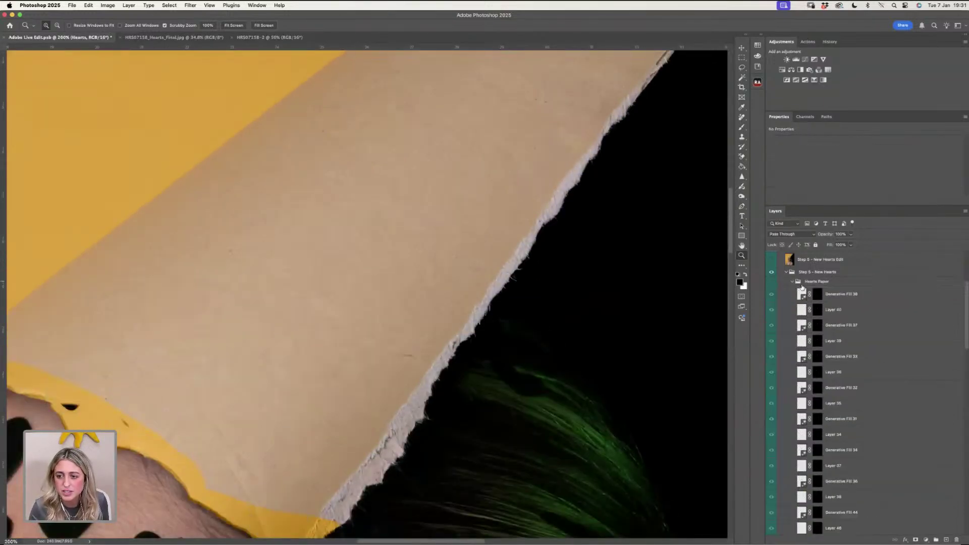
left_click(795, 282)
left_click(793, 282)
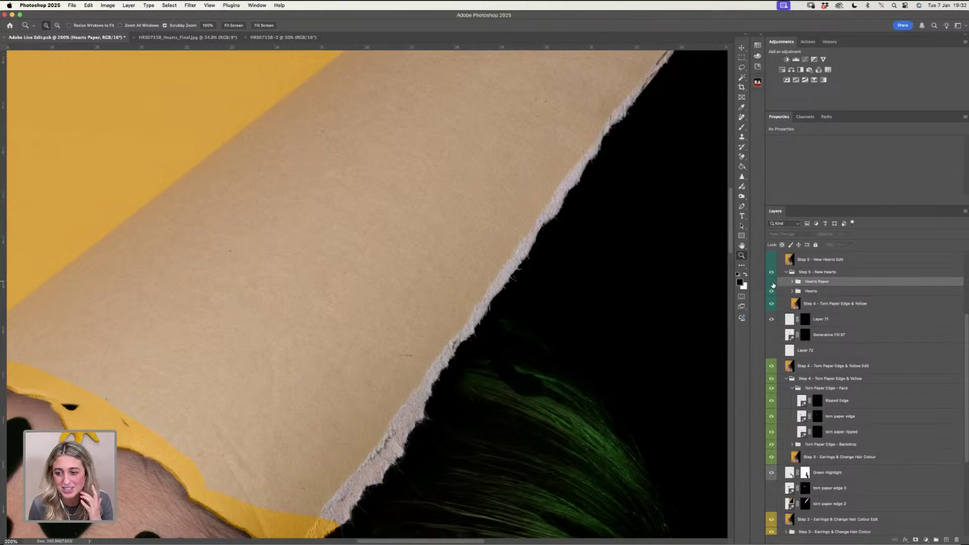
left_click(792, 282)
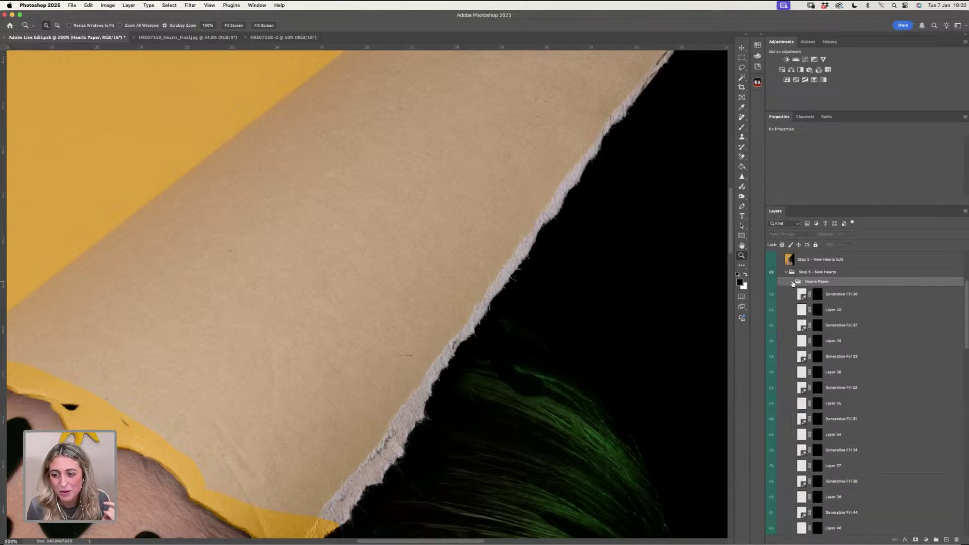
left_click(792, 282)
left_click(771, 281)
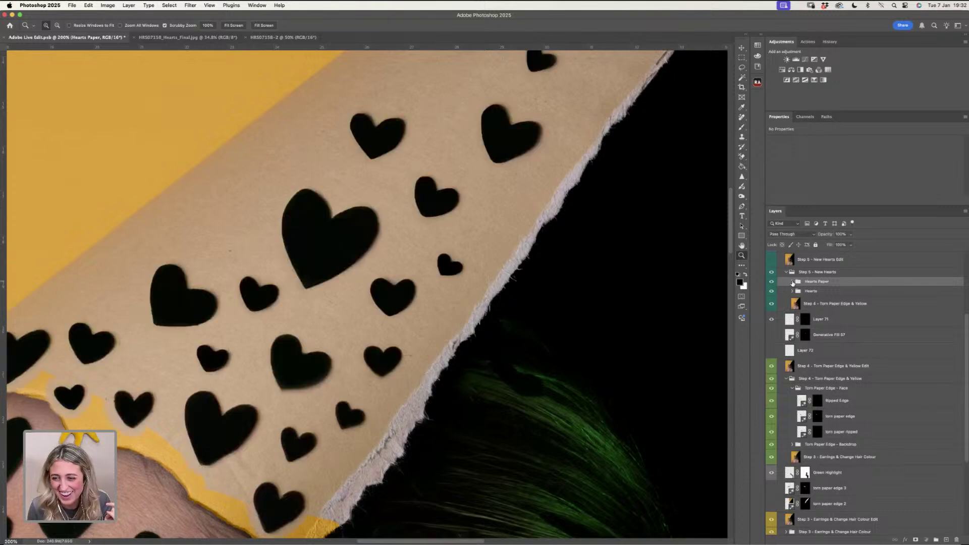
left_click(792, 281)
left_click(771, 281)
left_click(771, 282)
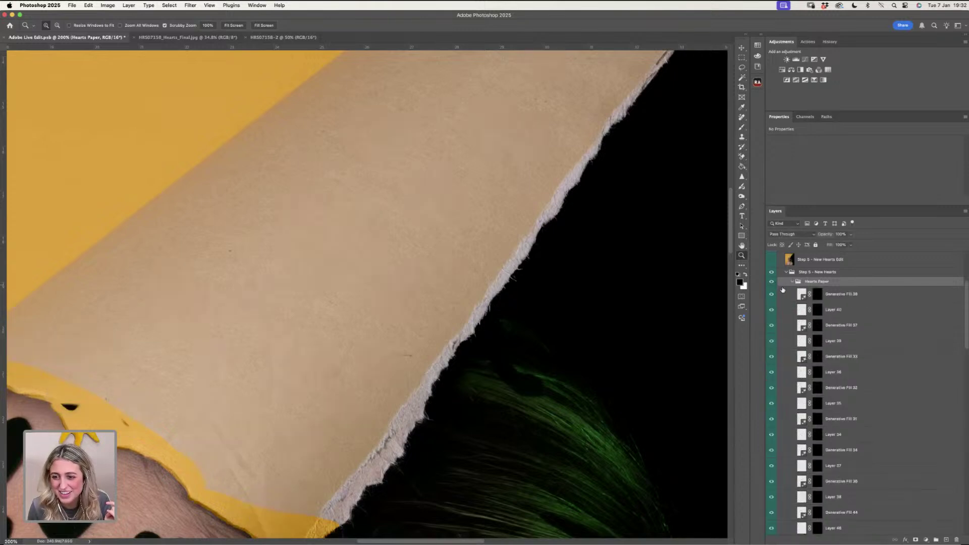
- Hide every layer in the Hearts Paper group except Layer 47
left_click_drag(768, 372, 769, 437)
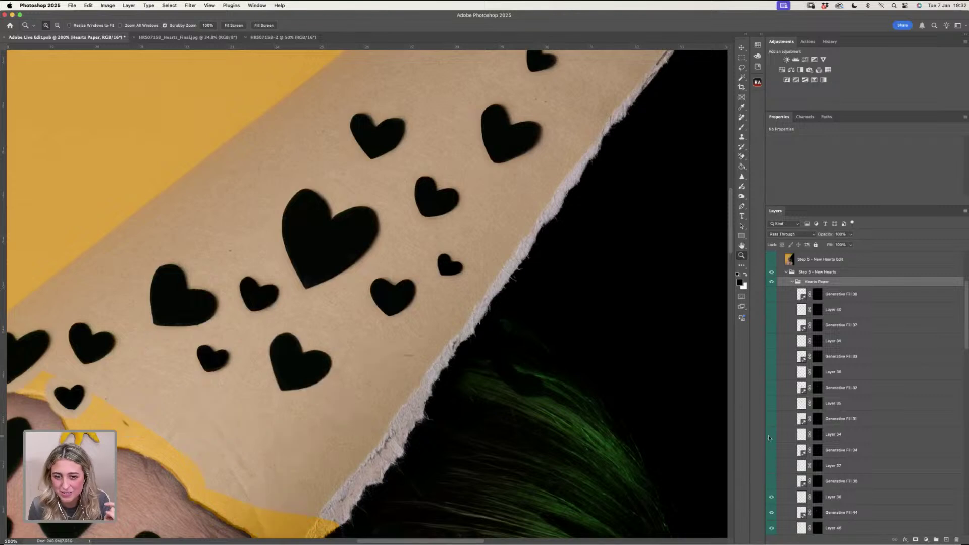
scroll(431, 258, "down", 5)
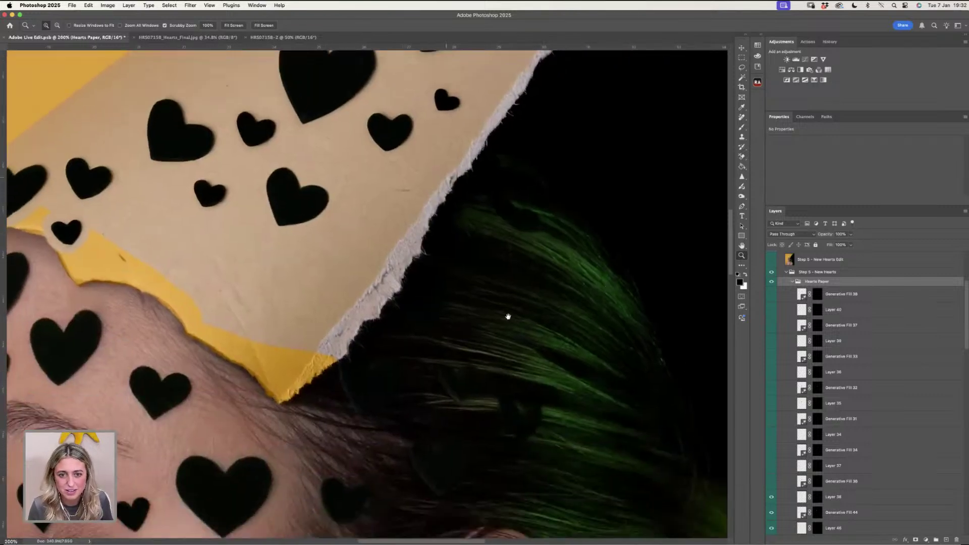
scroll(508, 317, "up", 4)
left_click_drag(966, 306, 966, 350)
left_click_drag(771, 327, 771, 479)
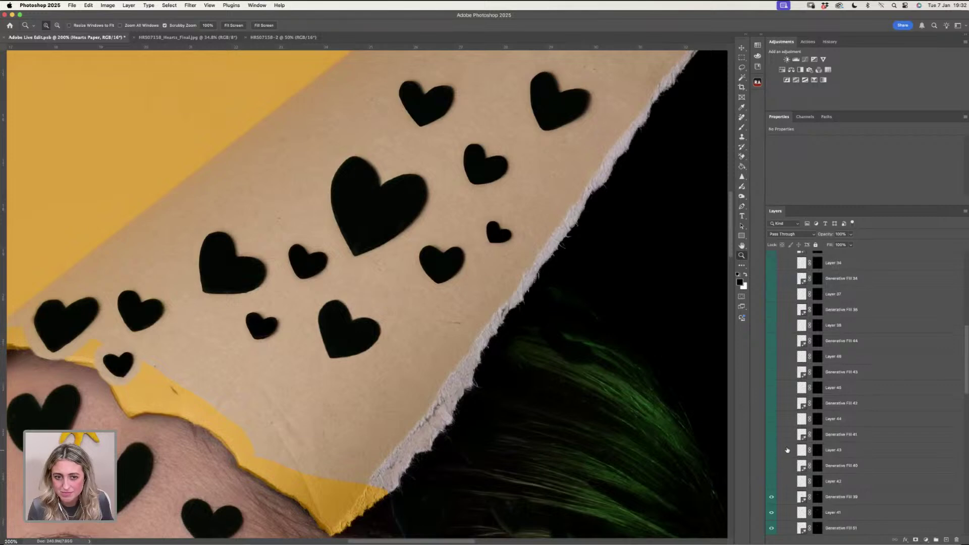
left_click_drag(966, 346, 846, 372)
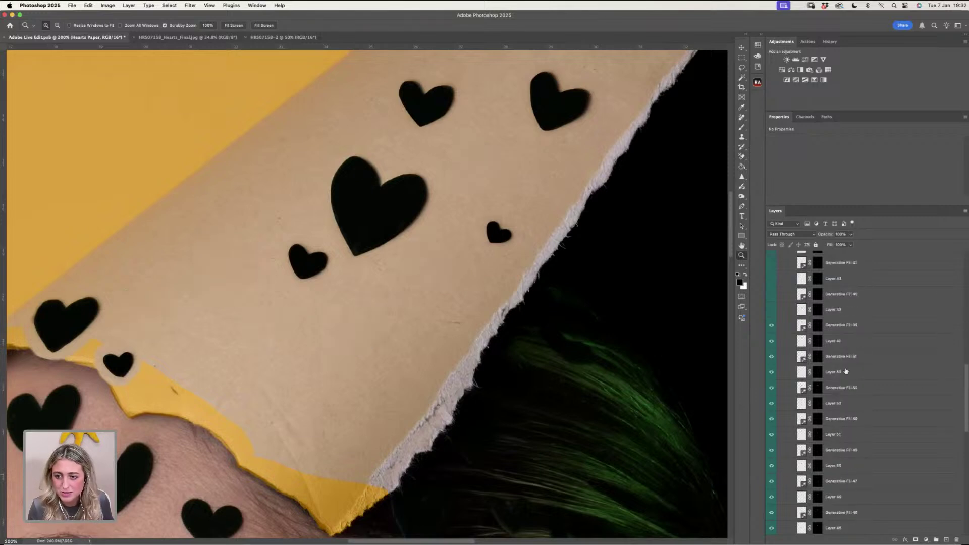
left_click_drag(771, 331, 771, 483)
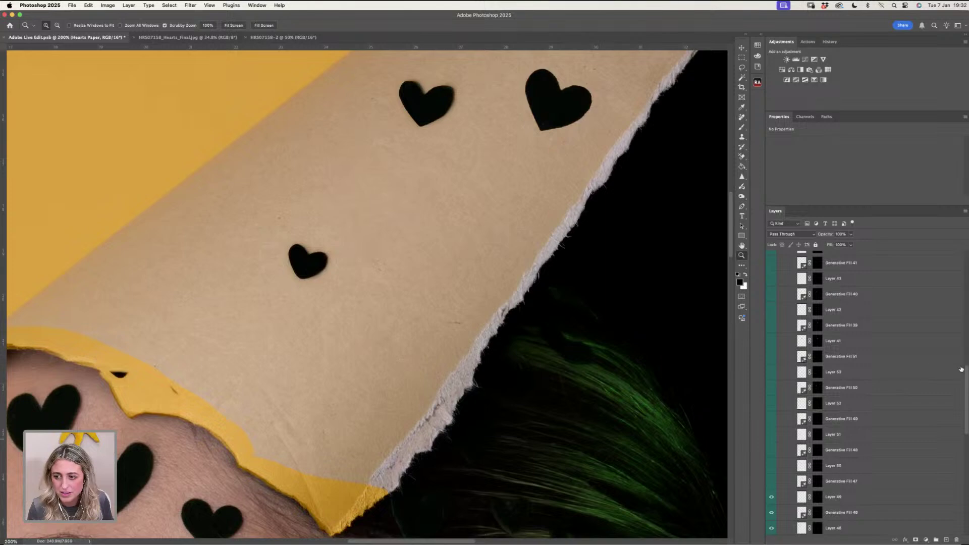
left_click_drag(964, 382, 964, 413)
left_click_drag(771, 372, 776, 424)
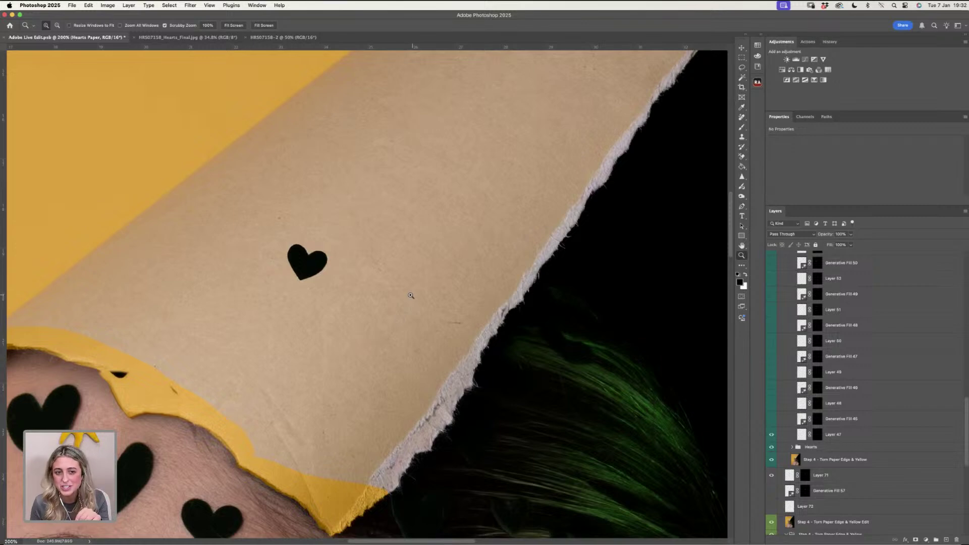
- Select Layer 47 and compare its heart with and without Generative Fill 45
left_click(303, 268)
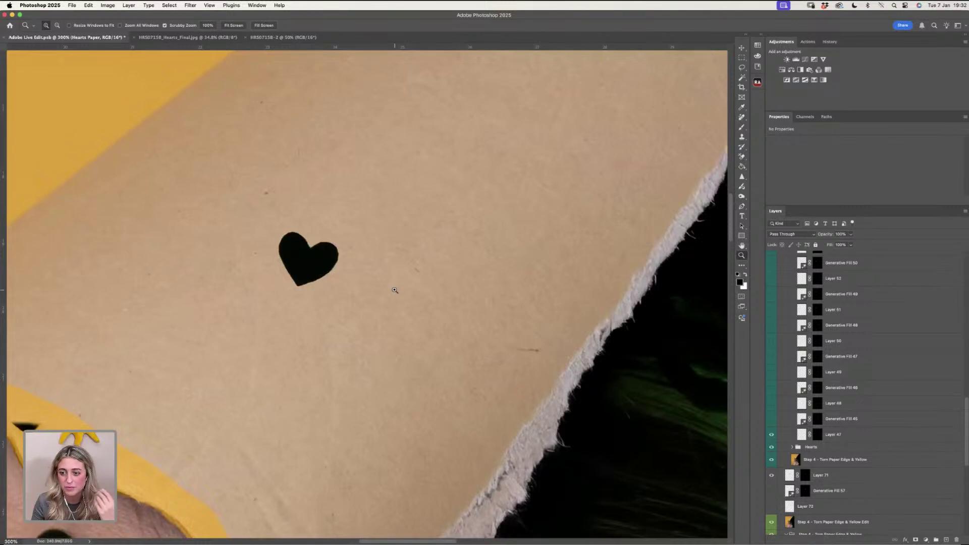
left_click(772, 420)
left_click(772, 420)
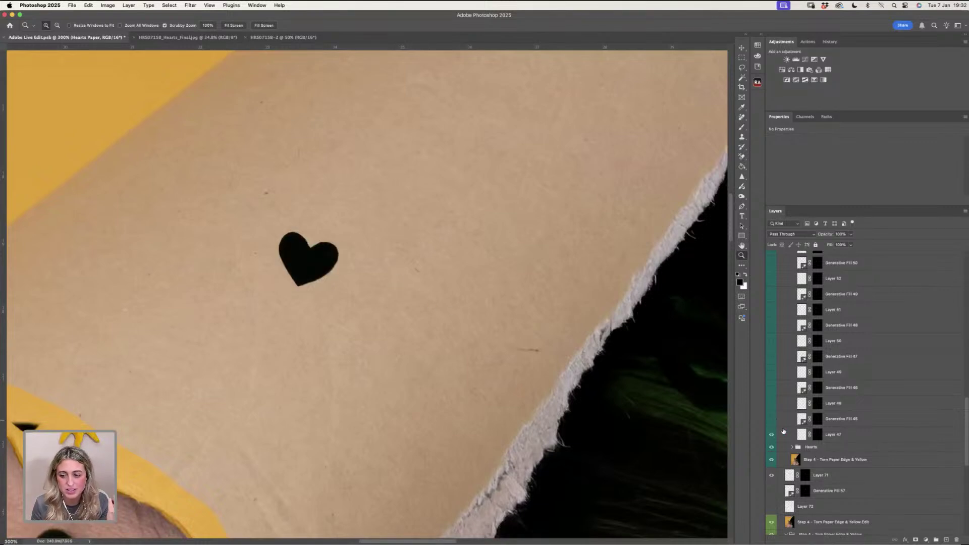
left_click(783, 434)
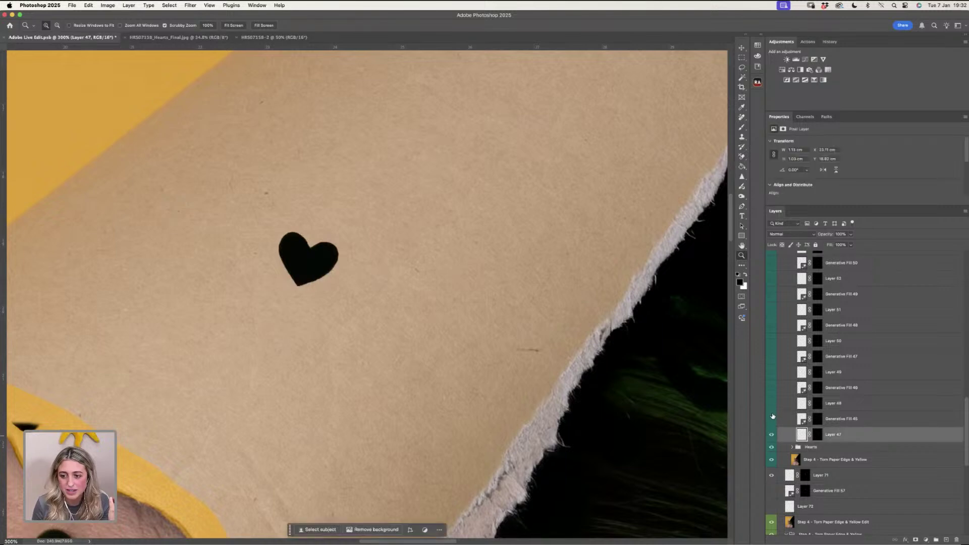
left_click(771, 420)
left_click(771, 420)
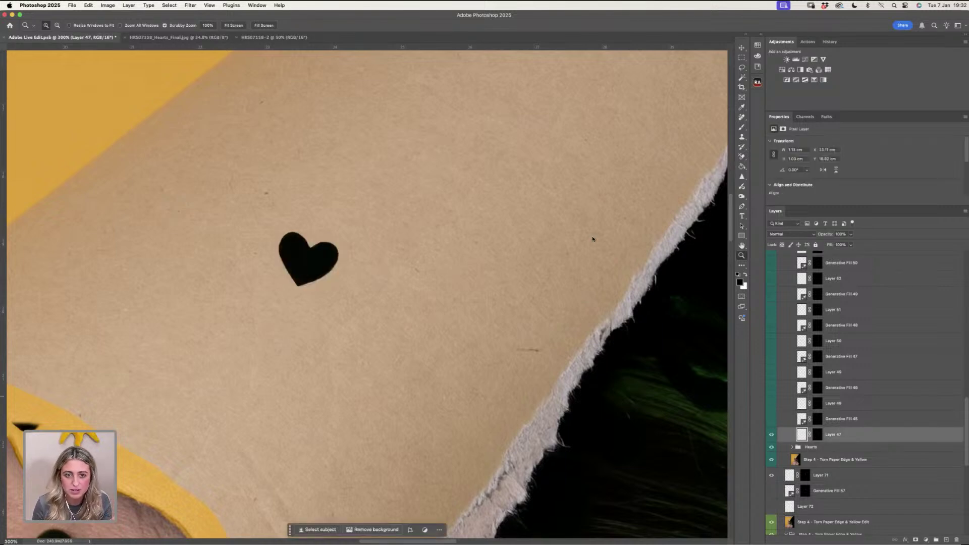
- Lasso a ring around the edge of the Layer 47 heart, then deselect it
key("l")
mouse_move(294, 237)
left_mouse_down()
mouse_move(337, 264)
mouse_move(303, 286)
mouse_move(347, 250)
mouse_move(337, 275)
mouse_move(290, 291)
mouse_move(294, 237)
mouse_move(348, 257)
mouse_move(343, 270)
left_mouse_up()
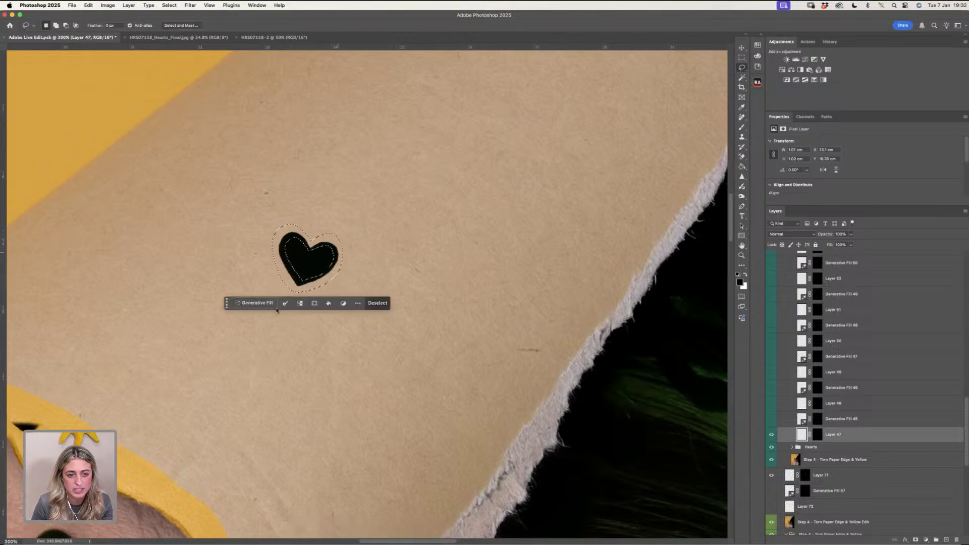
left_click(458, 241)
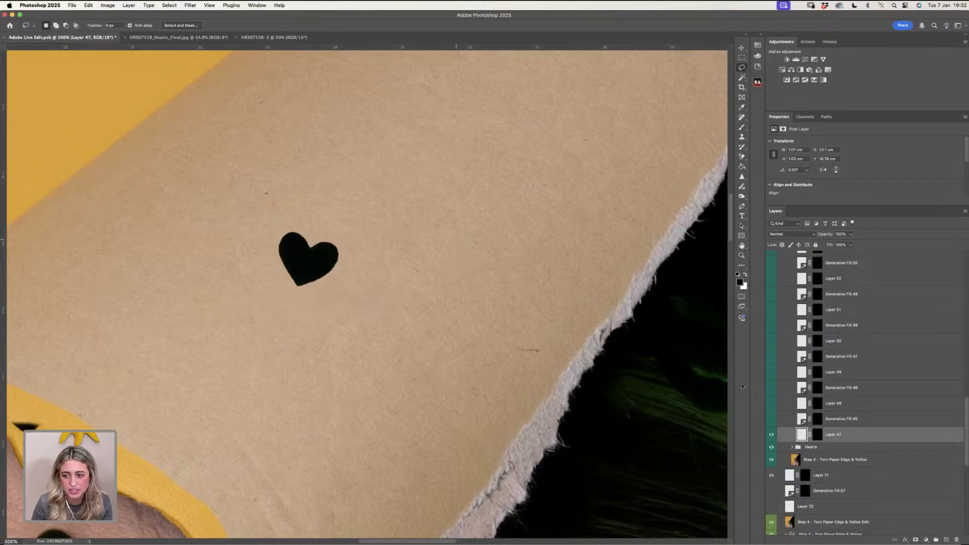
- Show Generative Fill 45, then select Layer 48 and make its heart visible
left_click(771, 419)
left_click(838, 403)
left_click(771, 403)
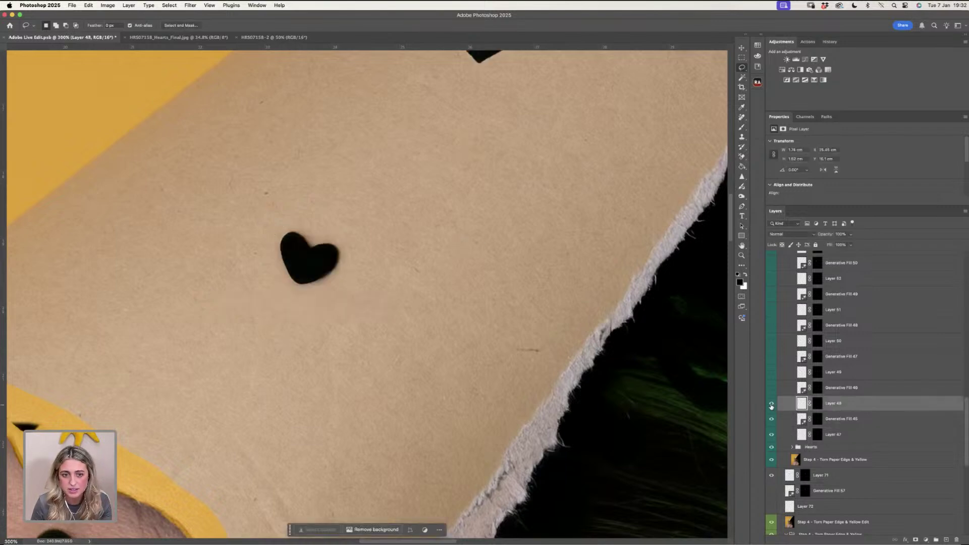
- Lasso around the Layer 48 heart, subtract its interior to leave an edge ring, and clear the selection
left_click_drag(520, 108, 491, 270)
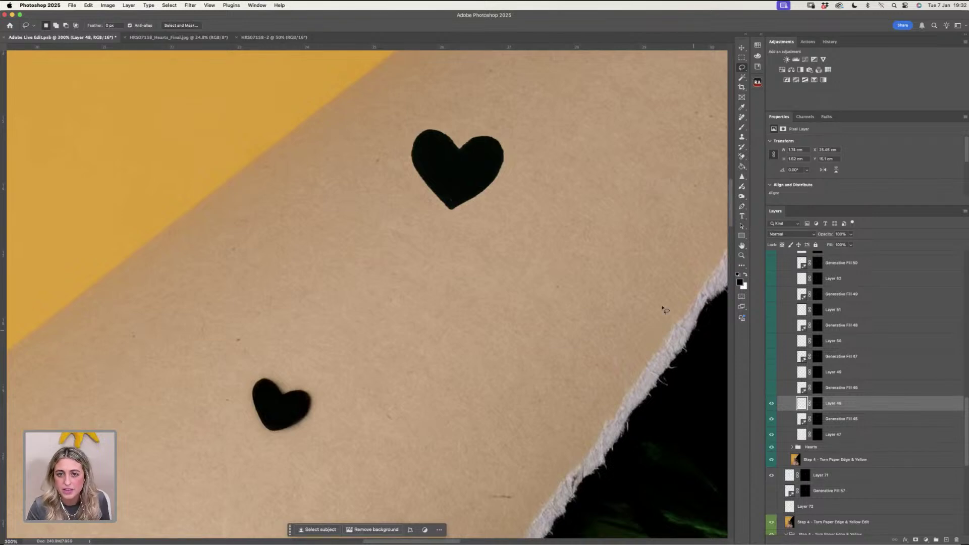
mouse_move(431, 136)
left_mouse_down()
mouse_move(454, 161)
mouse_move(490, 165)
left_mouse_up()
mouse_move(451, 205)
left_mouse_down()
mouse_move(503, 161)
mouse_move(471, 136)
mouse_move(494, 127)
mouse_move(458, 140)
mouse_move(496, 149)
mouse_move(451, 206)
mouse_move(478, 203)
mouse_move(510, 167)
mouse_move(498, 126)
mouse_move(412, 135)
mouse_move(434, 202)
mouse_move(456, 200)
mouse_move(419, 156)
mouse_move(439, 137)
left_mouse_up()
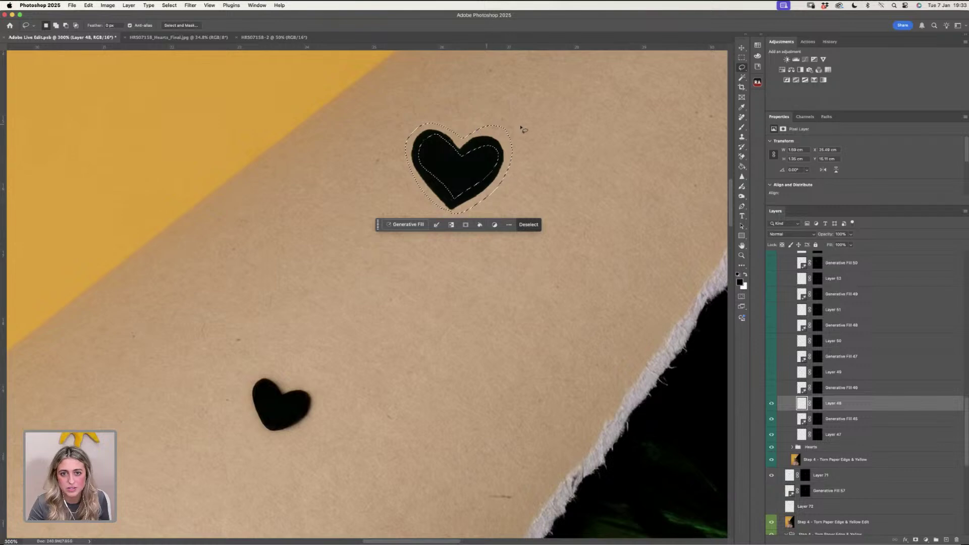
key("super+d")
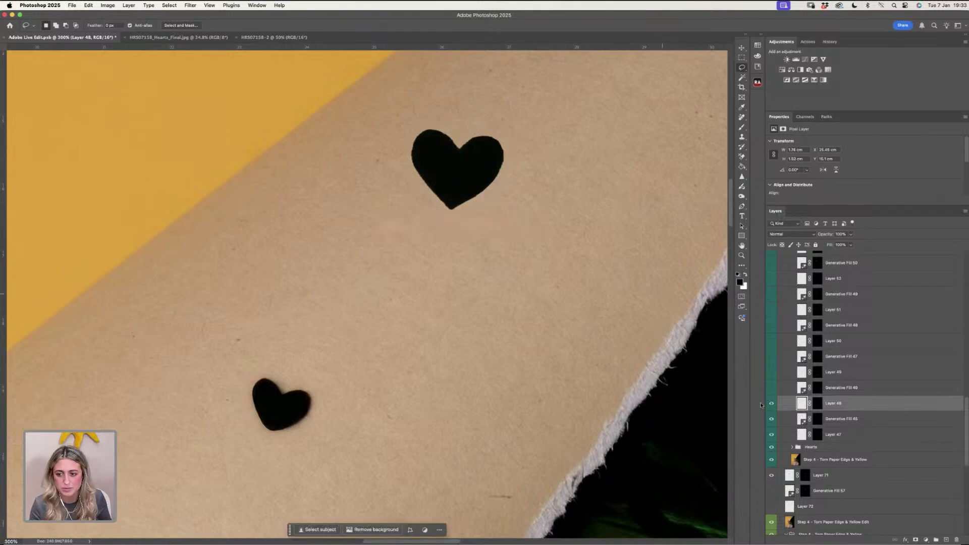
- Show the Generative Fill 46 and Layer 49 layers
left_click(772, 388)
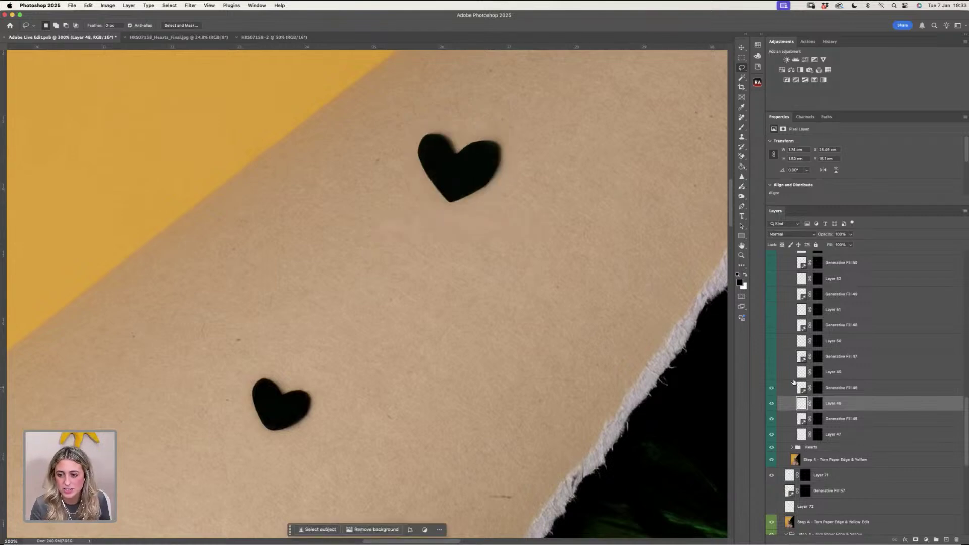
left_click(772, 372)
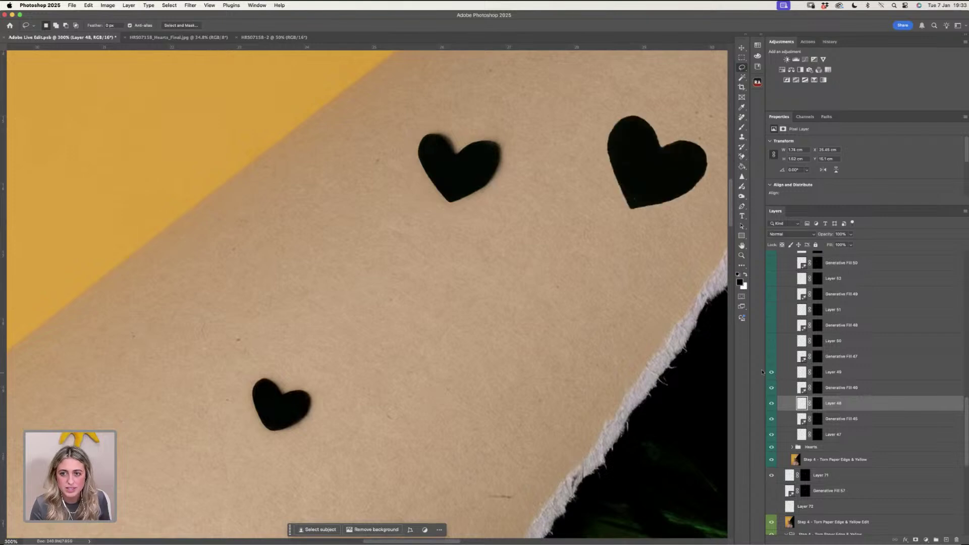
- Show the Generative Fill 47, Layer 50 and Generative Fill 48 layers for the hearts on the paper cone
left_click_drag(629, 231, 488, 297)
left_click(772, 358)
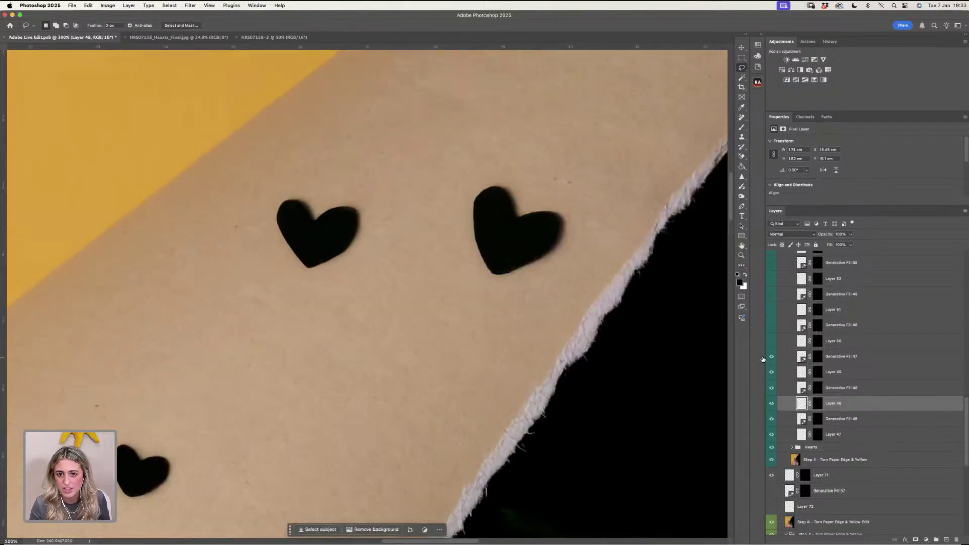
left_click_drag(566, 336, 630, 254)
left_click(772, 341)
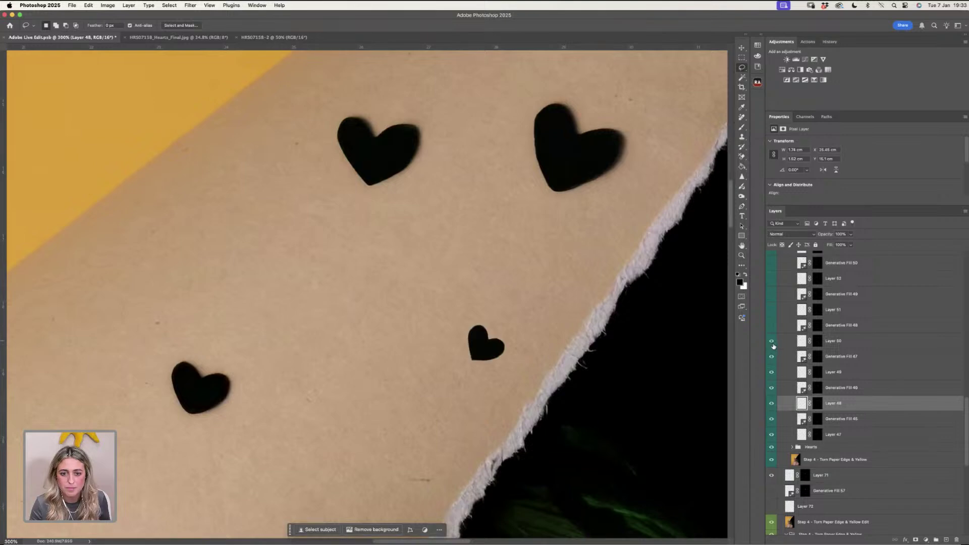
left_click(771, 326)
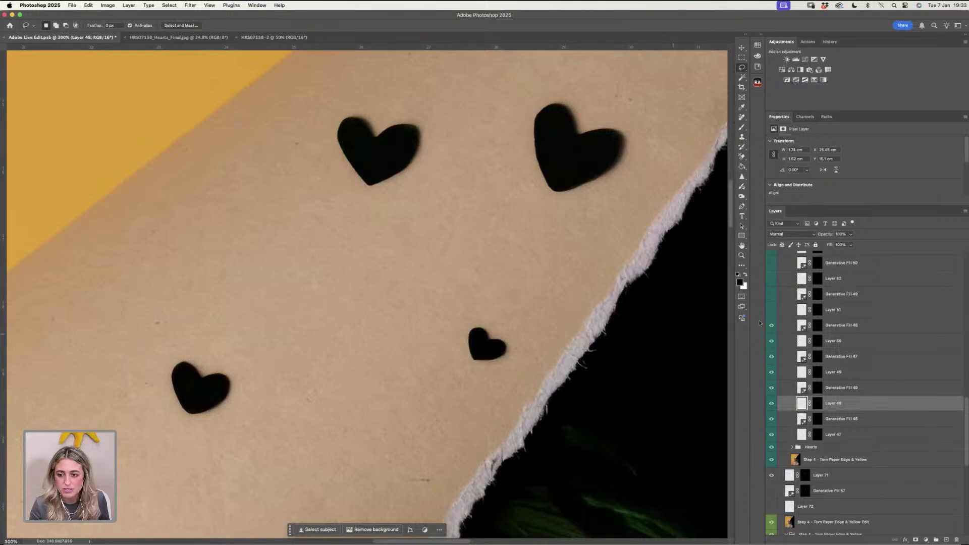
- Show the Layer 51, Generative Fill 49 and Layer 52 hearts on the paper cone
left_click(772, 310)
left_click_drag(547, 353, 471, 487)
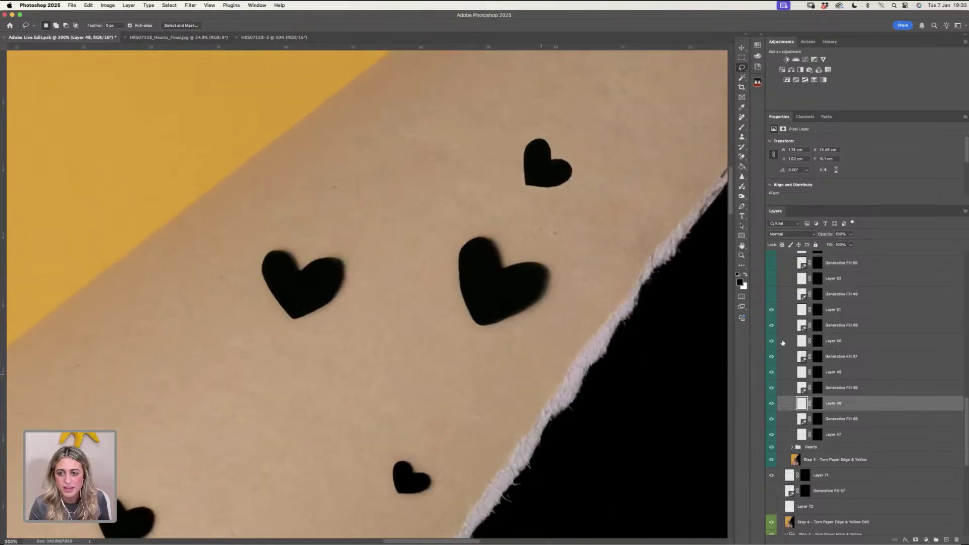
left_click(772, 294)
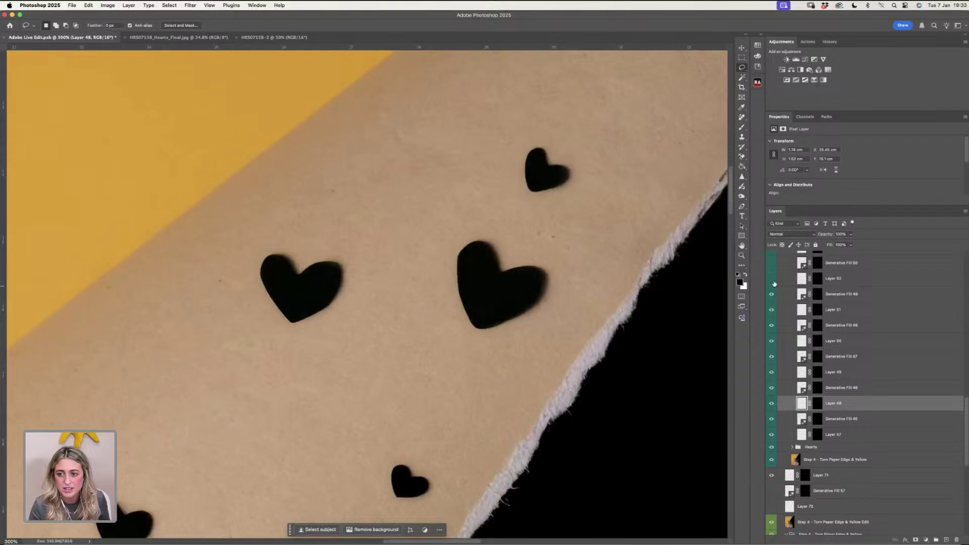
left_click(771, 279)
- Show Generative Fill 50 to blend the heart at the torn edge above the forehead
left_click_drag(461, 278, 640, 95)
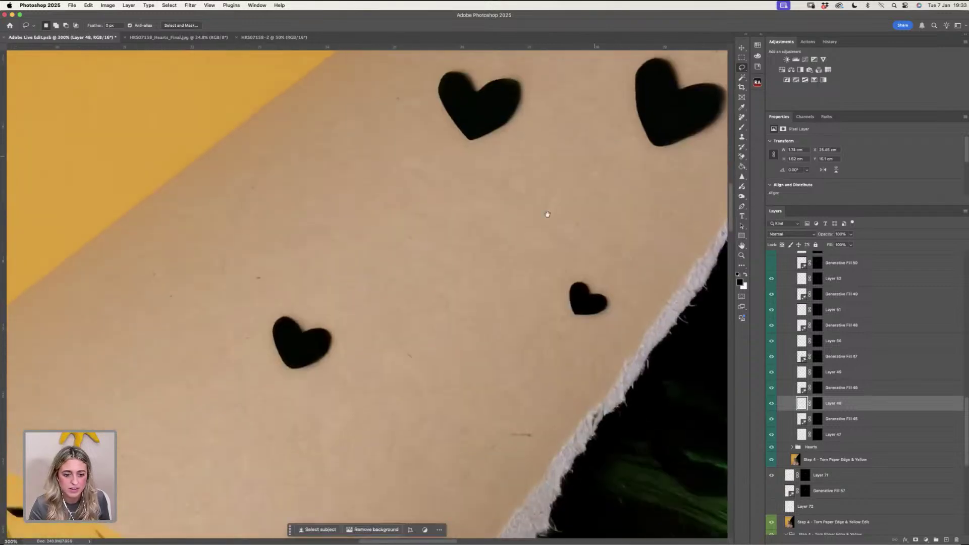
left_click_drag(527, 262, 621, 149)
left_click_drag(435, 254, 632, 295)
left_click_drag(419, 302, 506, 286)
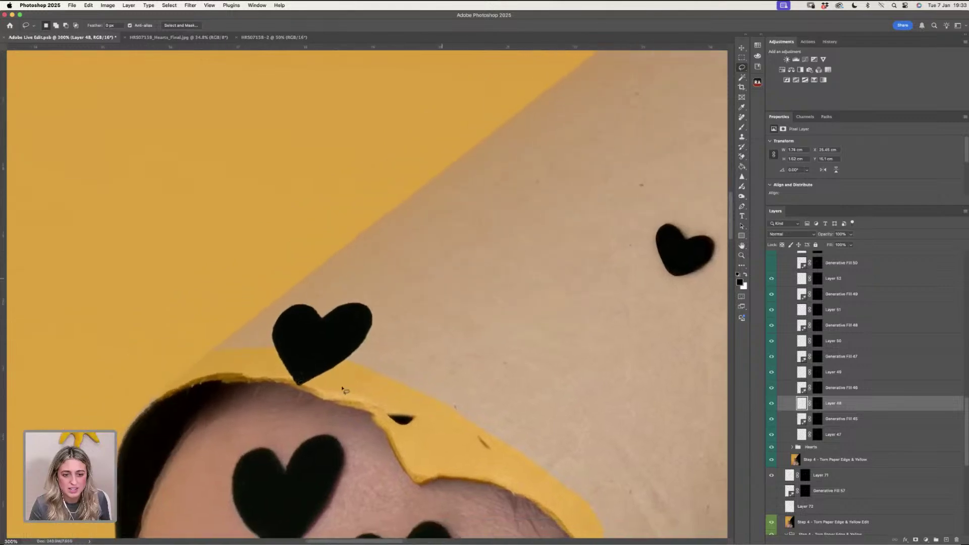
left_click(771, 263)
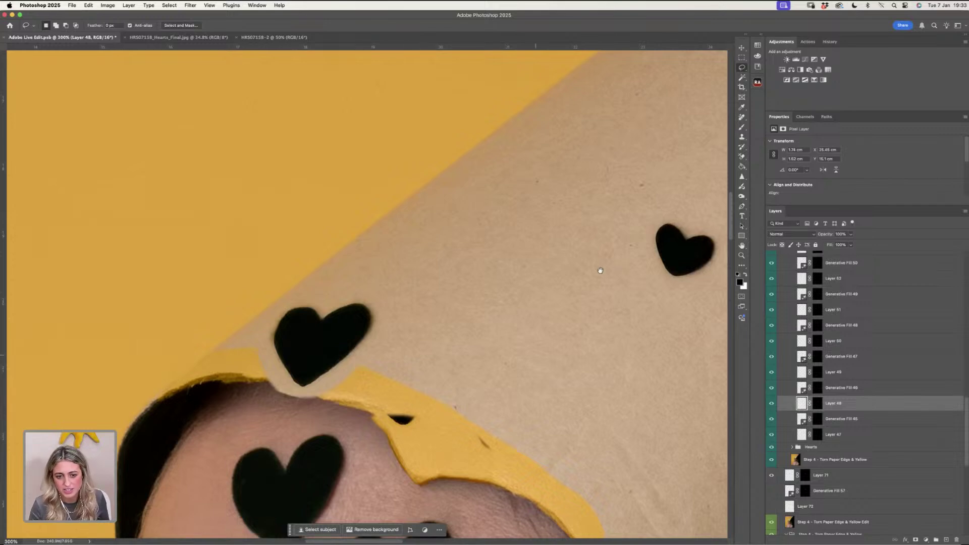
- With the whole cone in view, show Layer 53, Generative Fill 51 and Layer 41
left_click_drag(577, 288, 471, 323)
scroll(967, 370, "up", 5)
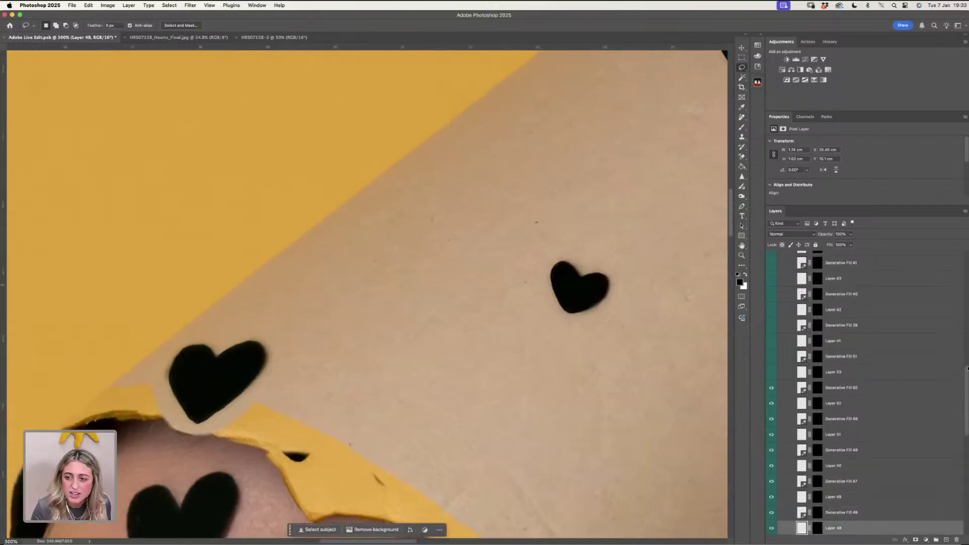
scroll(967, 370, "up", 2)
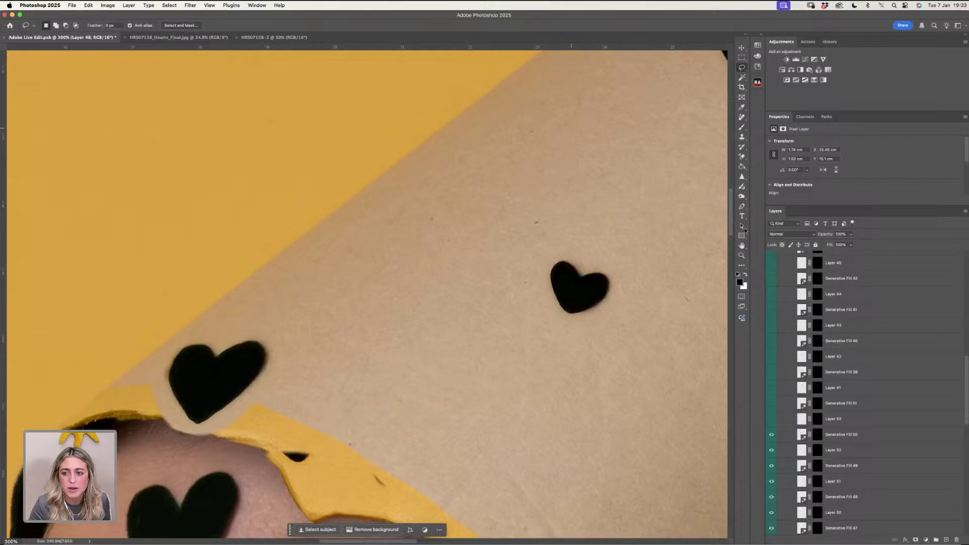
left_click(742, 255)
left_click(576, 230, "alt")
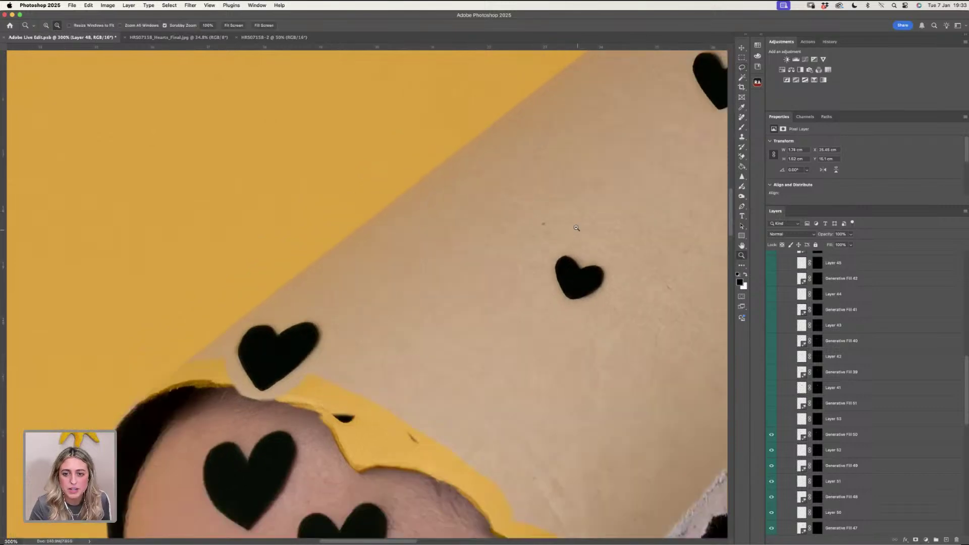
left_click(577, 230, "alt")
left_click(577, 227, "alt")
left_click_drag(646, 184, 540, 229)
left_click(543, 238)
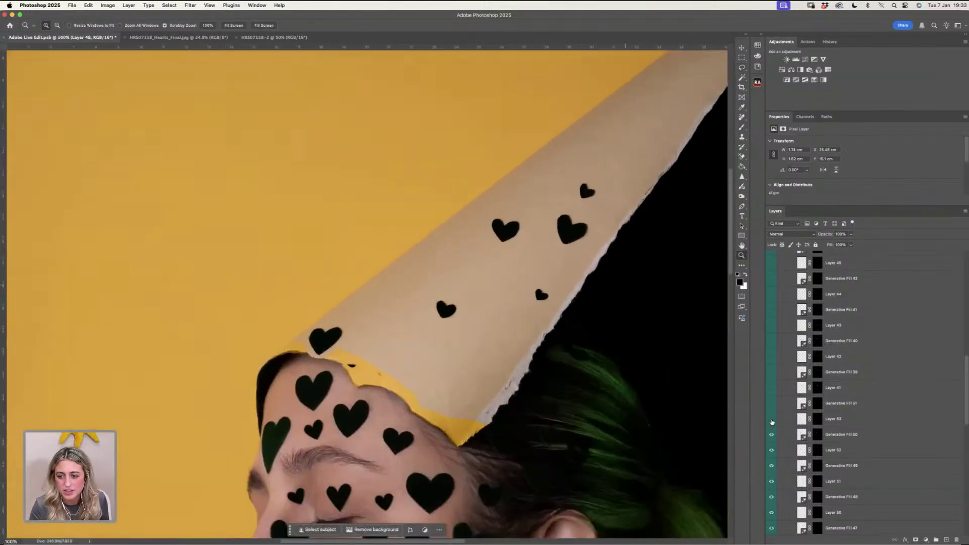
left_click(771, 420)
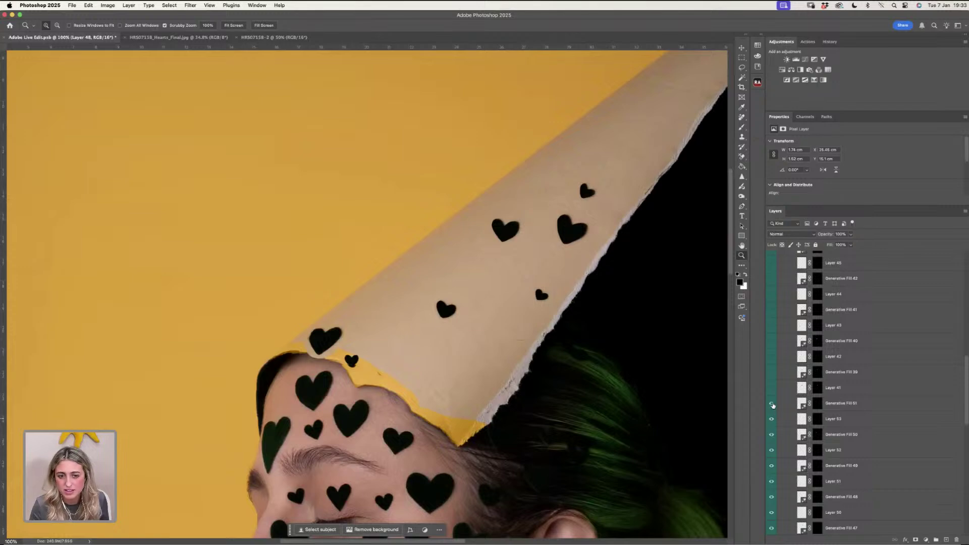
left_click(772, 404)
left_click(771, 388)
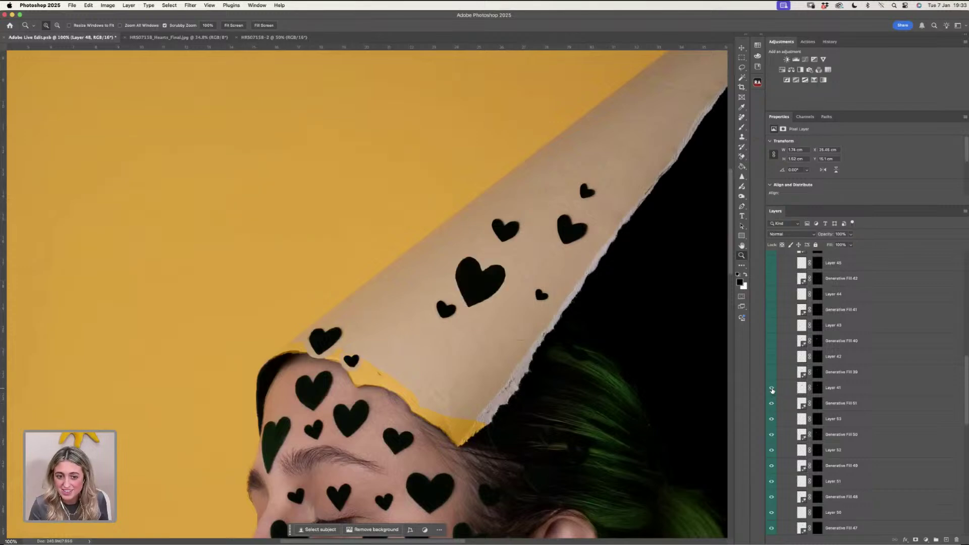
- Show the cone's heart and fill layers from Layer 42 up to the generative fill directly above Layer 37
left_click(771, 357)
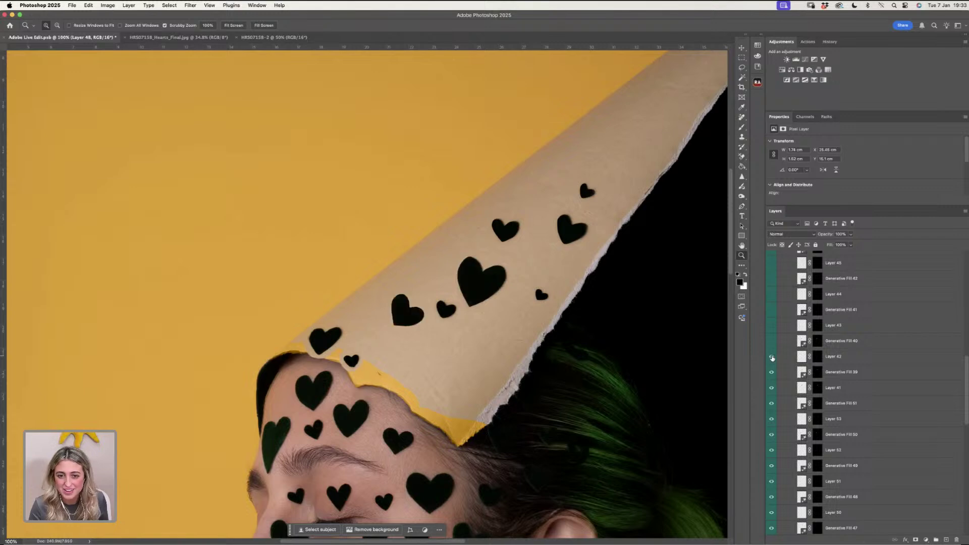
left_click(771, 326)
left_click_drag(771, 309, 771, 278)
scroll(967, 361, "up", 10)
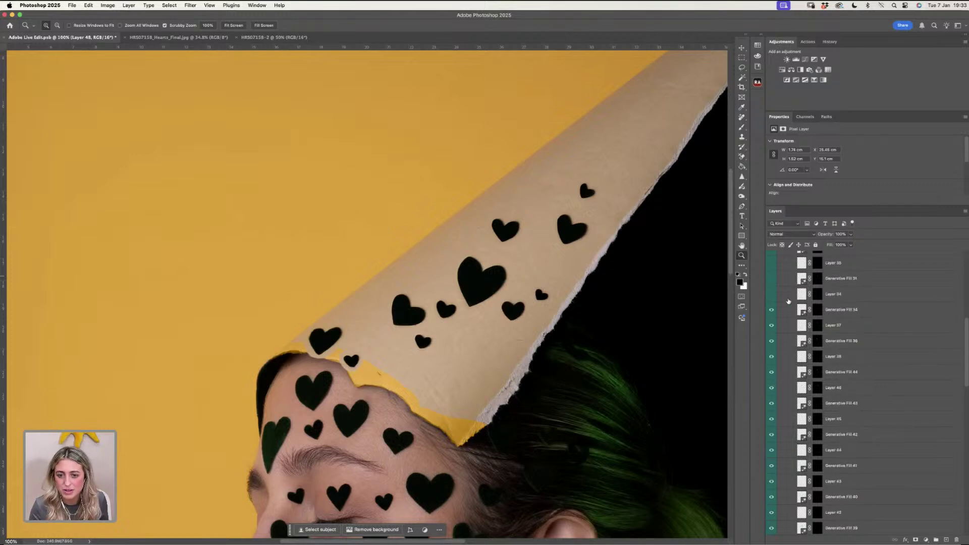
- Show the remaining paper heart layers from Layer 34 up to Generative Fill 38
scroll(965, 331, "up", 4)
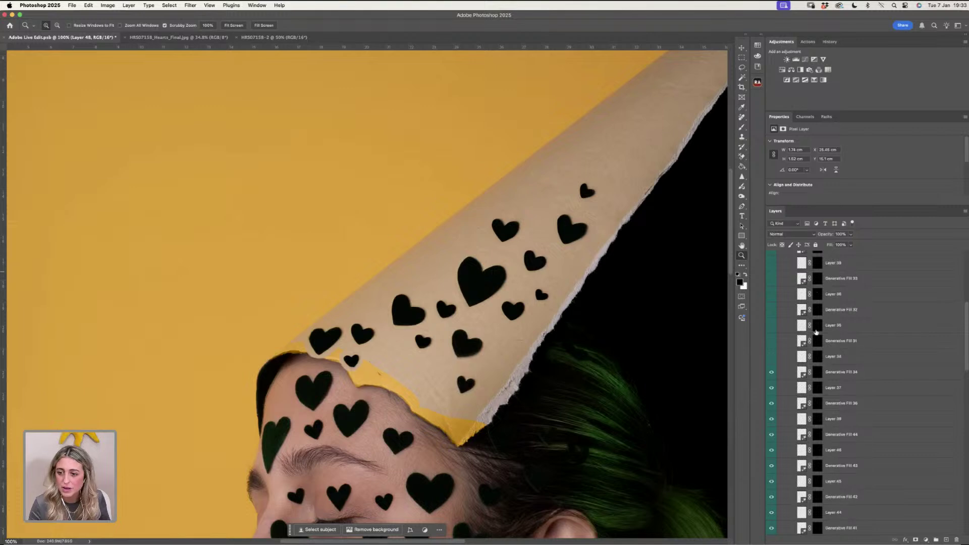
left_click(771, 356)
left_click_drag(772, 347, 771, 279)
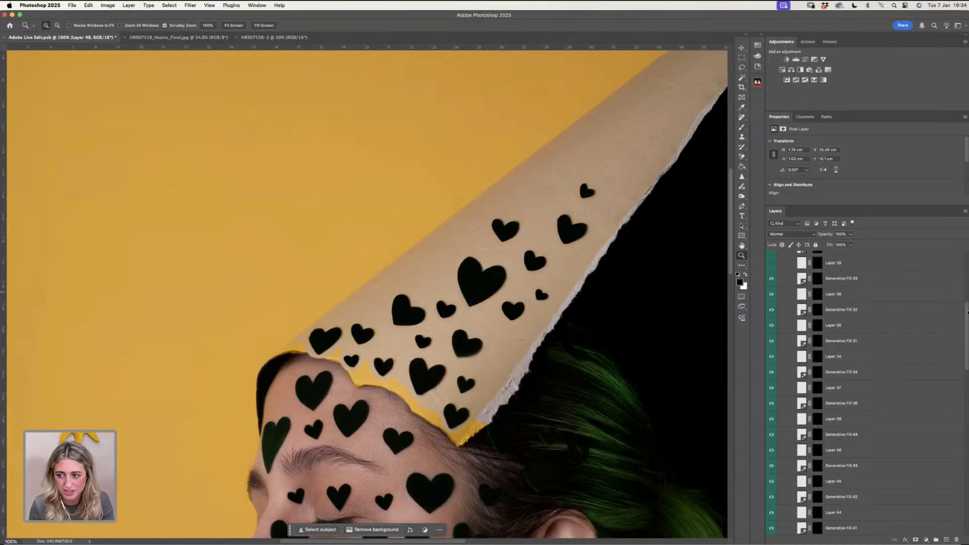
scroll(968, 312, "up", 5)
left_click_drag(771, 342, 771, 297)
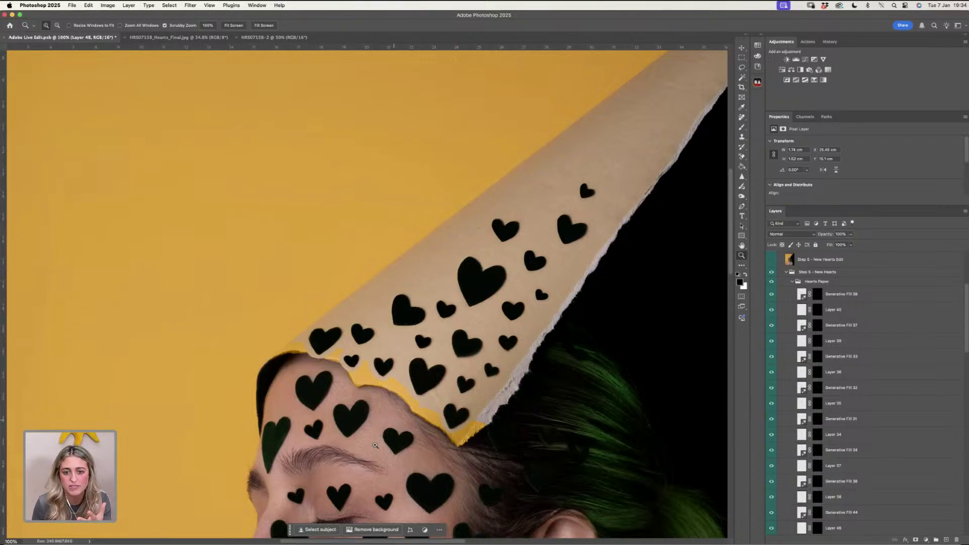
- Collapse the Hearts Paper and Step 5 - New Hearts groups, and show the Step 5 - New Hearts Edit layer
left_click(792, 282)
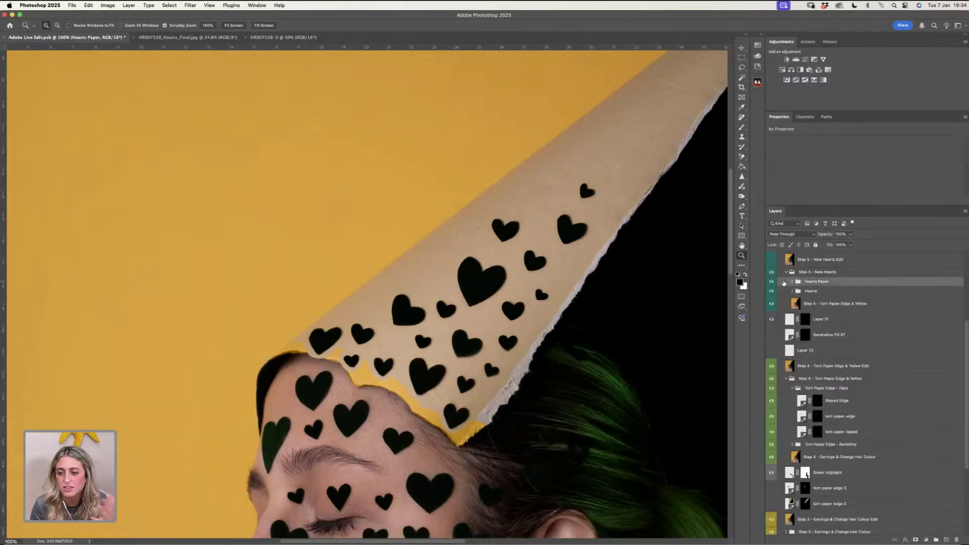
left_click(787, 273)
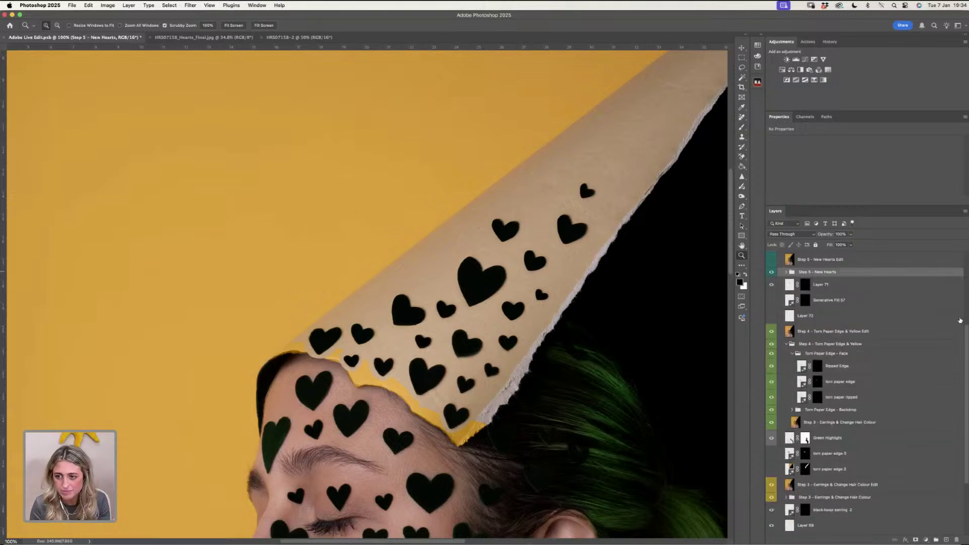
scroll(968, 339, "up", 1)
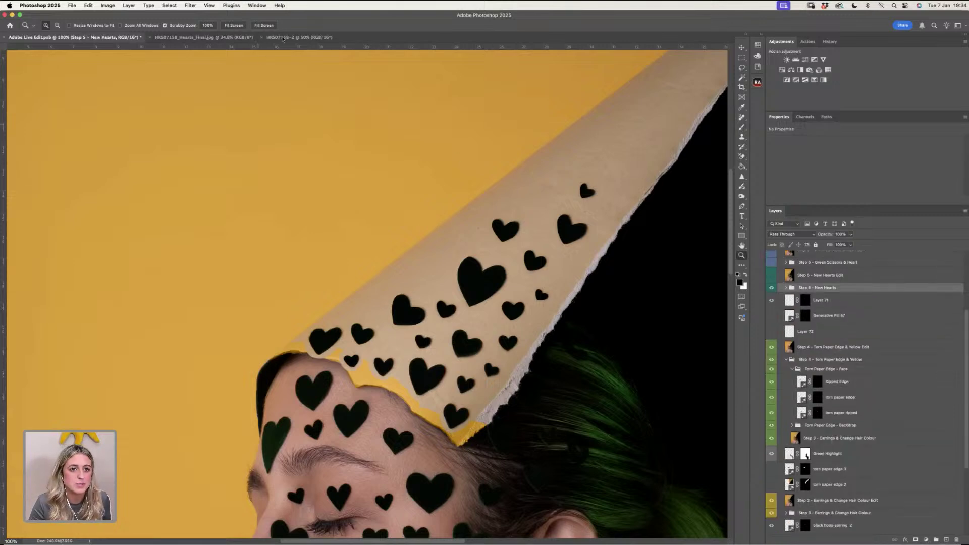
key("super+0")
left_click(772, 275)
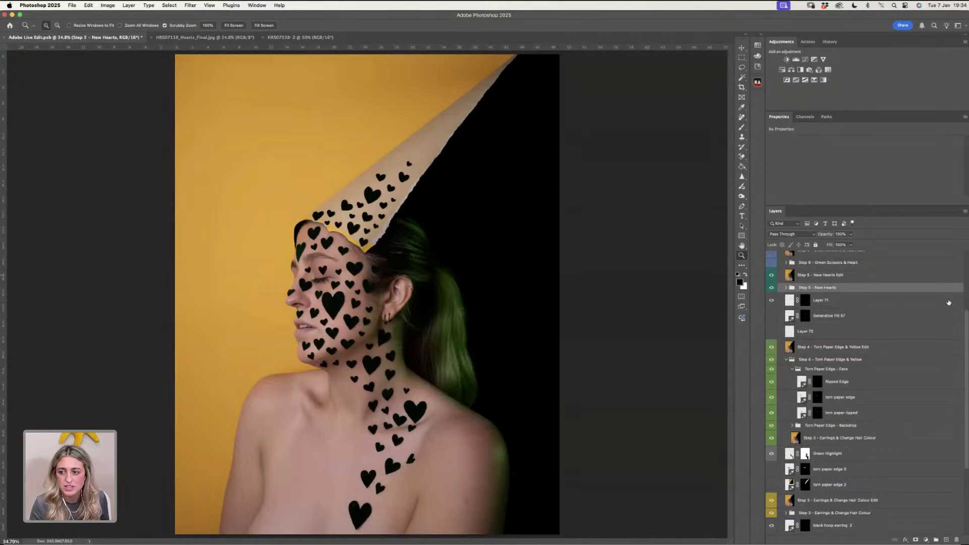
- Expand the Step 6 - Green Scissors & Heart group with the paper cone in closer view
scroll(964, 319, "up", 5)
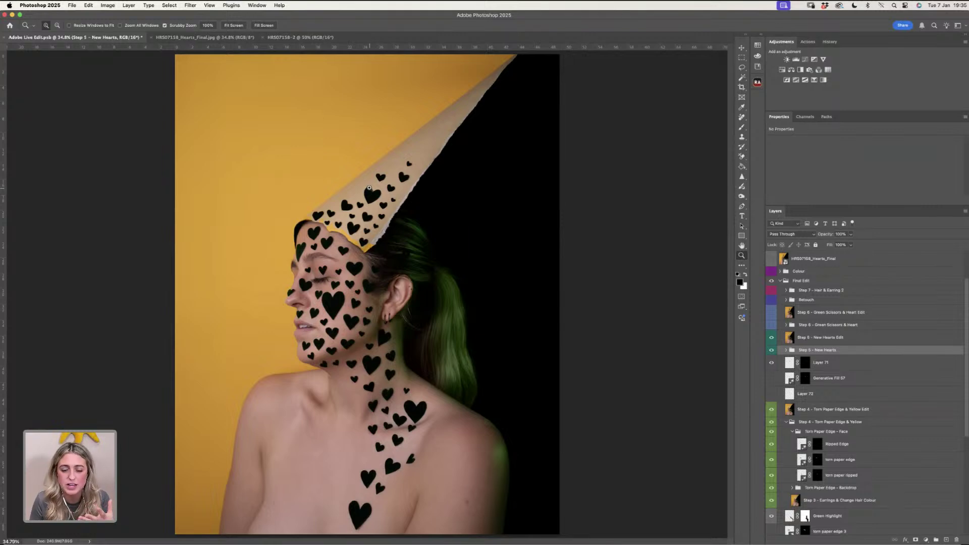
left_click(371, 146)
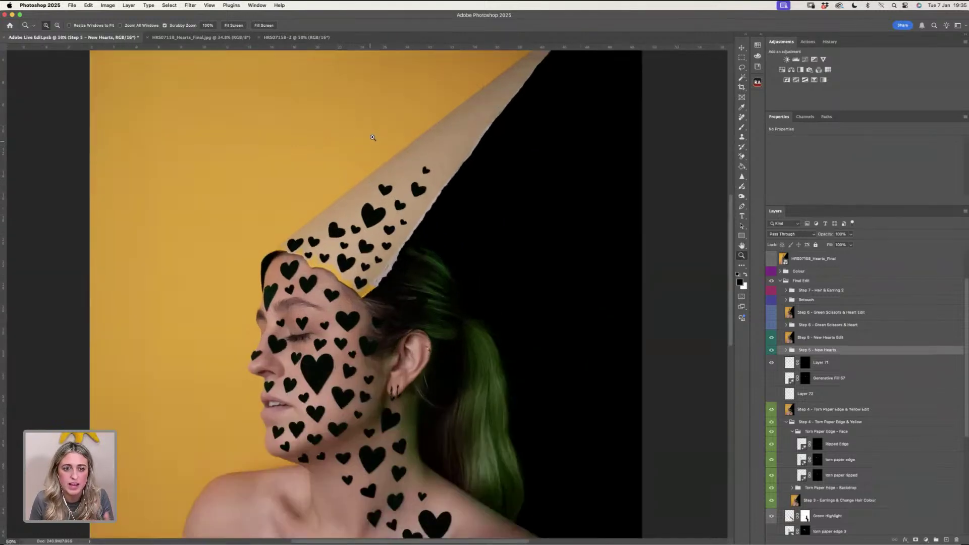
scroll(379, 173, "up", 3)
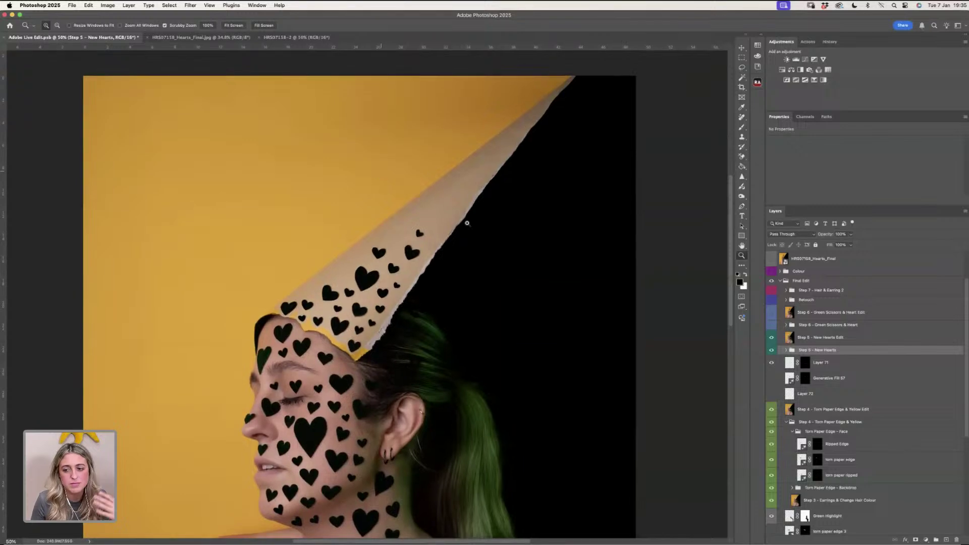
left_click(785, 326)
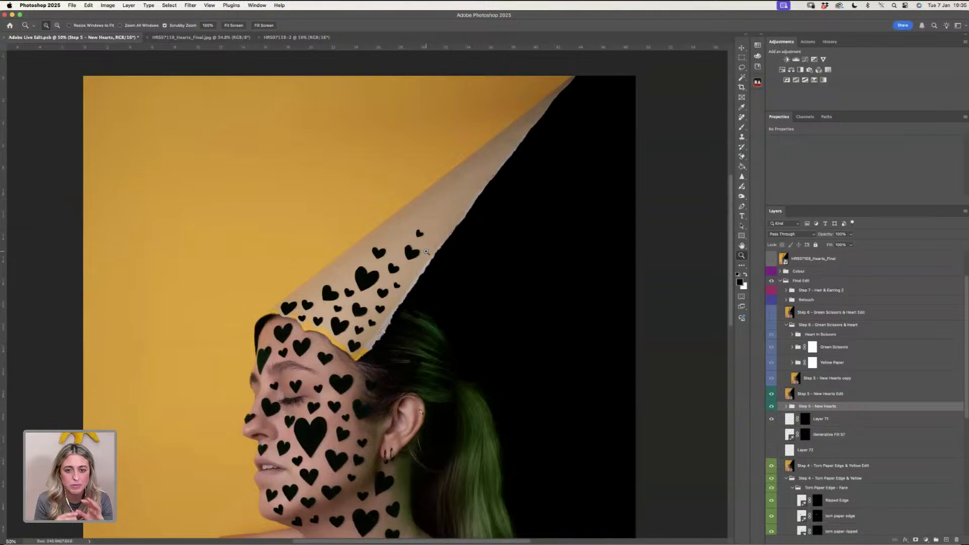
- On the Step 4 - Torn Paper Edge & Yellow Edit layer, lasso an area over the cone's upper edge and generatively fill it with "green scissors"
key("l")
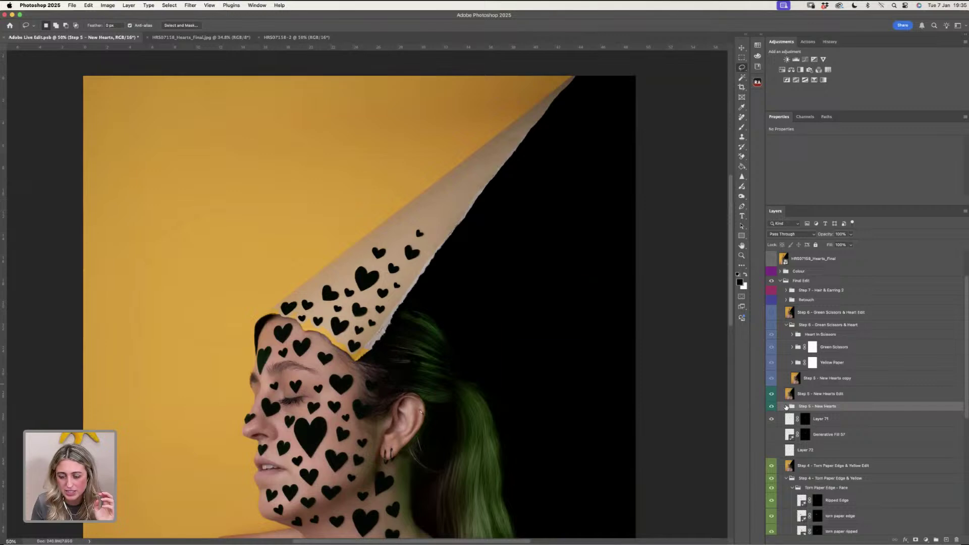
left_click(810, 466)
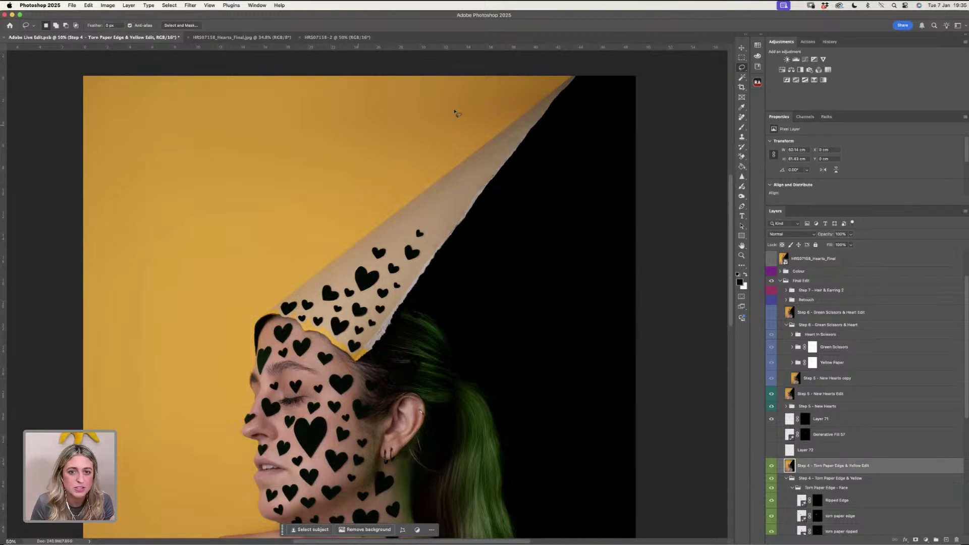
mouse_move(457, 92)
left_mouse_down()
mouse_move(435, 88)
mouse_move(369, 131)
mouse_move(335, 205)
mouse_move(354, 236)
mouse_move(405, 222)
mouse_move(473, 178)
mouse_move(499, 152)
mouse_move(515, 108)
left_mouse_up()
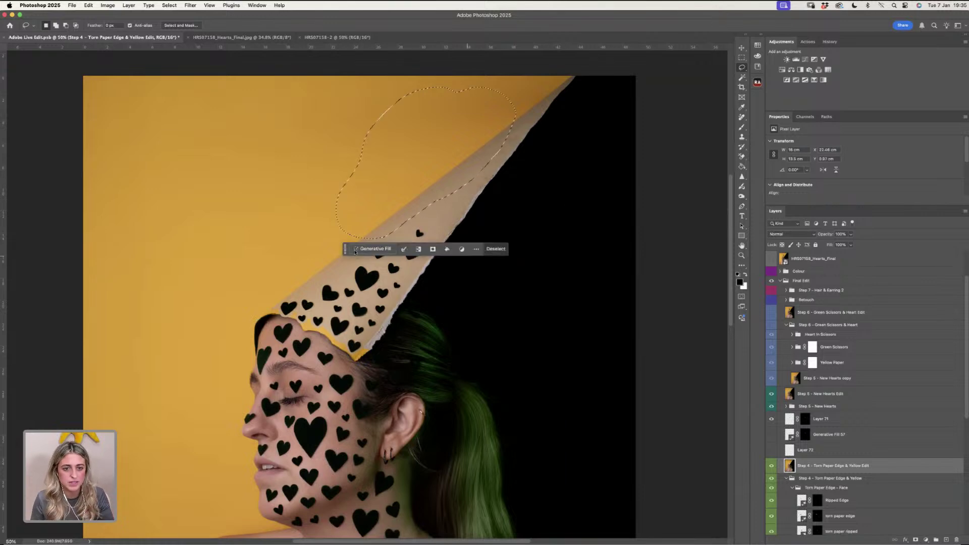
left_click(360, 249)
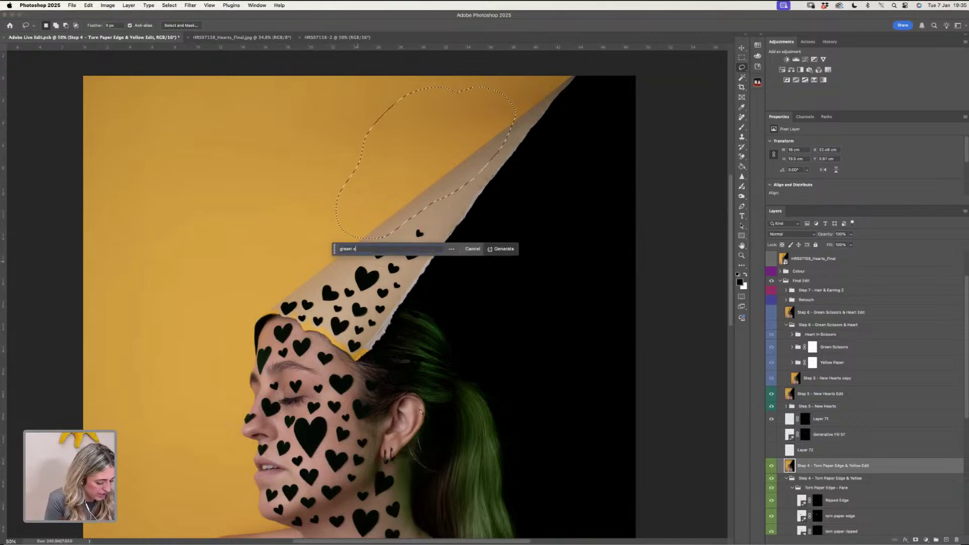
type("green scissors")
key("Return")
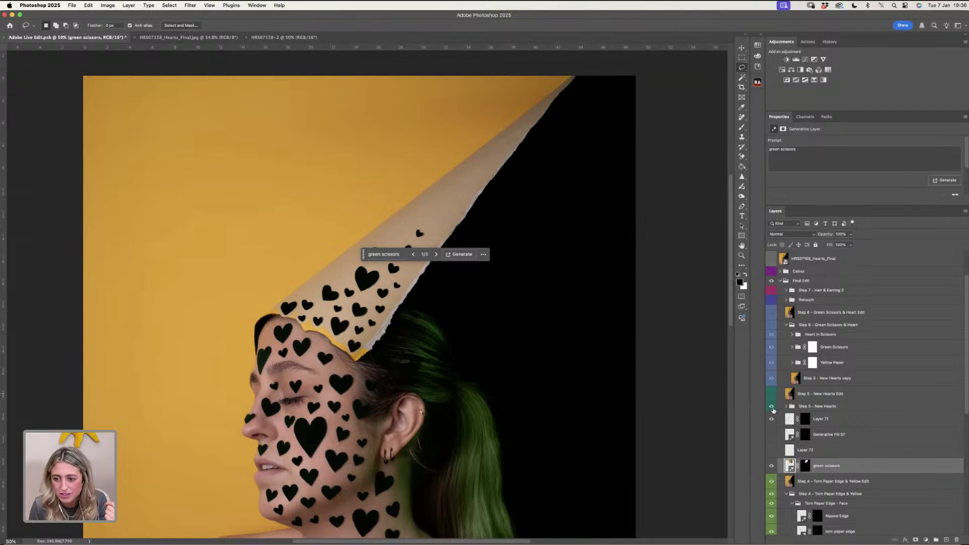
- Move the green scissors layer above the Step 5 - New Hearts group, keeping that group visible
left_click(773, 408)
left_click(773, 409)
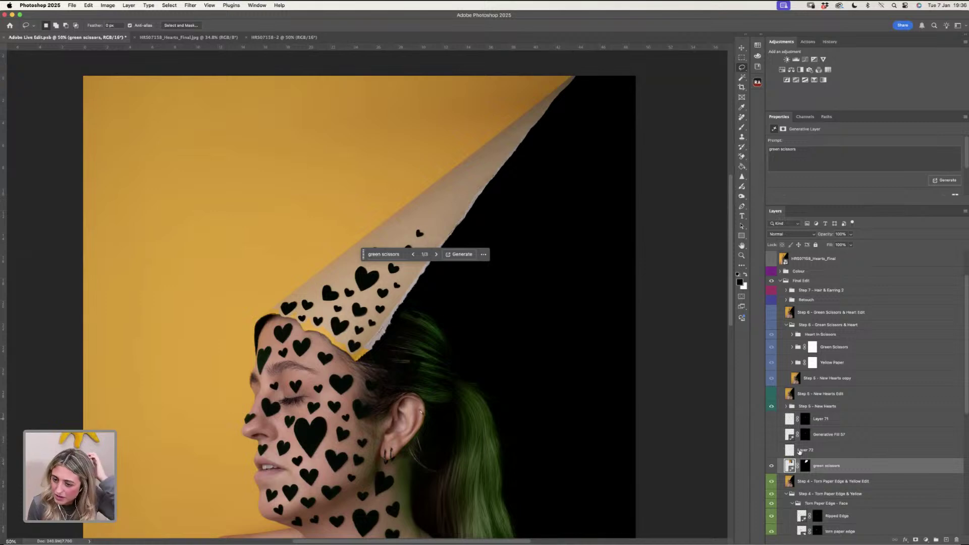
left_click_drag(819, 468, 816, 397)
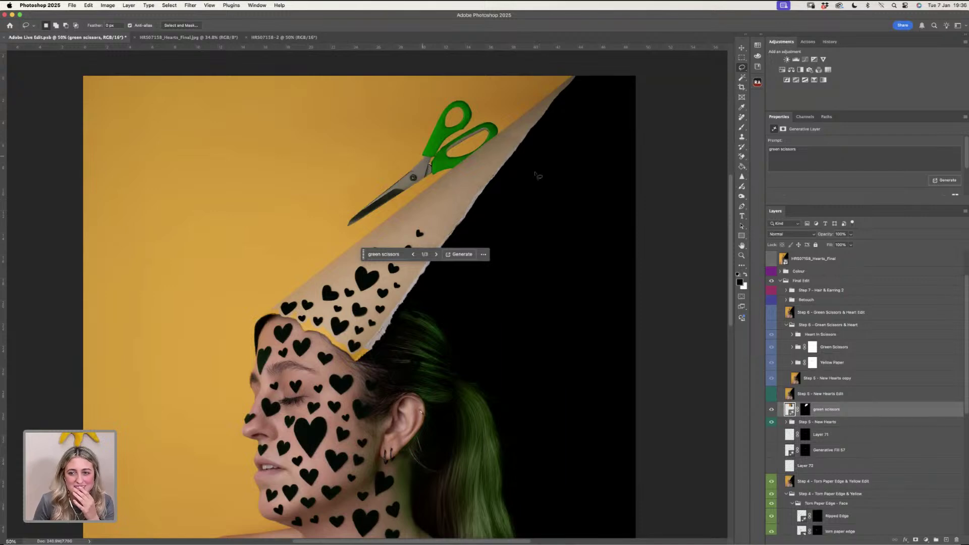
- Switch the green scissors fill to its third generated variation
left_click(436, 255)
left_click(436, 255)
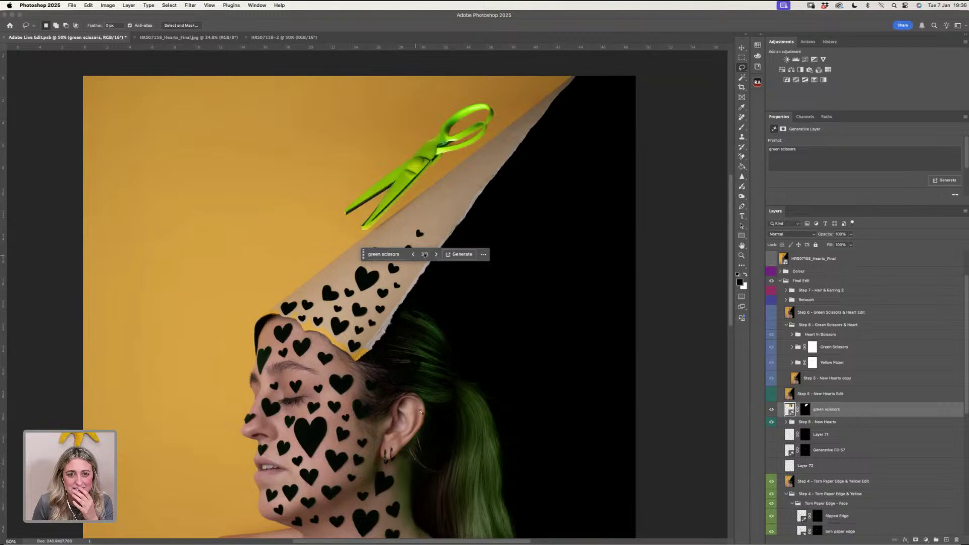
- Undo the switch to the green scissors fill's third variation and hide the green scissors layer
key("super+z")
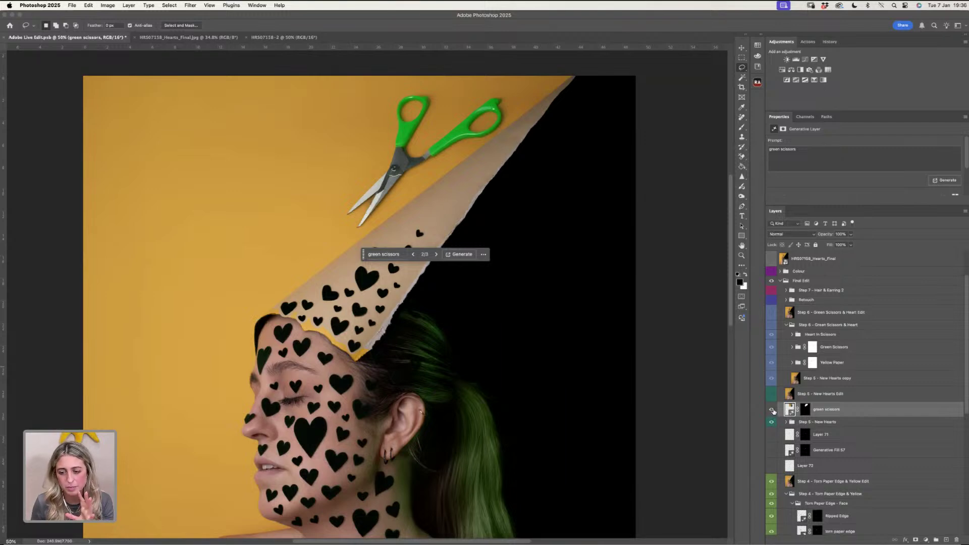
left_click(772, 411)
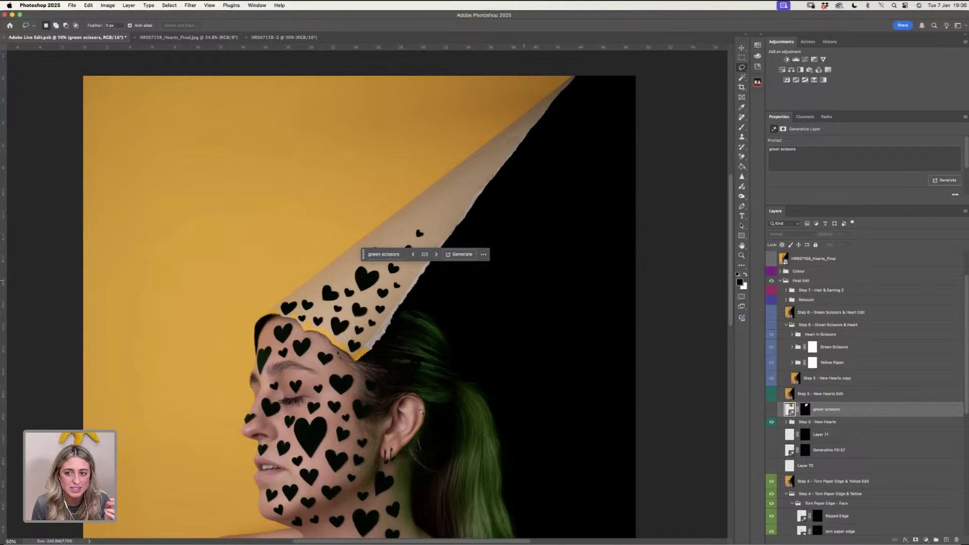
- Examine up close how the black hearts blend into the forehead, the hairline and the paper cone
left_click(742, 256)
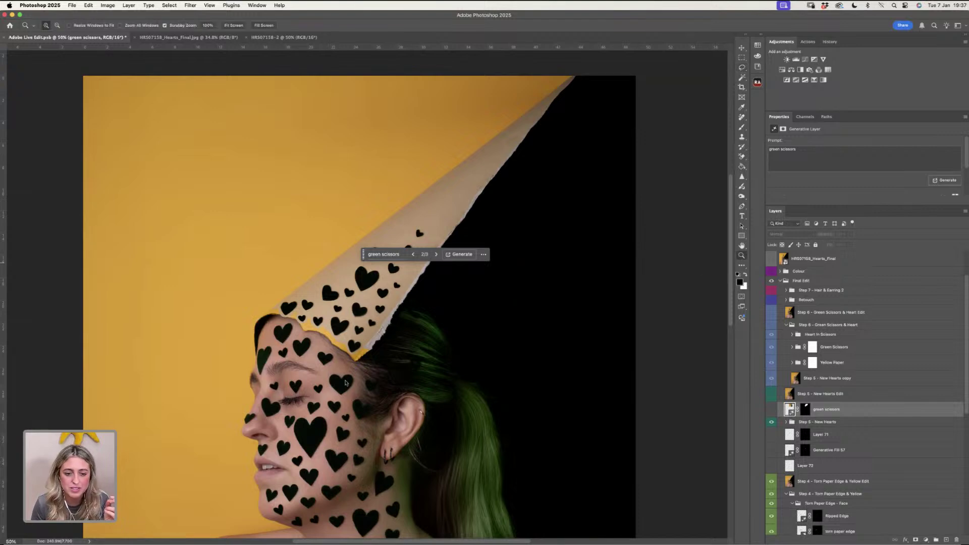
left_click(346, 382)
left_click(346, 381)
left_click(346, 382)
left_click(330, 379)
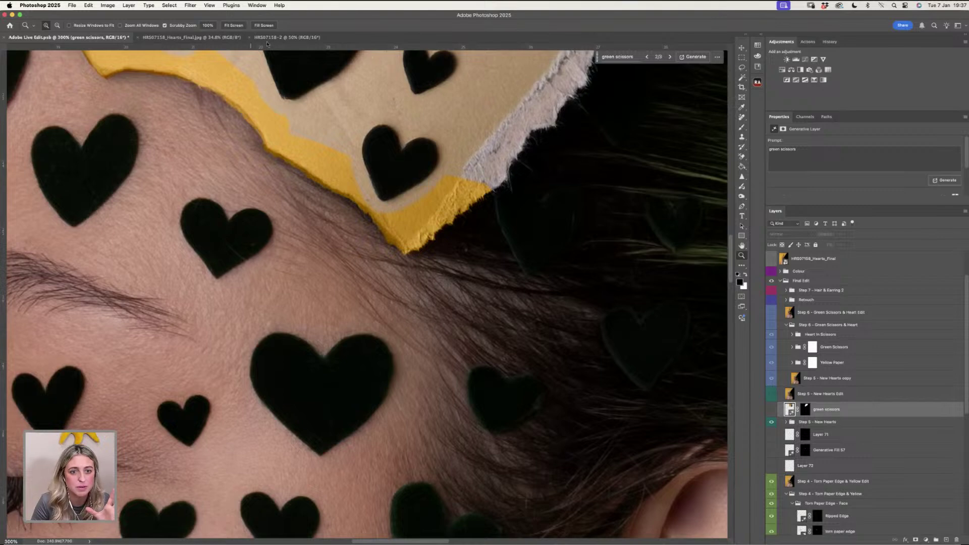
key("super+0")
left_click(380, 226)
left_click(379, 227)
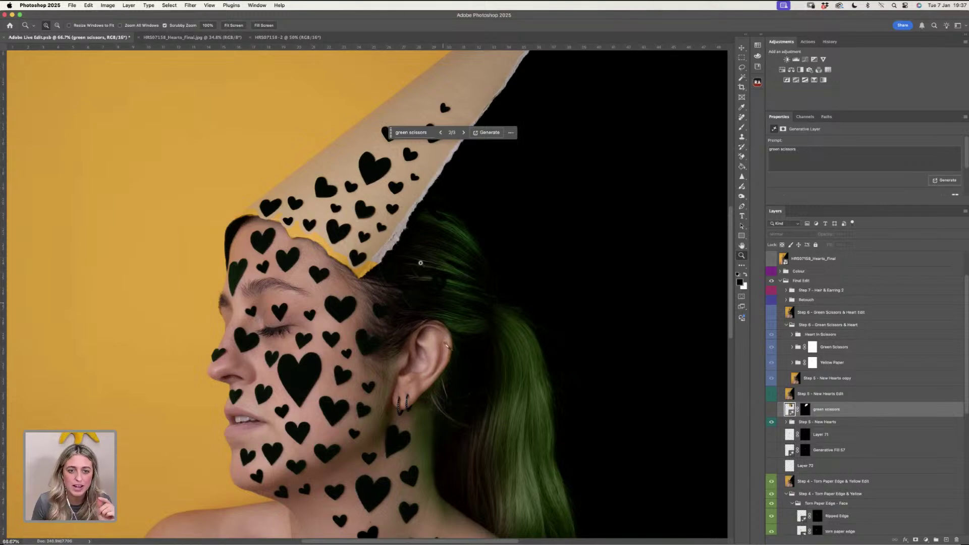
left_click(382, 169)
left_click(356, 142)
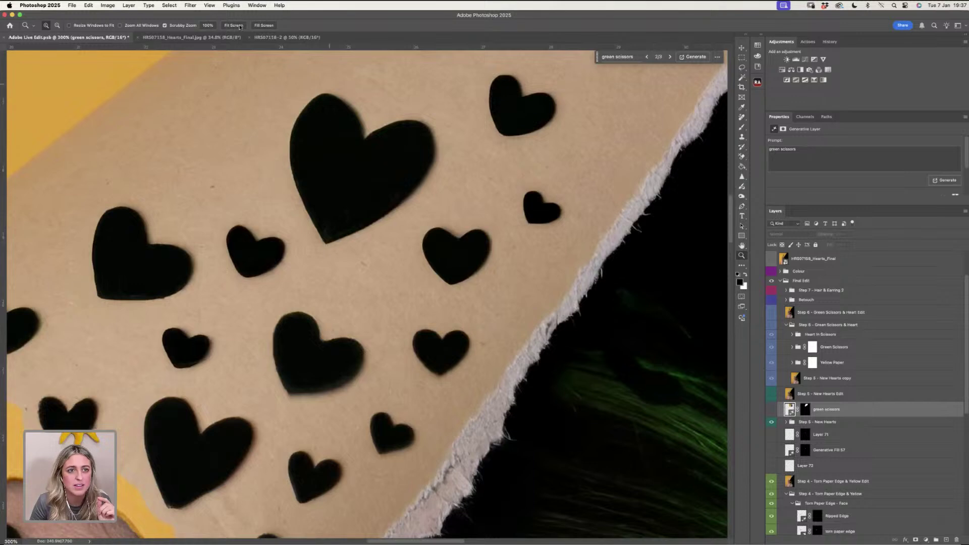
left_click(240, 27)
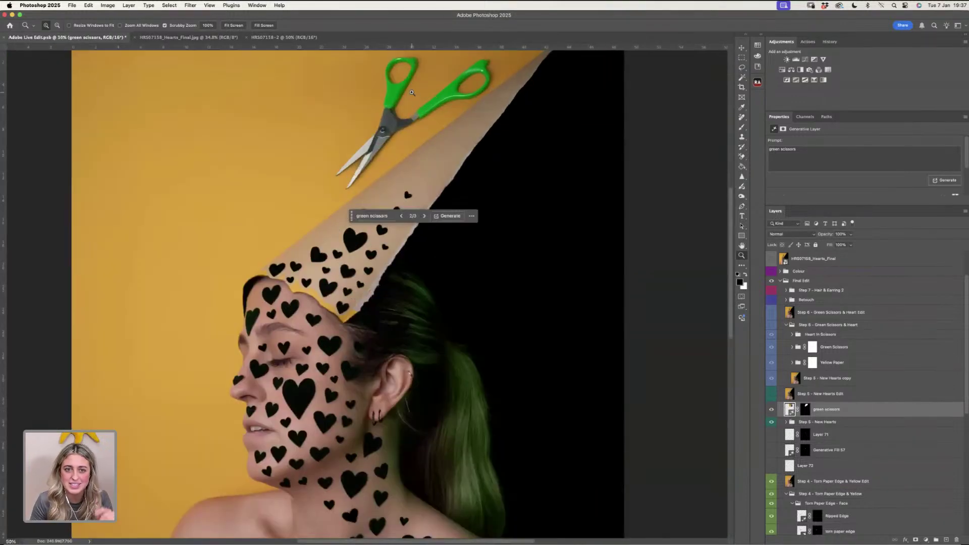
left_click(416, 167)
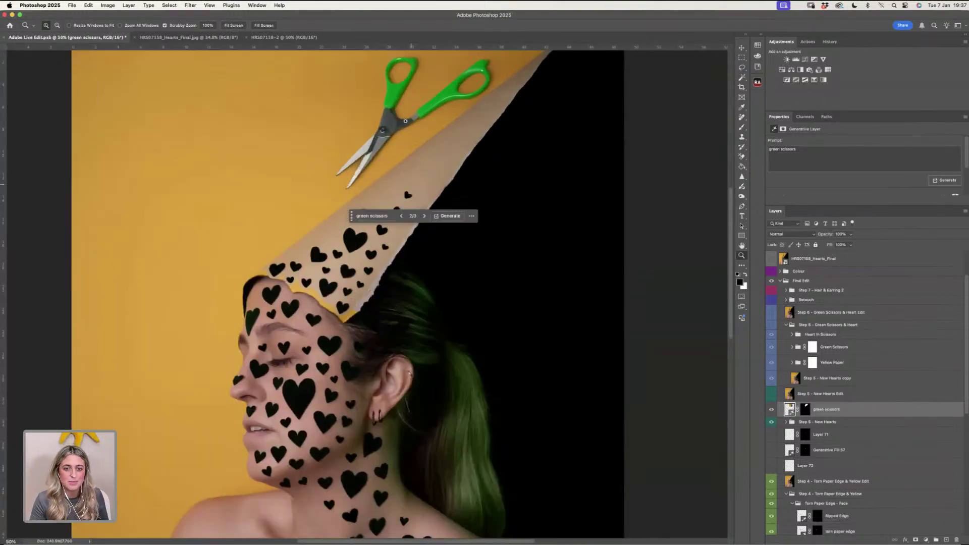
- With the green scissors layer hidden, lasso an oval overlapping the cone's upper edge and generatively fill it with "green scissor cutting paper"
left_click(771, 409)
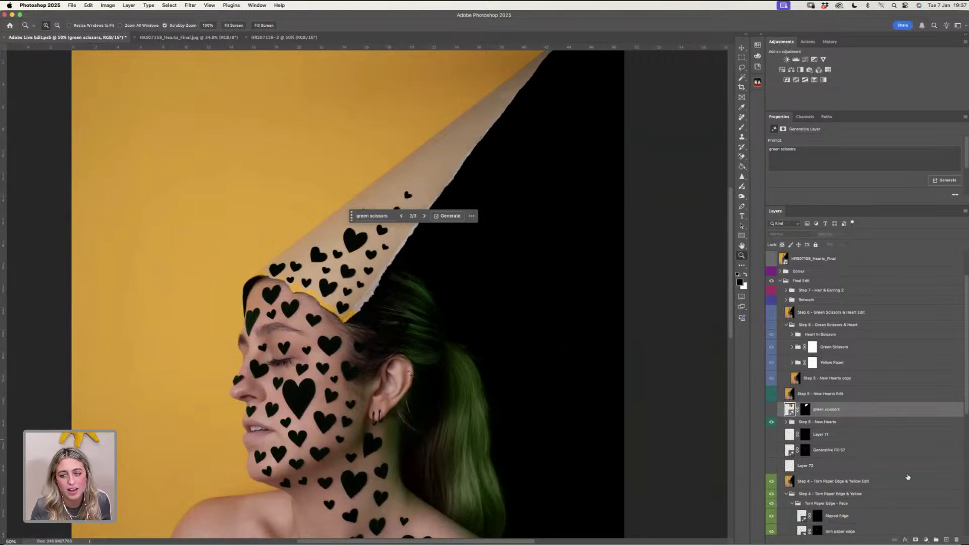
left_click(740, 67)
scroll(359, 116, "up", 3)
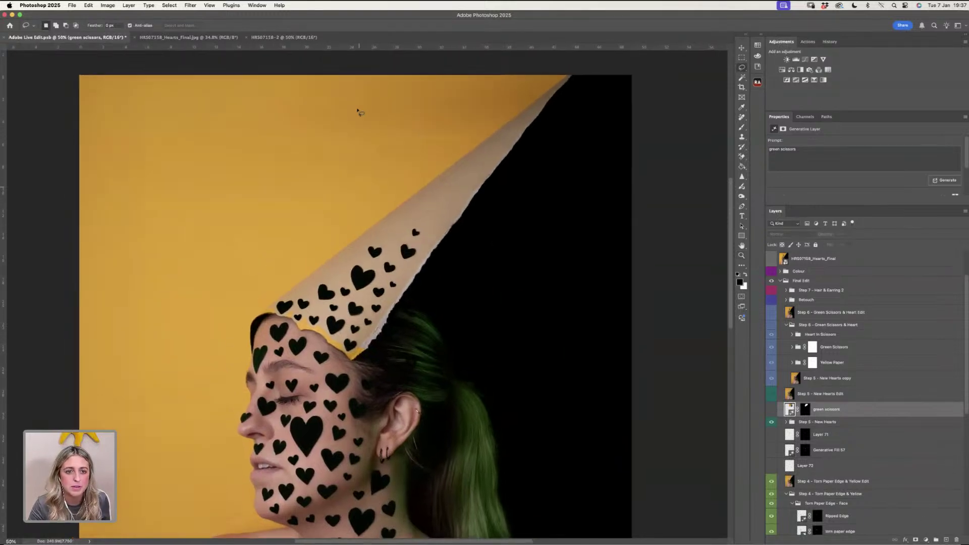
left_click_drag(356, 109, 365, 235)
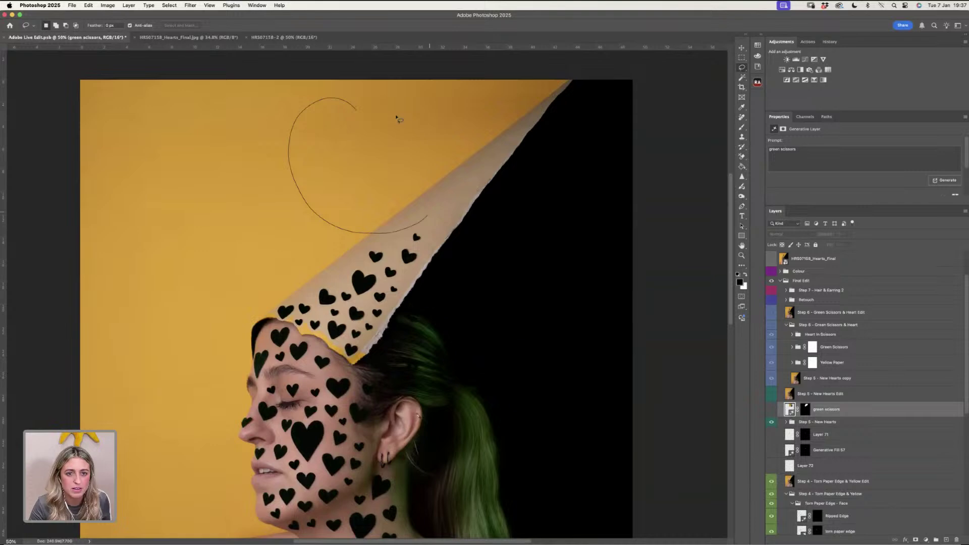
left_click_drag(399, 120, 349, 98)
left_click(293, 244)
type("a")
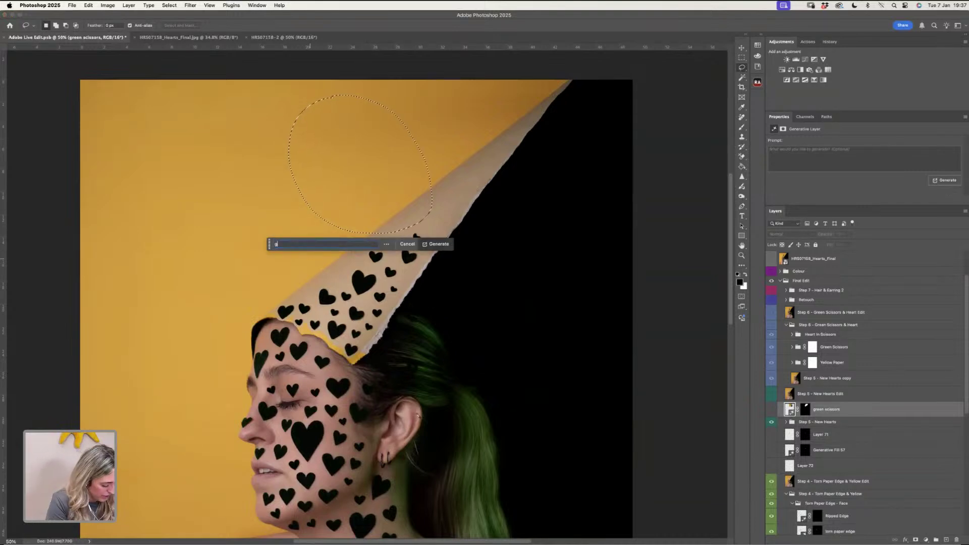
type("reen scissor cutting")
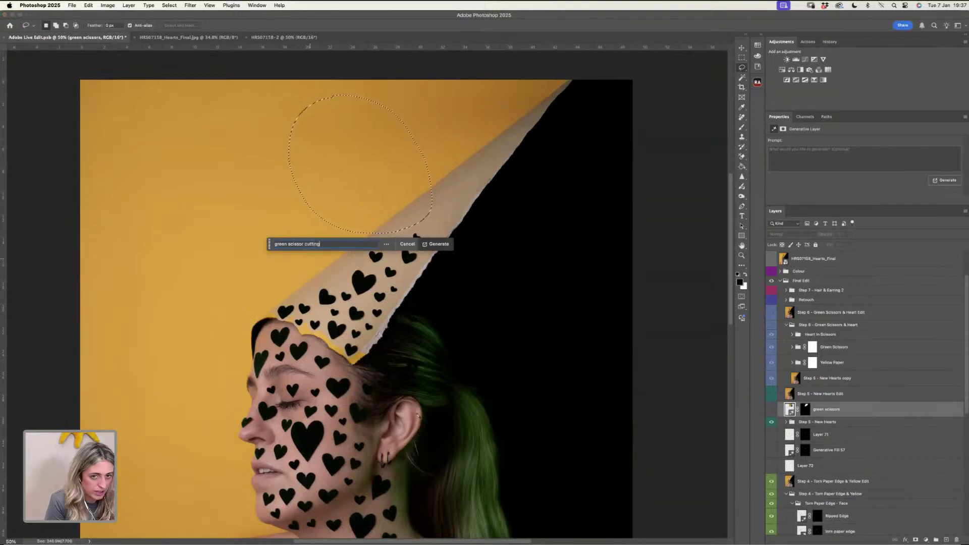
type(" paper")
key("Return")
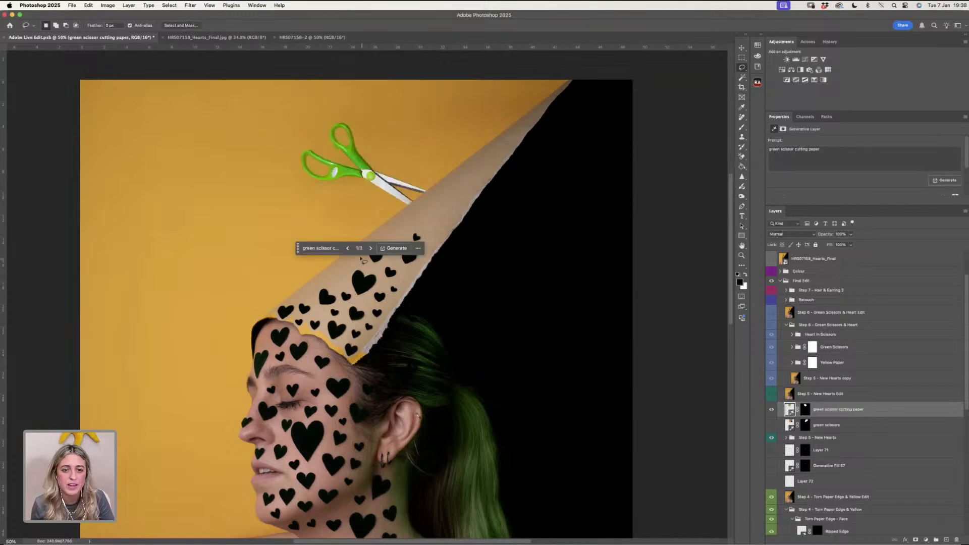
- Compare the variations of the green scissor cutting paper fill and choose the third one
left_click(371, 248)
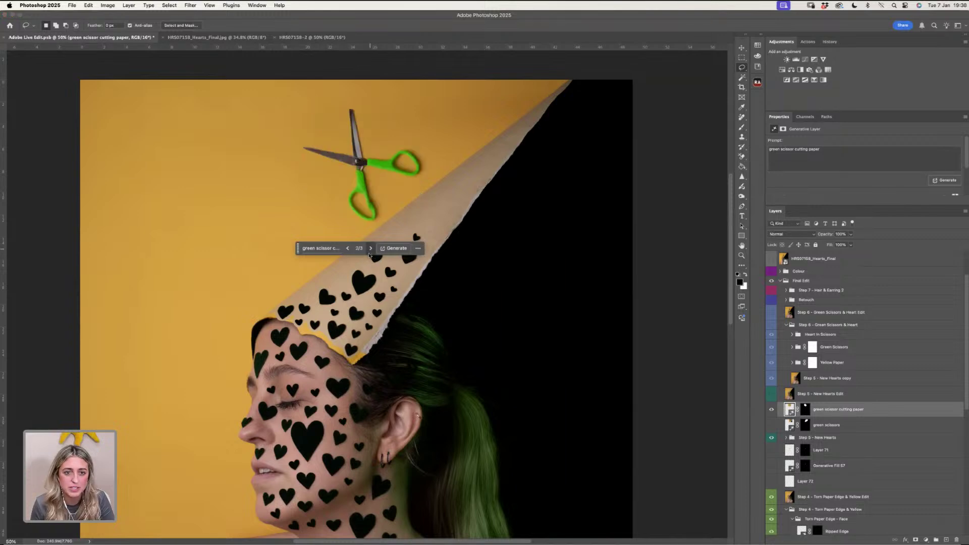
left_click(370, 249)
left_click(347, 249)
left_click(347, 248)
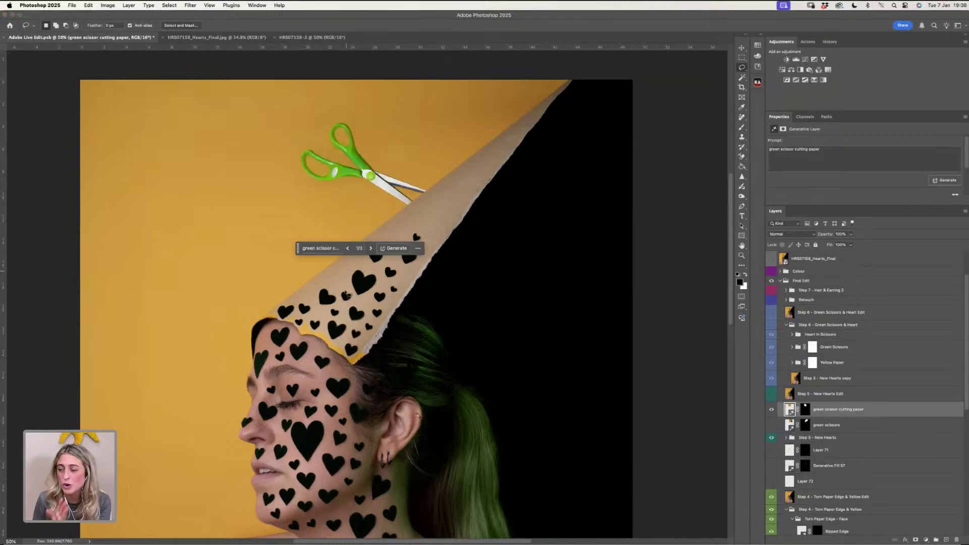
left_click(370, 249)
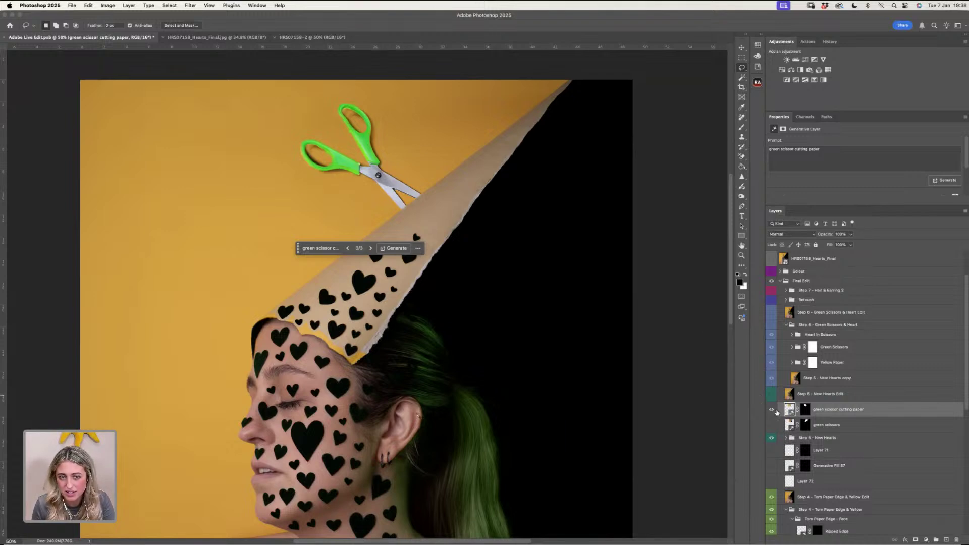
- Hide the green scissor cutting paper layer, lasso an oval lower on the cone's edge and generatively fill it with "green scissors cutting paper"
left_click(772, 410)
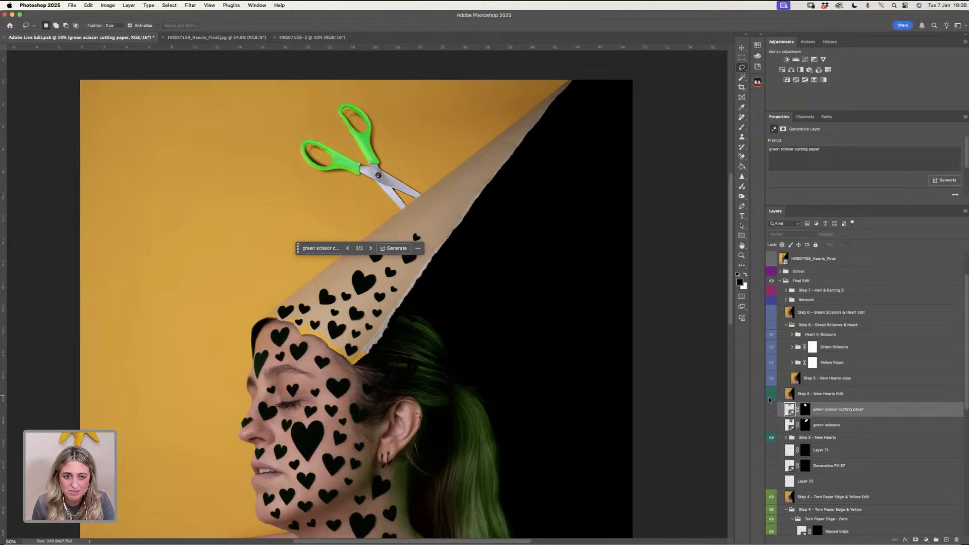
mouse_move(365, 156)
left_mouse_down()
mouse_move(290, 152)
mouse_move(275, 231)
mouse_move(301, 269)
mouse_move(329, 278)
mouse_move(392, 220)
mouse_move(393, 173)
mouse_move(362, 132)
mouse_move(304, 152)
mouse_move(289, 240)
mouse_move(294, 275)
left_mouse_up()
left_click(268, 289)
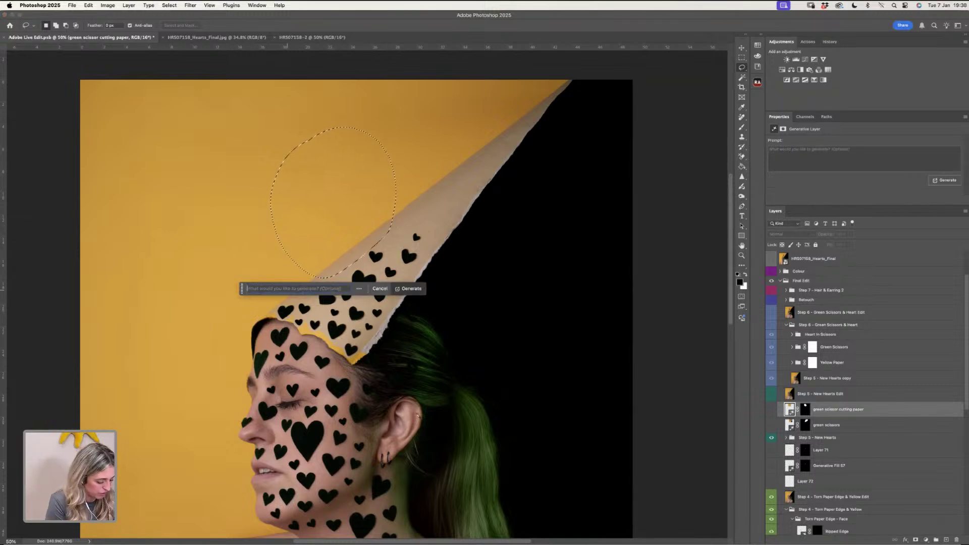
type("green scissors")
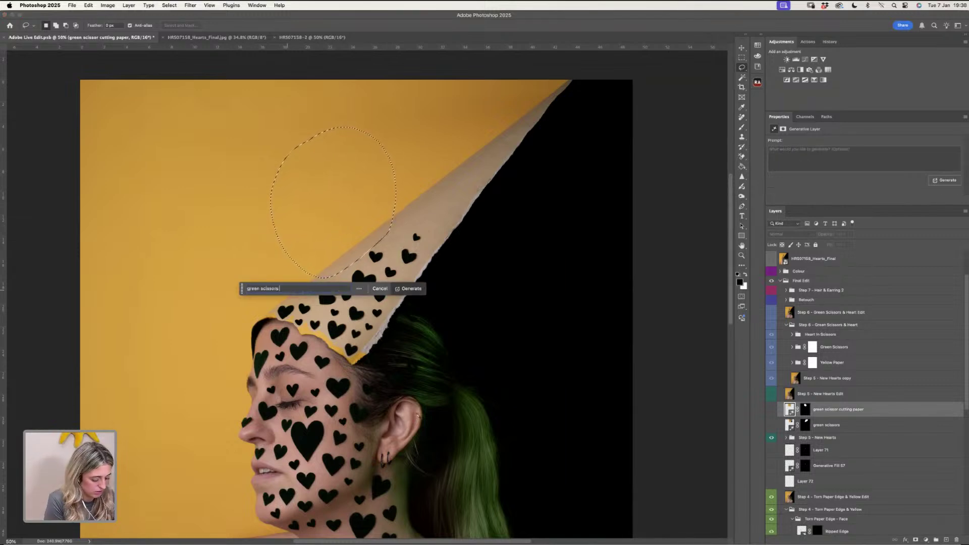
type(" cutting paper")
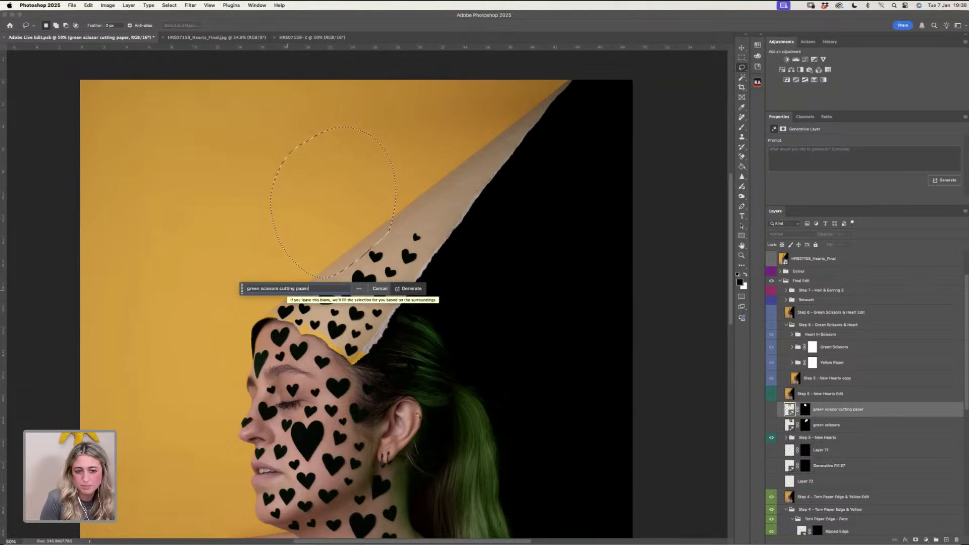
key("Return")
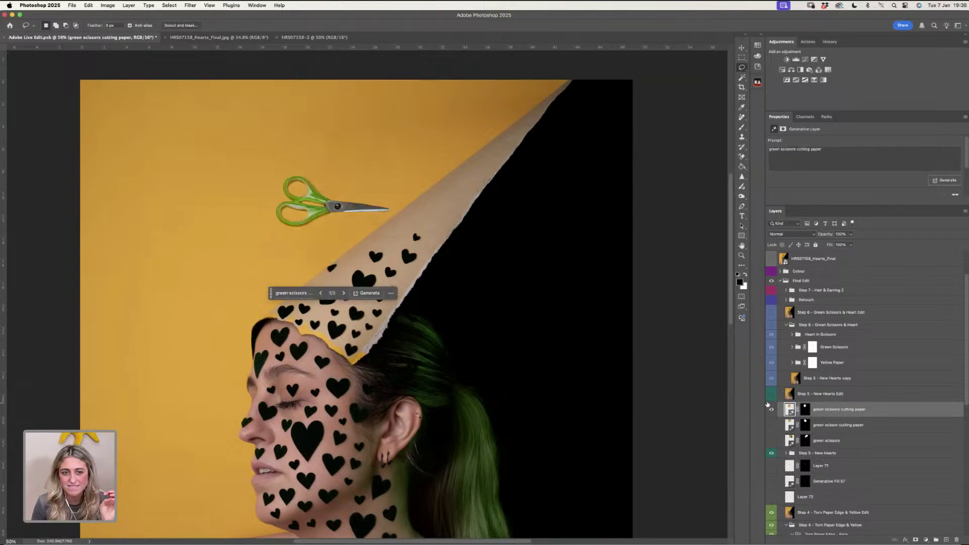
- Step through to the third variation of the green scissors cutting paper fill and hide its layer
left_click(343, 293)
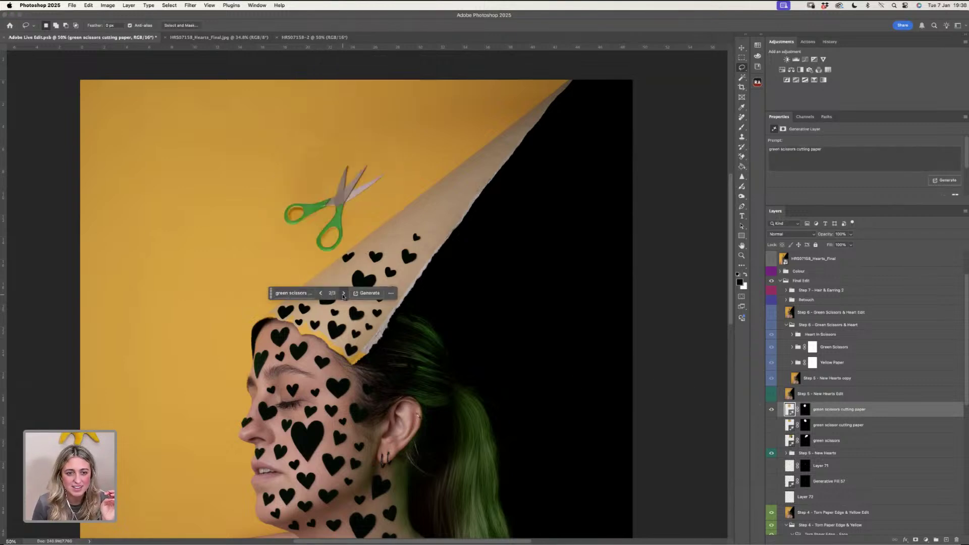
left_click(343, 294)
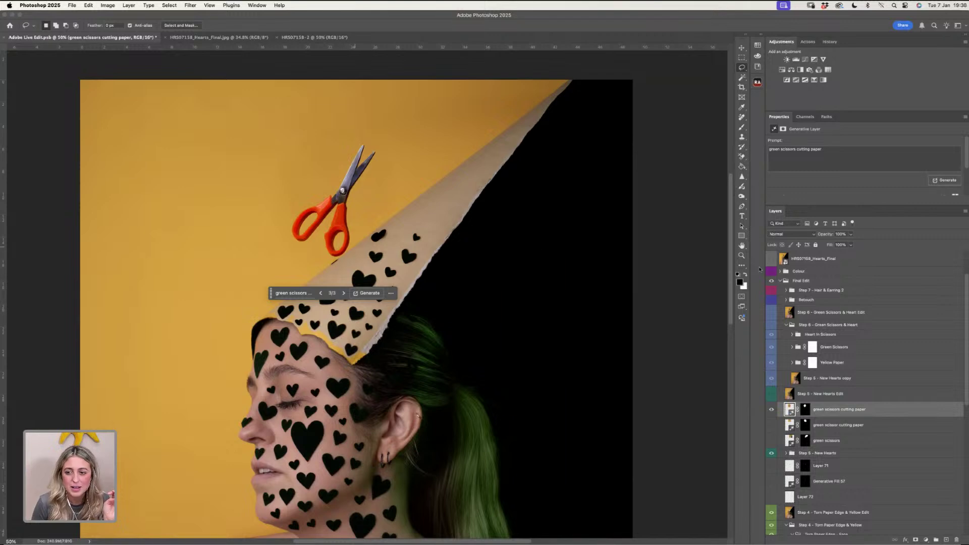
left_click(772, 411)
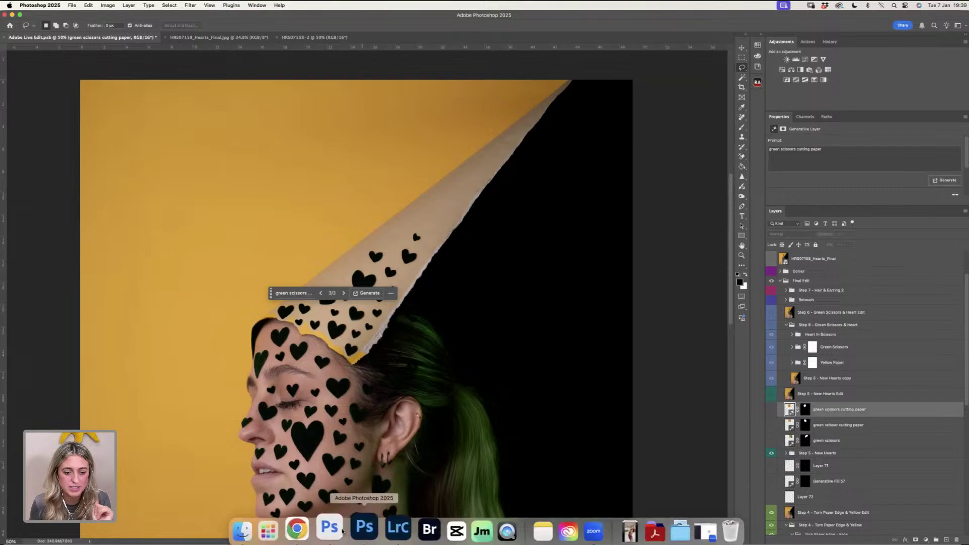
- Switch to Photoshop (Beta), look through the earlier generations in the Generative Workspace and open the last red cake image in large view
left_click(335, 538)
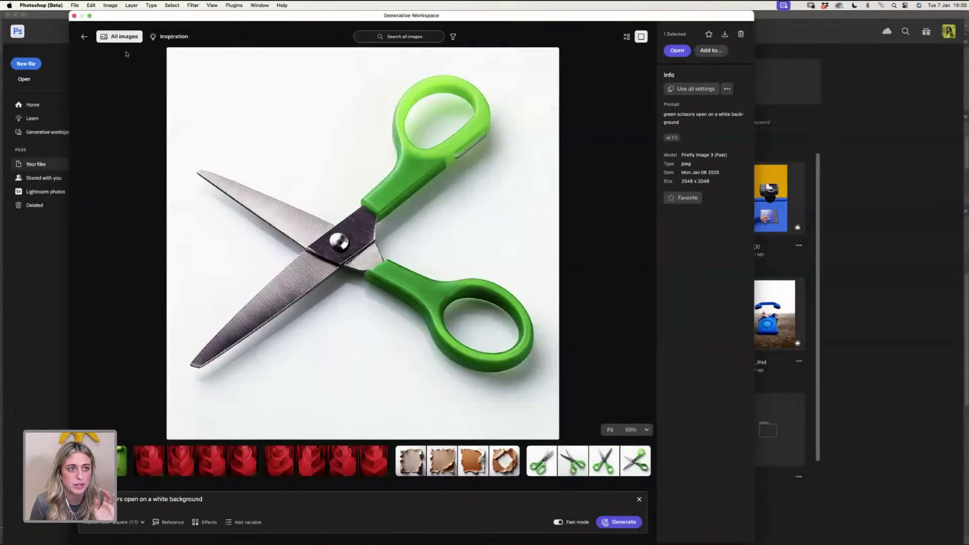
left_click(85, 36)
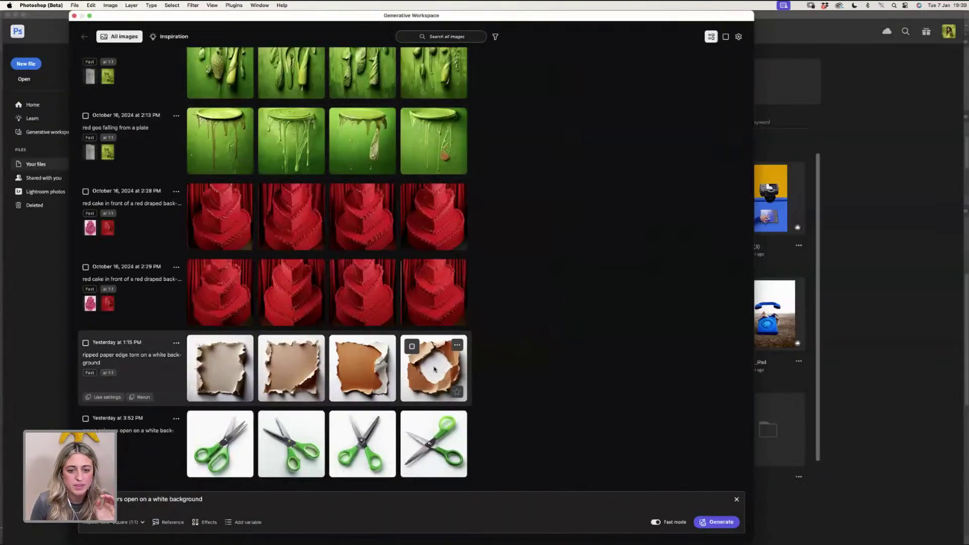
scroll(501, 281, "up", 15)
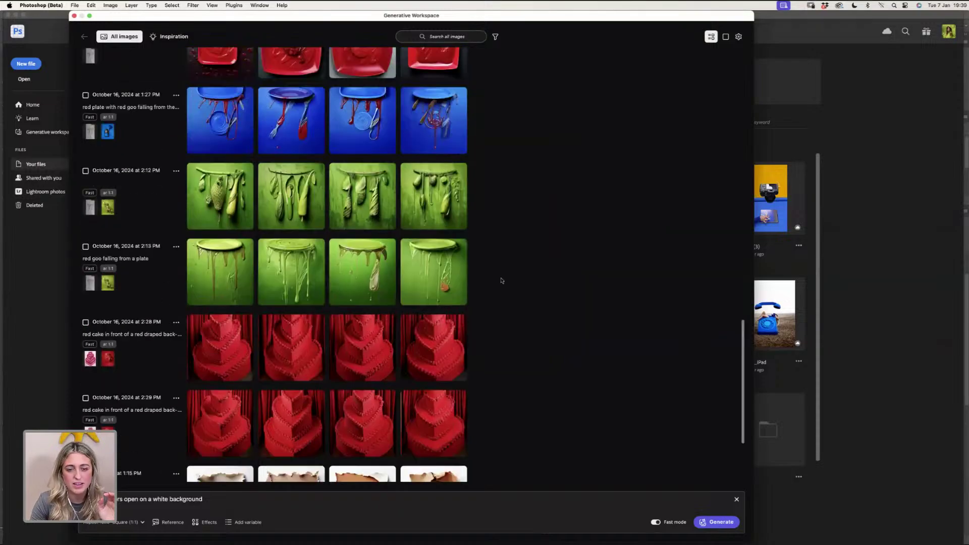
scroll(501, 281, "down", 10)
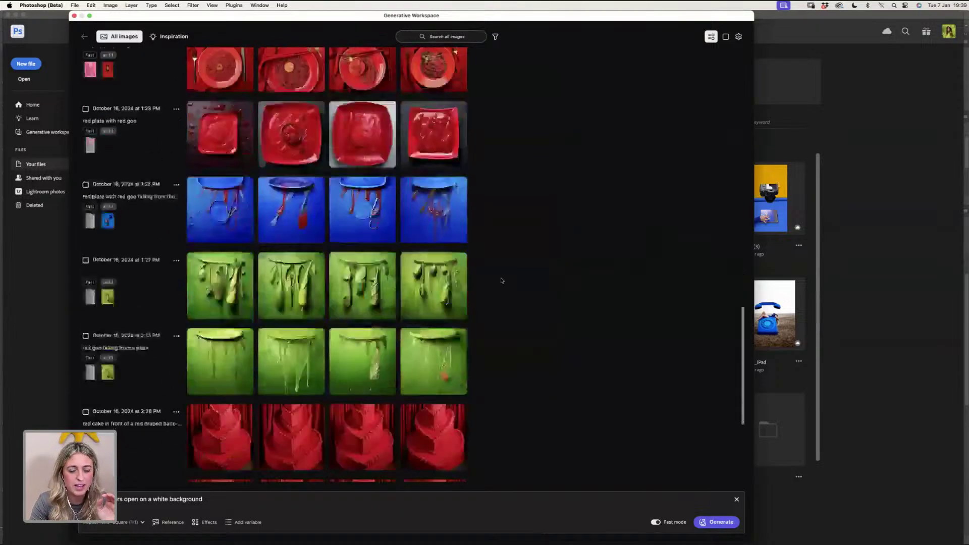
scroll(313, 226, "up", 4)
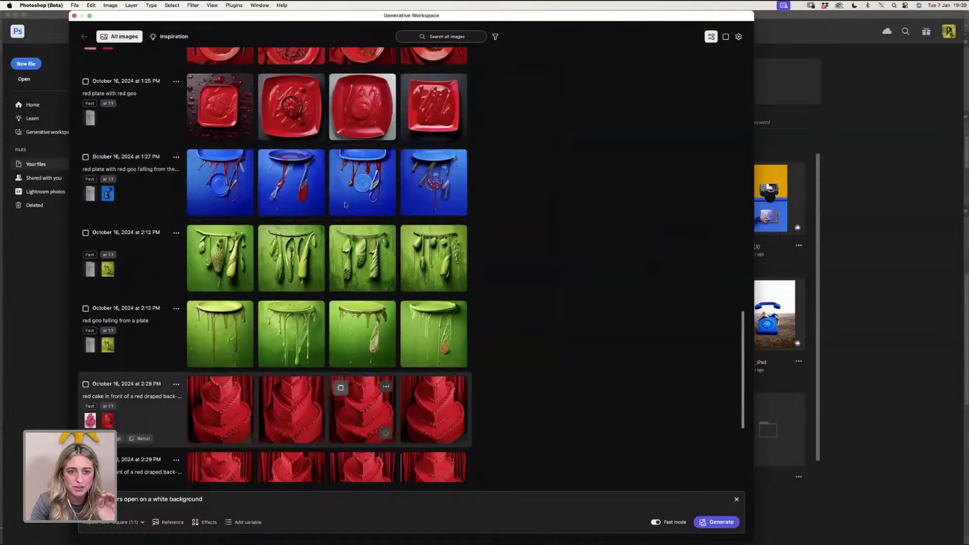
scroll(353, 233, "down", 4)
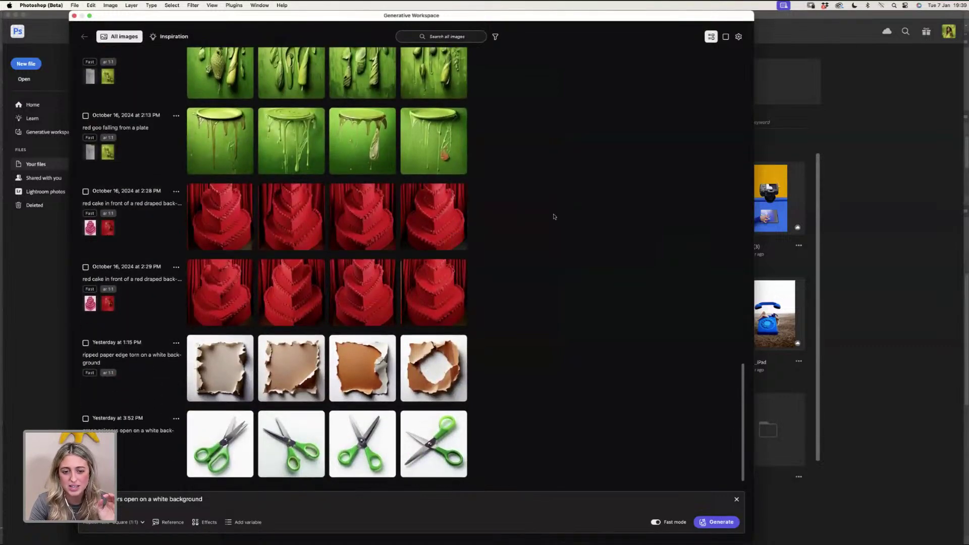
scroll(554, 217, "up", 4)
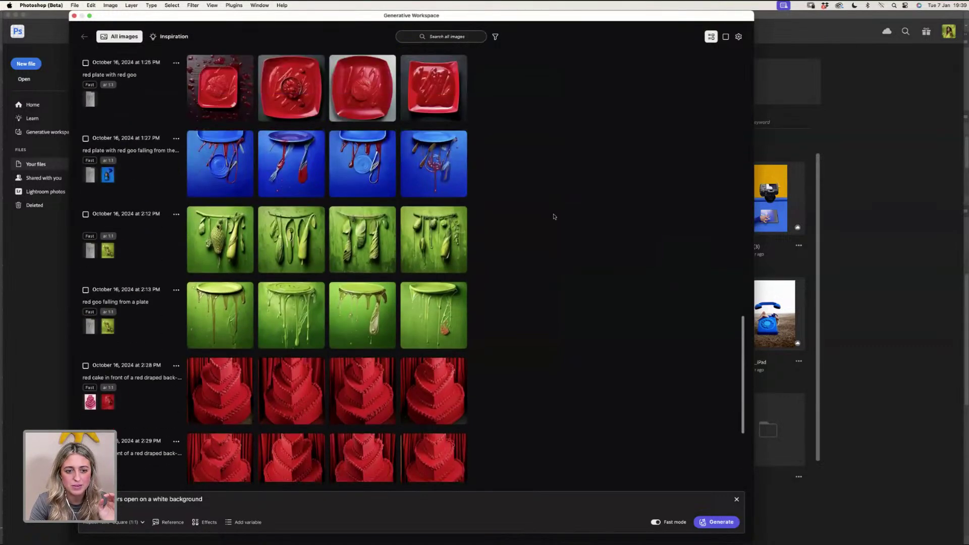
scroll(553, 215, "down", 4)
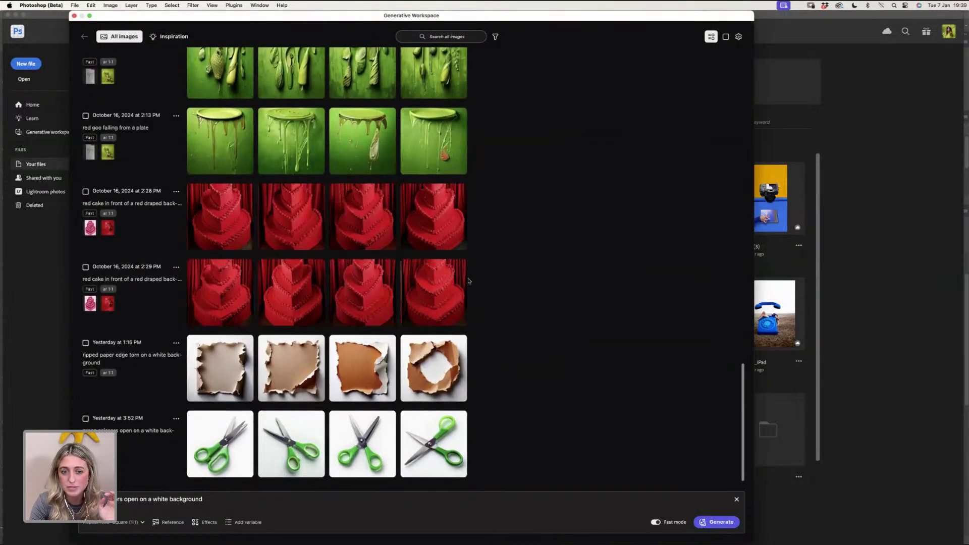
left_click(355, 285)
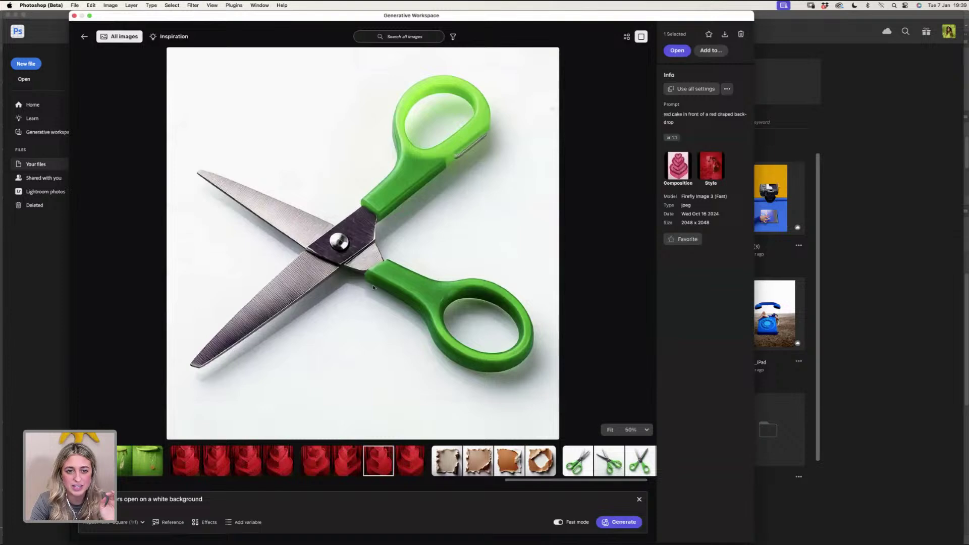
left_click(387, 465)
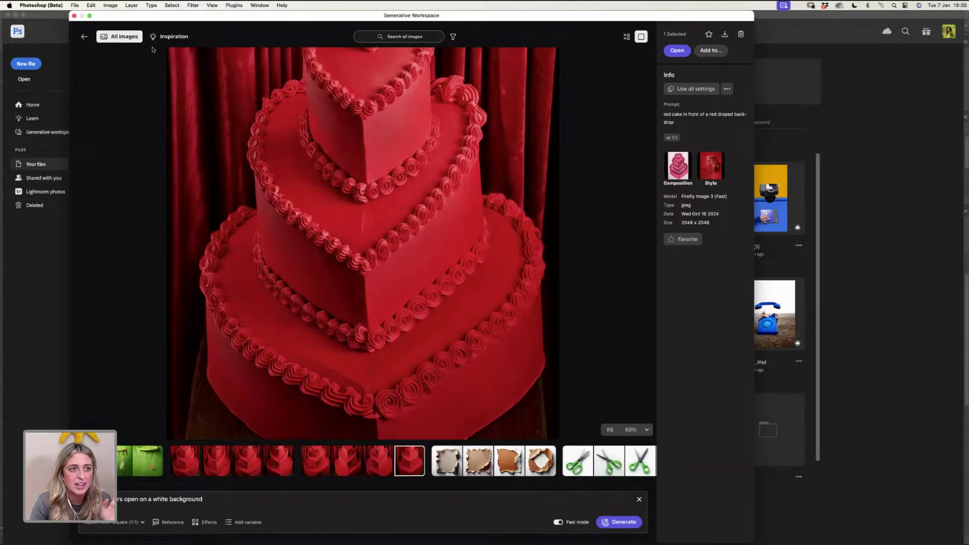
- Return to all images and open the second ripped paper edge generation in large view
left_click(84, 37)
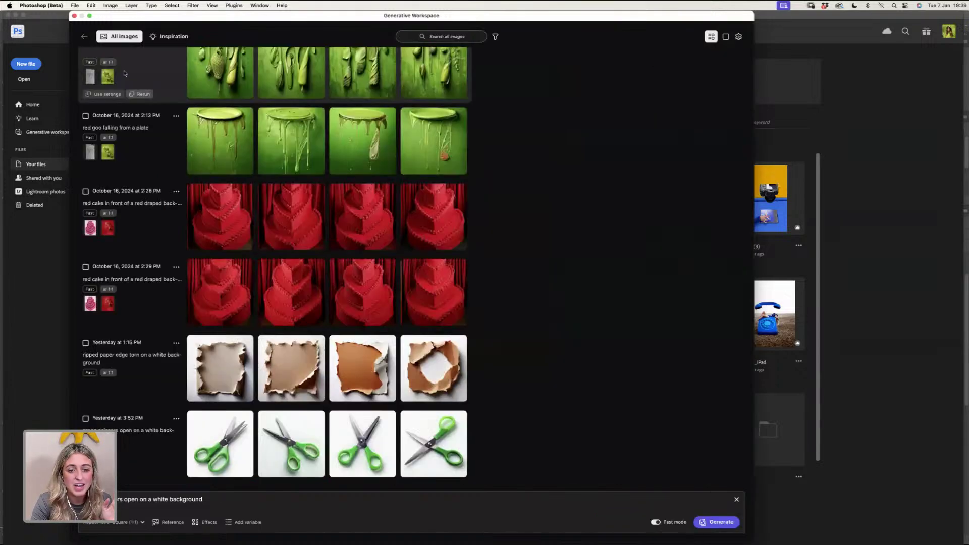
left_click(304, 364)
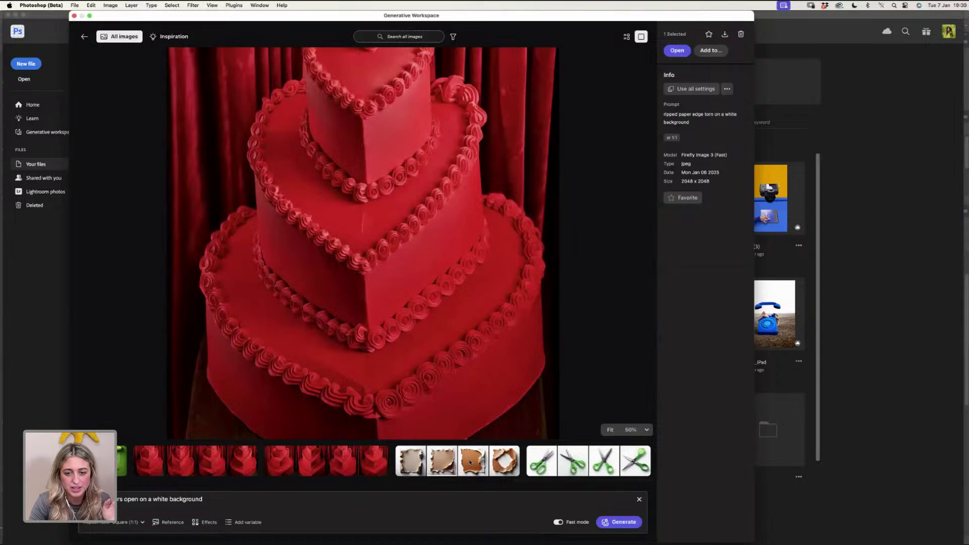
left_click(443, 465)
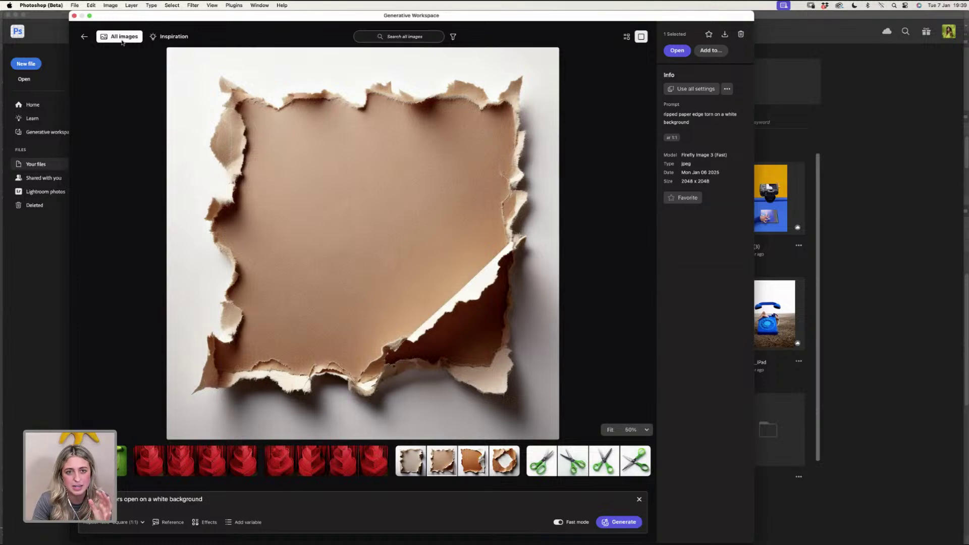
- Return to all images and open the second generation of green scissors on a white background in large view
left_click(84, 37)
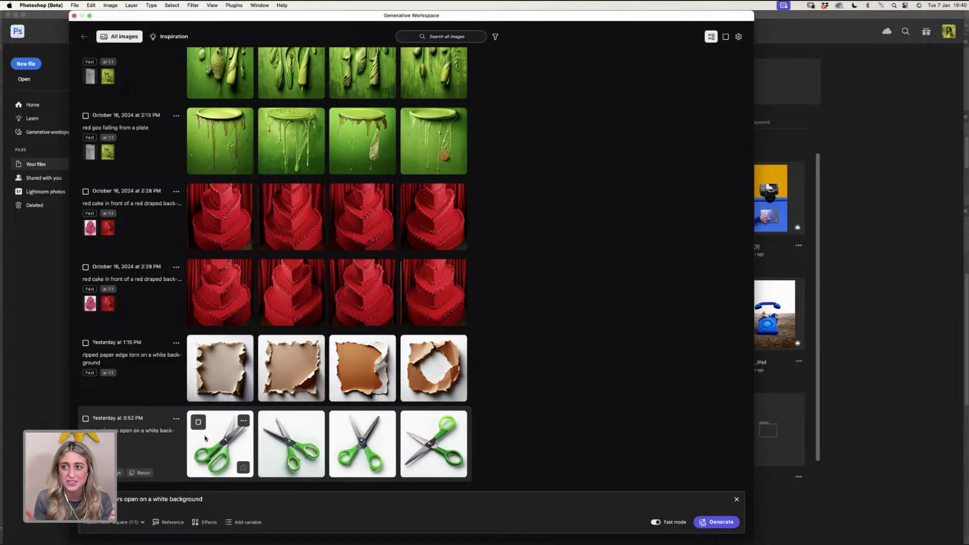
left_click(296, 447)
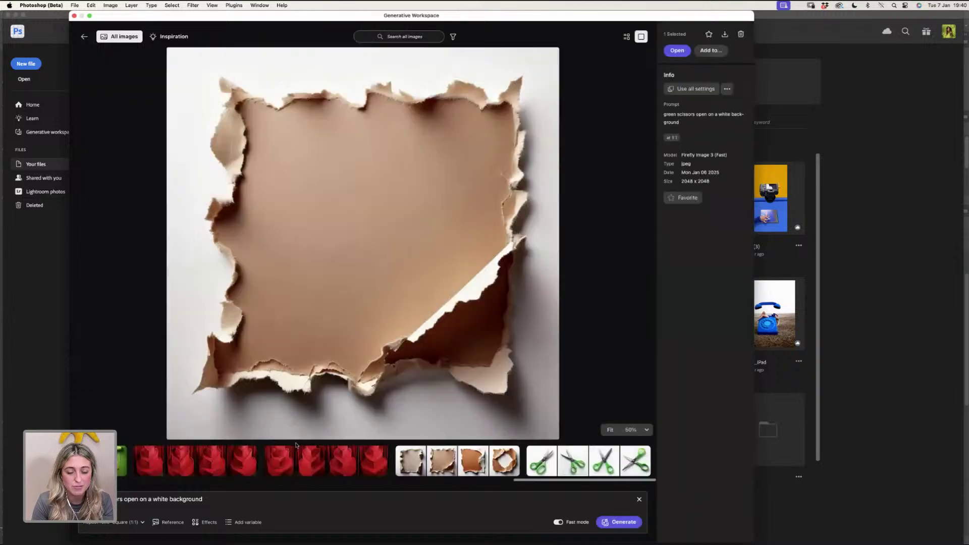
left_click(575, 460)
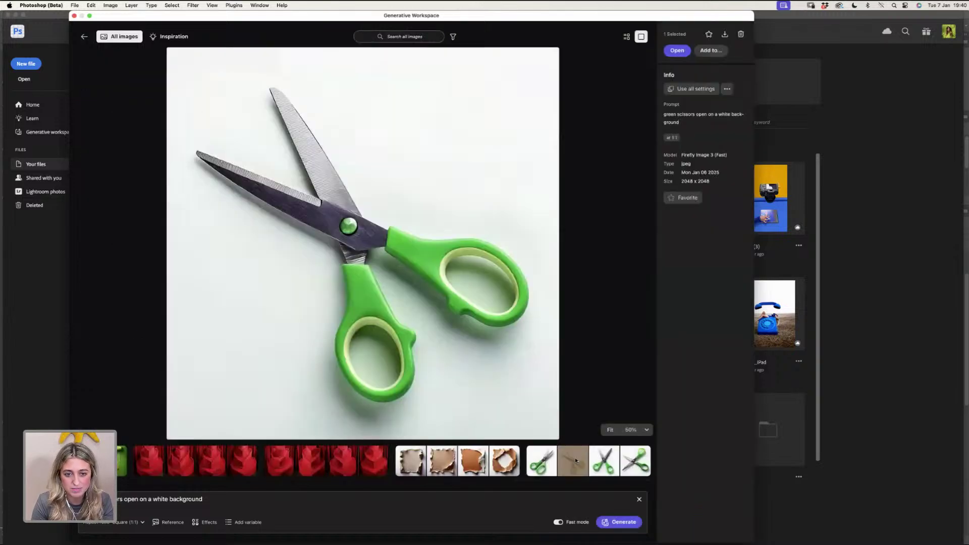
- Switch to Photoshop 2025, show the Step 5 - New Hearts Edit layer and the Step 6 edits, and zoom in on the scissors
mouse_move(338, 530)
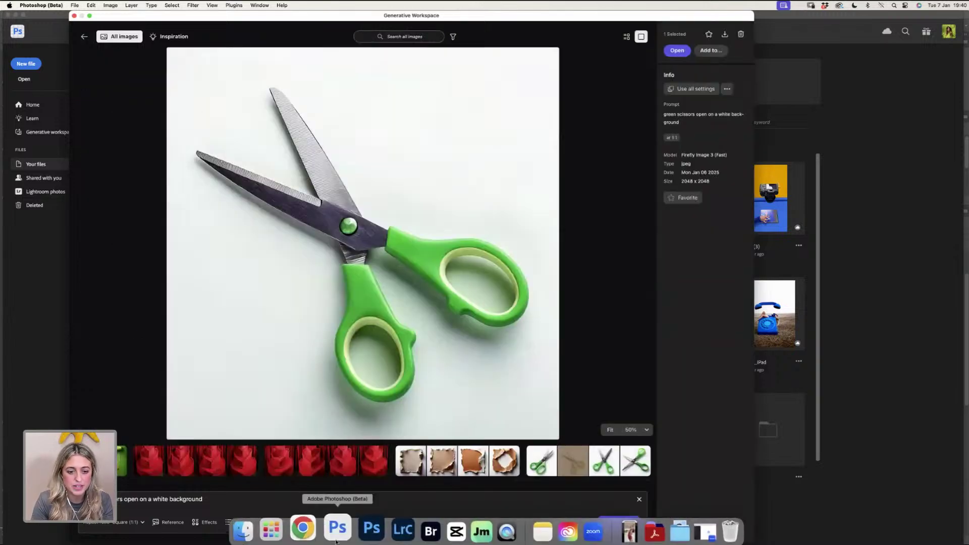
left_click(362, 530)
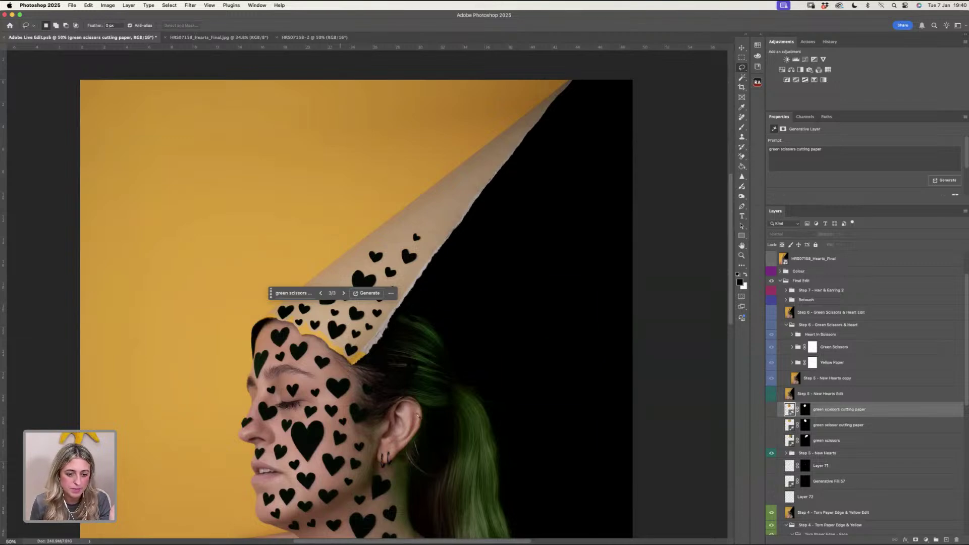
mouse_move(361, 530)
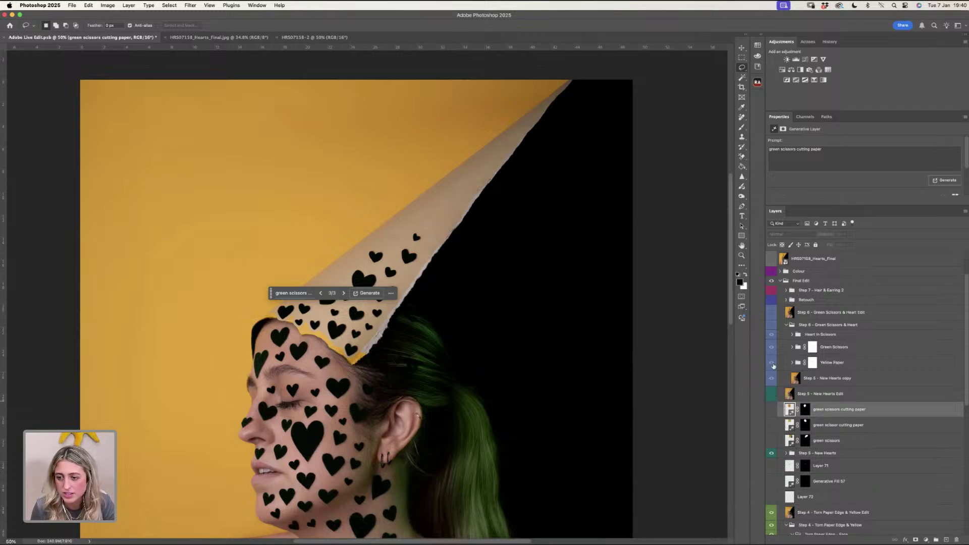
left_click(771, 394)
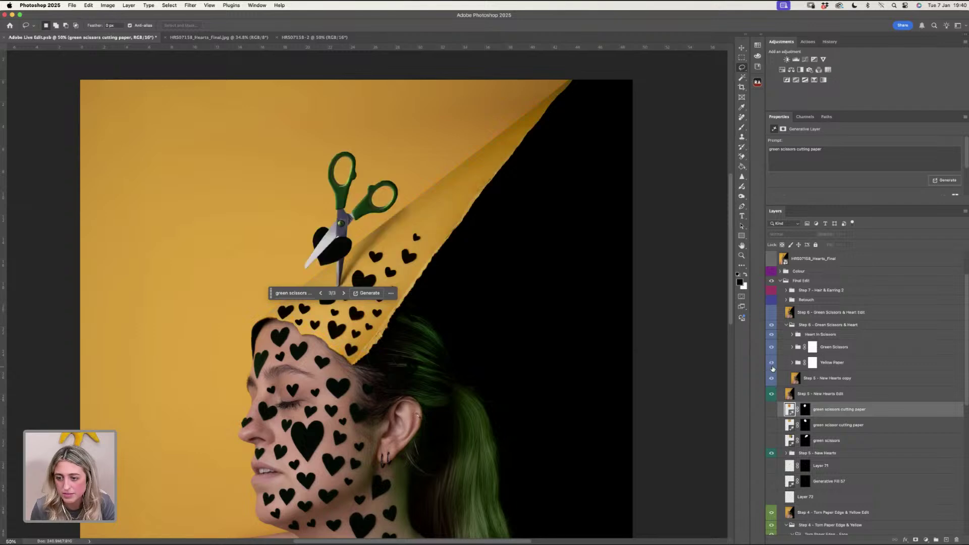
left_click(742, 256)
left_click(353, 206)
left_click(352, 206)
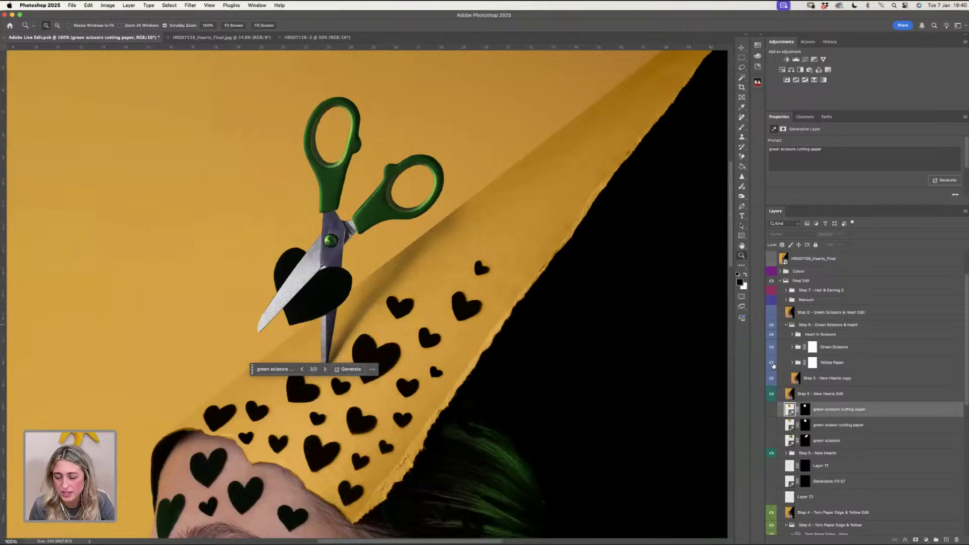
- Hide the Heart in Scissors and Green Scissors groups, leaving the yellow paper cone, and frame the cone closely
left_click_drag(773, 338, 771, 365)
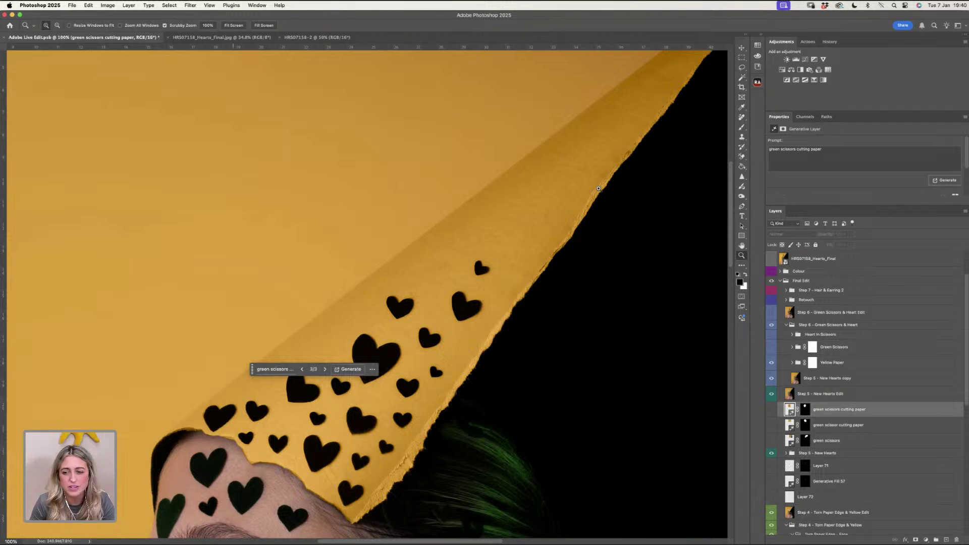
left_click(233, 25)
left_click(771, 363)
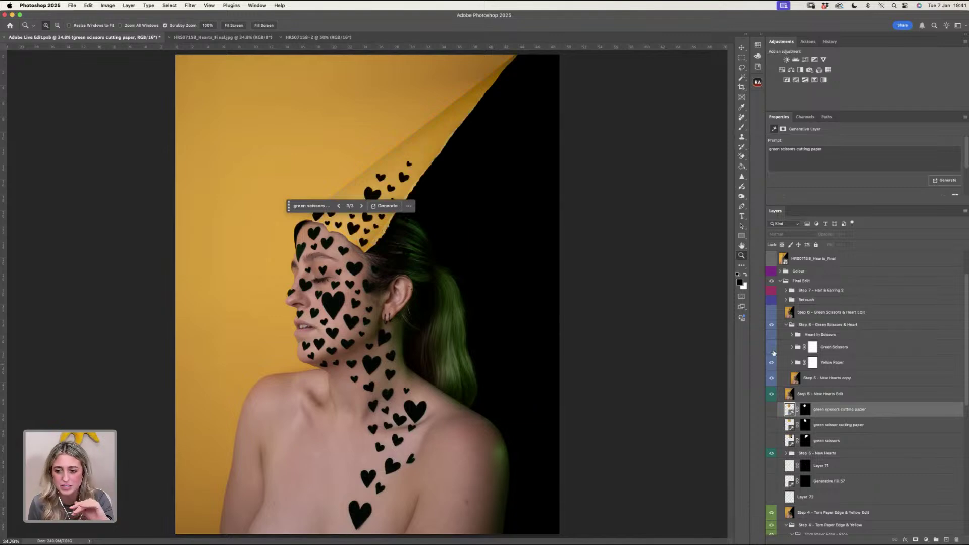
left_click(386, 144)
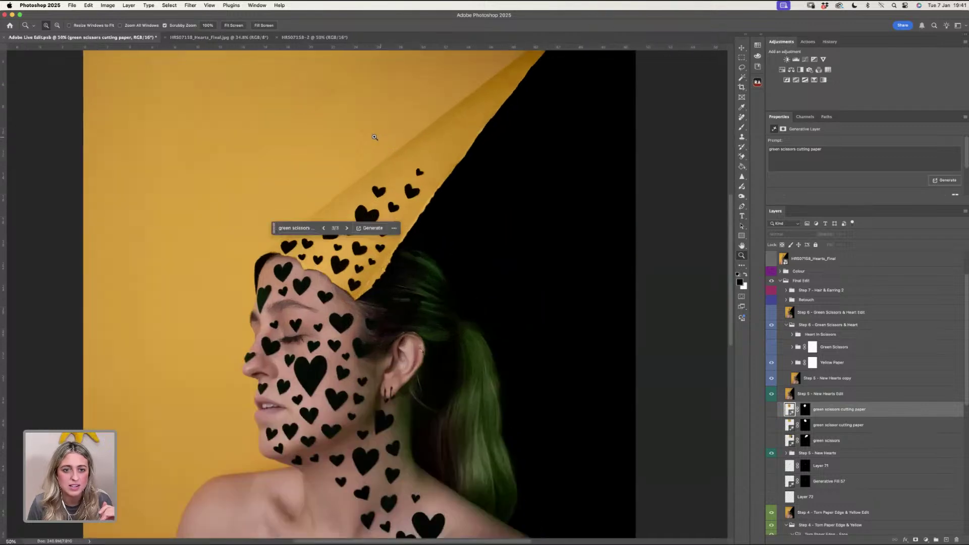
left_click(373, 135)
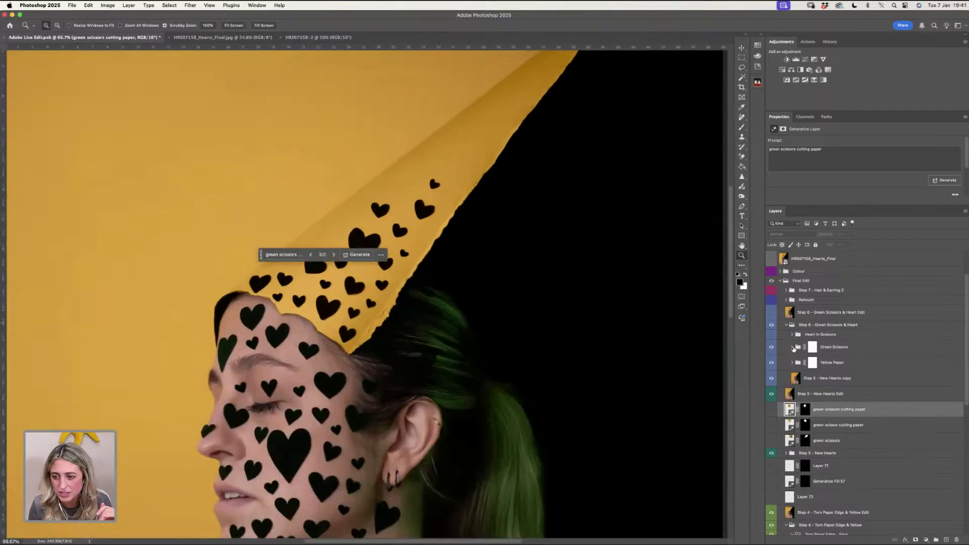
- Expand the Green Scissors group, hide its layers and show only the base scissors on Layer 58
left_click(793, 347)
left_click_drag(771, 364, 773, 426)
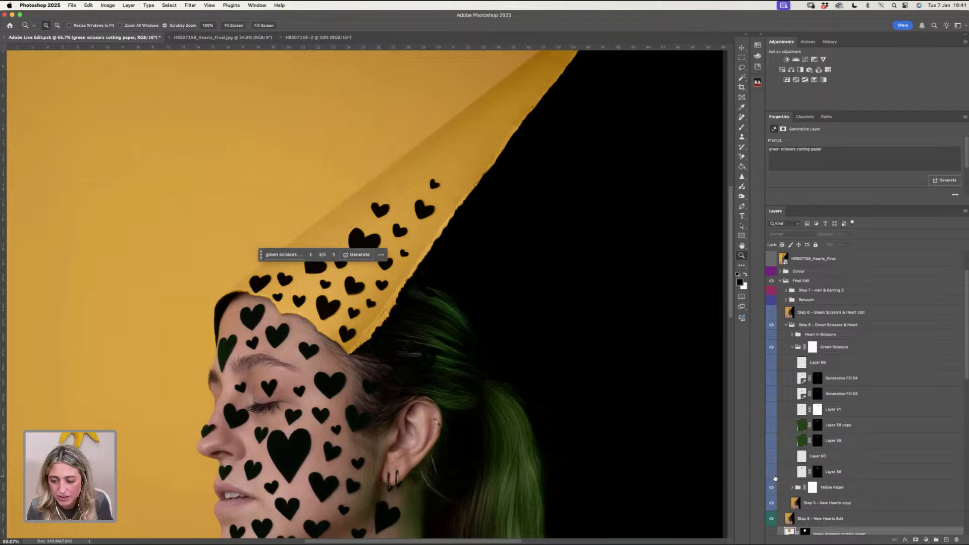
left_click(771, 472)
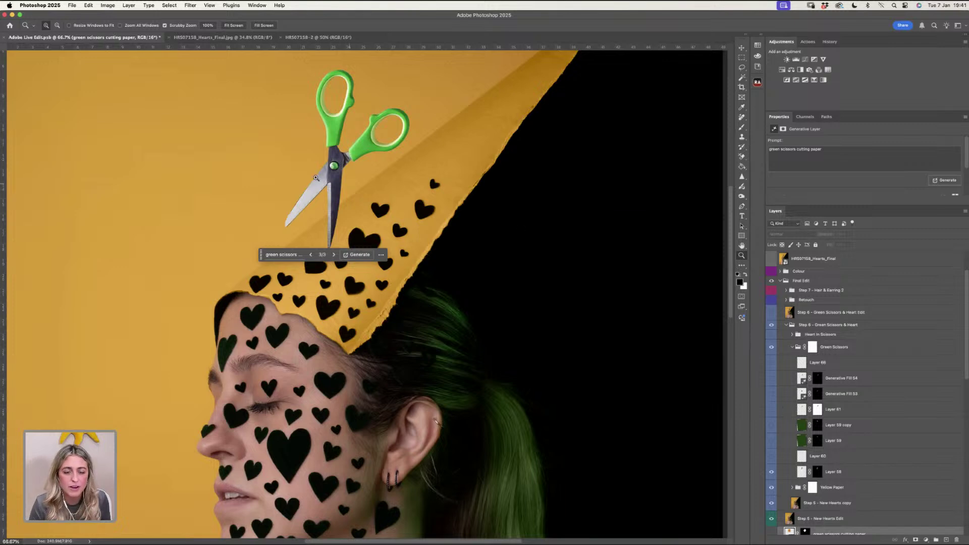
scroll(341, 142, "up", 3)
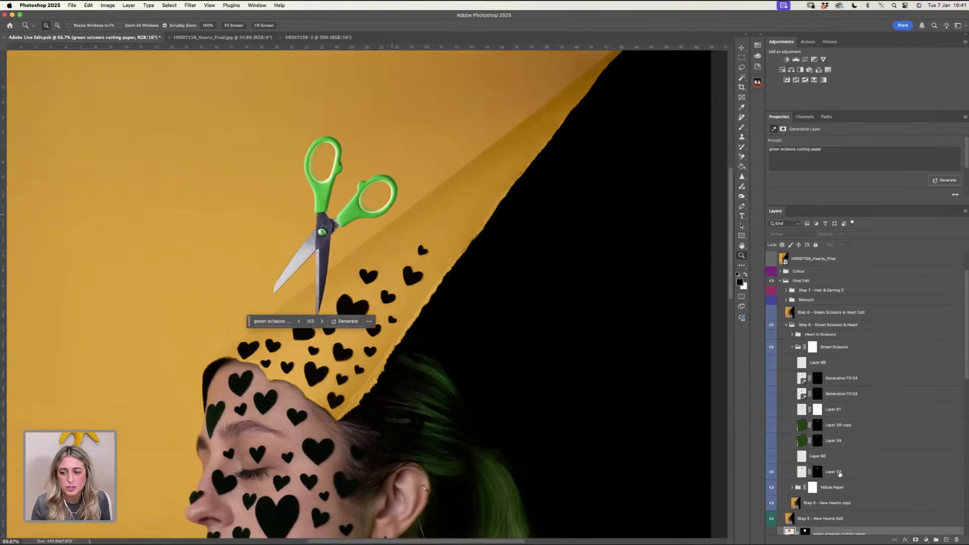
- Select Layer 58's mask and compare the cut-out scissors with the generated original in Photoshop (Beta)
left_click(783, 467)
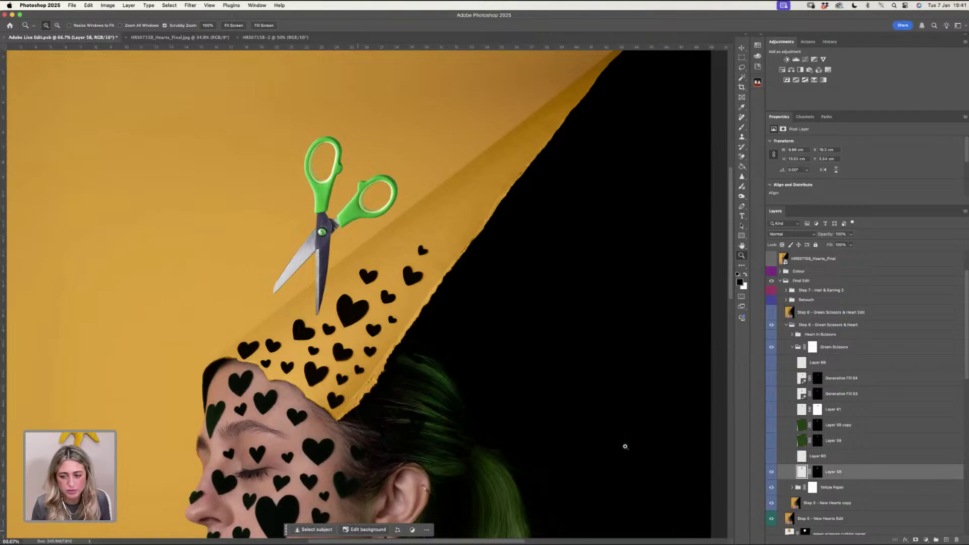
left_click(817, 471)
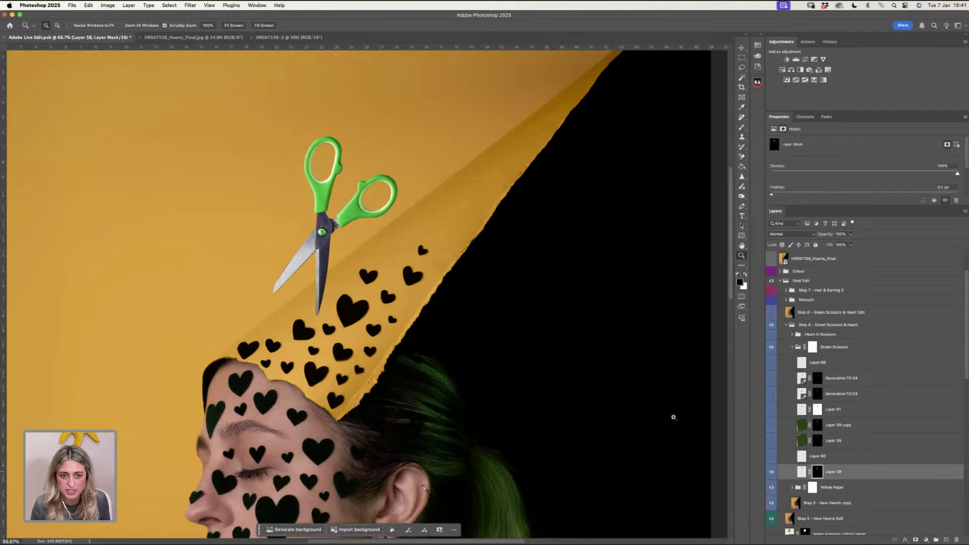
left_click_drag(327, 223, 330, 215)
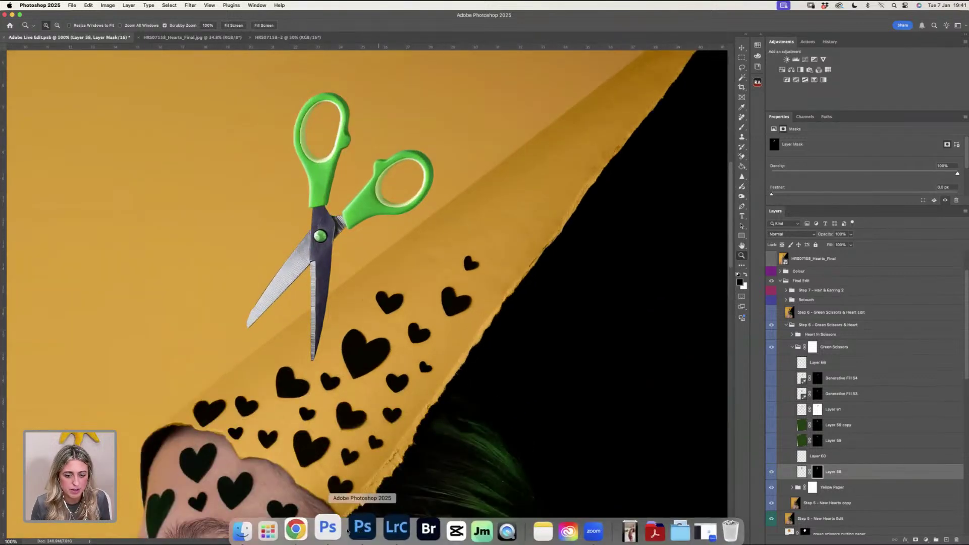
left_click(333, 528)
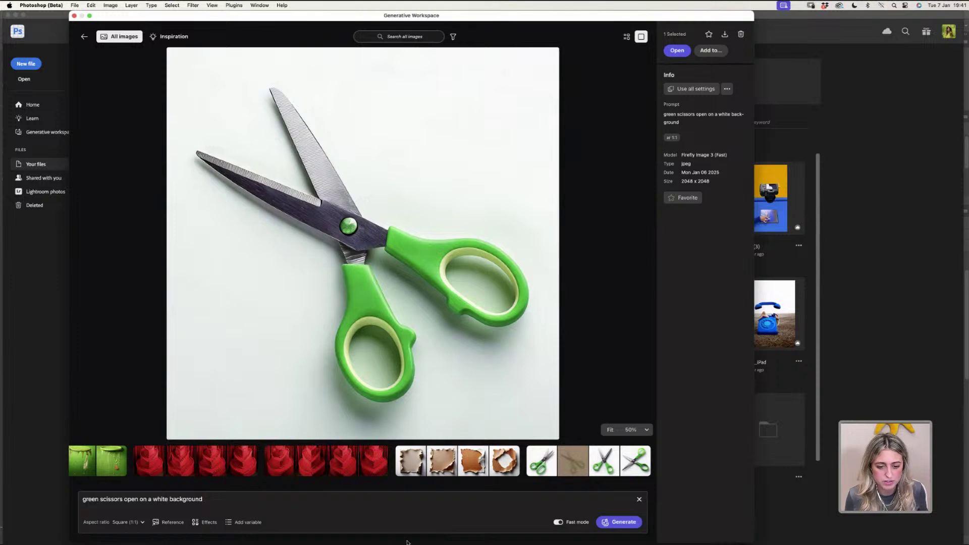
left_click(359, 529)
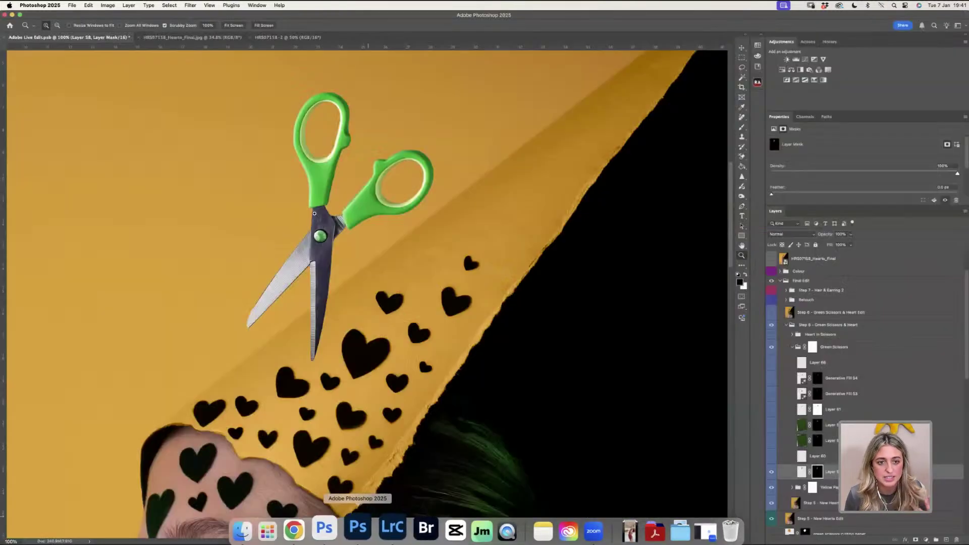
- Show Layer 60 in the Green Scissors group and zoom in to 200% on the scissor handles
left_click(771, 456)
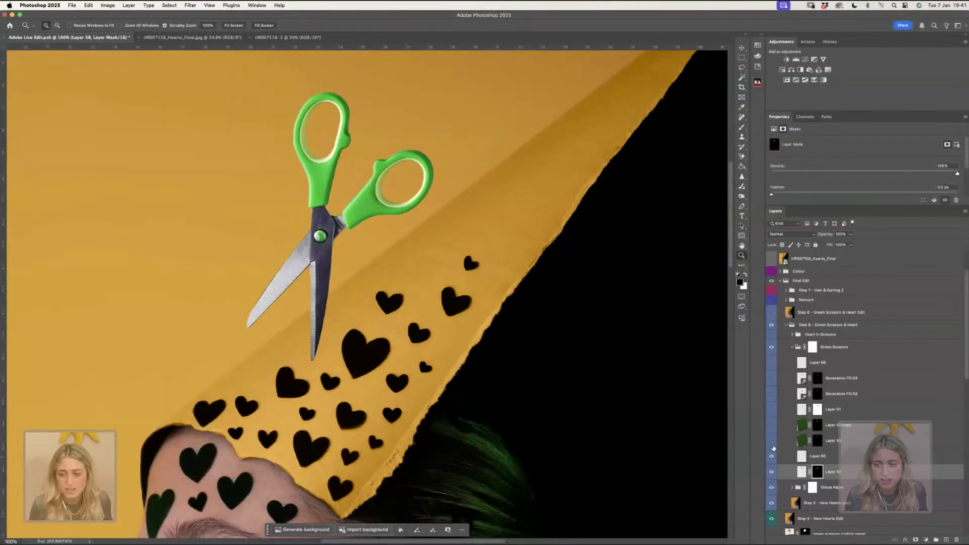
left_click(771, 442)
left_click(772, 443)
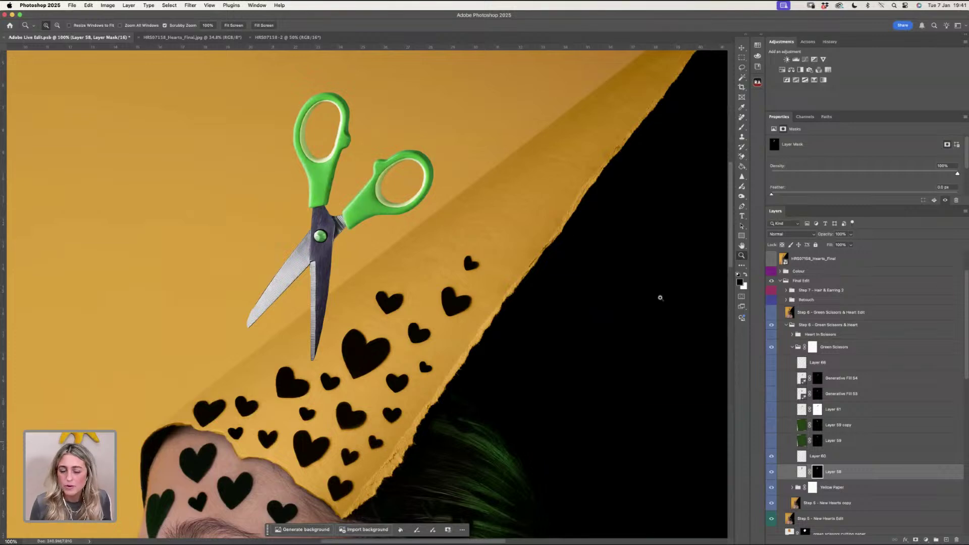
left_click(340, 144)
left_click(340, 144)
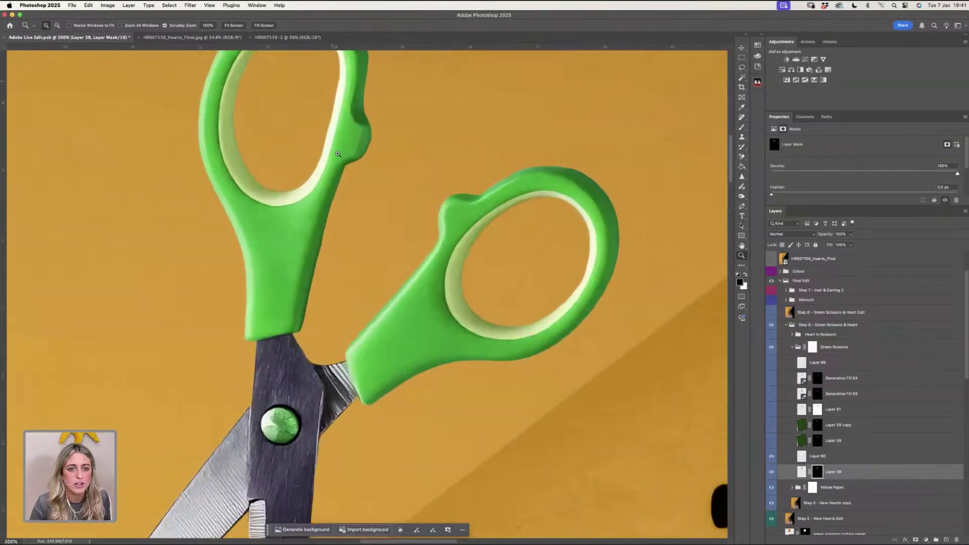
left_click(365, 183, "alt")
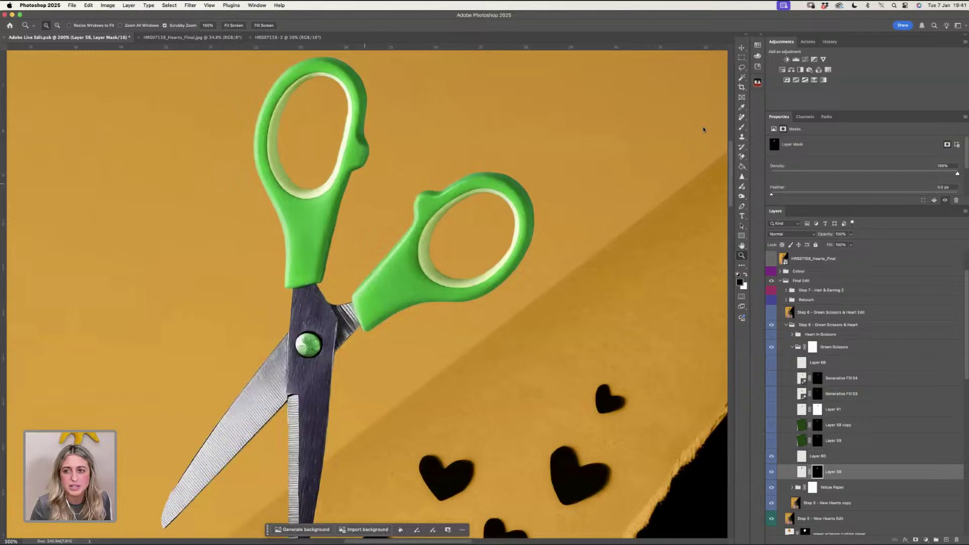
- Add a new layer above Layer 60 and sample a dark green from the woman's hair for the Brush tool
left_click(742, 127)
left_click(834, 455)
left_click(947, 539)
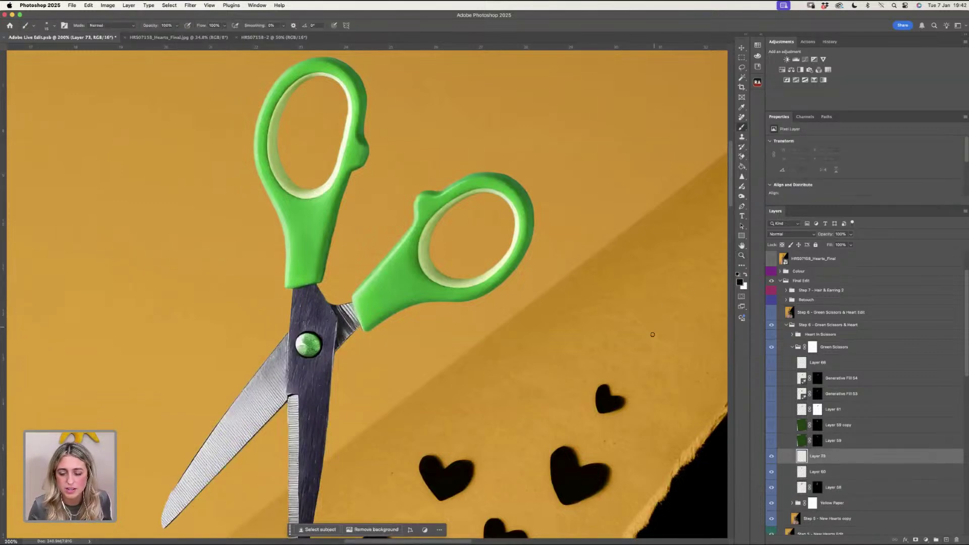
left_click_drag(510, 329, 460, 166)
left_click_drag(499, 298, 410, 15)
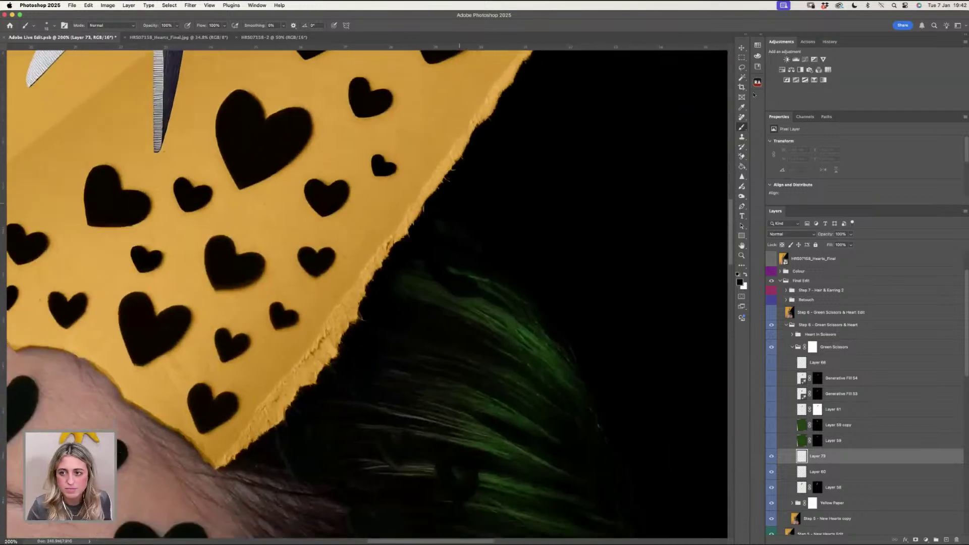
left_click(506, 311, "alt")
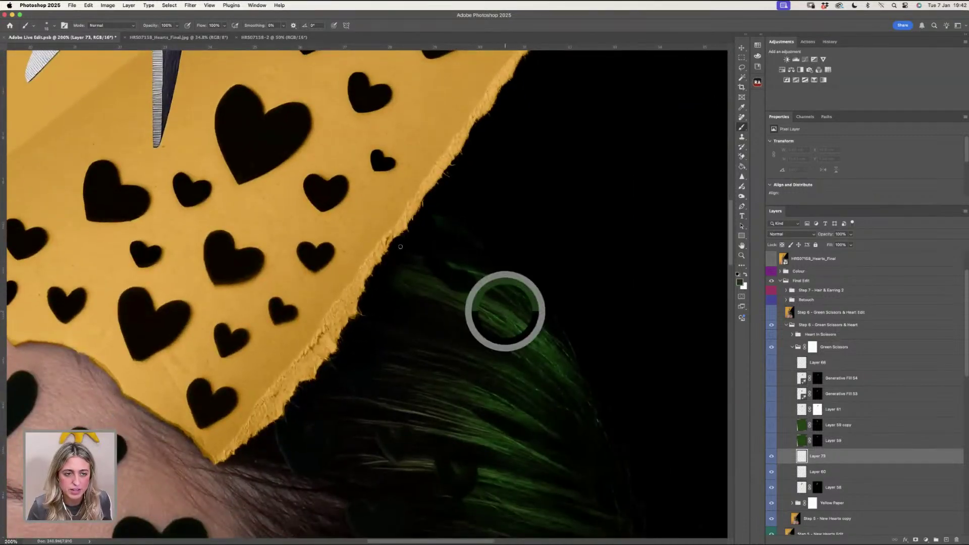
left_click_drag(316, 284, 404, 475)
left_click_drag(394, 164, 370, 247)
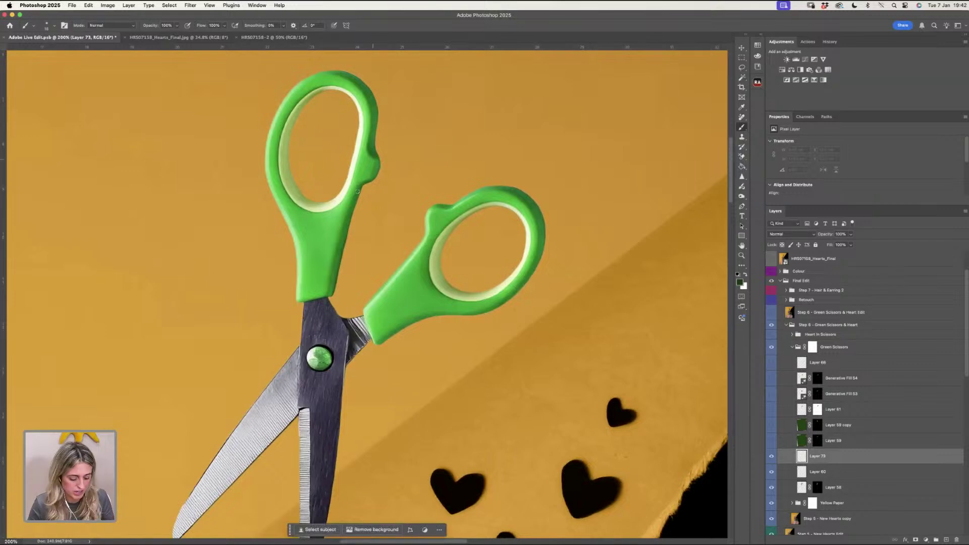
- Enlarge the brush and paint the sampled dark green roughly over both scissor handles on the new layer
key("bracketright")
key("bracketright")
key("bracketright")
key("bracketright")
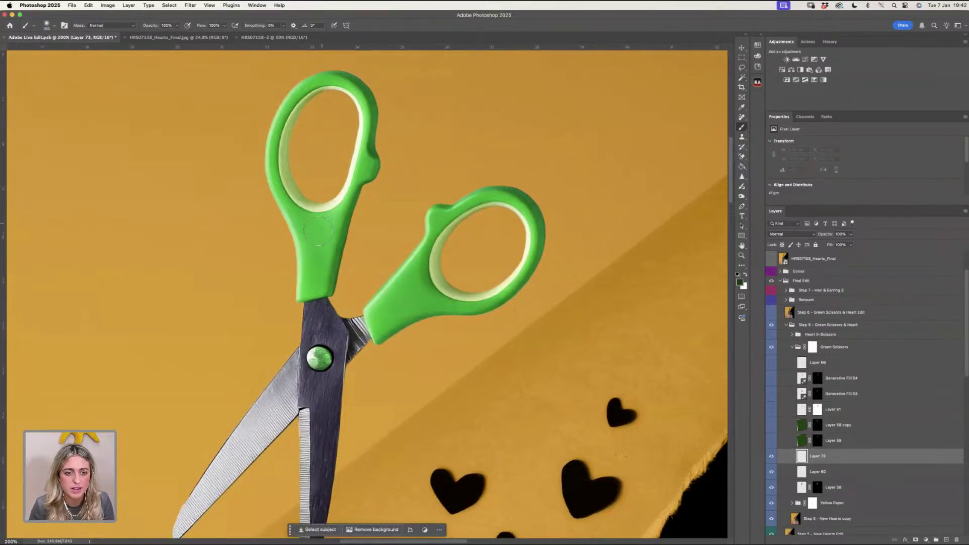
mouse_move(318, 231)
left_mouse_down()
mouse_move(260, 141)
mouse_move(284, 142)
mouse_move(277, 162)
mouse_move(301, 97)
mouse_move(331, 77)
mouse_move(365, 101)
mouse_move(368, 163)
mouse_move(361, 206)
mouse_move(318, 248)
mouse_move(305, 295)
mouse_move(346, 250)
left_mouse_up()
key("super+z")
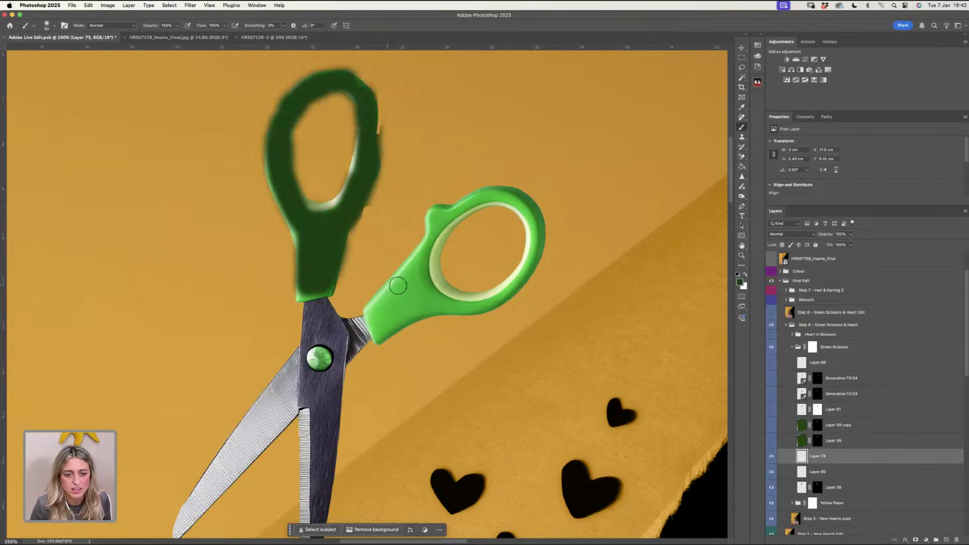
mouse_move(398, 285)
left_mouse_down()
mouse_move(439, 227)
mouse_move(425, 244)
mouse_move(435, 218)
mouse_move(509, 195)
mouse_move(501, 197)
mouse_move(530, 235)
mouse_move(516, 282)
mouse_move(374, 336)
mouse_move(382, 314)
mouse_move(436, 301)
mouse_move(393, 308)
mouse_move(383, 326)
mouse_move(500, 311)
left_mouse_up()
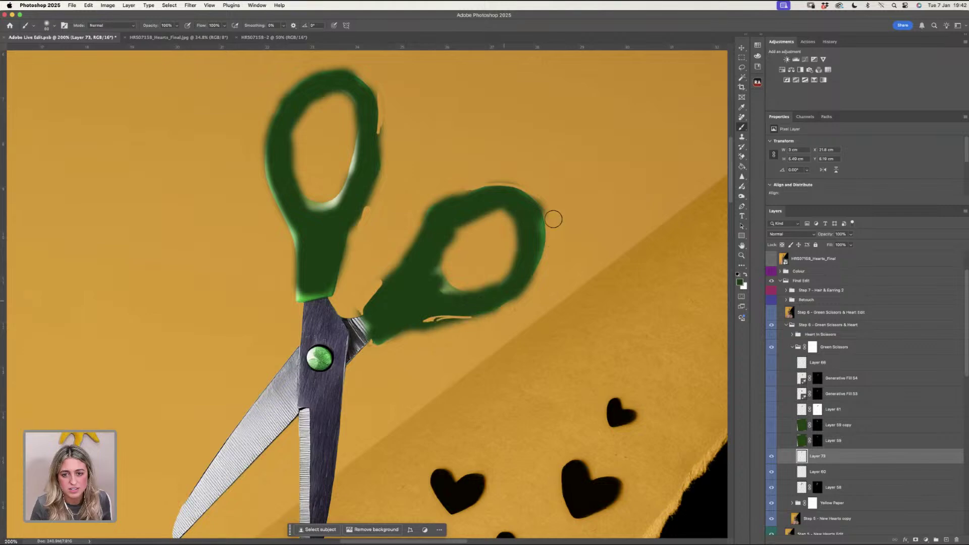
mouse_move(553, 219)
left_mouse_down()
mouse_move(488, 218)
mouse_move(543, 235)
mouse_move(536, 247)
left_mouse_up()
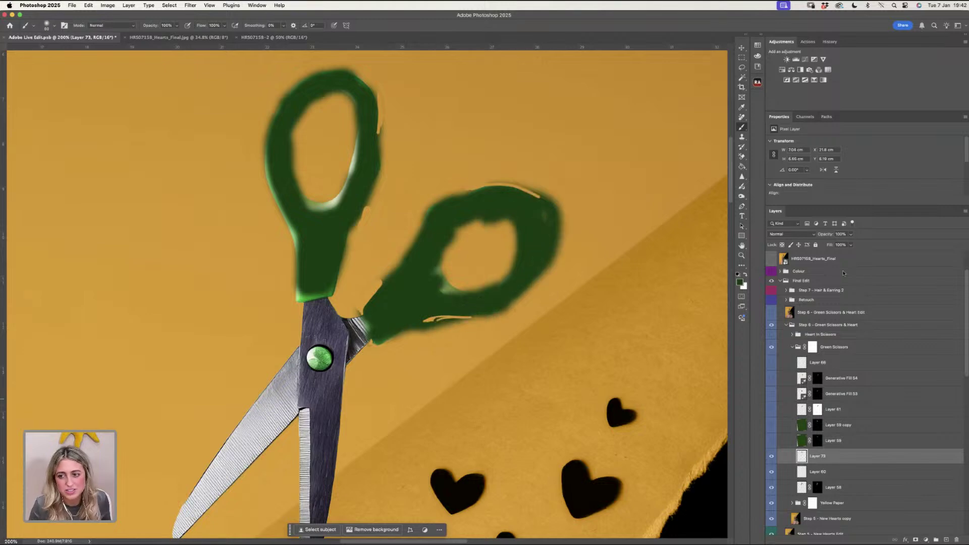
- Try the Linear Light and Soft Light blend modes on Layer 73's green paint, compare the effect, and hide the layer
left_click(807, 234)
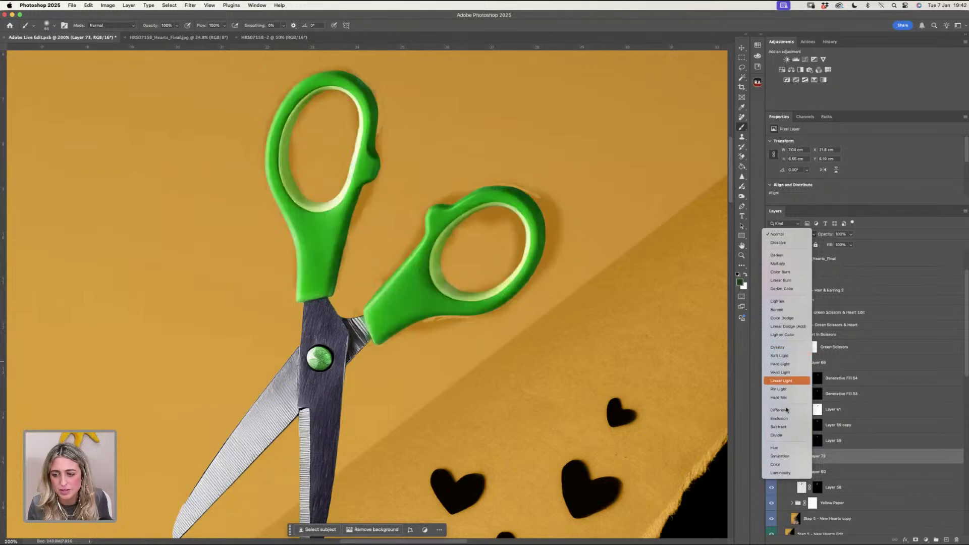
left_click(782, 381)
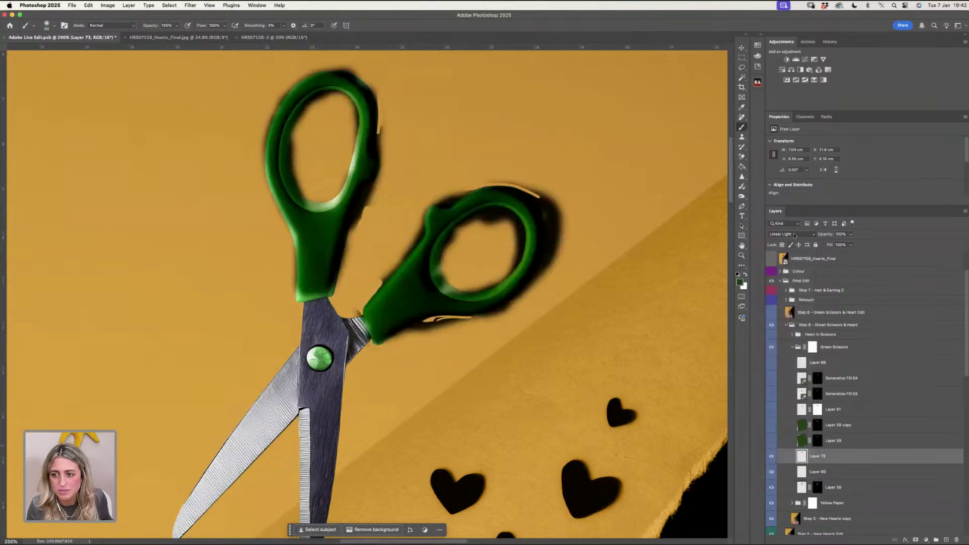
left_click(794, 235)
left_click(787, 208)
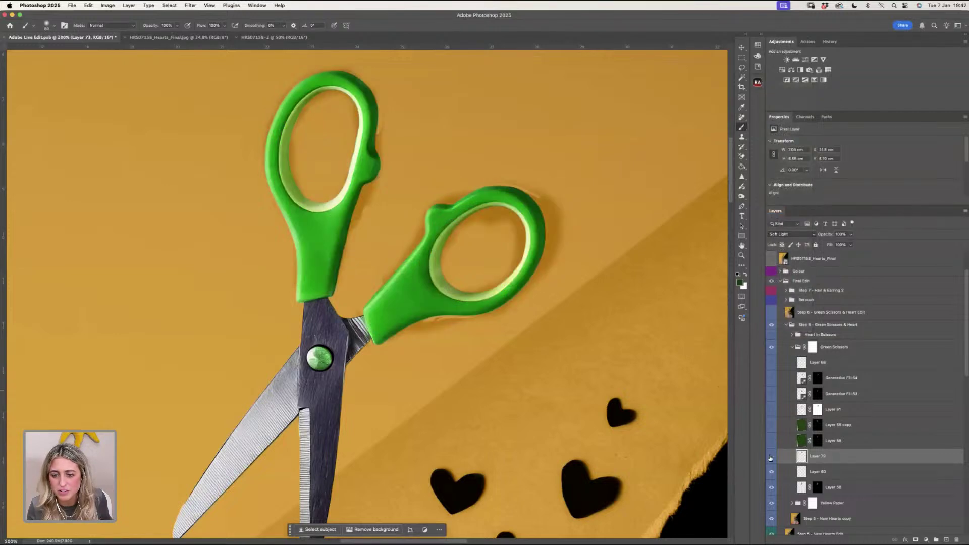
left_click(771, 457)
left_click(771, 456)
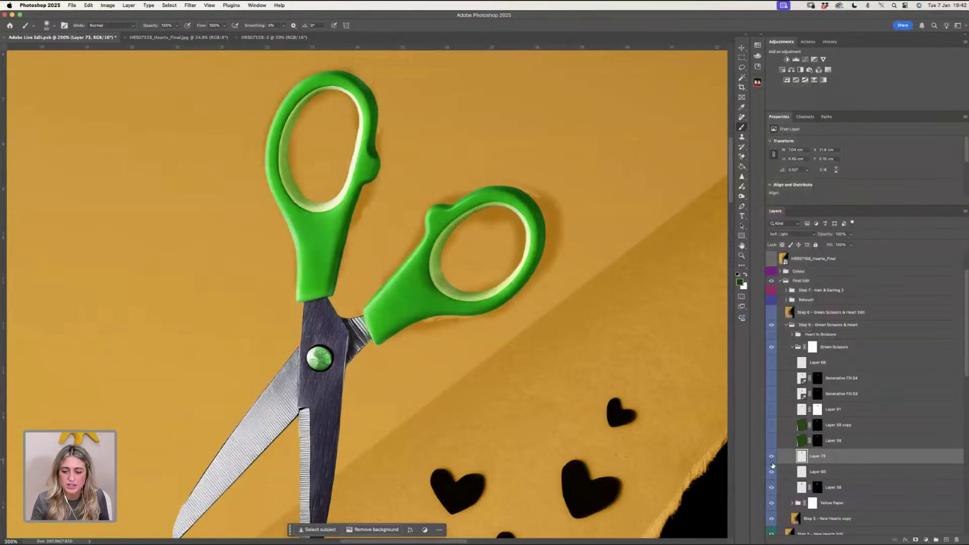
left_click(770, 456)
- Show Layer 59, toggle it to compare the handle colour, and keep its blend mode at Subtract
left_click(771, 441)
left_click(832, 443)
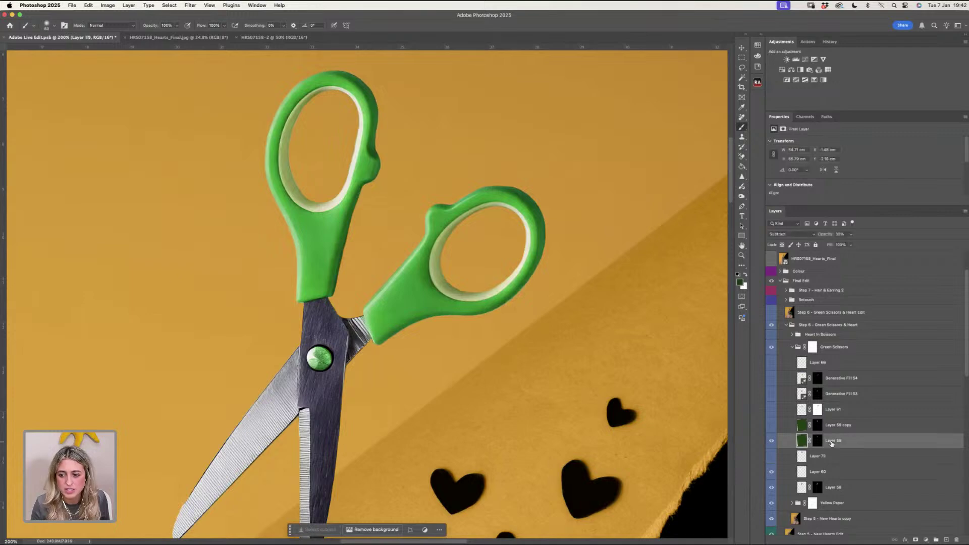
left_click(801, 441)
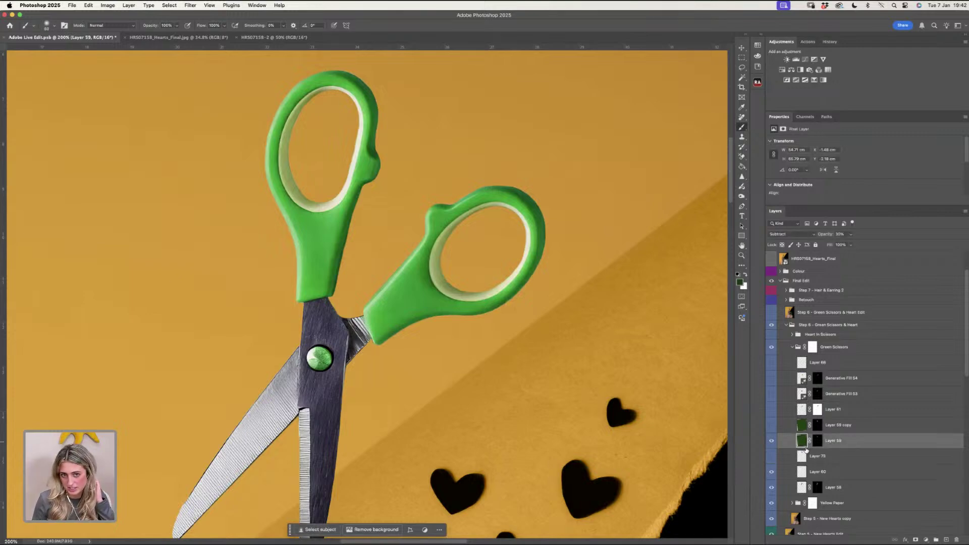
left_click(771, 441)
left_click(772, 441)
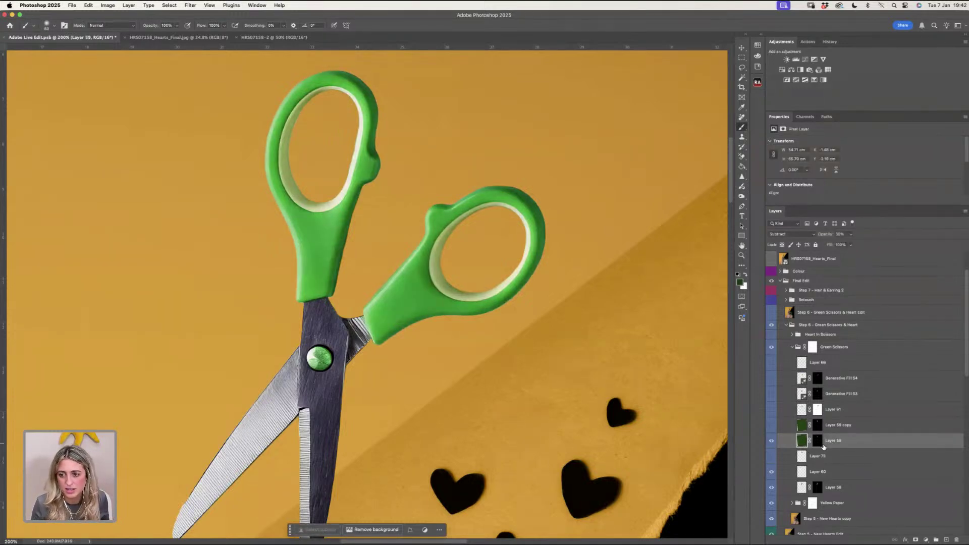
left_click(784, 236)
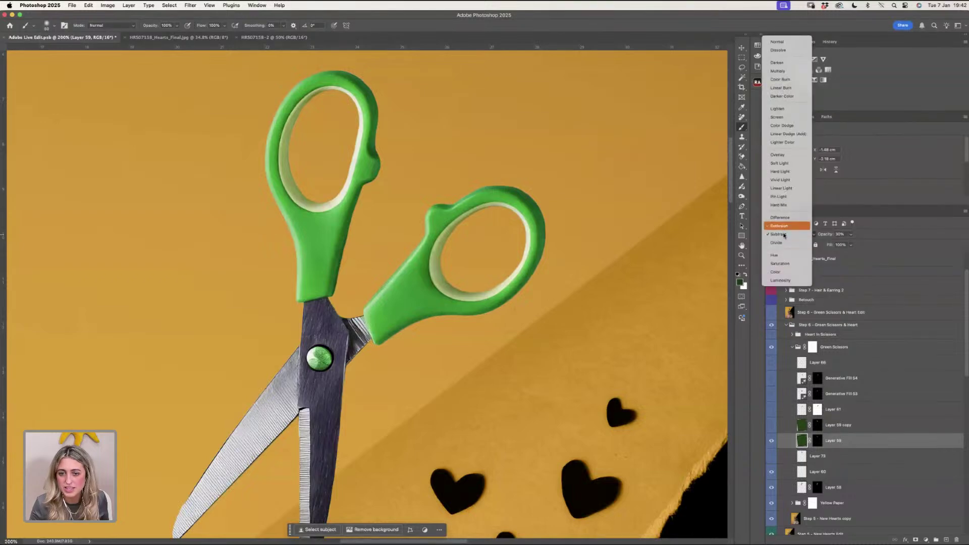
left_click(784, 235)
- Show Layer 59 copy, keep its blend mode at Color Burn, and compare the handles with and without it
left_click(771, 427)
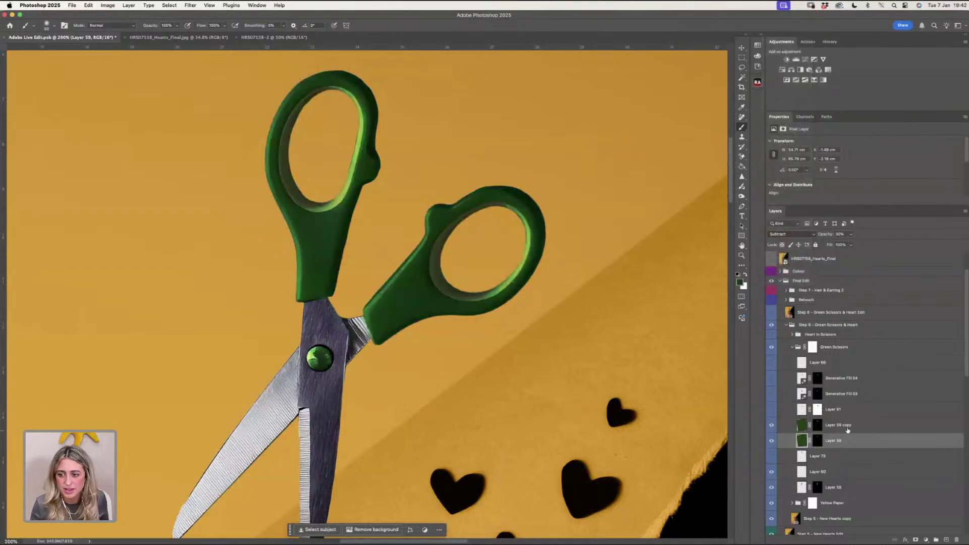
left_click(846, 428)
left_click(788, 235)
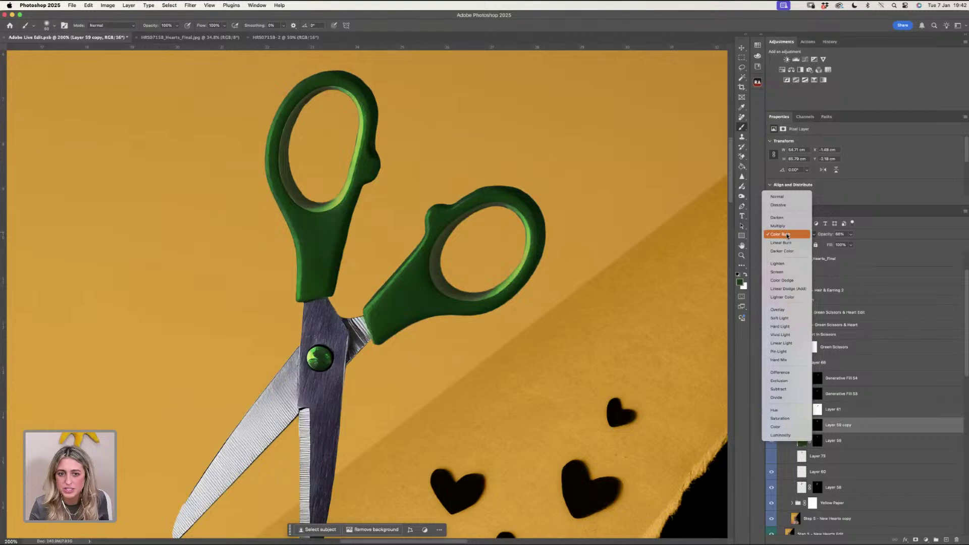
left_click(787, 234)
left_click(771, 427)
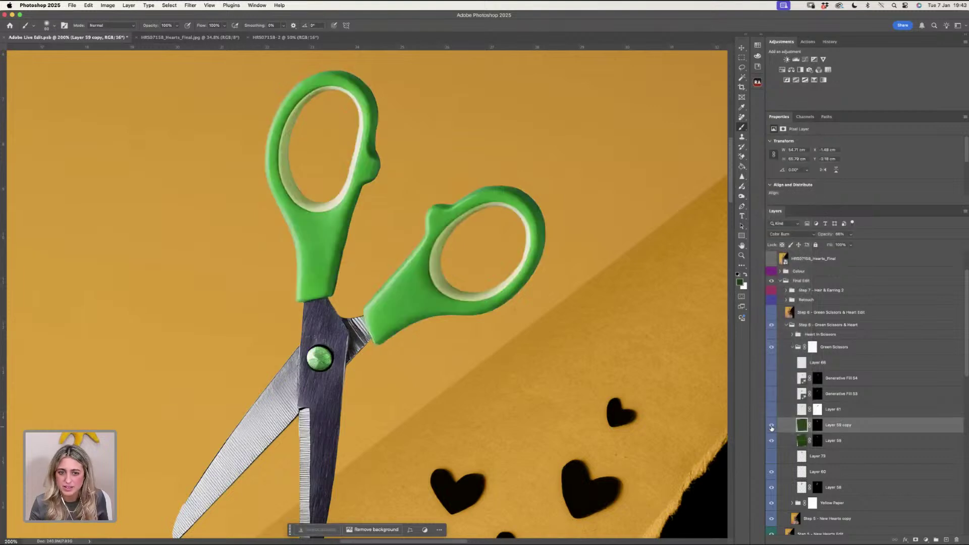
left_click(771, 427)
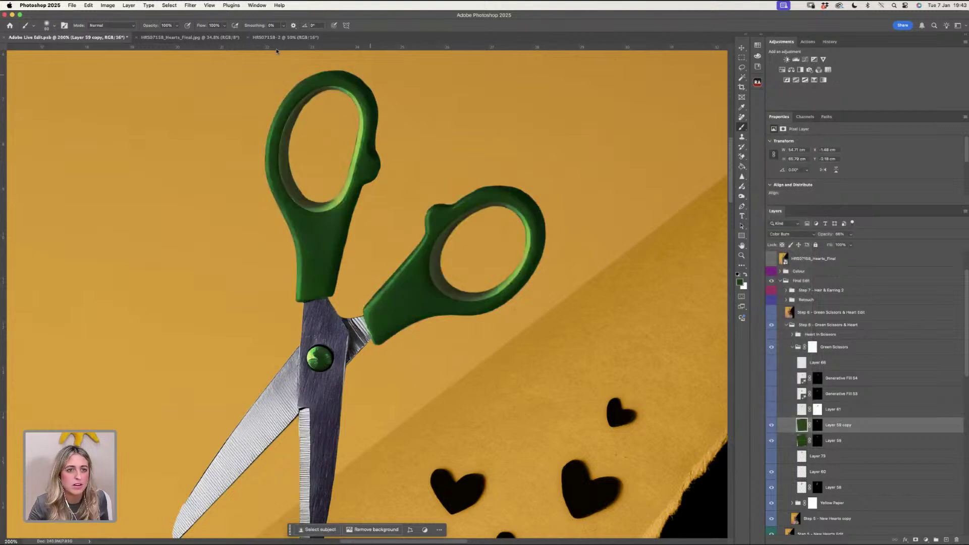
- Examine the darkened scissor handles against the woman's green hair, both in the full composite and at 100% zoom
left_click(742, 255)
left_click(238, 25)
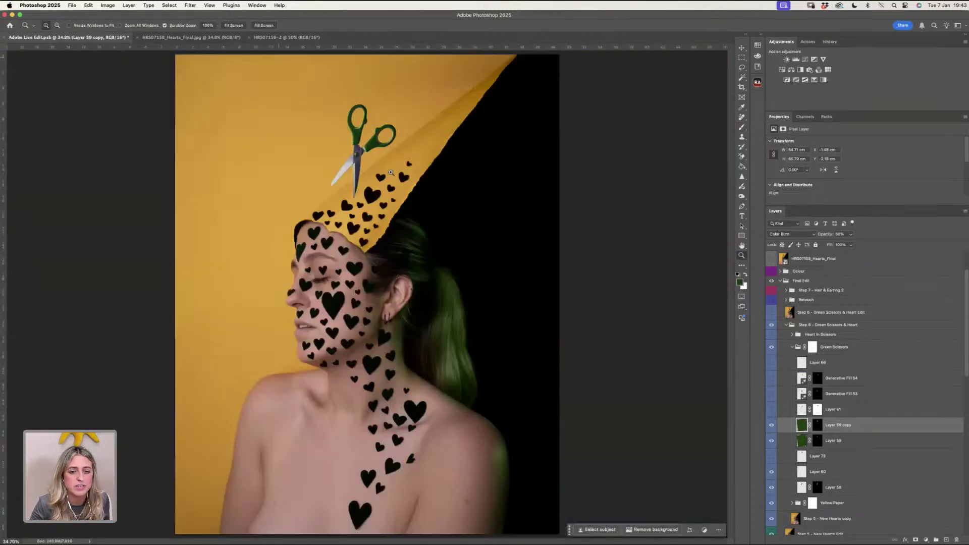
left_click(339, 123)
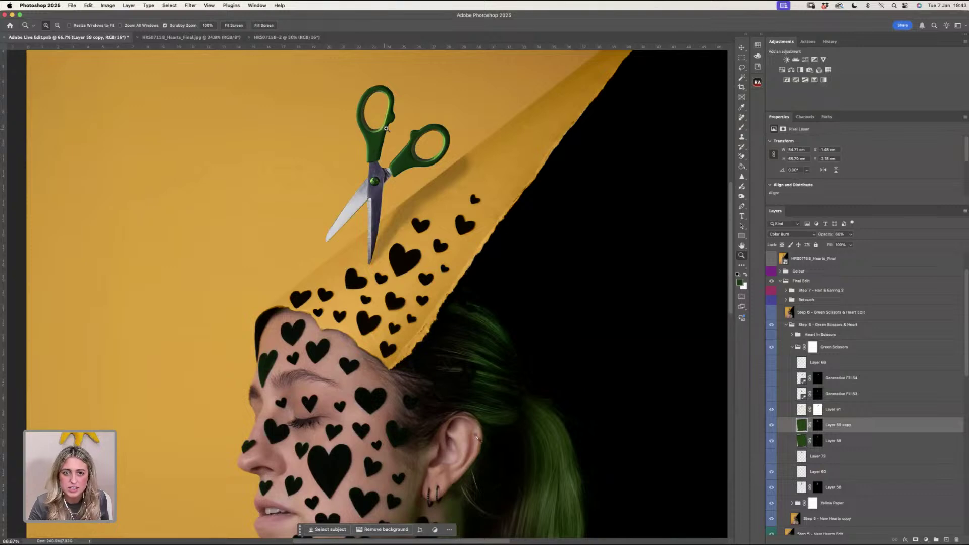
left_click(386, 128)
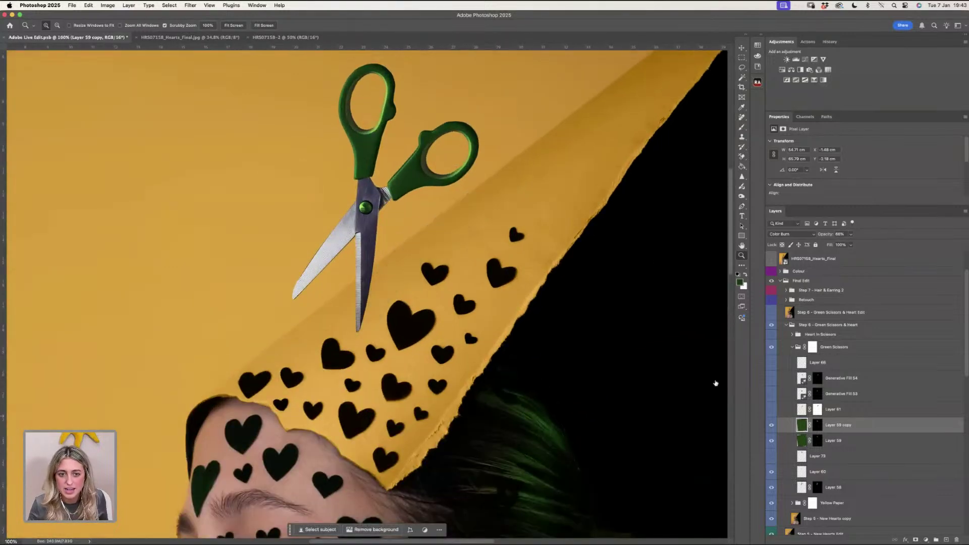
left_click(375, 228, "alt")
left_click(376, 228, "alt")
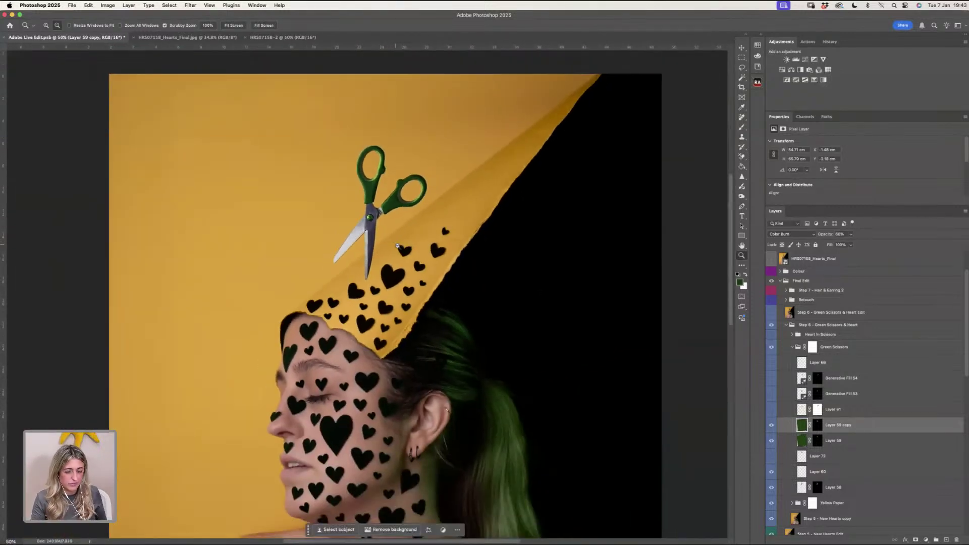
left_click(398, 246, "alt")
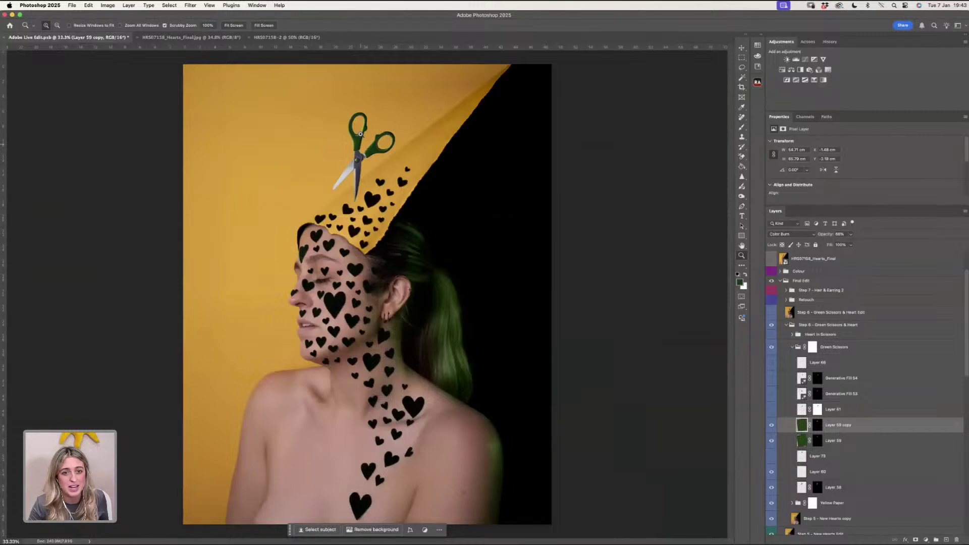
left_click(360, 133)
left_click(384, 242)
left_click(397, 288)
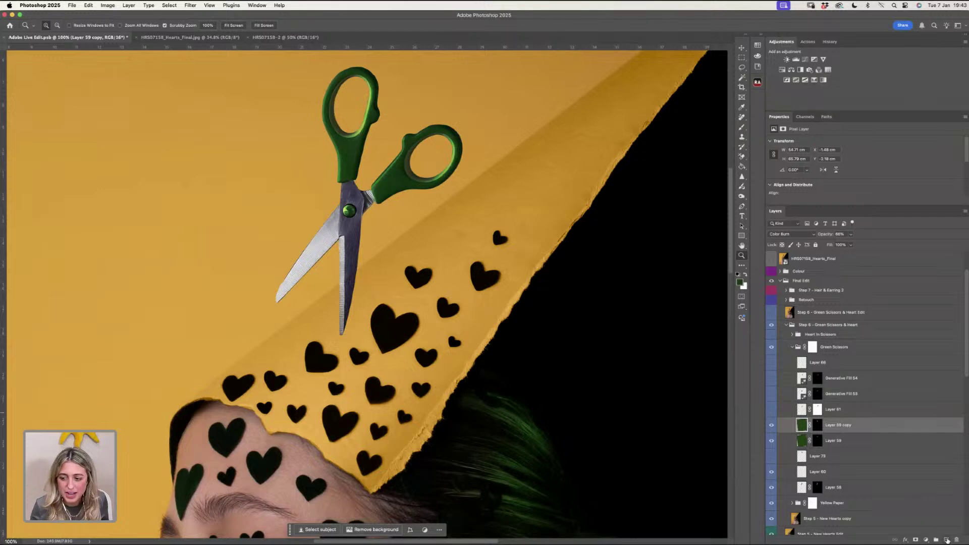
- Add a new layer above Layer 59 copy and sample a dark yellow-brown for the Brush beside a heart below the scissor tip
left_click(947, 540)
left_click(743, 128)
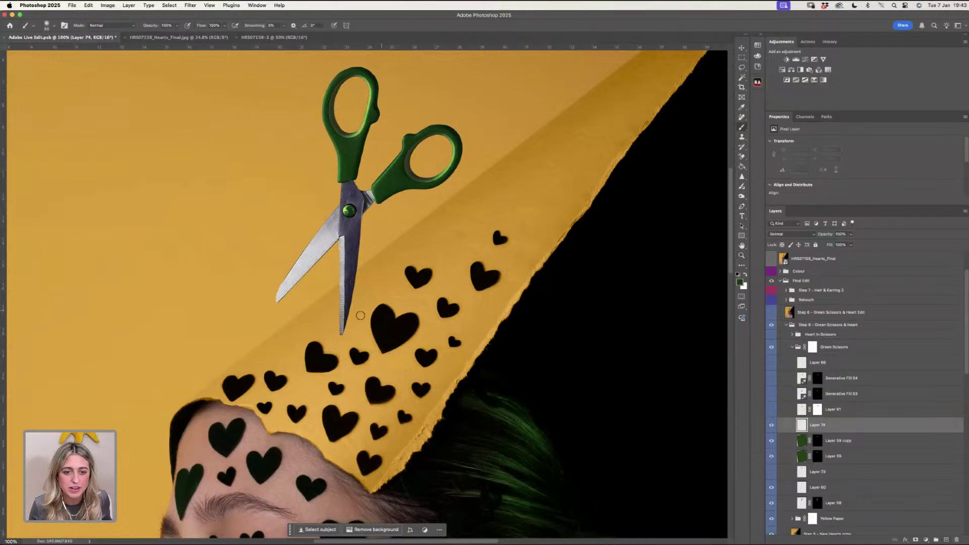
left_click(339, 352, "alt")
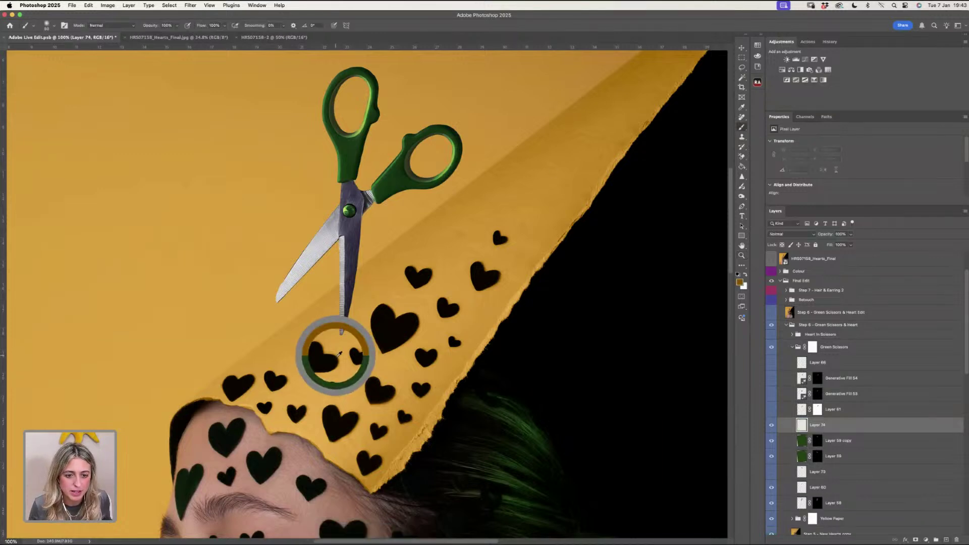
left_click(339, 355, "alt")
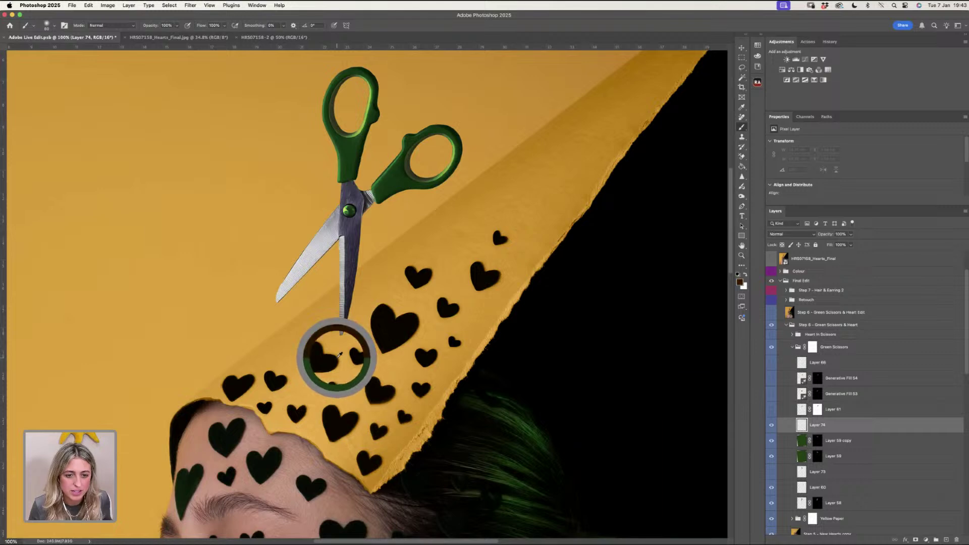
left_click(340, 355, "alt")
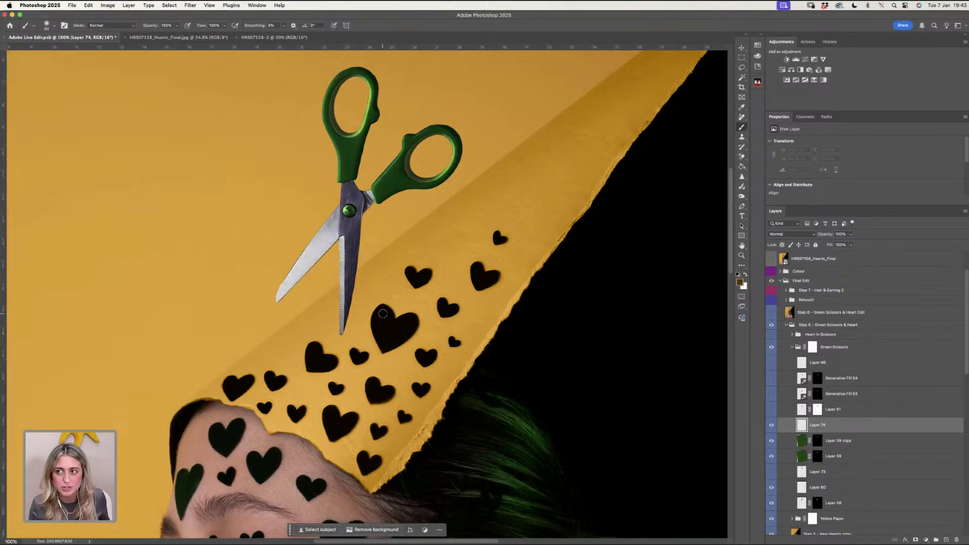
left_click(340, 356, "alt")
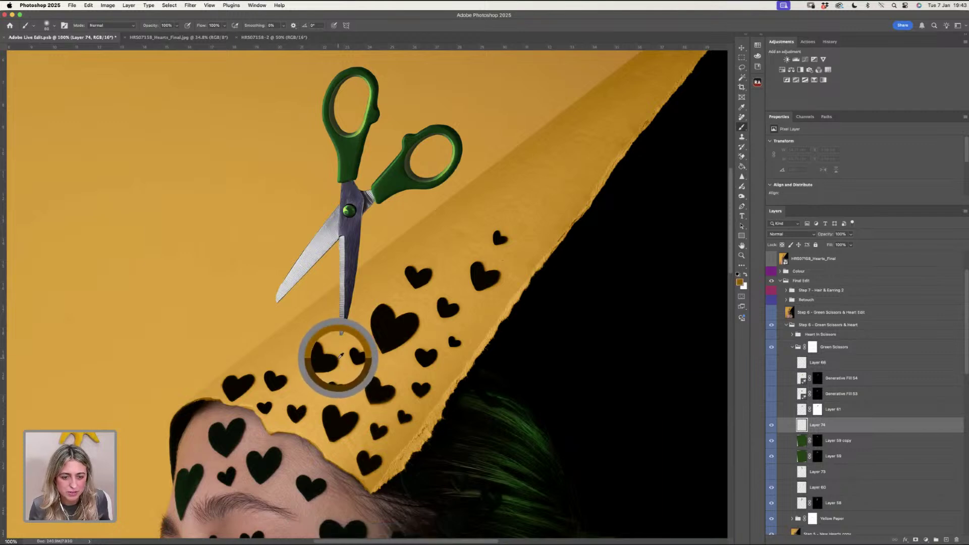
left_click(339, 357, "alt")
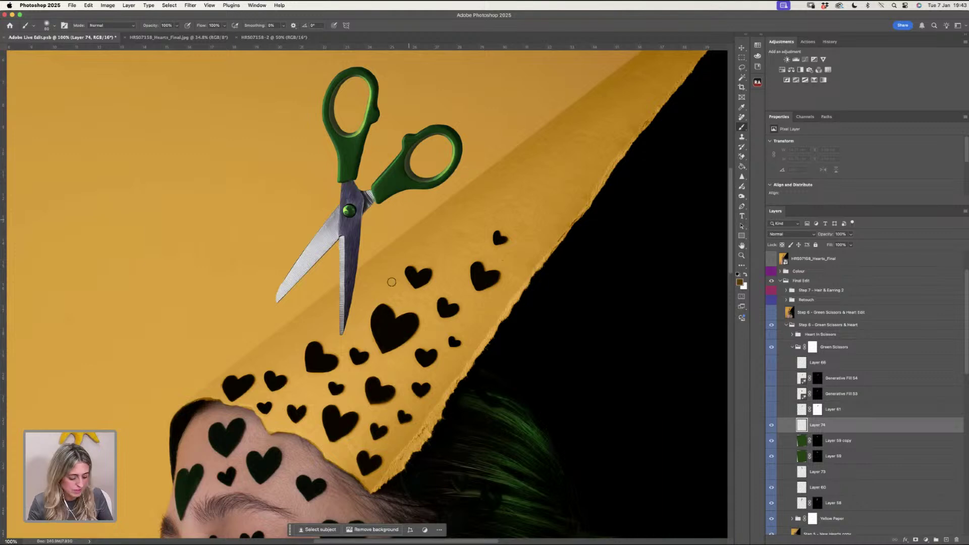
- Enlarge the brush, reduce its opacity, and paint a soft shadow from the scissor tip up along the paper fold
key("bracketright")
key("bracketright")
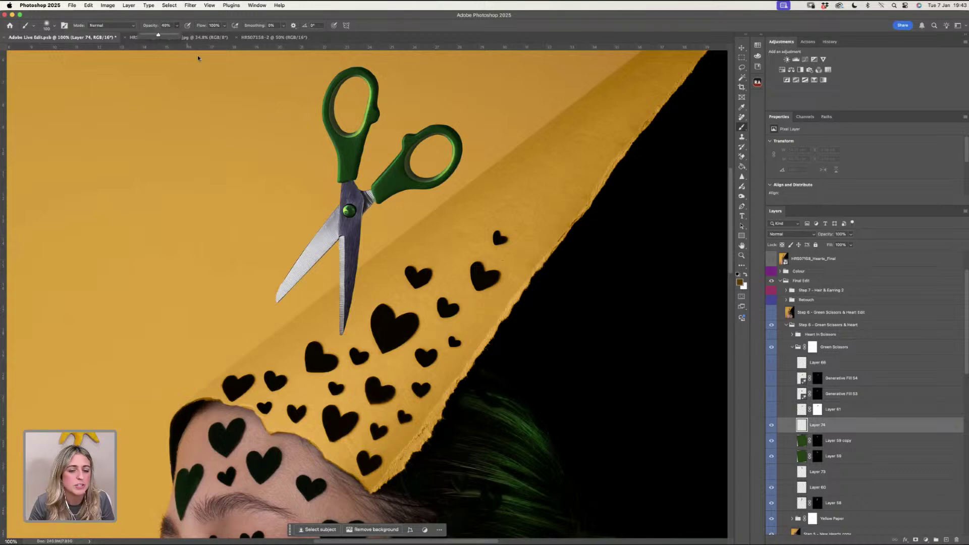
mouse_move(349, 331)
left_mouse_down()
mouse_move(386, 273)
mouse_move(471, 190)
mouse_move(463, 199)
left_mouse_up()
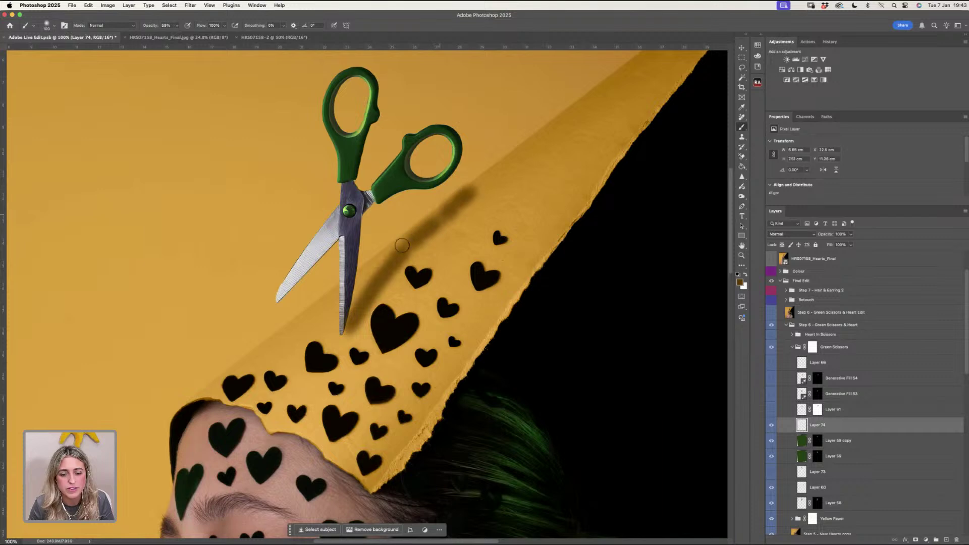
mouse_move(402, 245)
left_mouse_down()
mouse_move(360, 318)
mouse_move(397, 251)
left_mouse_up()
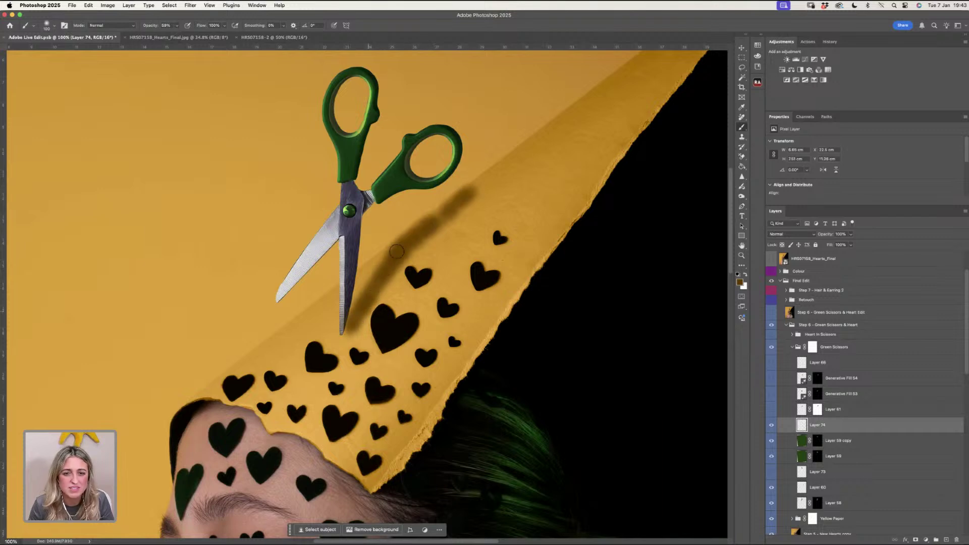
- Lower the opacity of the painted shadow on Layer 74 to about 48%
left_click(847, 234)
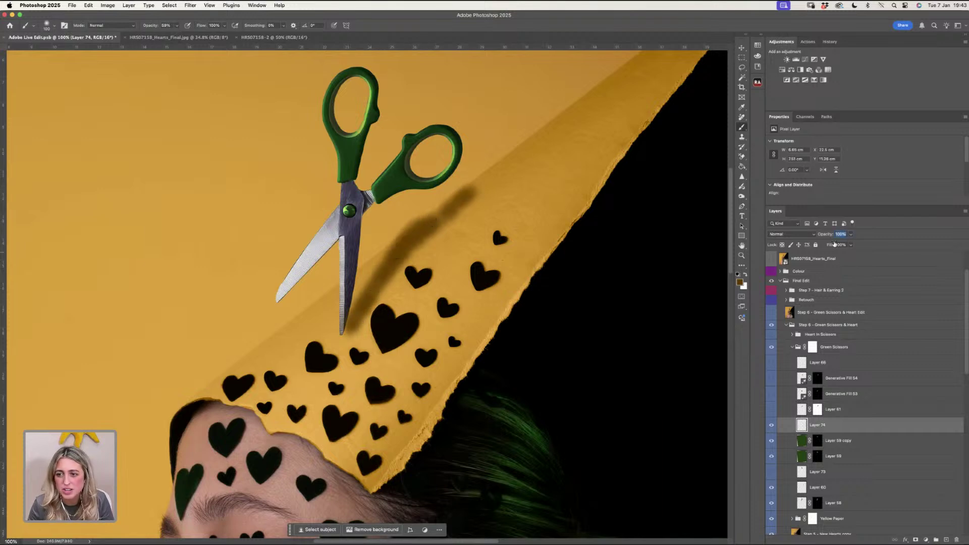
left_click(850, 234)
left_click_drag(852, 243, 833, 244)
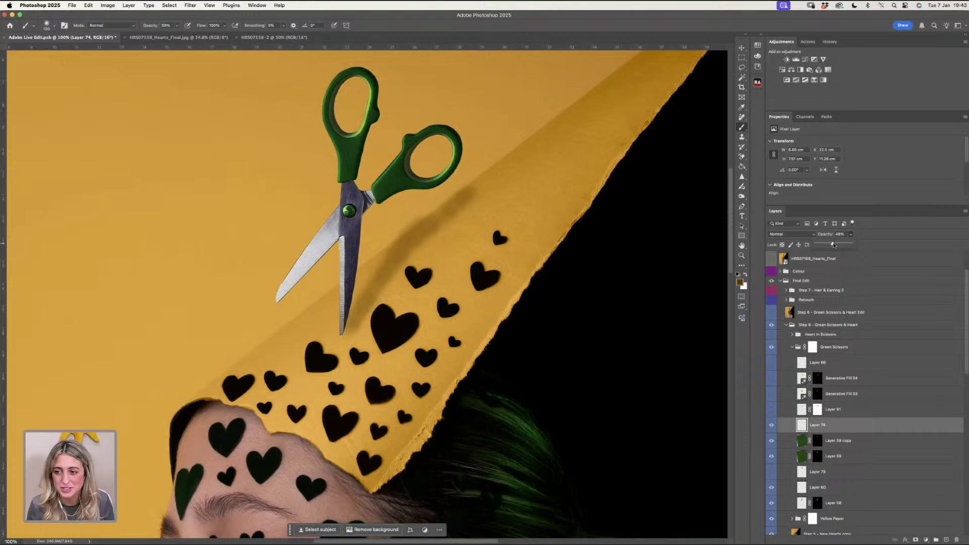
- Hide Layer 74, show Layer 61's prepared shadow instead, and preview and select Generative Fill 53 at the blade tip
left_click(771, 426)
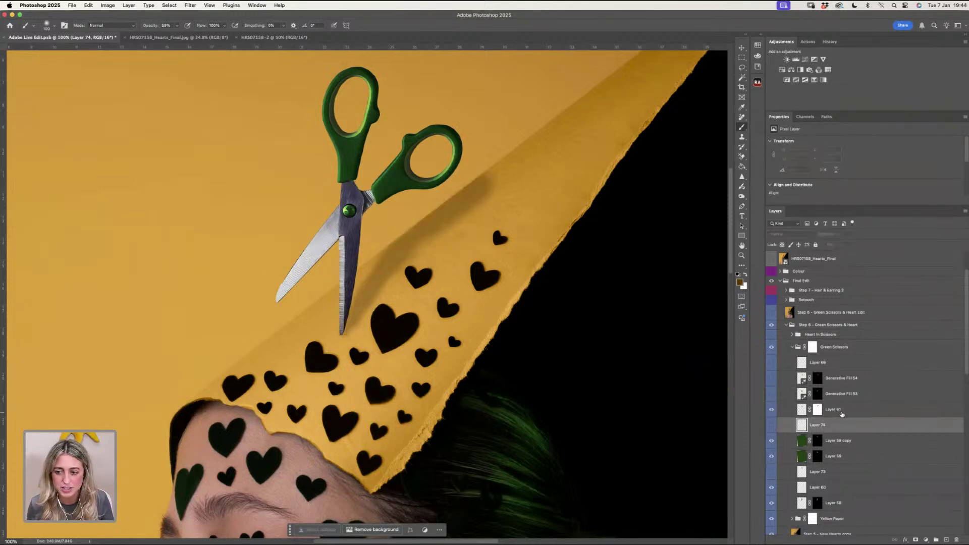
left_click(841, 413)
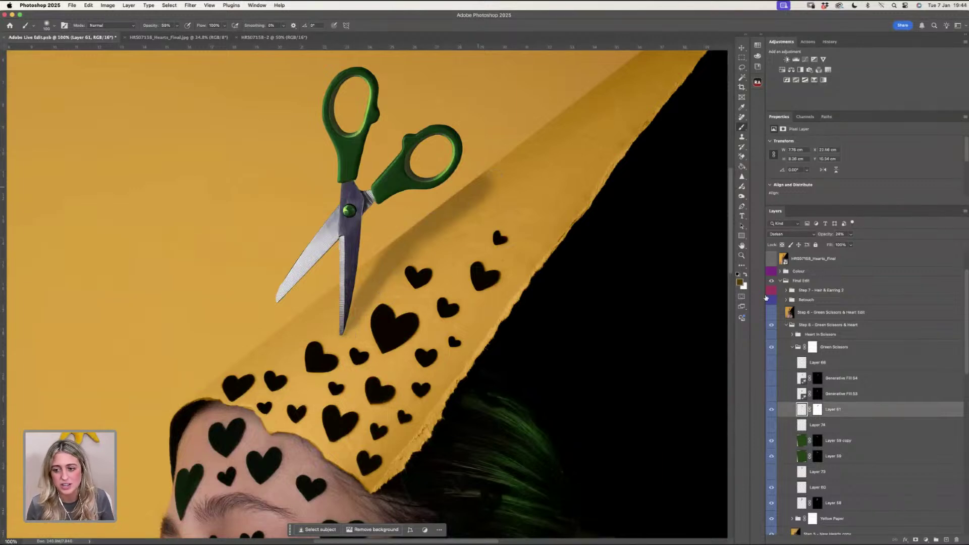
left_click(771, 396)
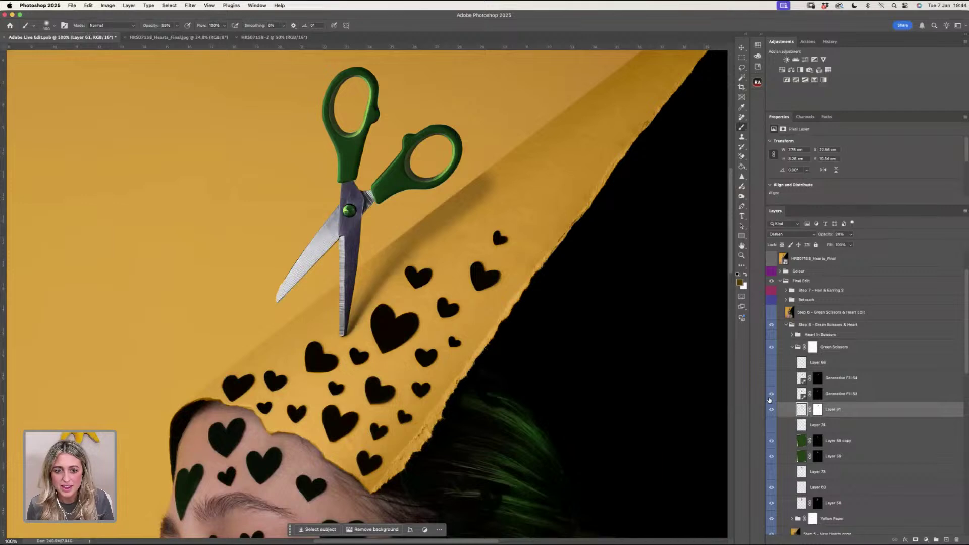
left_click(844, 397)
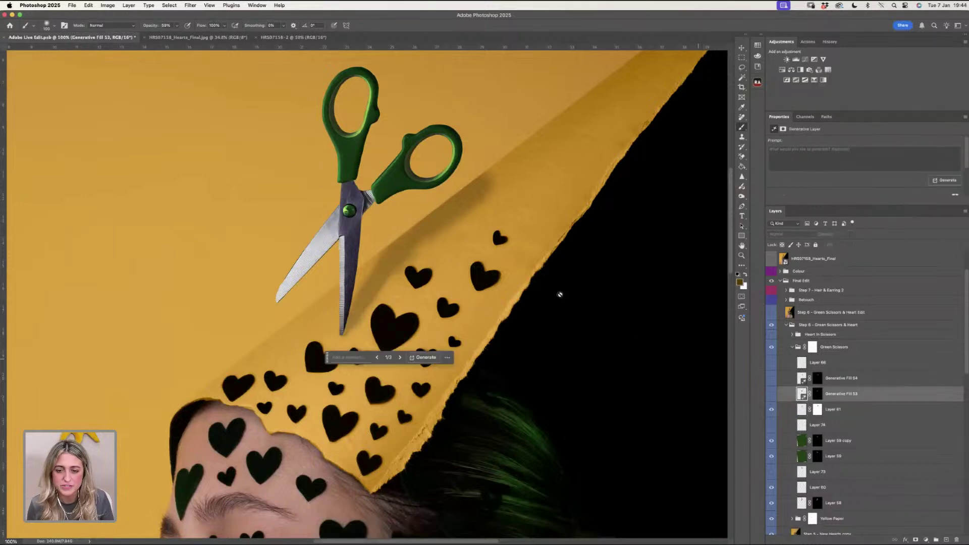
- Lasso the area beside the lower scissor blade, generate a fill with the prompt "shadow", and browse its variations
key("l")
mouse_move(382, 305)
left_mouse_down()
mouse_move(375, 266)
mouse_move(356, 282)
mouse_move(342, 339)
mouse_move(380, 309)
left_mouse_up()
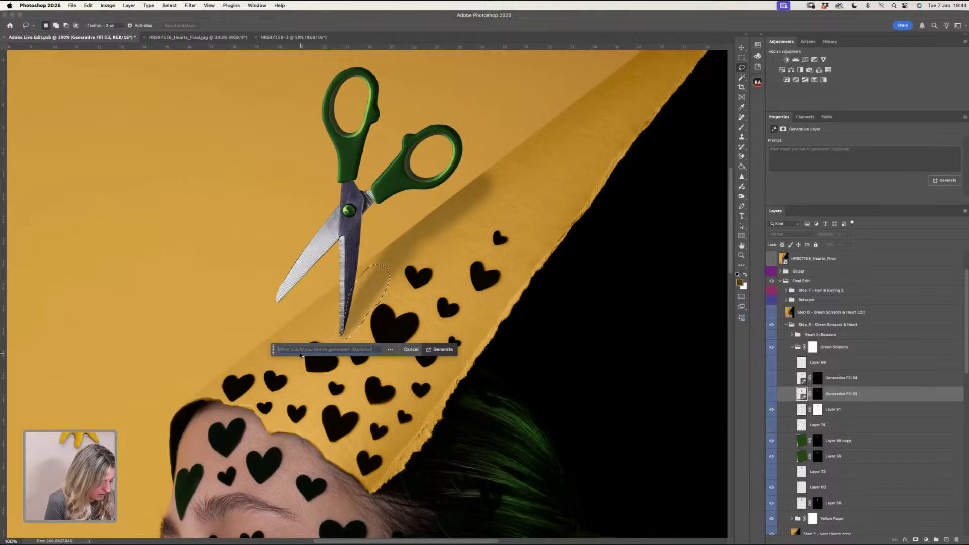
type("shadow")
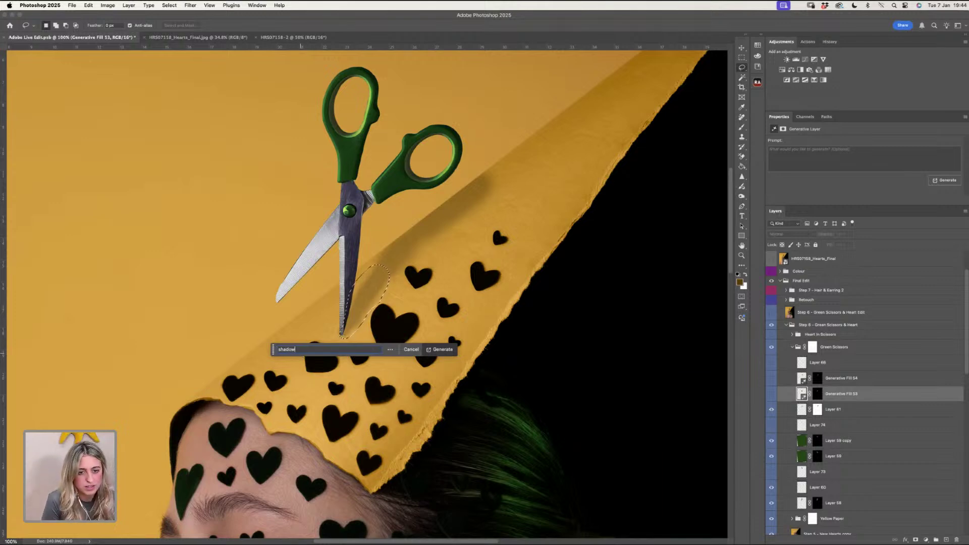
key("Return")
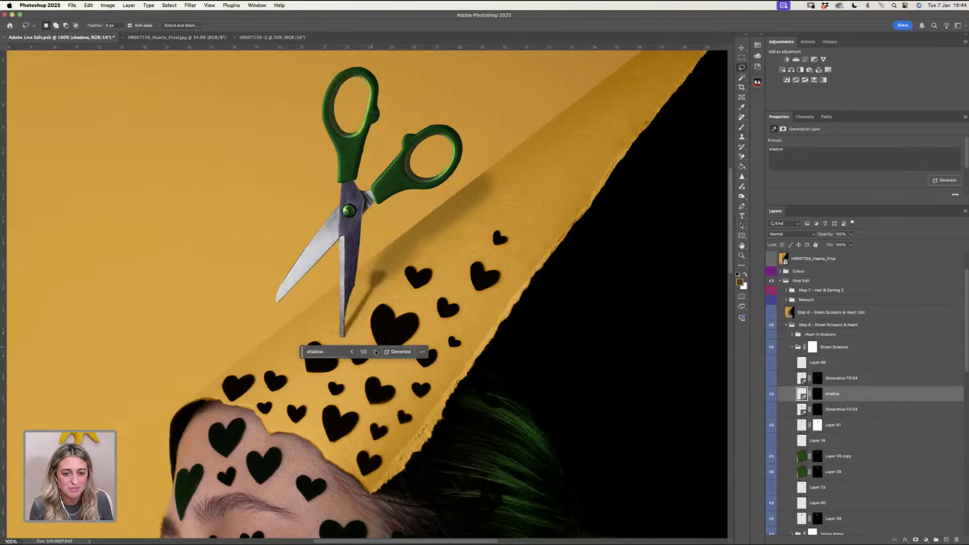
left_click(374, 354)
left_click(375, 352)
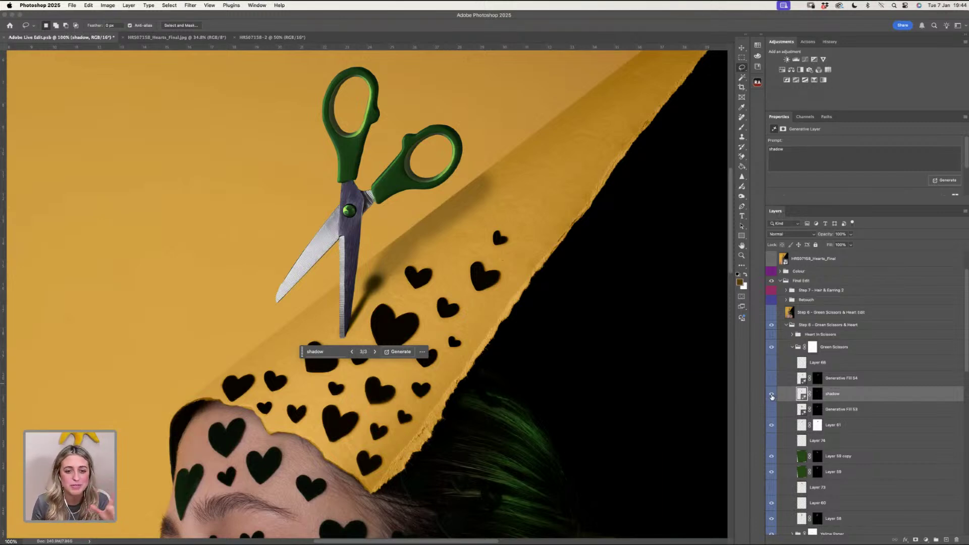
- Hide the generated shadow layer, show Generative Fill 53 again, and compare its variations, keeping the first
left_click(771, 394)
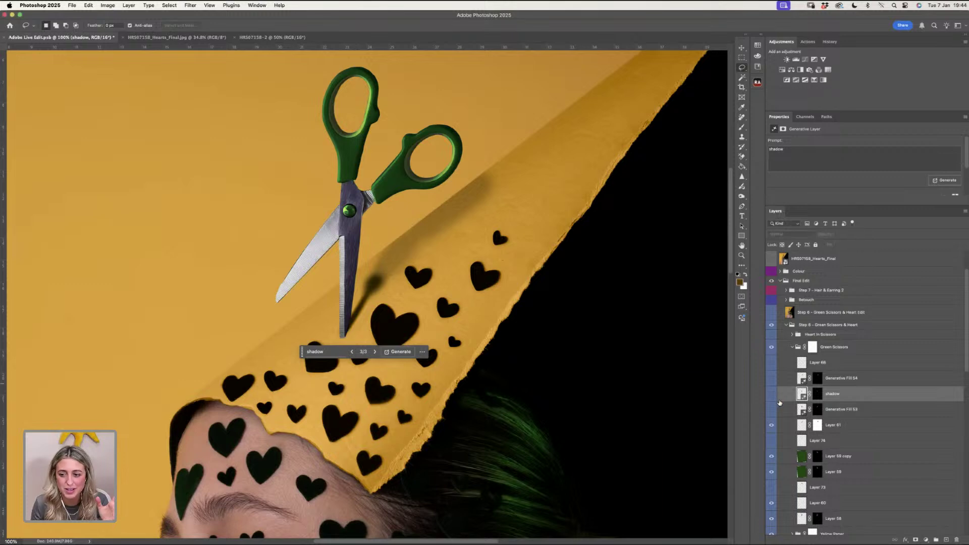
left_click(771, 410)
left_click(836, 409)
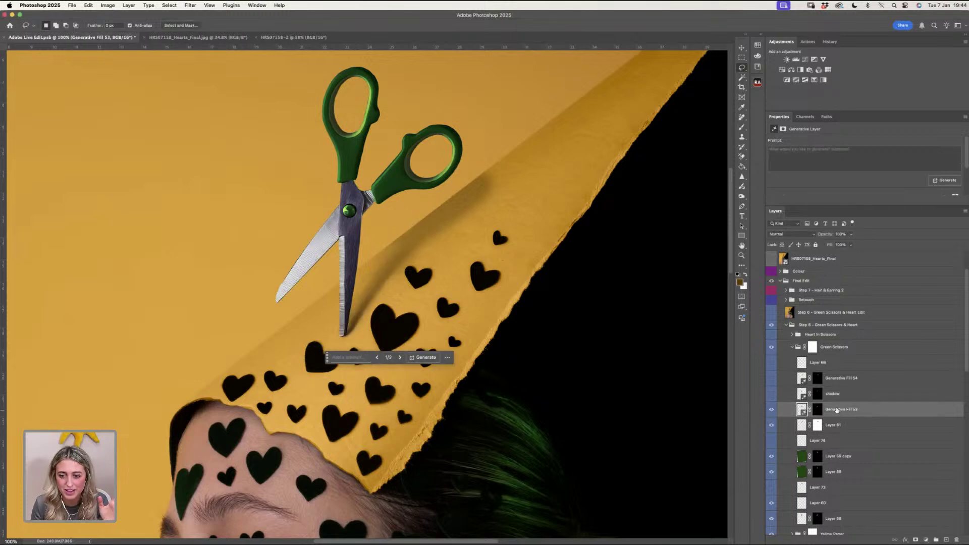
left_click(399, 357)
left_click(400, 355)
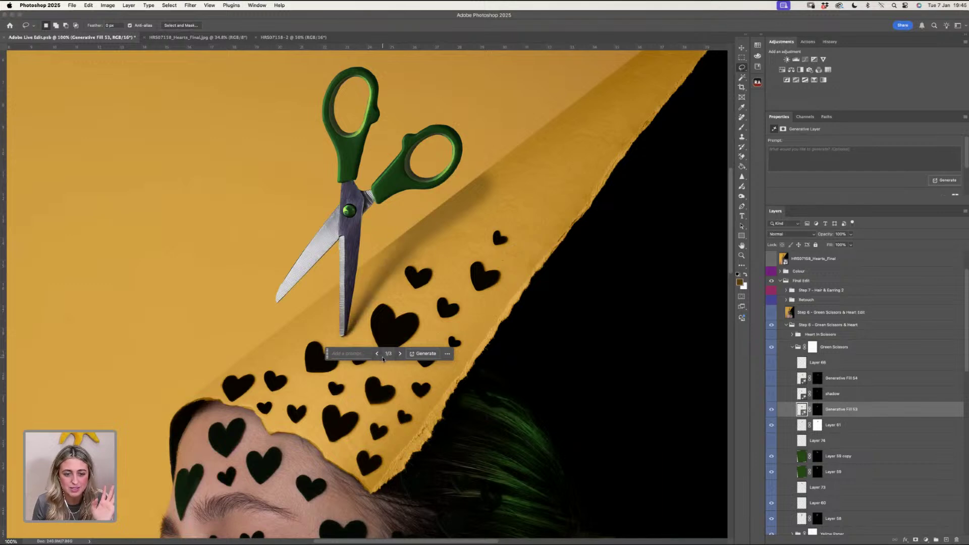
left_click(377, 354)
left_click(377, 355)
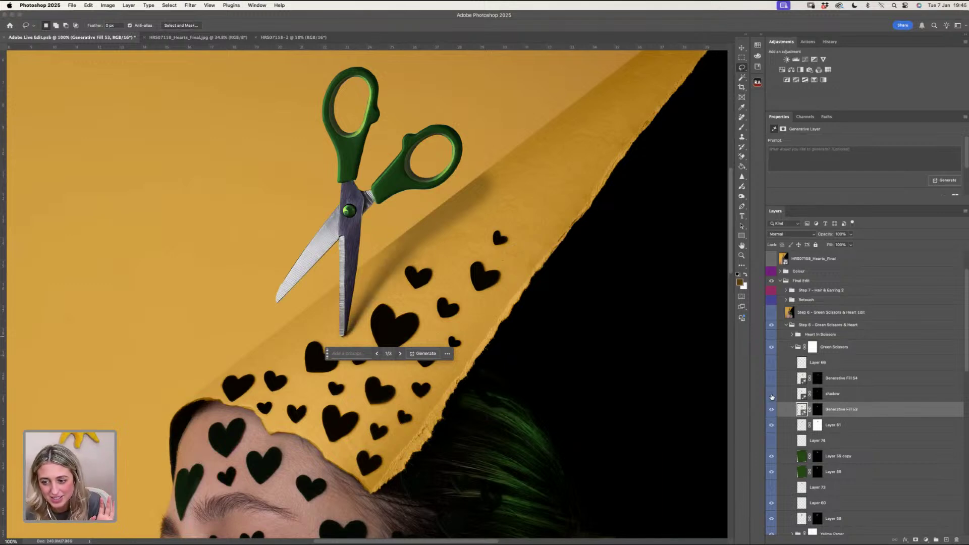
- Toggle the generated shadow layer for comparison, then delete it
left_click(771, 397)
left_click(771, 397)
left_click(818, 395)
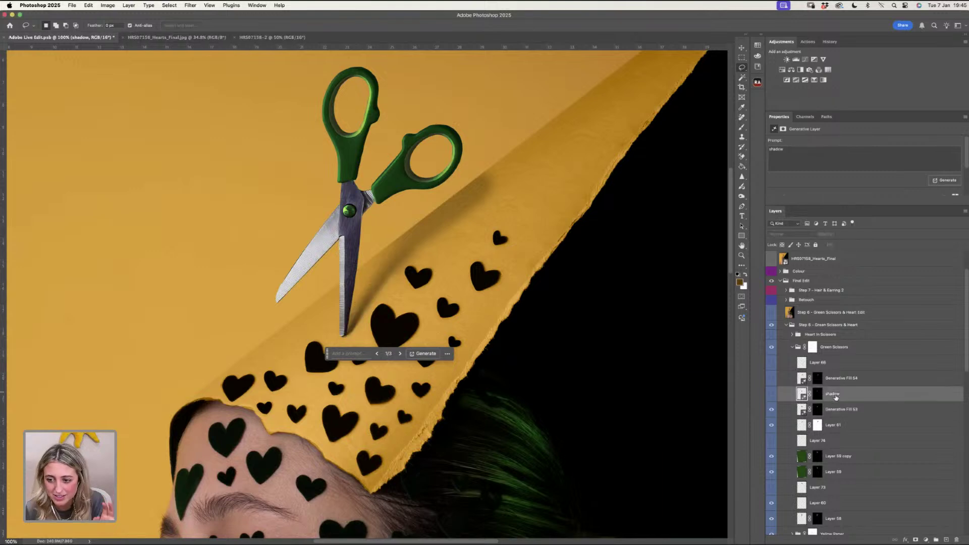
key("Delete")
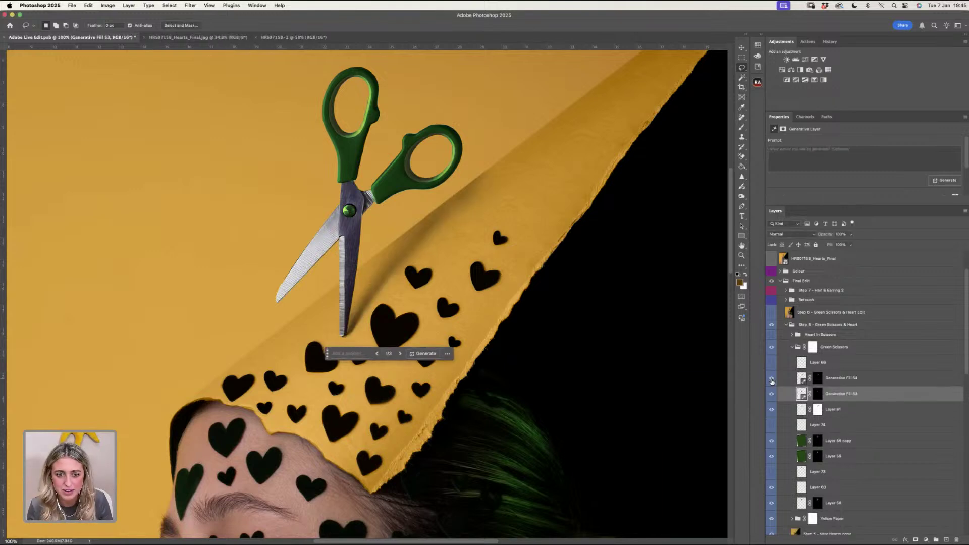
- Compare the fold shadow with and without Generative Fill 54, show that layer, and choose its first variation
left_click(771, 380)
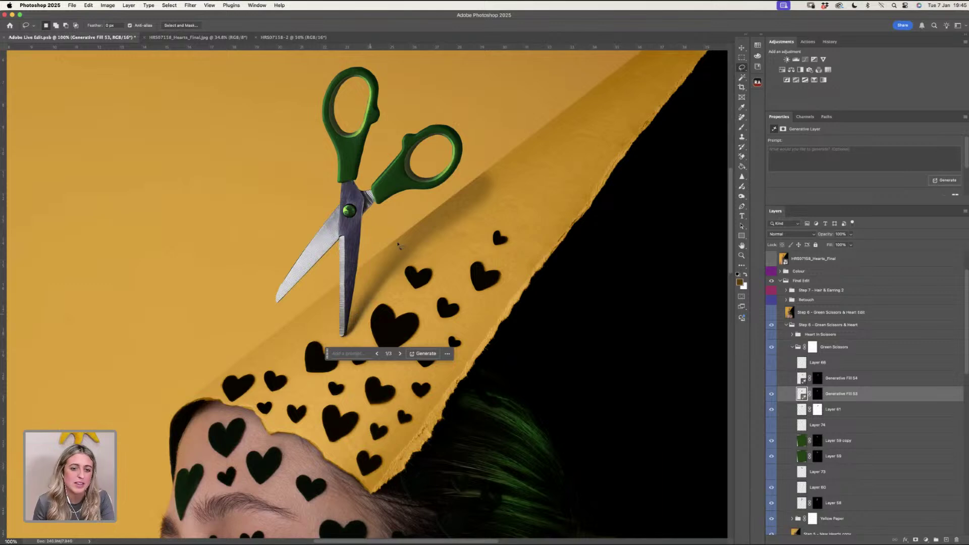
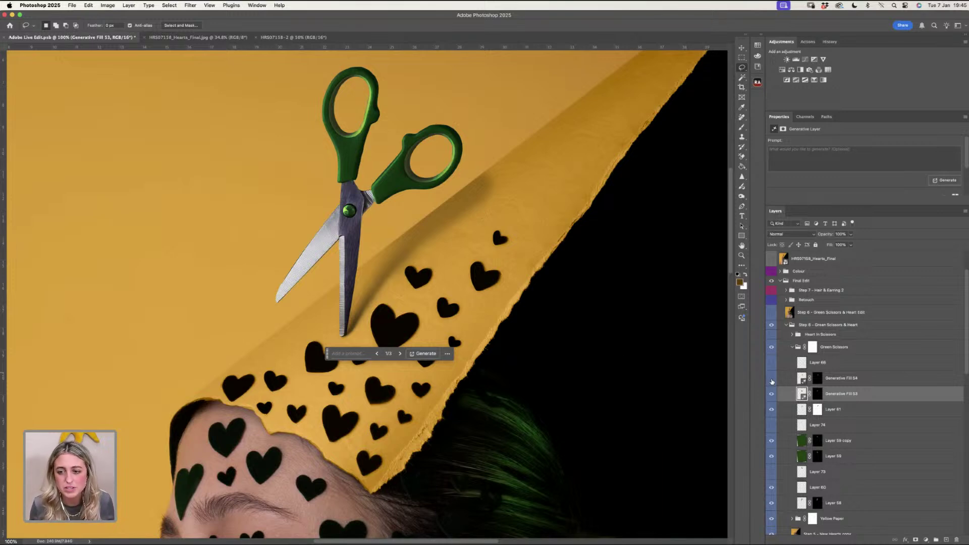
left_click(771, 380)
left_click(808, 377)
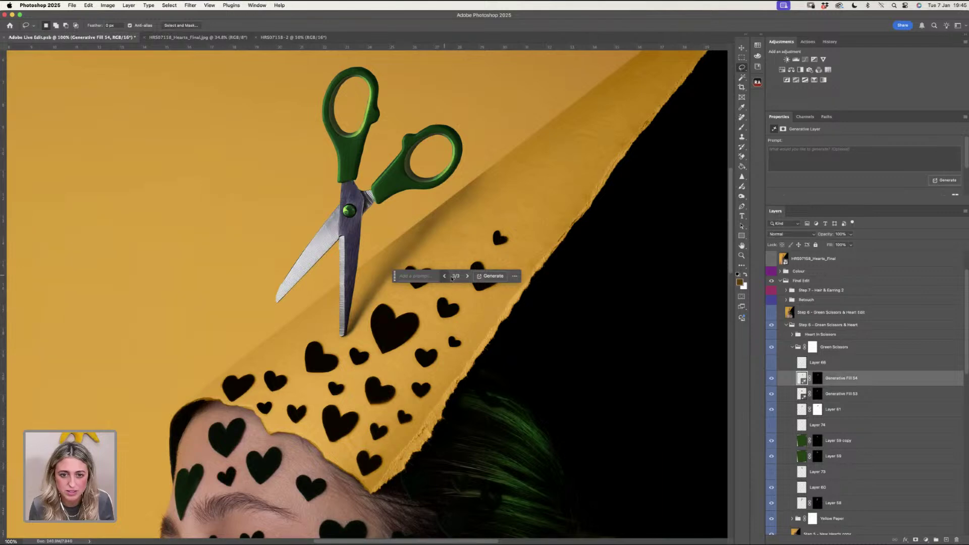
double_click(445, 276)
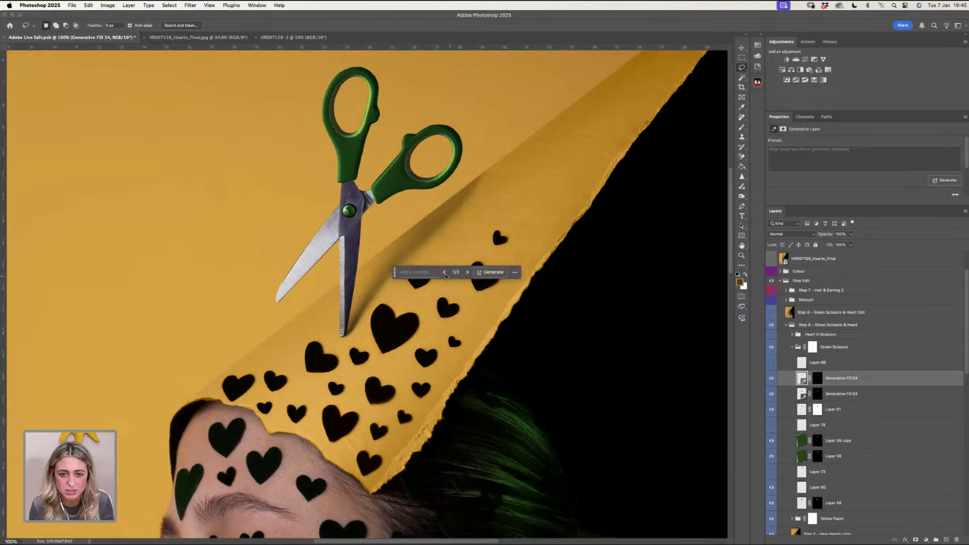
- Show Layer 66, collapse the Green Scissors group, and fit the whole image in view
left_click(787, 356)
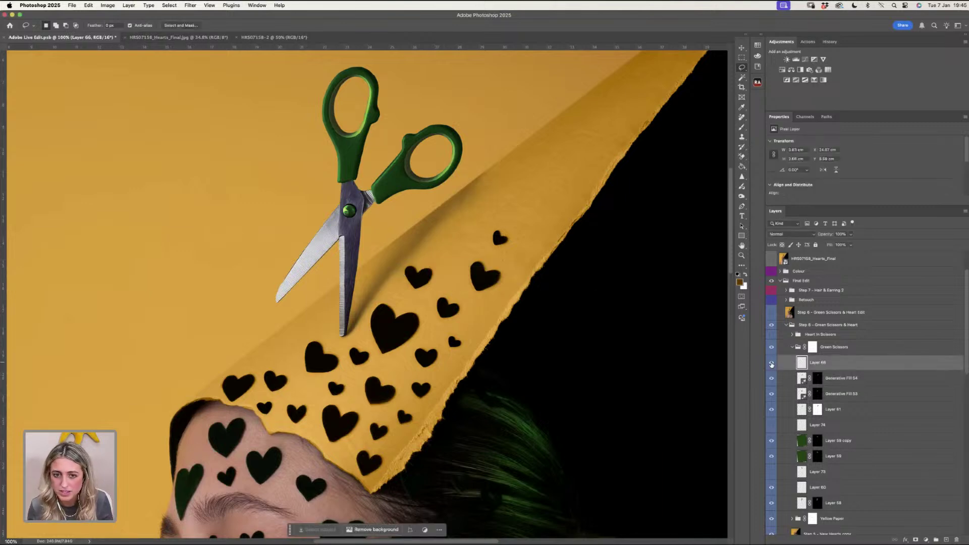
left_click(772, 362)
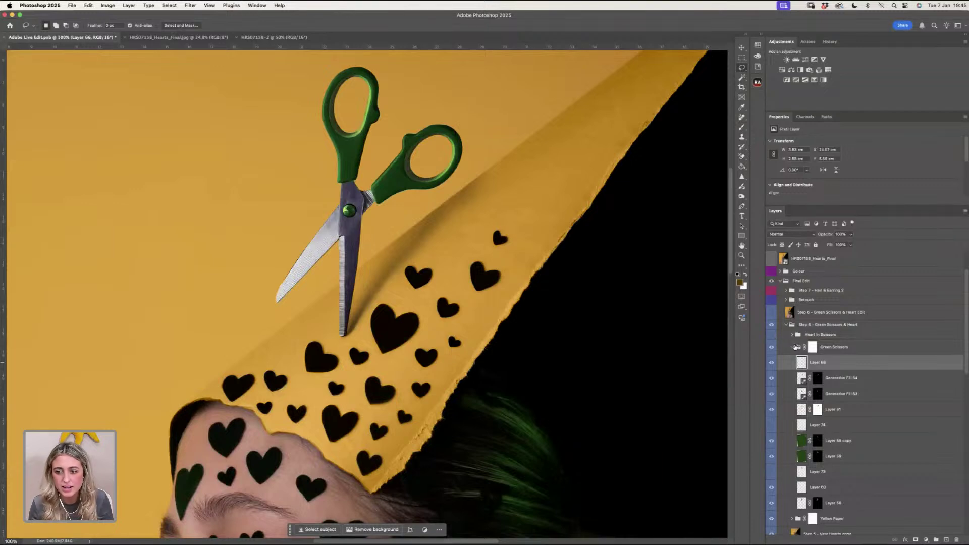
left_click(791, 347)
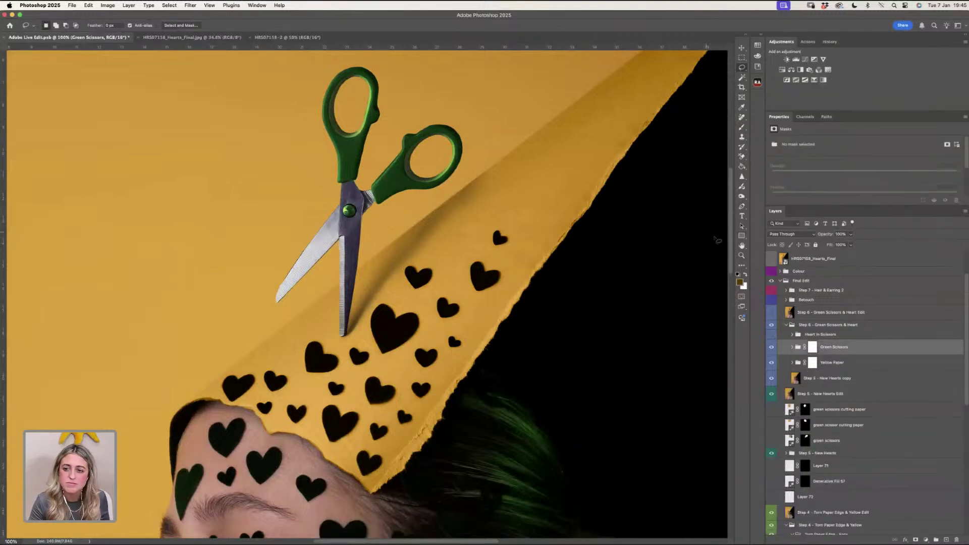
key("z")
left_click(228, 25)
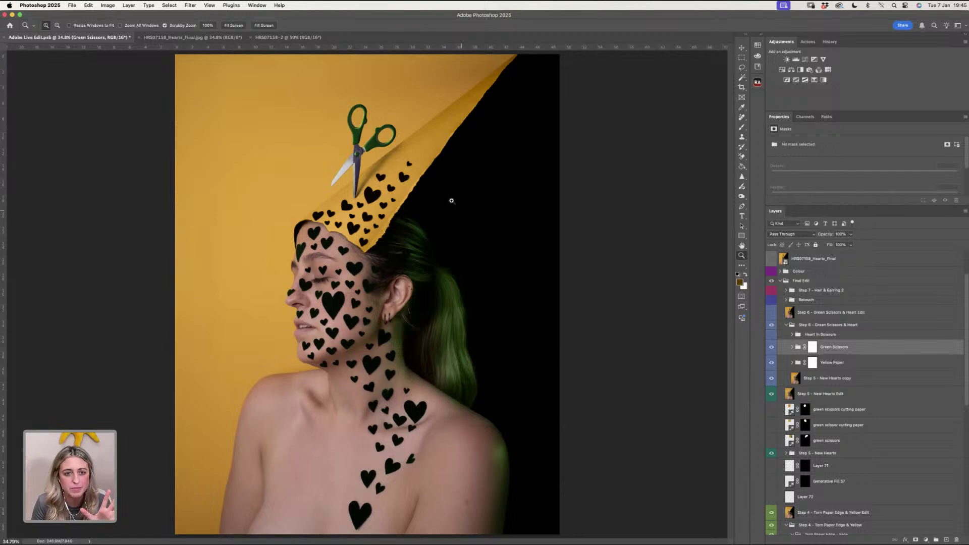
- Show the Heart in Scissors group to place a heart between the blades, and expand the group
left_click(380, 172)
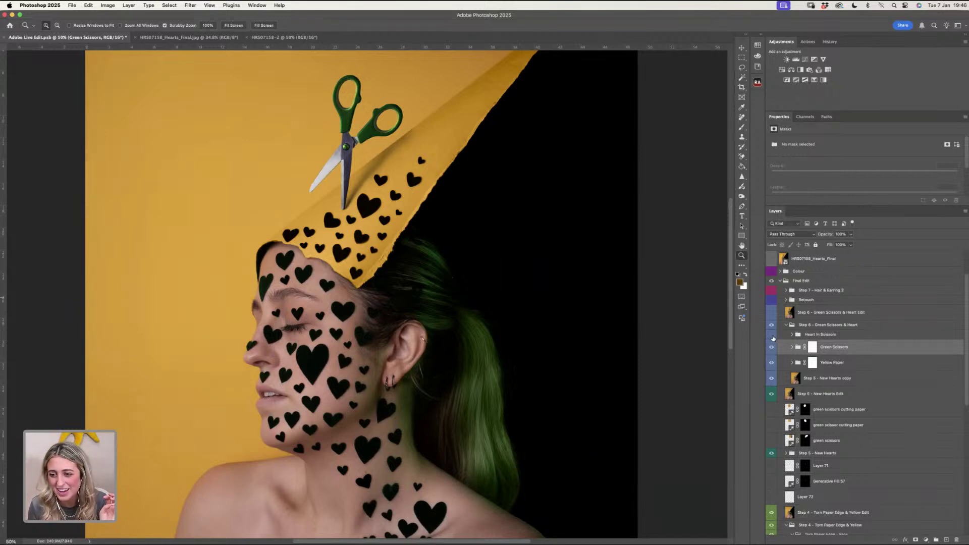
left_click(790, 336)
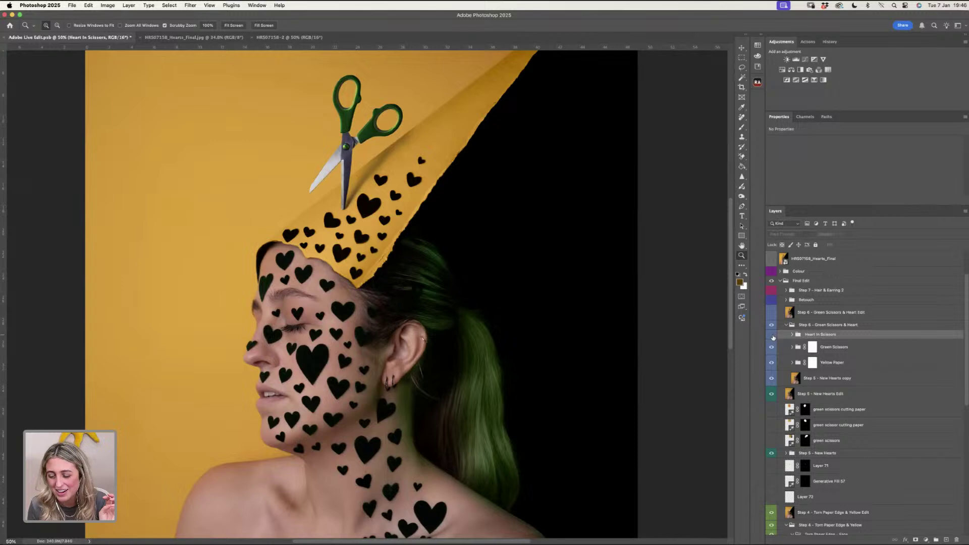
left_click(772, 335)
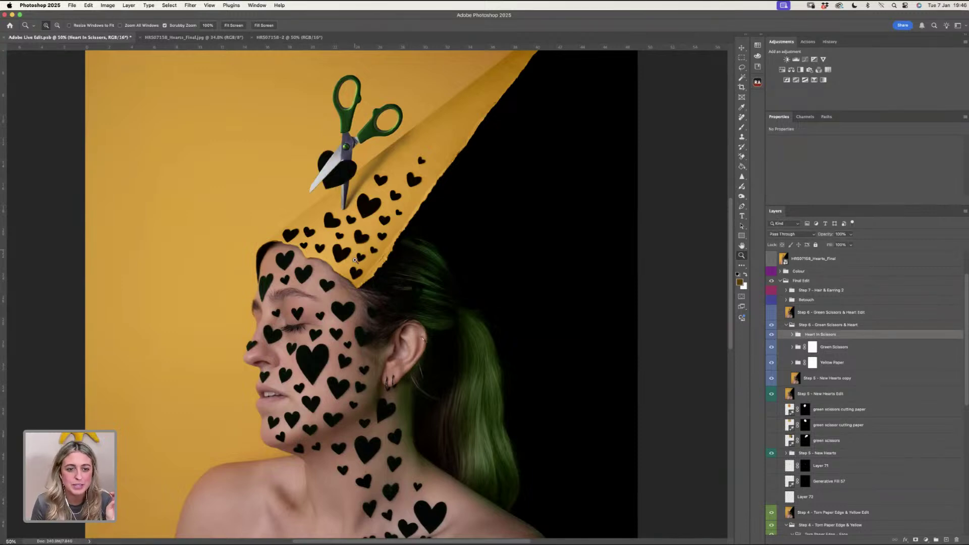
left_click(356, 209)
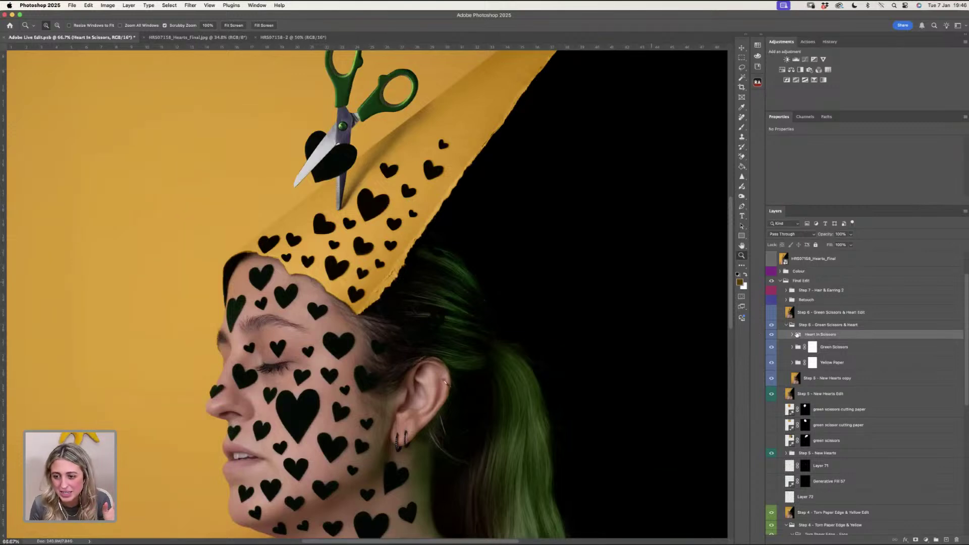
left_click(793, 335)
- Compare the heart with Layers 62 and 65 toggled, leave only Layer 62 showing, and select its layer mask
left_click(332, 153)
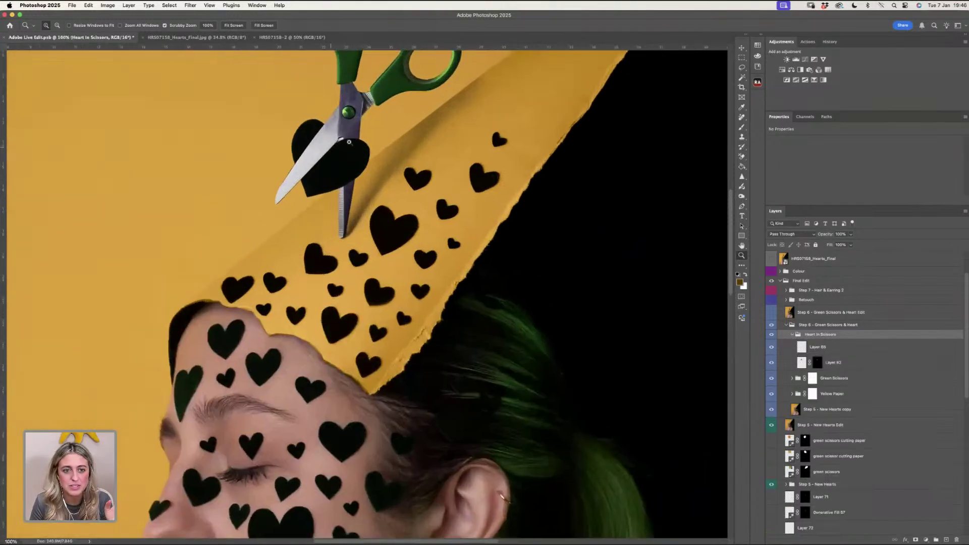
left_click(348, 141)
left_click(349, 142)
left_click(834, 364)
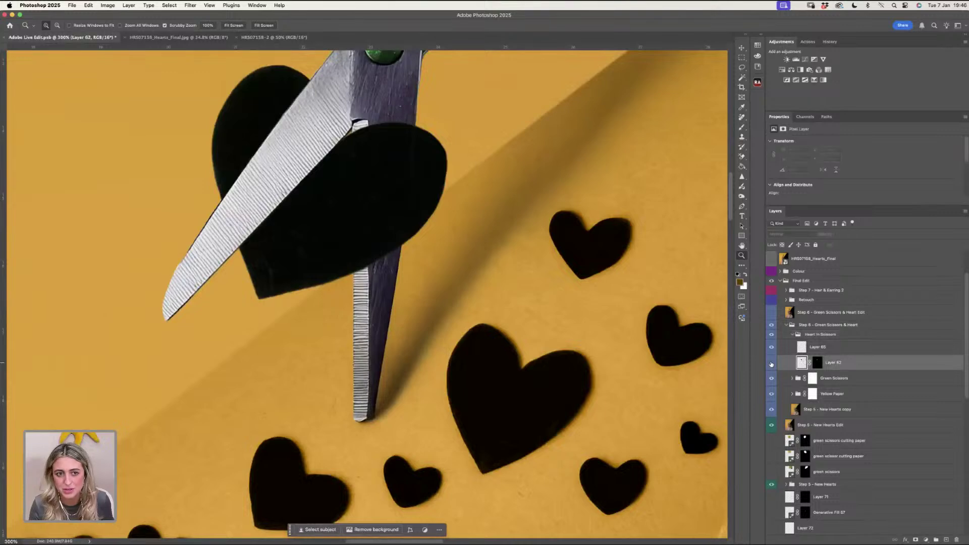
left_click(772, 363)
left_click(772, 348)
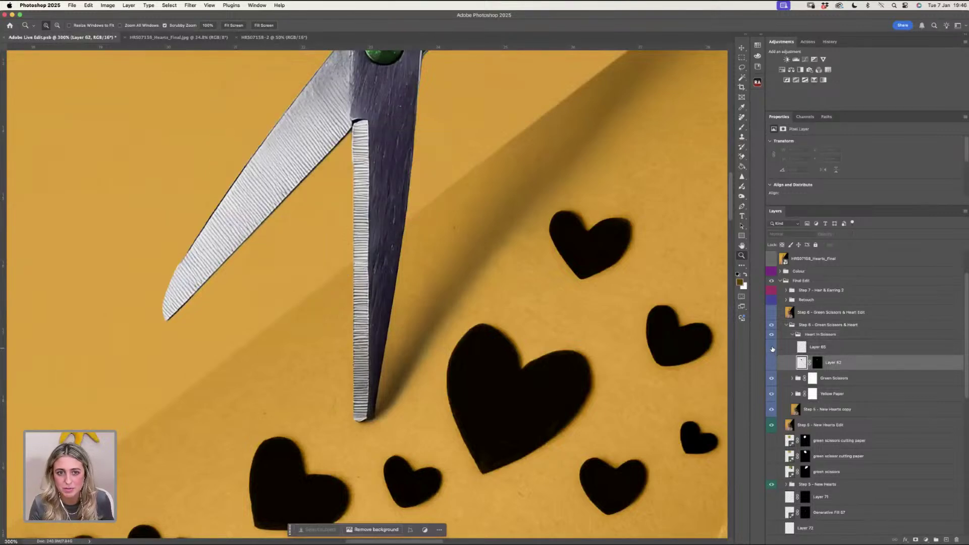
left_click(772, 348)
left_click(771, 363)
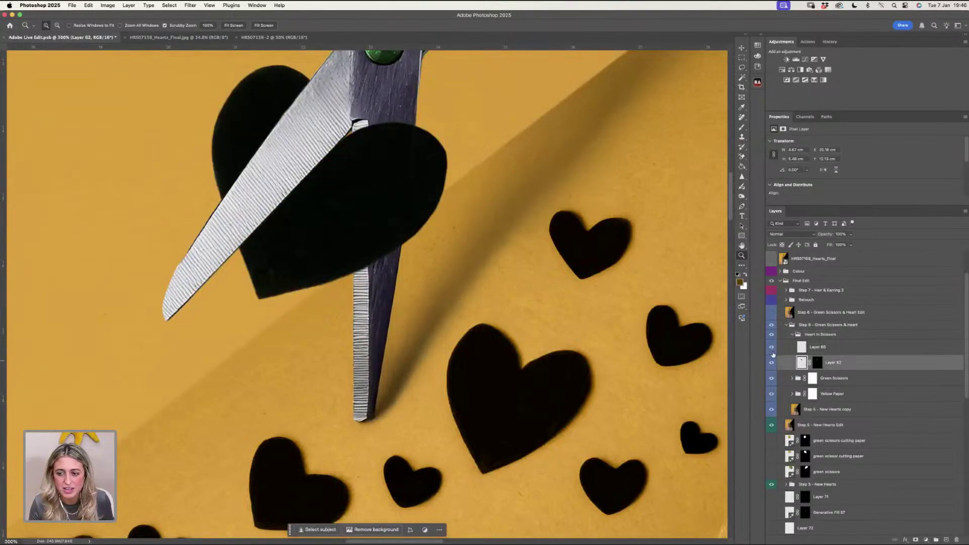
left_click(771, 348)
left_click(771, 364)
left_click(771, 363)
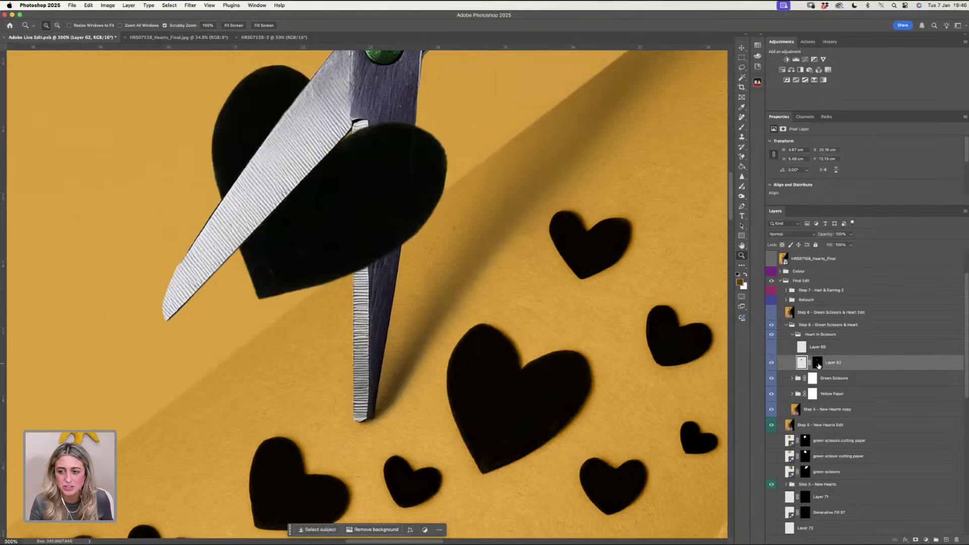
left_click(817, 362)
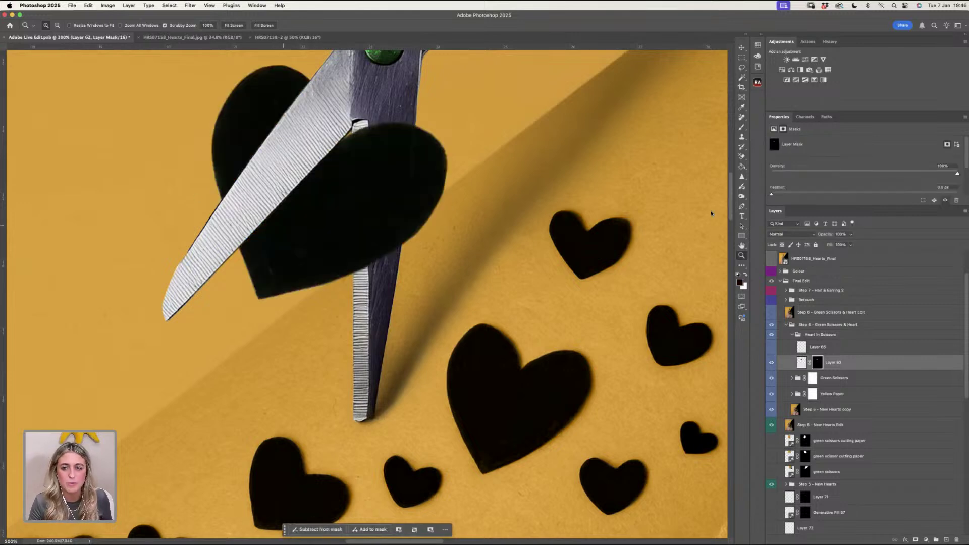
- Collapse the Heart in Scissors and Step 6 groups and show the Step 6 – Green Scissors & Heart Edit layer
left_click(235, 25)
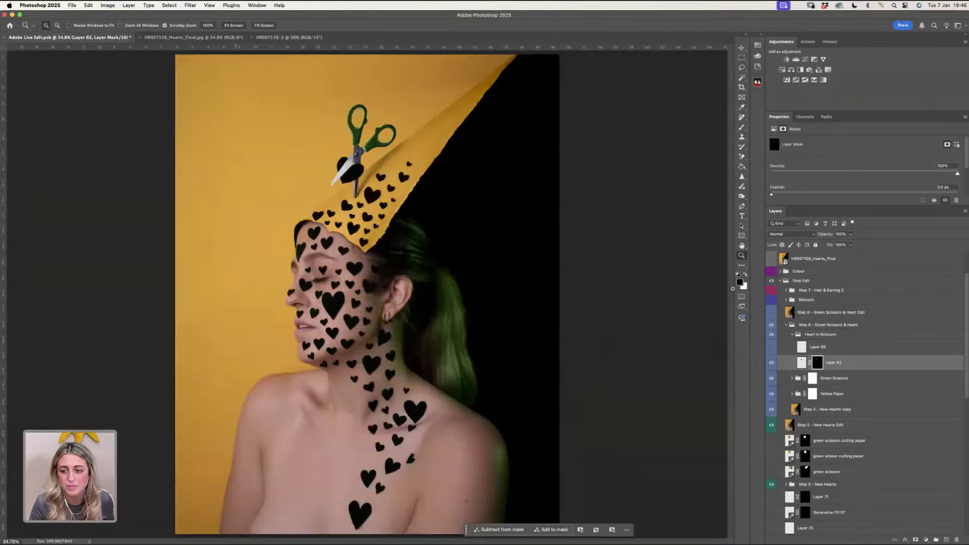
left_click(792, 334)
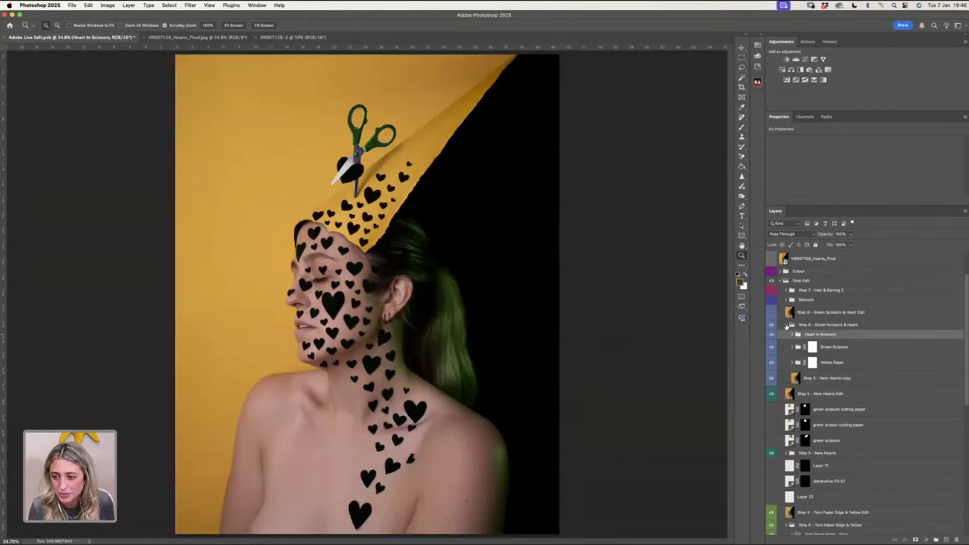
left_click(786, 325)
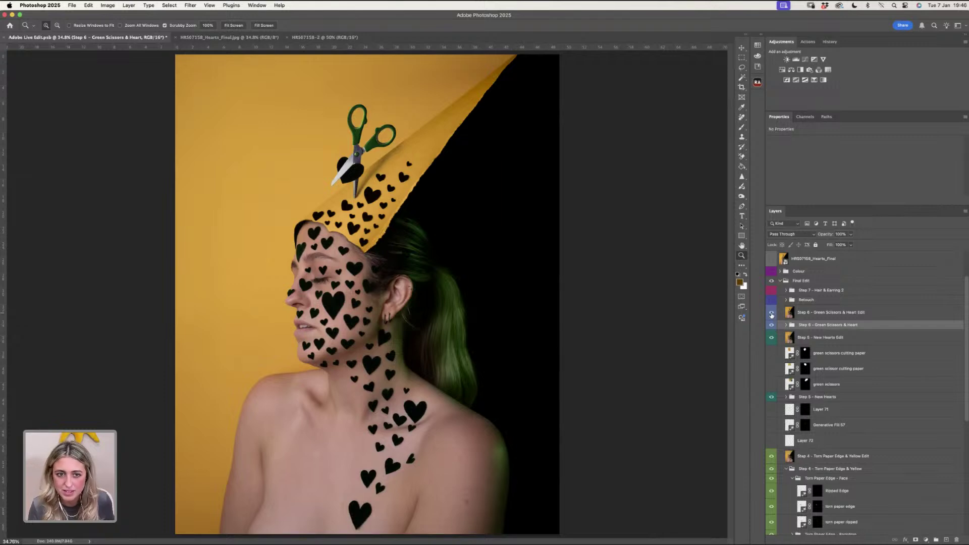
left_click(414, 260)
left_click(408, 268, "alt")
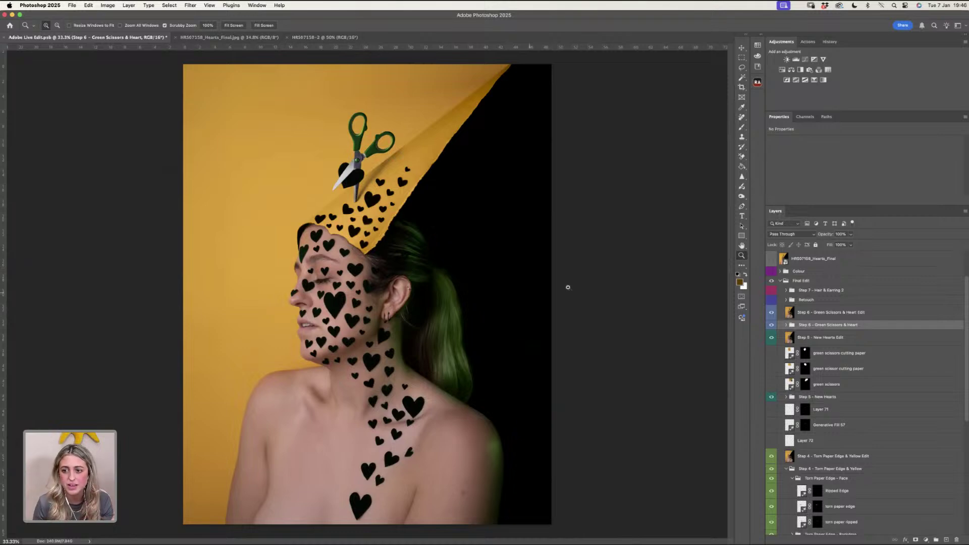
- Expand the Retouch group and show it to reveal the prepared skin retouching
left_click(786, 300)
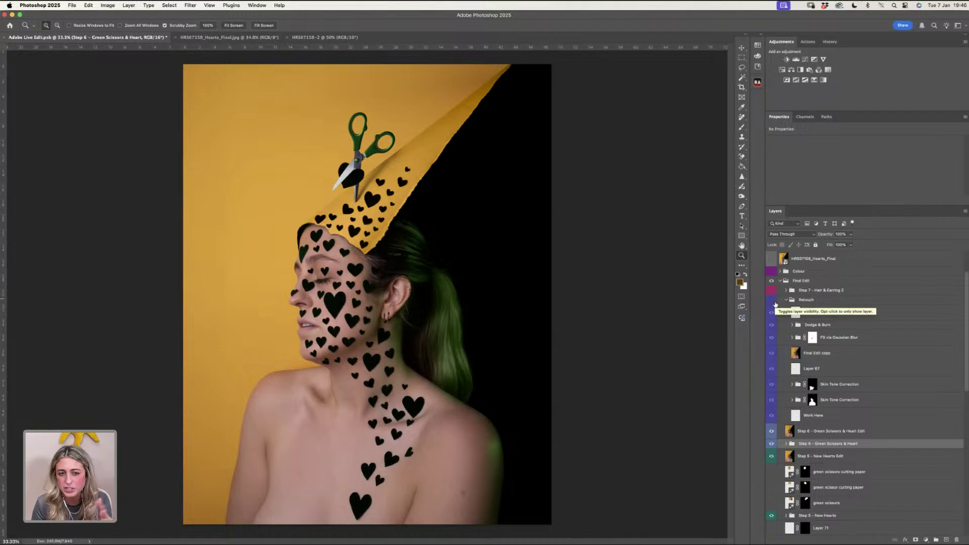
left_click(772, 302)
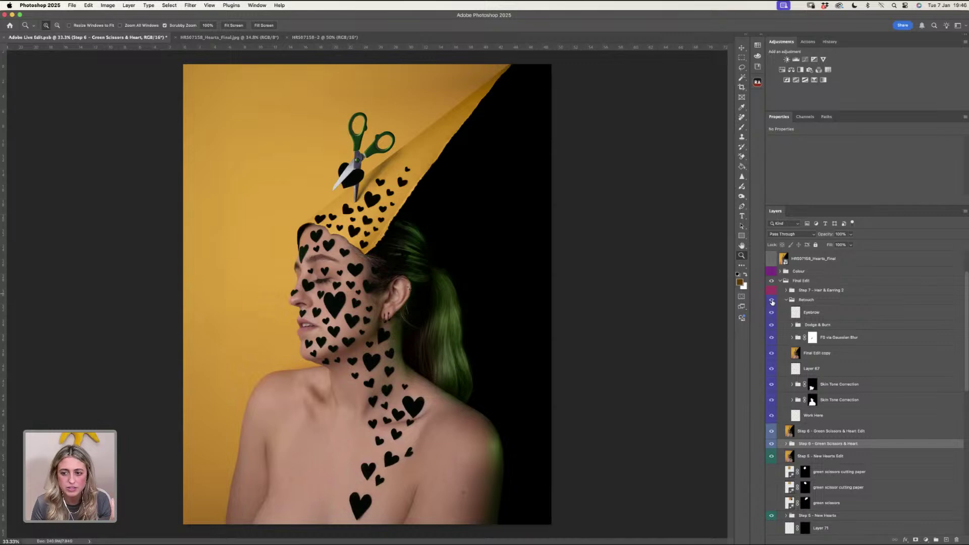
left_click(772, 302)
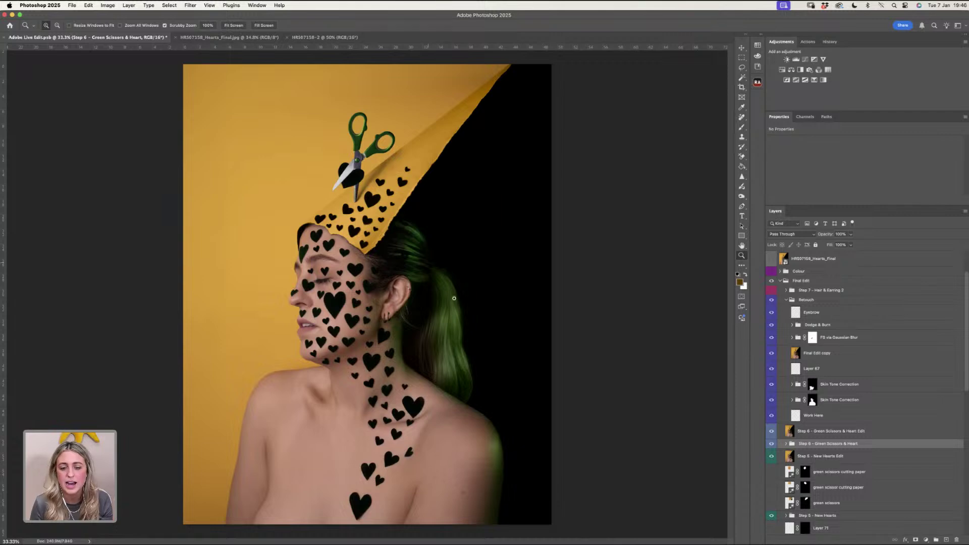
- Compare the eyebrow with the Eyebrow layer toggled, leave that layer hidden, and keep the Dodge & Burn group selected
left_click(815, 326)
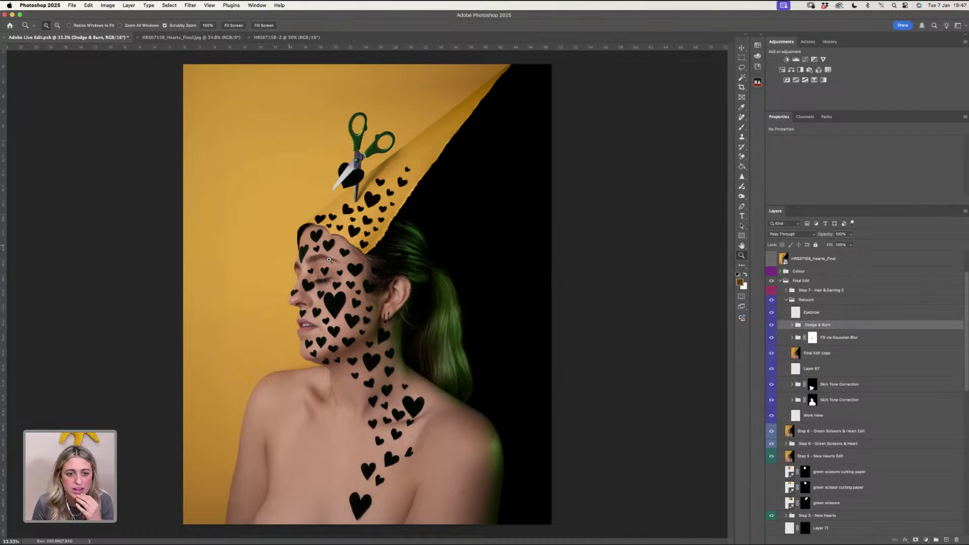
left_click(334, 258)
left_click(334, 256)
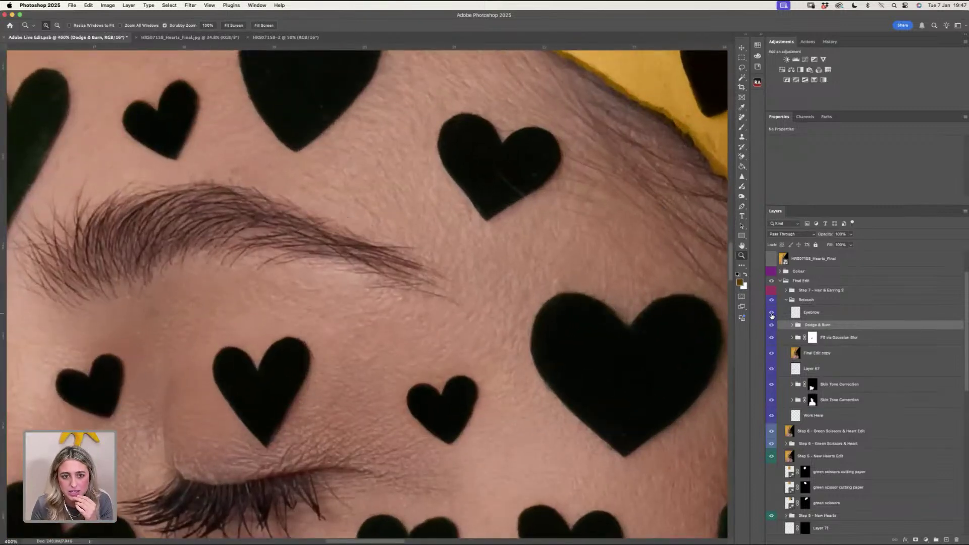
left_click(771, 313)
left_click(771, 313)
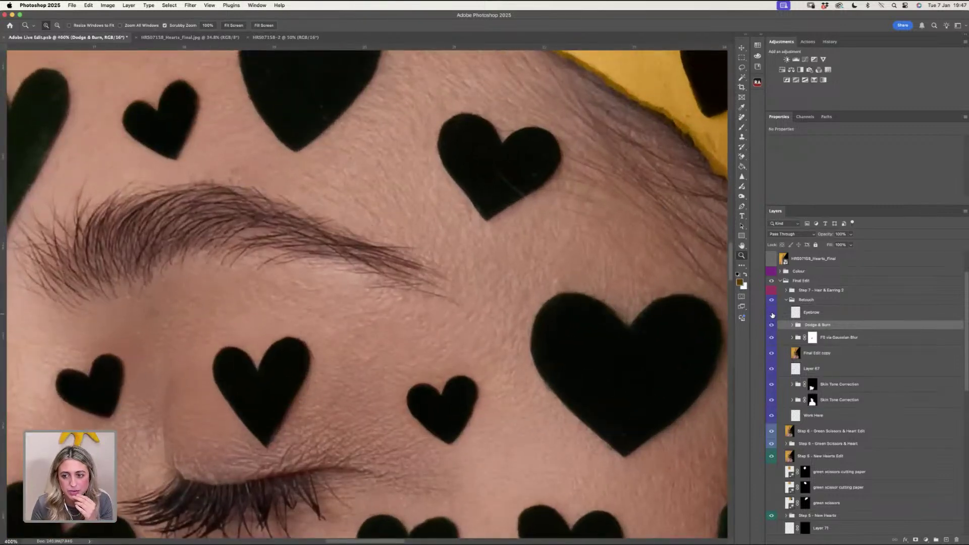
left_click(771, 314)
left_click(771, 314)
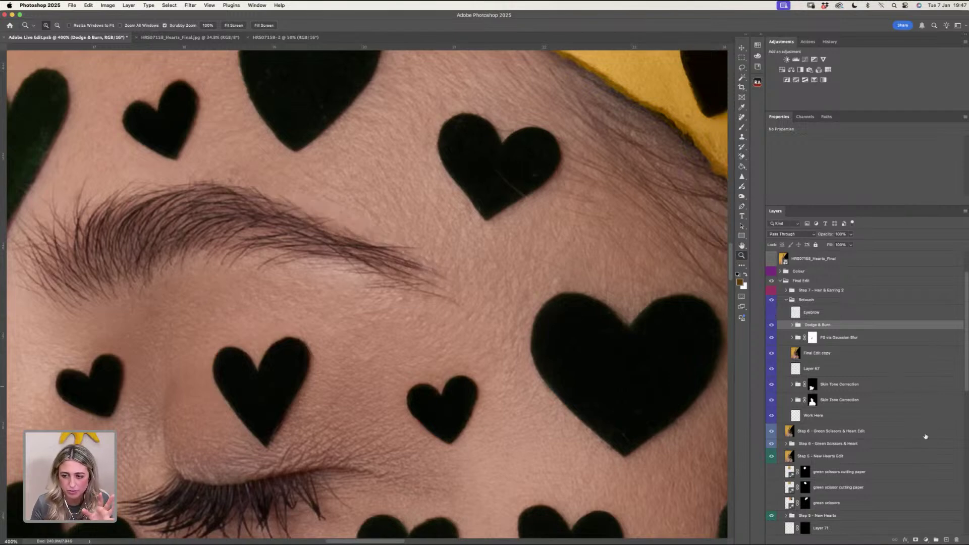
- Add an empty layer above the Dodge & Burn group and ready the Hard Round Pressure Size brush for drawing brow hairs
left_click(946, 541)
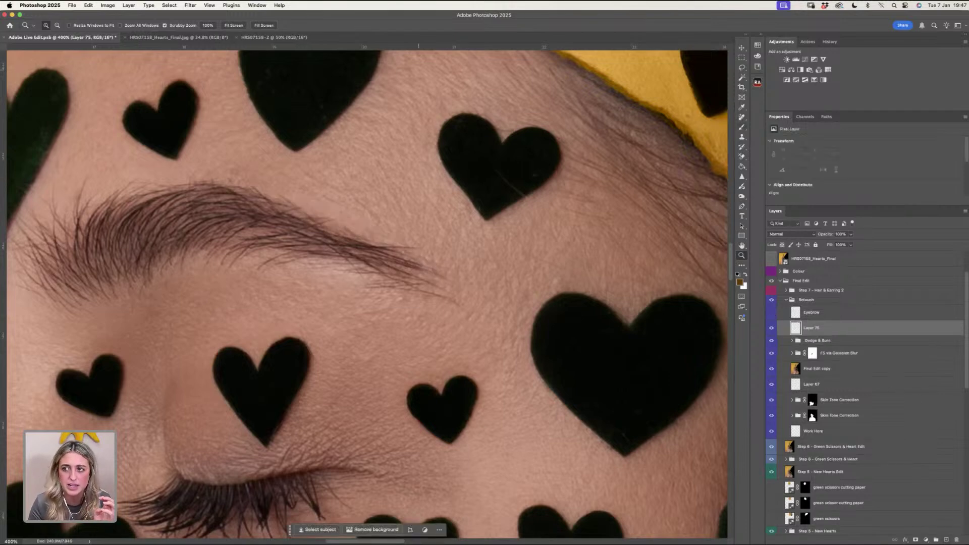
left_click(742, 127)
left_click(53, 26)
left_click(121, 130)
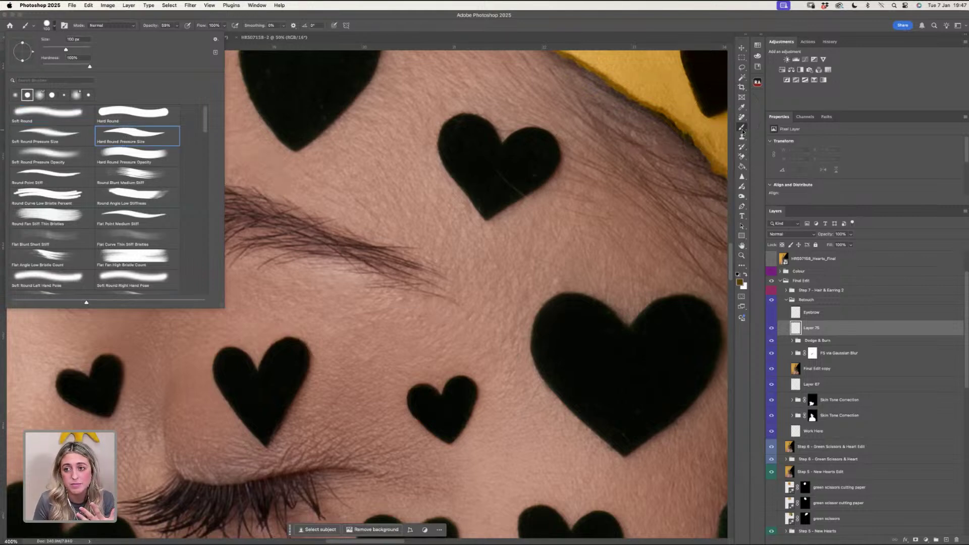
left_click(742, 131)
left_click(53, 28)
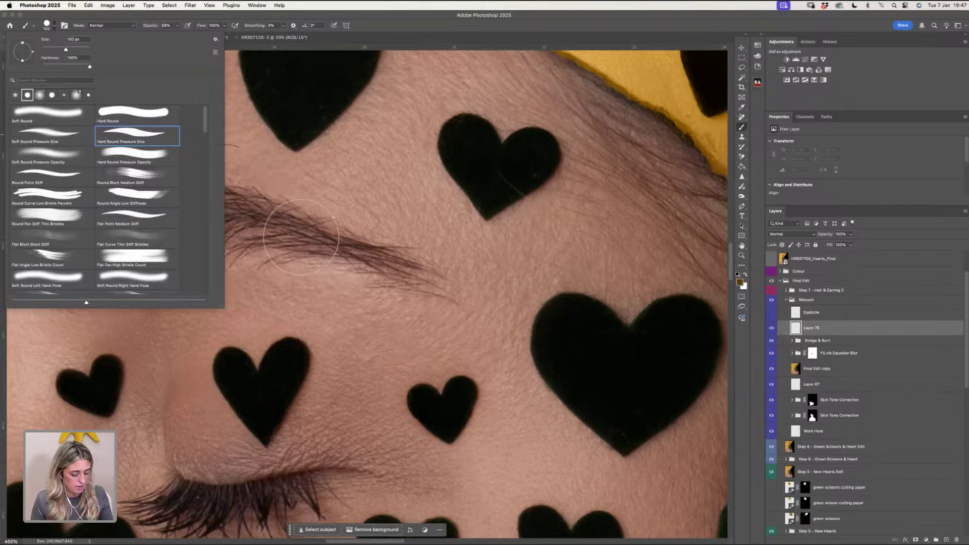
left_click(304, 237)
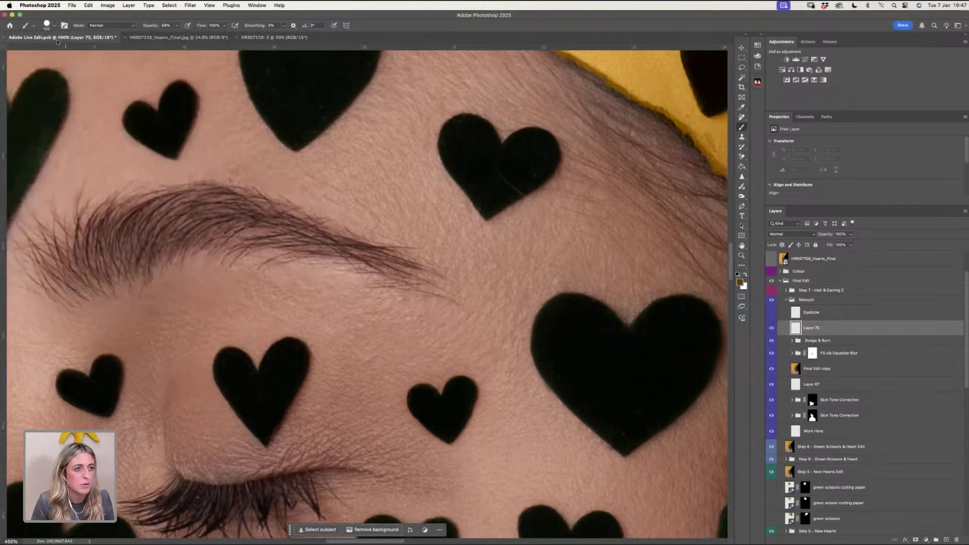
left_click(54, 25)
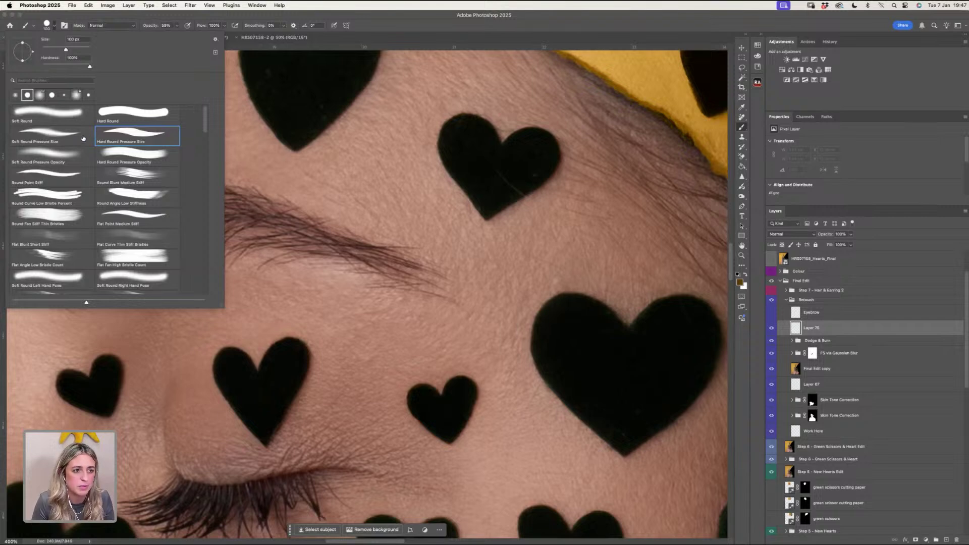
left_click(325, 208)
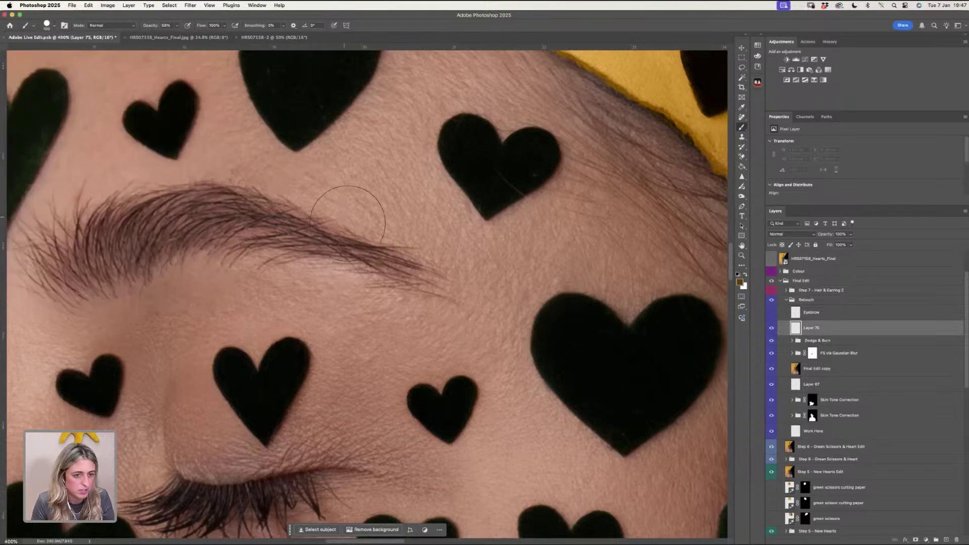
- Shrink the brush to a hair-thin tip and check its size in the brush settings
key("bracketleft")
key("bracketleft")
key("bracketleft")
key("bracketleft")
key("bracketleft")
key("bracketleft")
key("bracketleft")
key("bracketleft")
key("bracketleft")
key("bracketleft")
key("bracketleft")
key("bracketleft")
key("bracketleft")
key("bracketleft")
key("bracketleft")
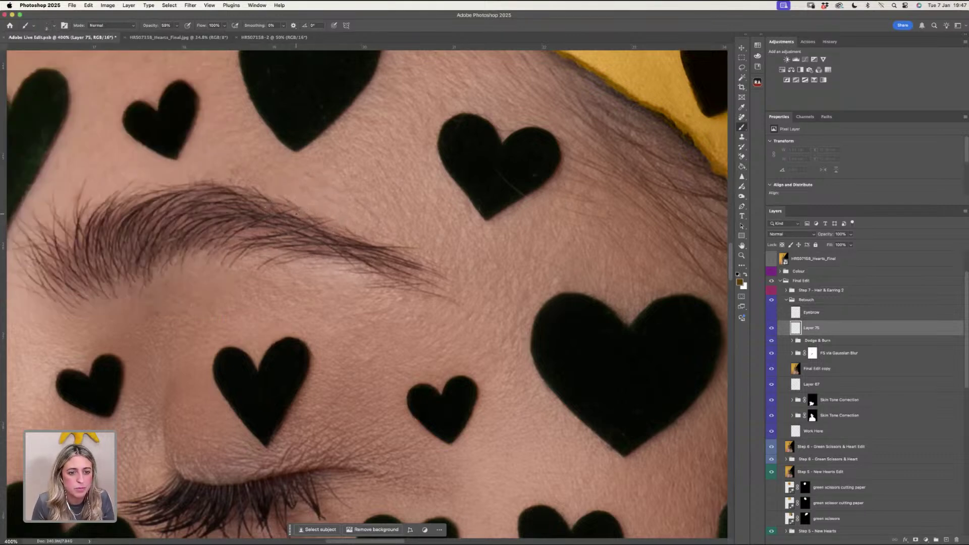
left_click(52, 26)
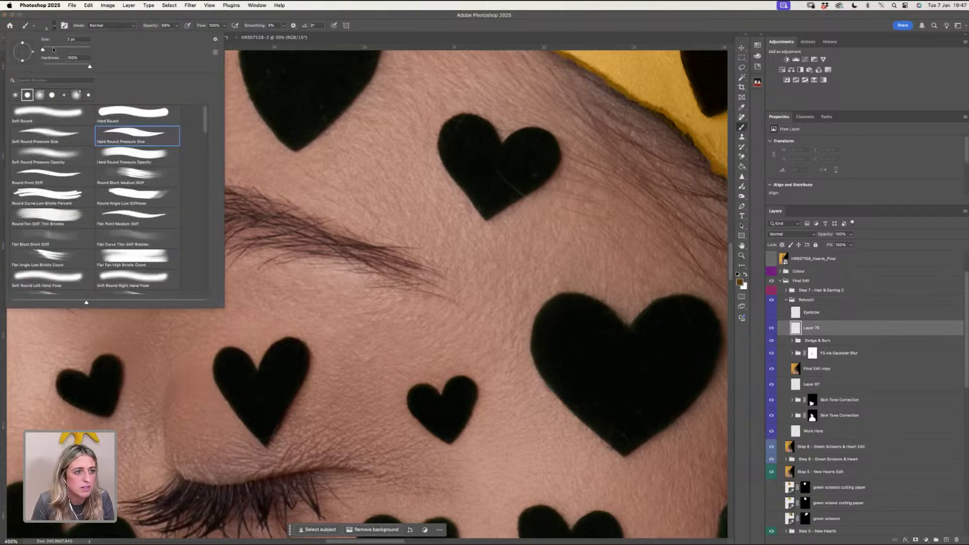
left_click(288, 151)
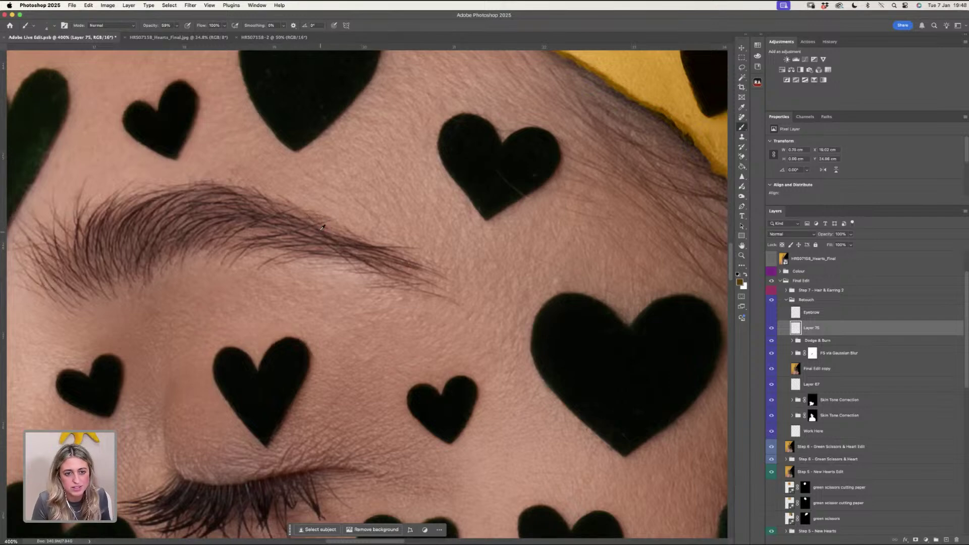
- Sample the brow's brown and paint fine hair strokes along the upper edge of the eyebrow on the new layer
left_click(321, 225, "alt")
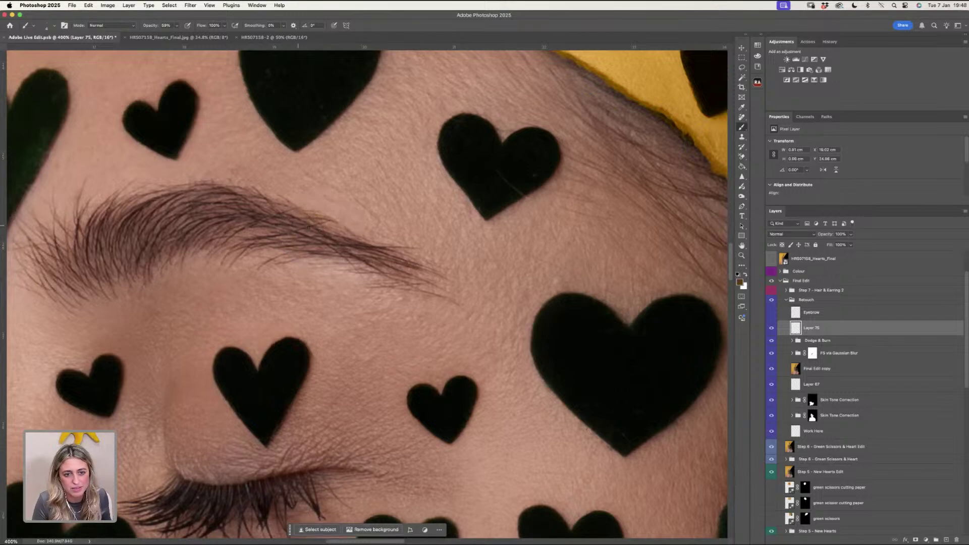
left_click_drag(324, 221, 345, 226)
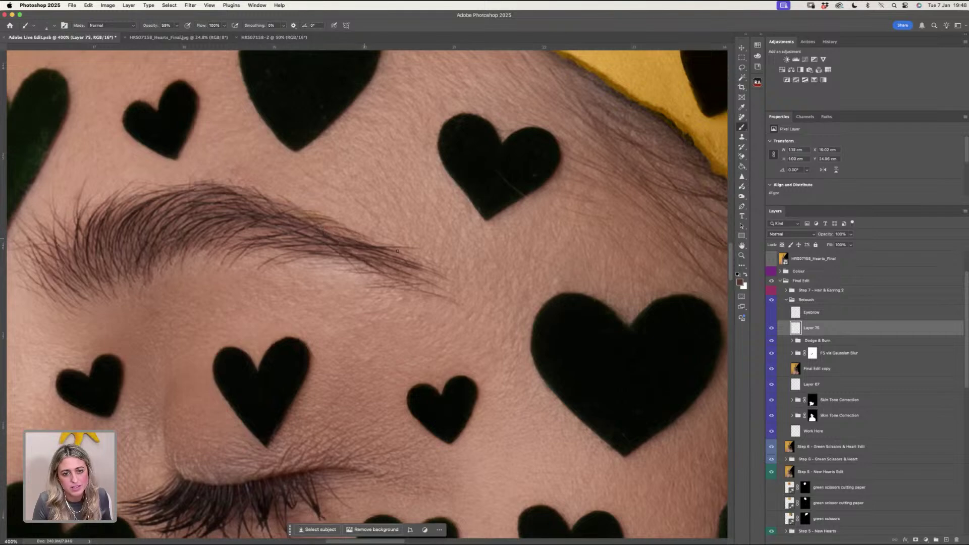
left_click_drag(397, 246, 363, 235)
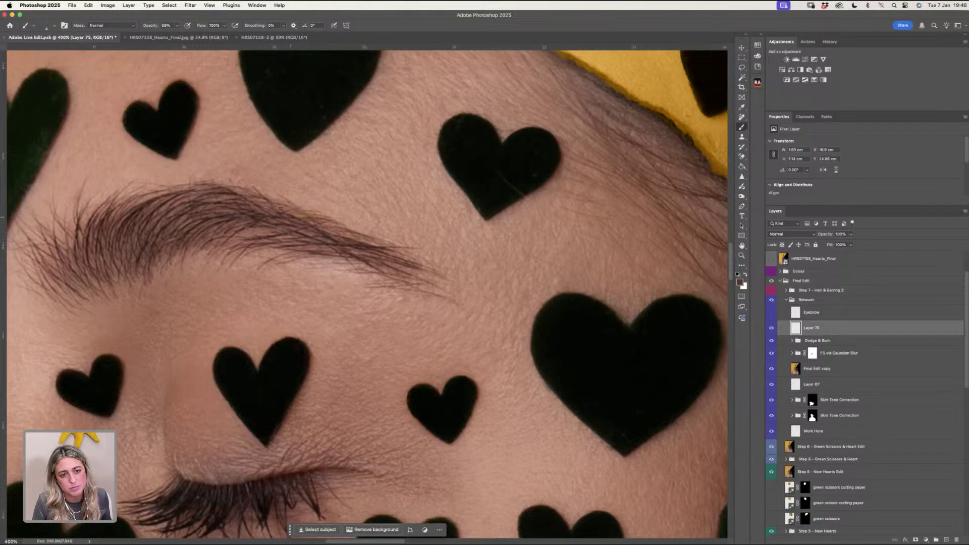
mouse_move(318, 207)
left_mouse_down()
mouse_move(292, 204)
mouse_move(323, 212)
left_mouse_up()
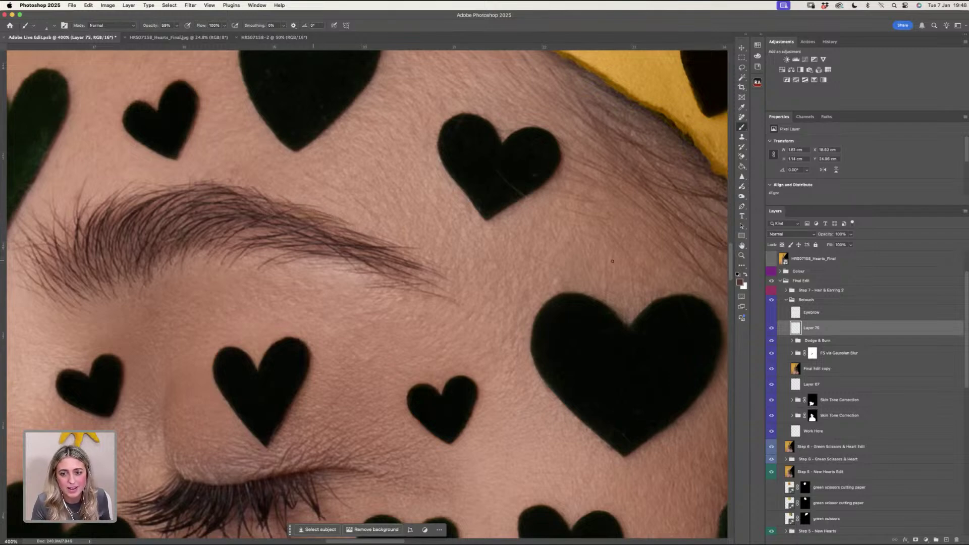
- Compare the head and hair with the HRS07158_Hearts_Final layer toggled, leaving that layer hidden
left_click(741, 256)
left_click(233, 26)
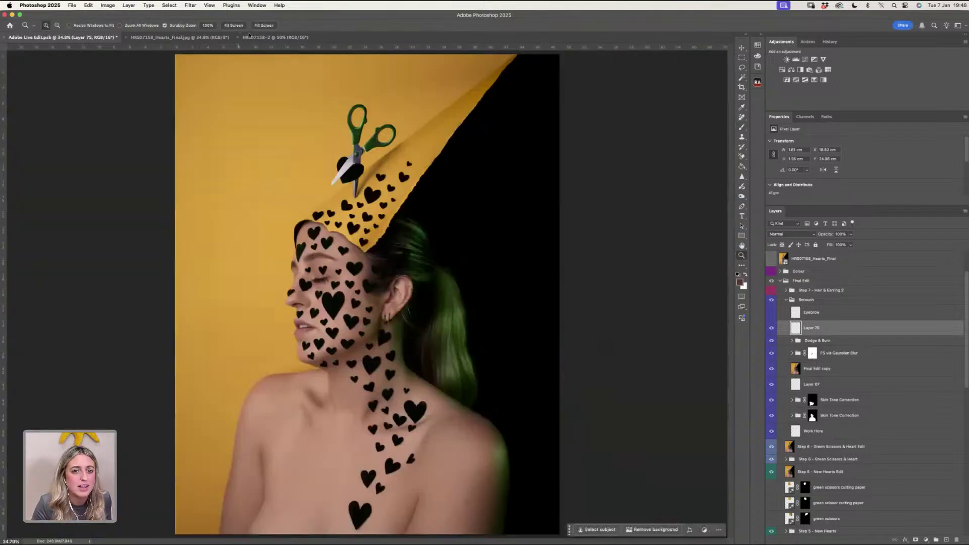
left_click_drag(401, 265, 532, 256)
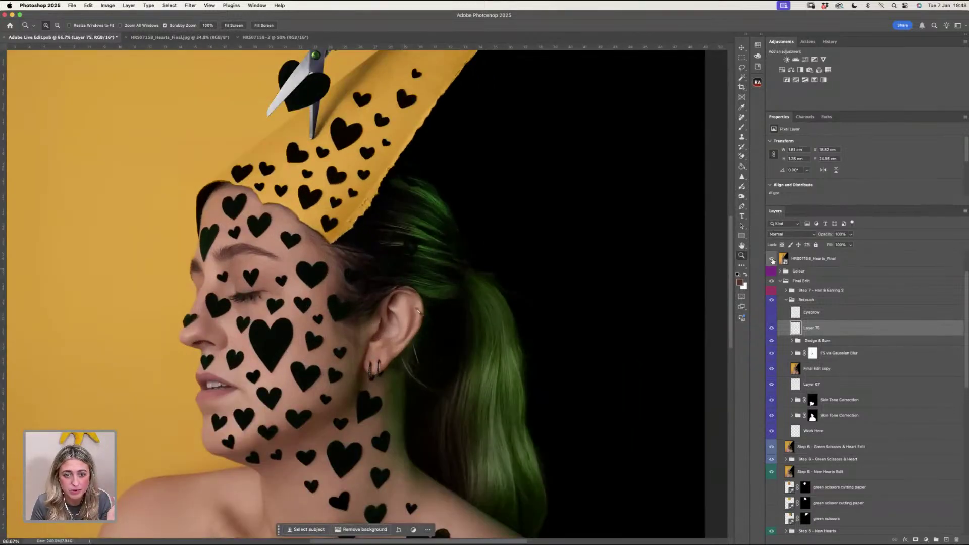
left_click(772, 261)
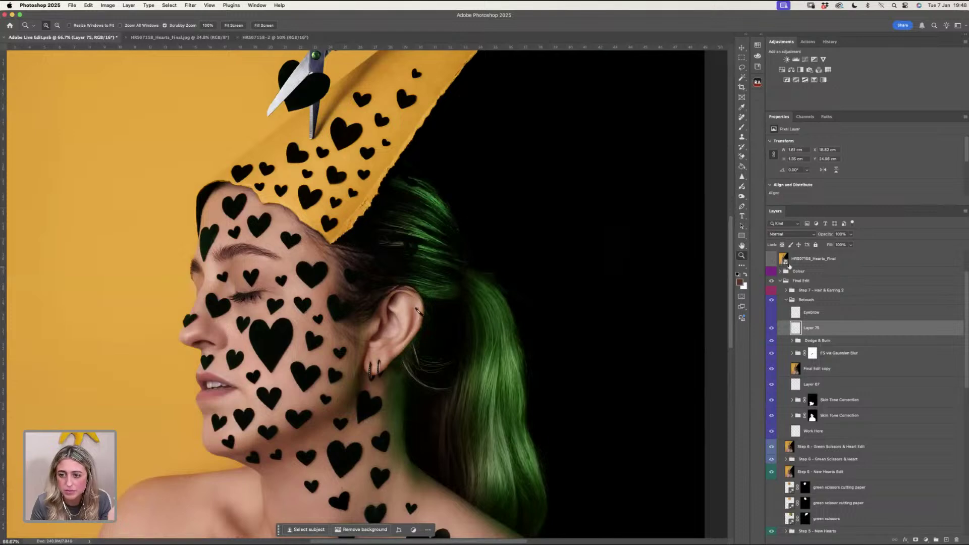
- Duplicate the Base Layer at the end of the layer stack and bring the copy to the front
scroll(950, 466, "down", 10)
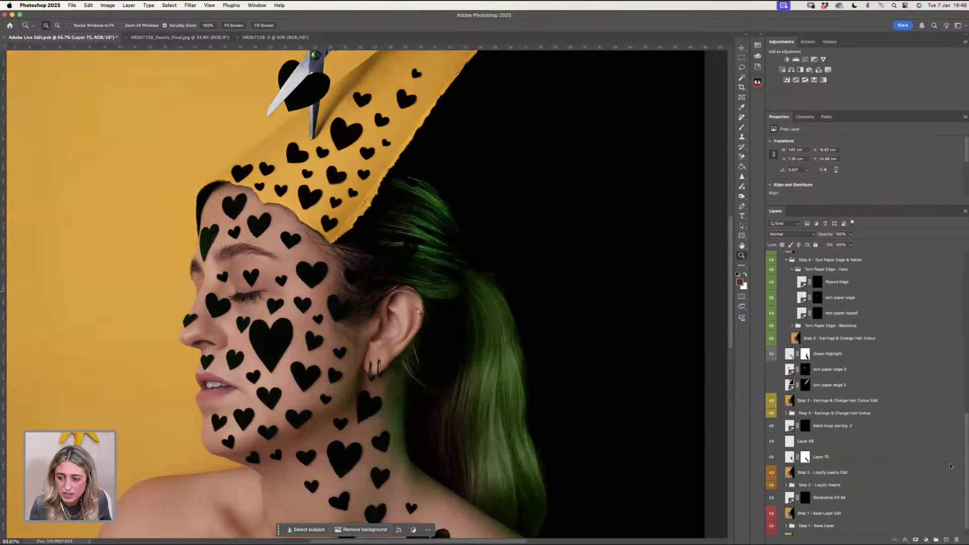
scroll(954, 455, "down", 1)
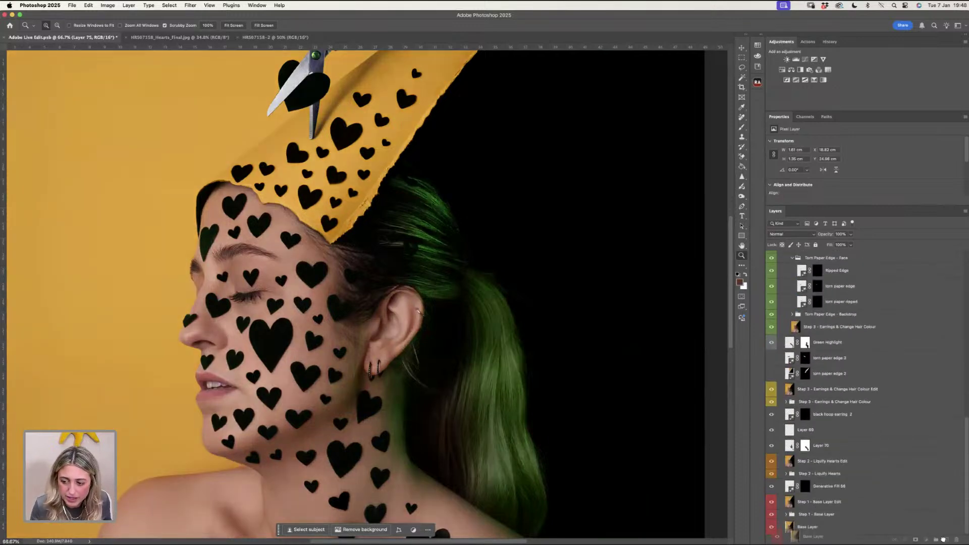
left_click_drag(936, 530, 943, 540)
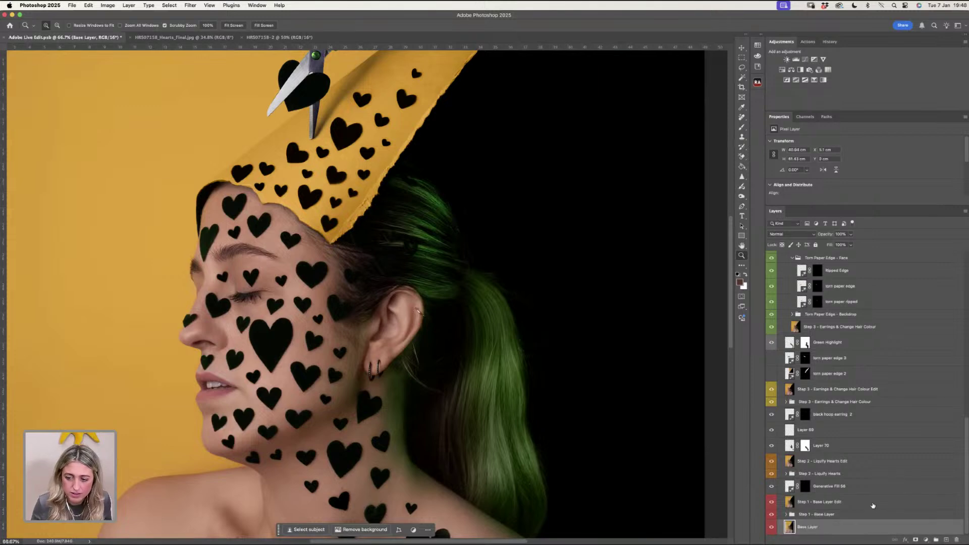
key("super+shift+bracketright")
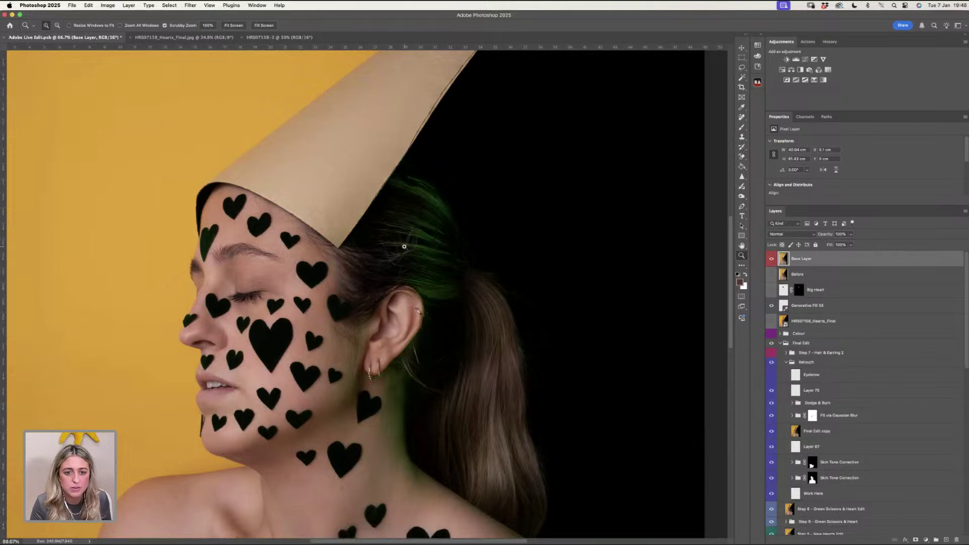
- Compare the stray hairs above the ear with the copied Base Layer toggled, leaving it shown
left_click_drag(404, 248, 552, 239)
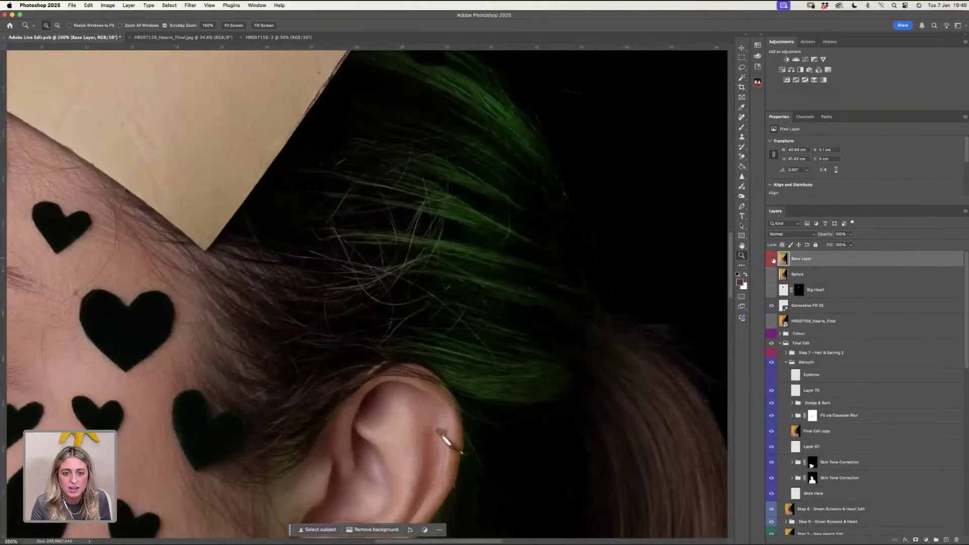
left_click(772, 258)
left_click(771, 258)
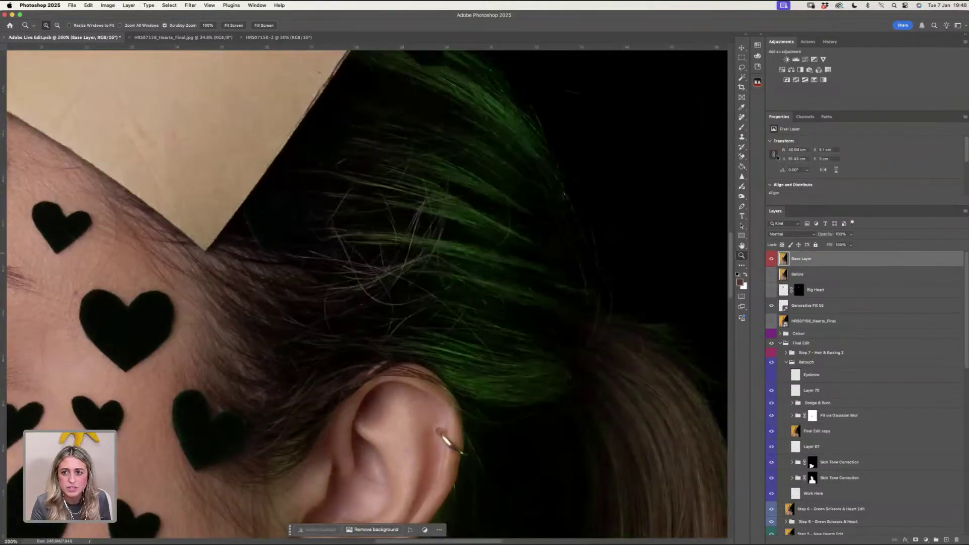
- Remove stray flyaway hairs above the ear on the copied Base Layer with the Remove tool
left_click(741, 117)
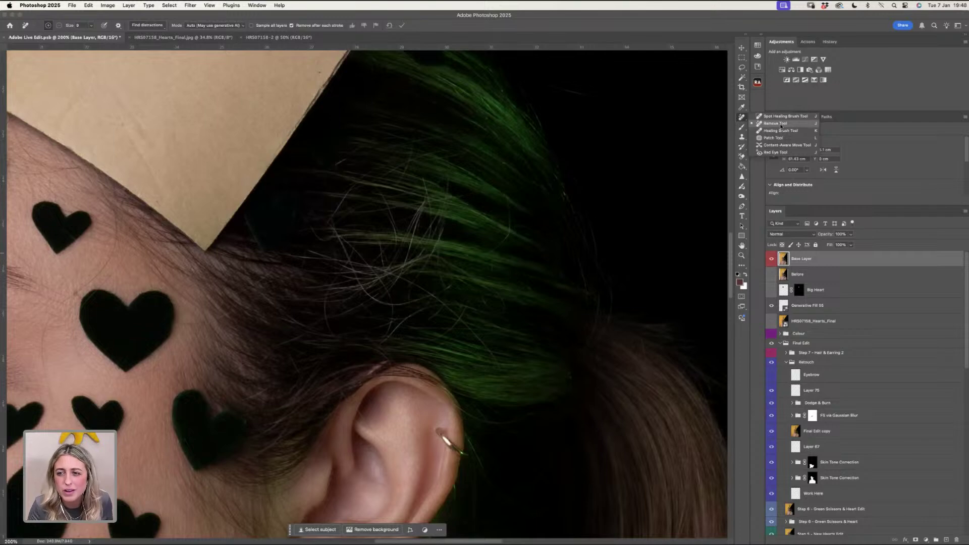
left_click(777, 123)
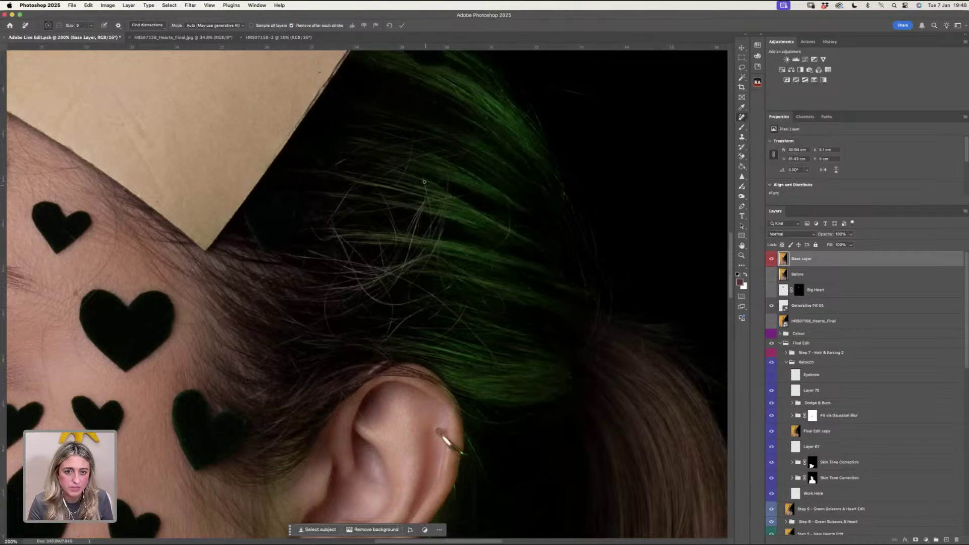
left_click_drag(428, 192, 423, 179)
left_click_drag(431, 219, 431, 220)
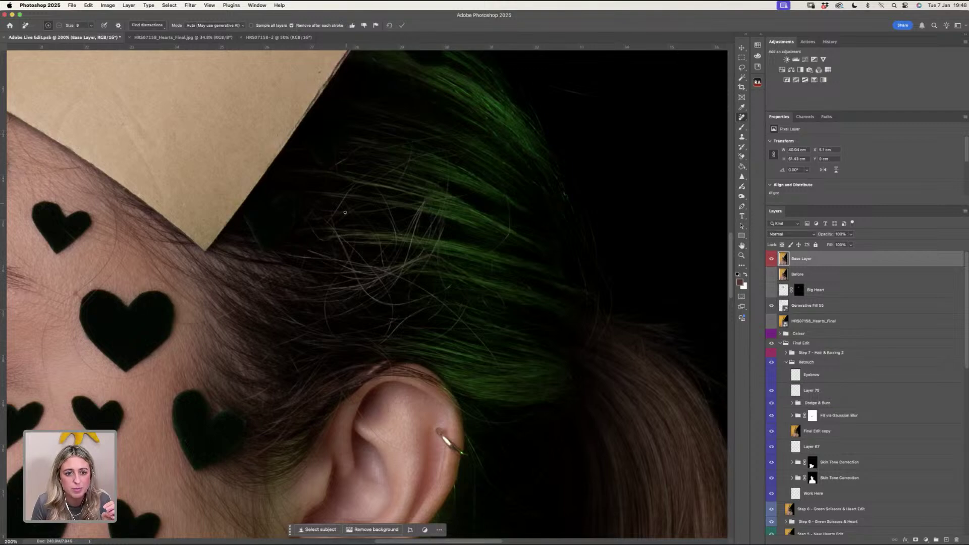
left_click_drag(329, 221, 353, 185)
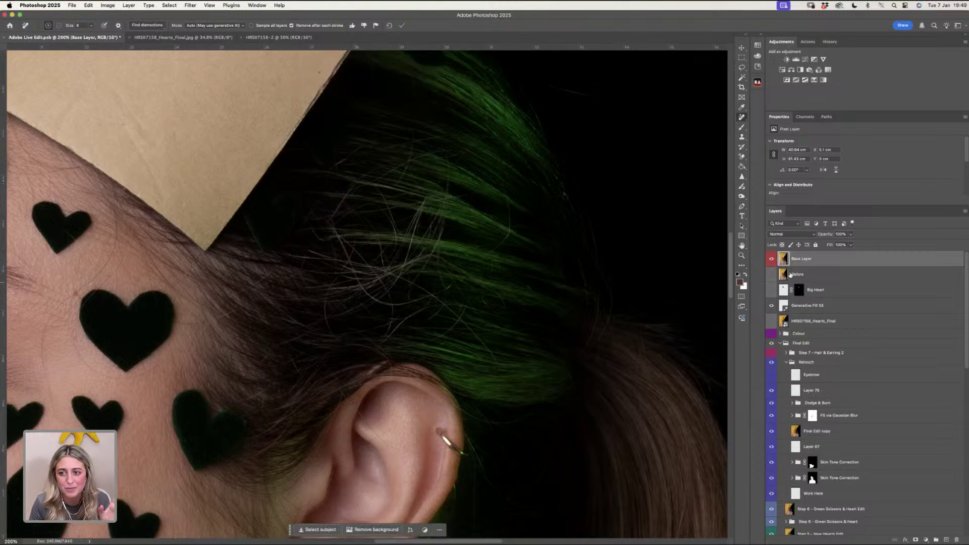
- Hide the copied Base Layer to return to the full retouched composite
left_click(772, 260)
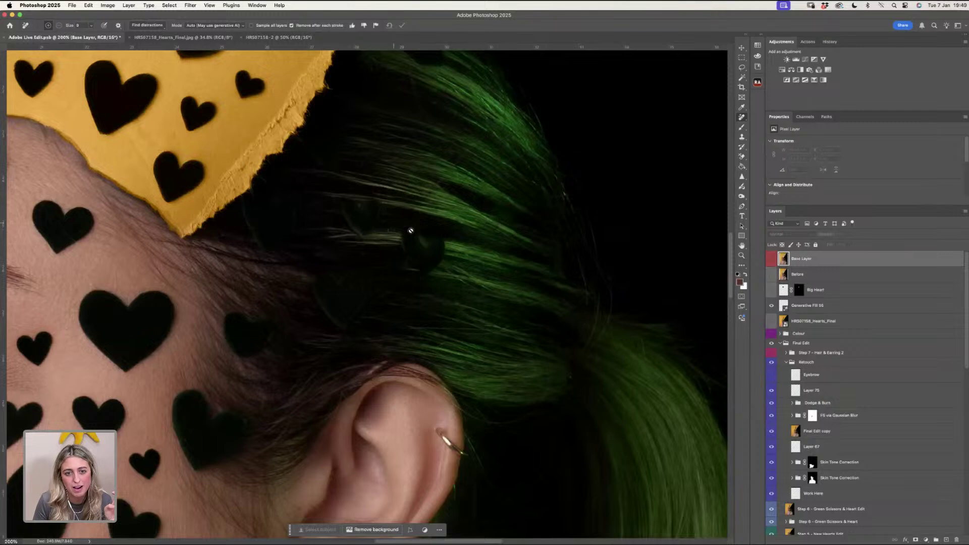
key("z")
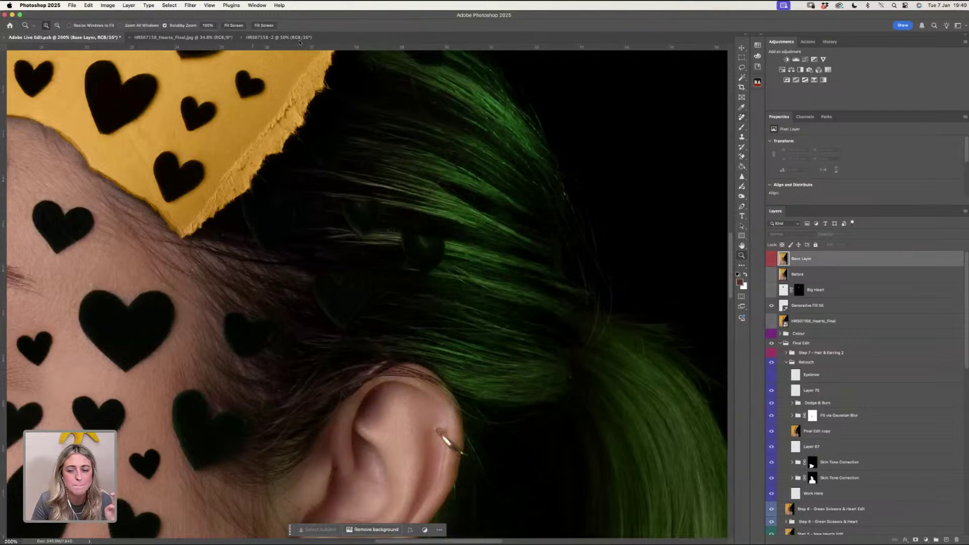
left_click(235, 25)
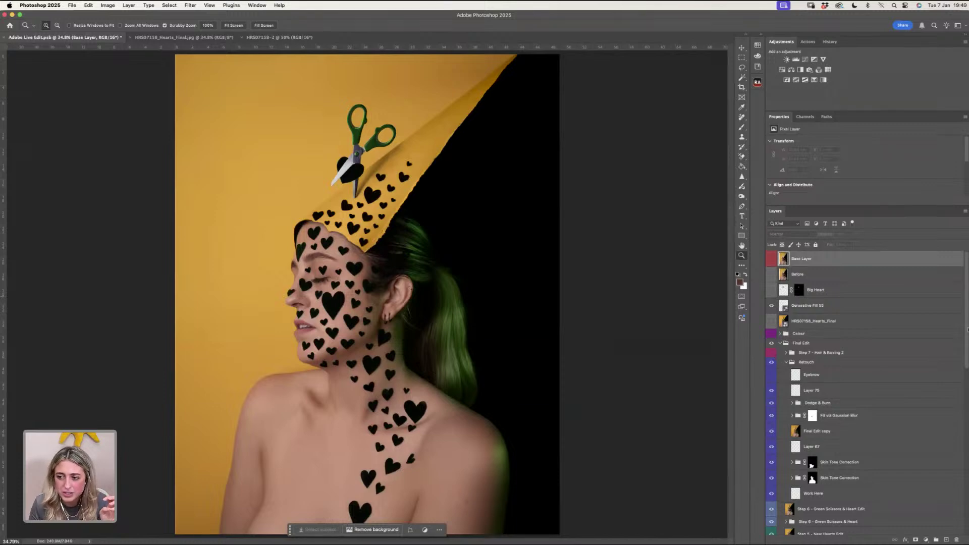
- Show the Eyebrow layer and hide the Dodge & Burn group to examine the face and neck without it
left_click(771, 374)
left_click(772, 404)
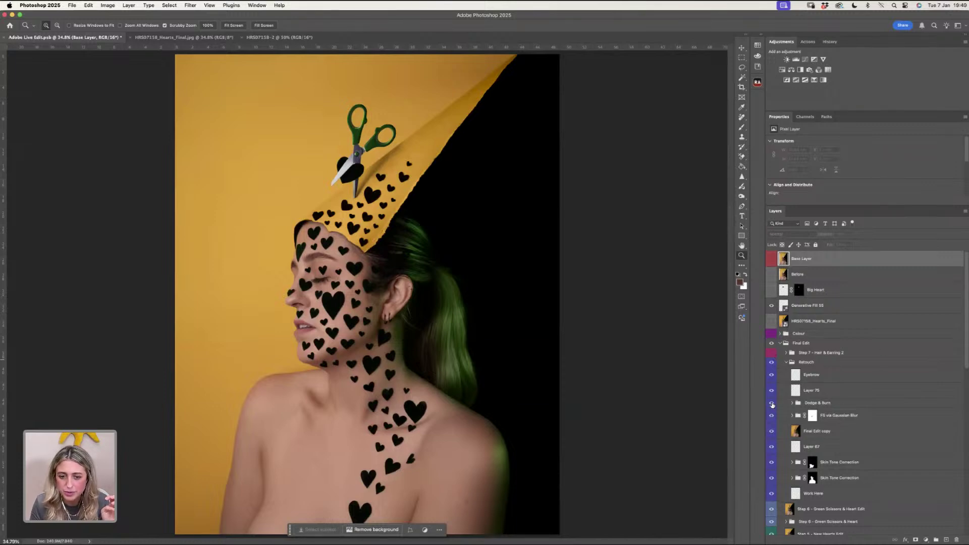
left_click(428, 368)
left_click(468, 338)
left_click(608, 279)
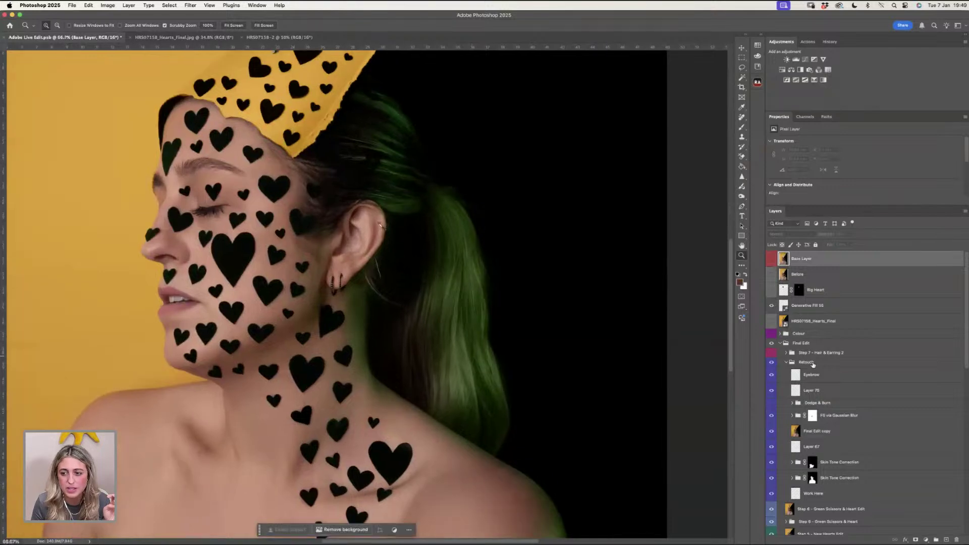
- Add a Black & White adjustment layer over the portrait and compare the skin tones with the Dodge & Burn group toggled
left_click(772, 404)
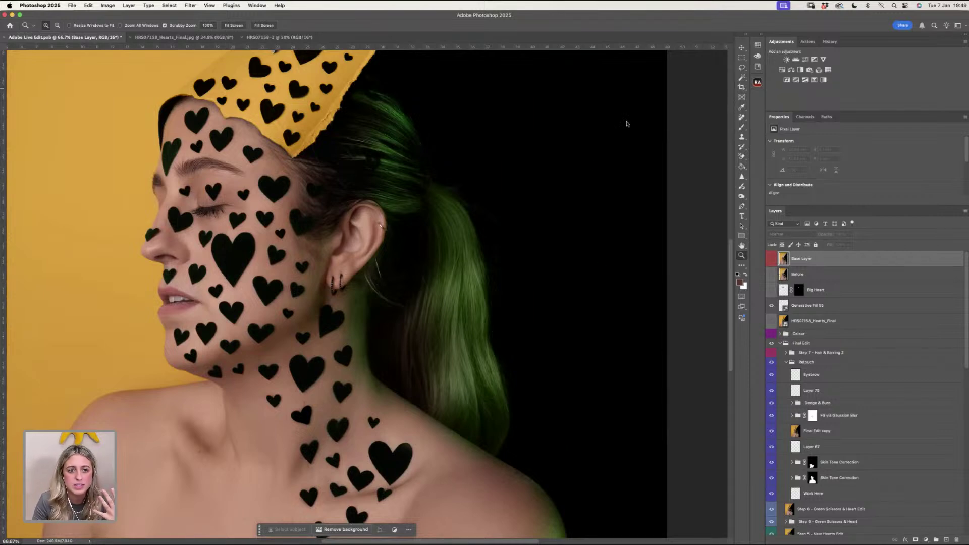
left_click(800, 70)
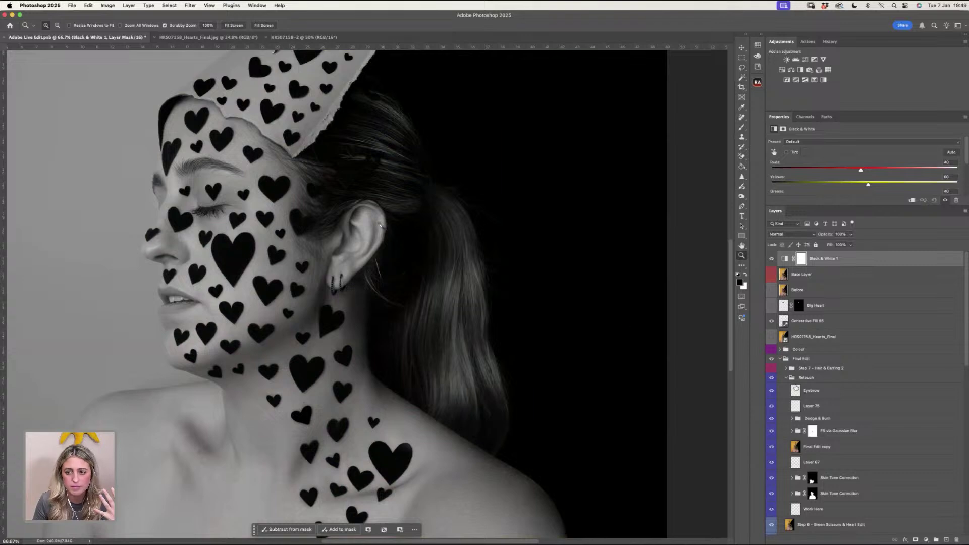
left_click(772, 419)
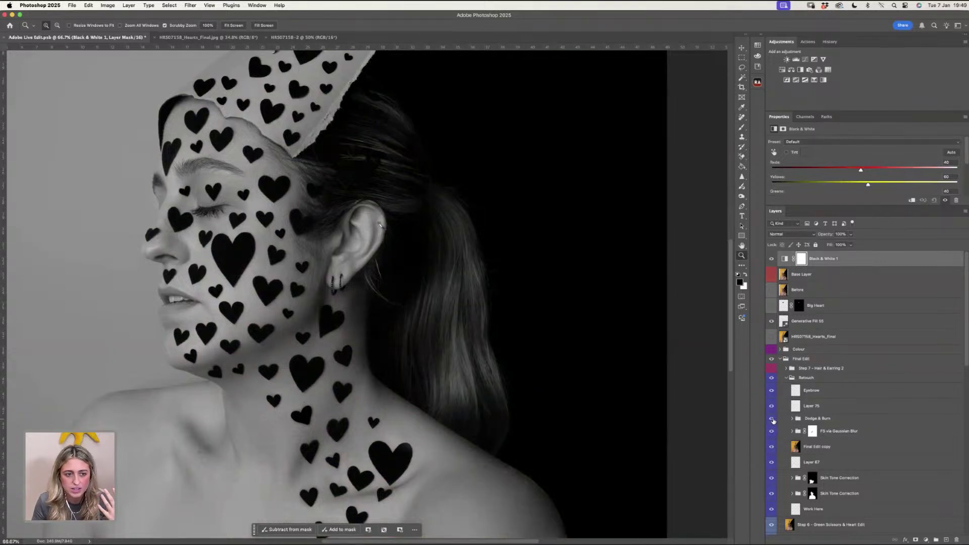
left_click(772, 420)
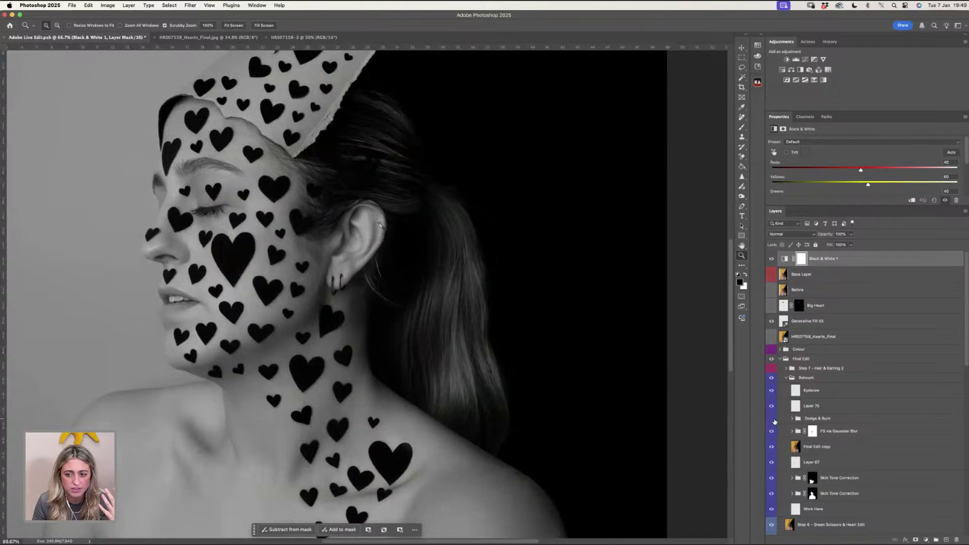
- Compare the portrait with the Black & White adjustment toggled, leaving it hidden to return to the full colour image
left_click(772, 259)
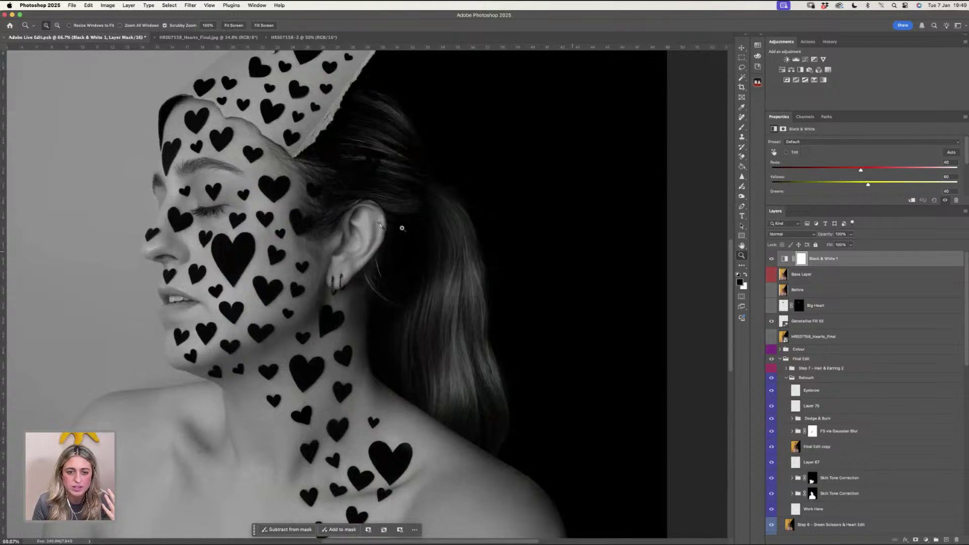
left_click(771, 260)
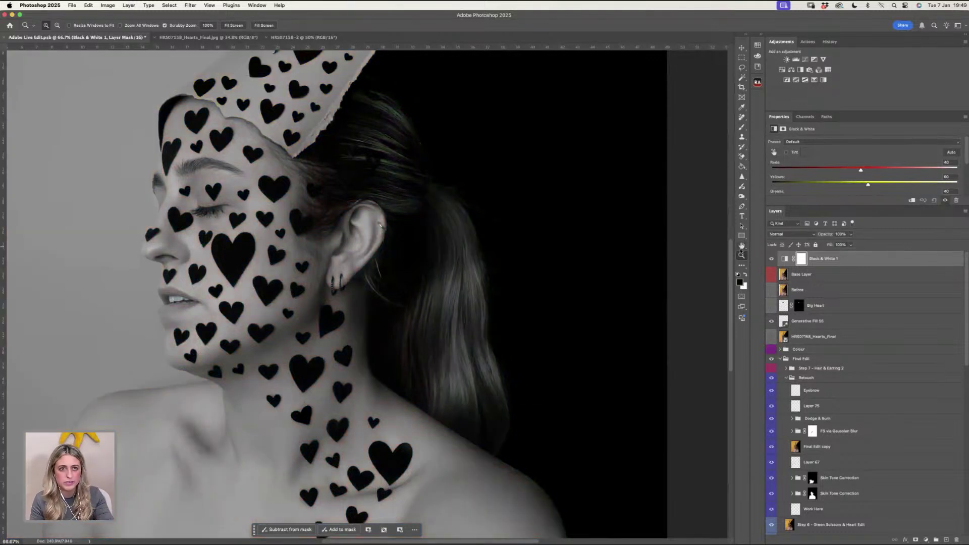
left_click(771, 259)
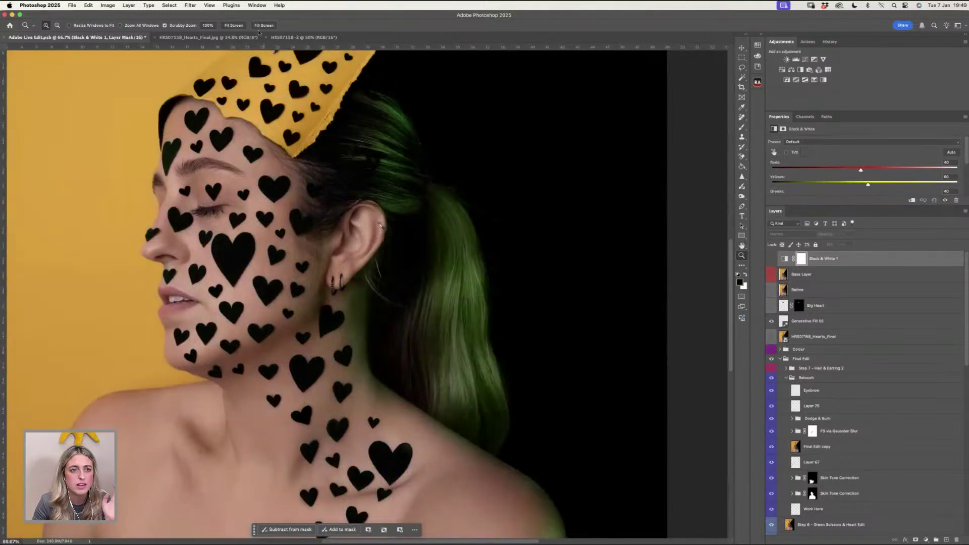
key("super+0")
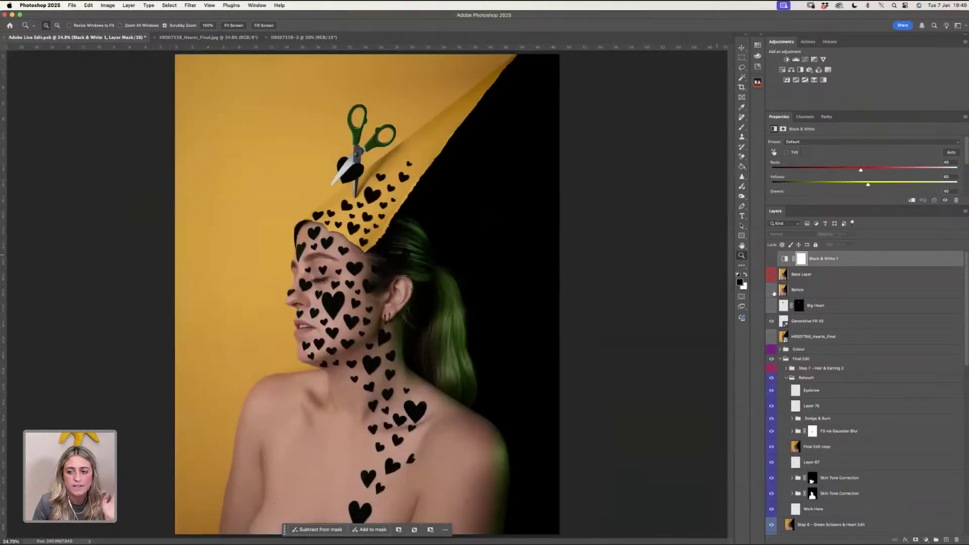
- Collapse the Retouch group, then expand the Colour group and show its layers from Levels 2 down to HRS07158_test-2
left_click(786, 378)
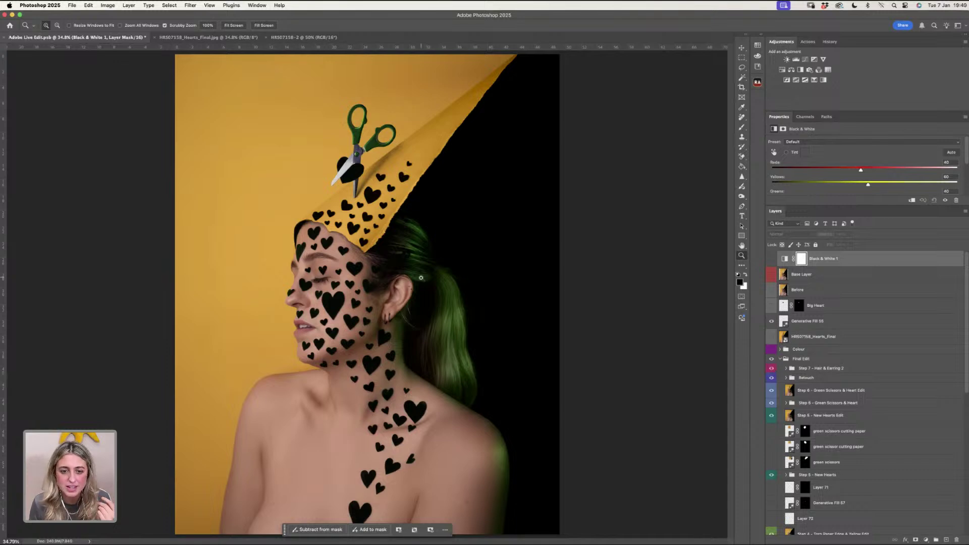
left_click(407, 294)
left_click(408, 294)
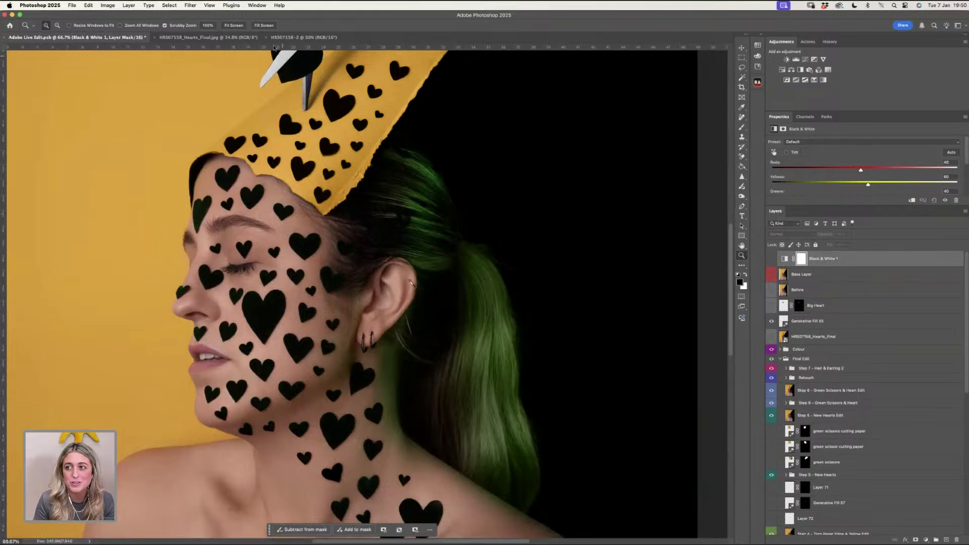
left_click(241, 26)
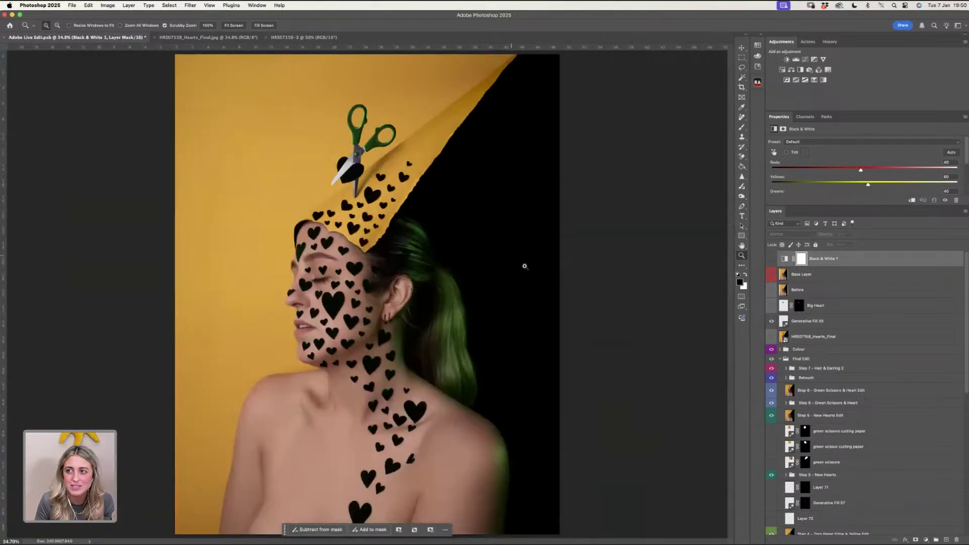
left_click(797, 350)
left_click(780, 349)
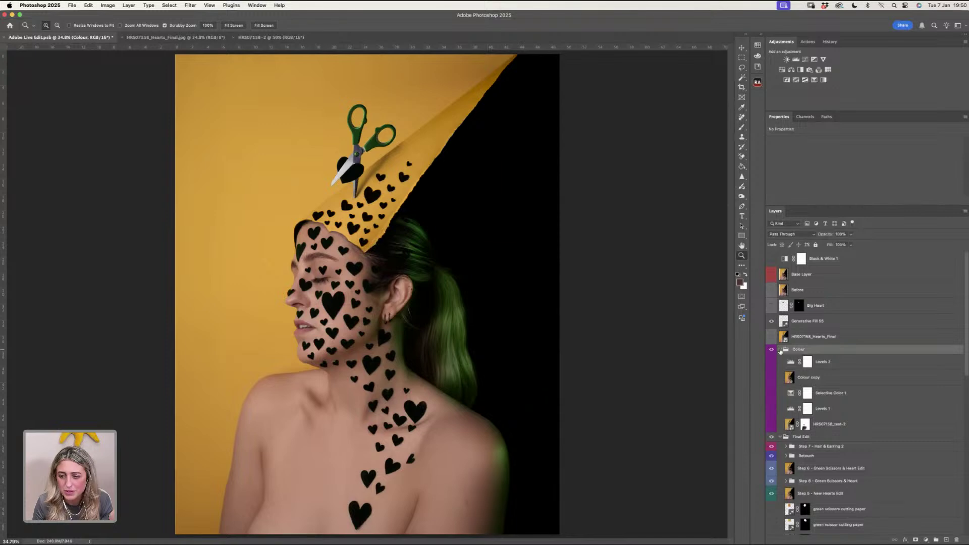
left_click_drag(771, 362, 771, 426)
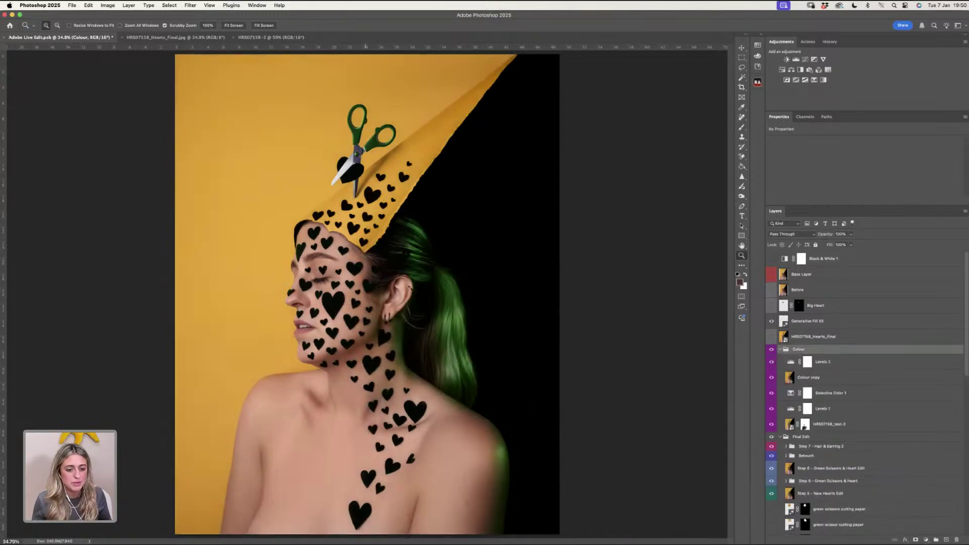
- Switch to Lightroom Classic to examine the colour-graded portrait up close and in full, then return to Photoshop
left_click(395, 527)
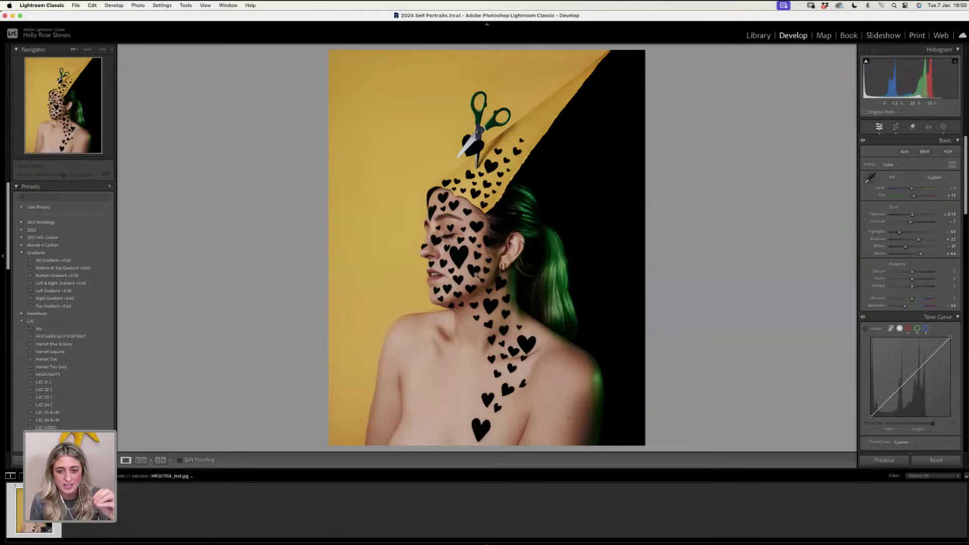
left_click(576, 259)
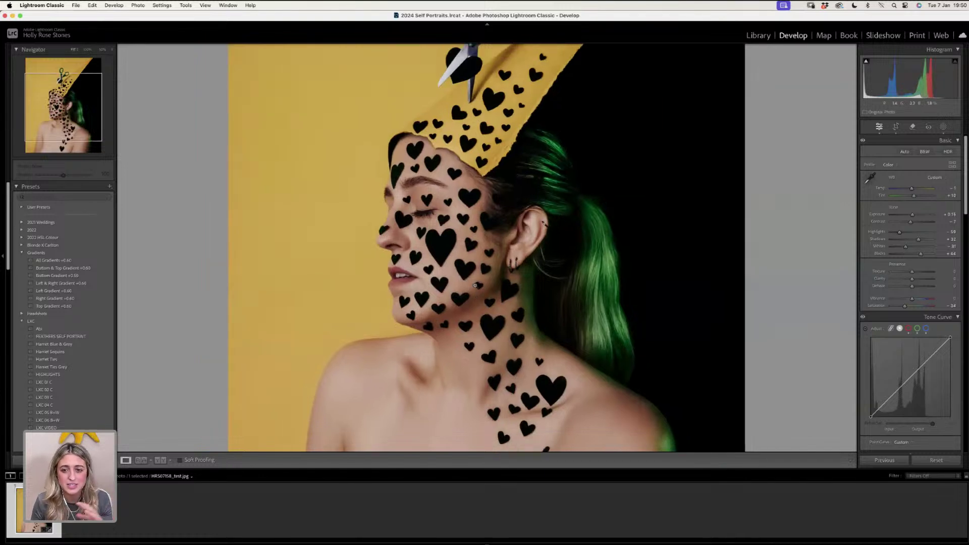
left_click(570, 175)
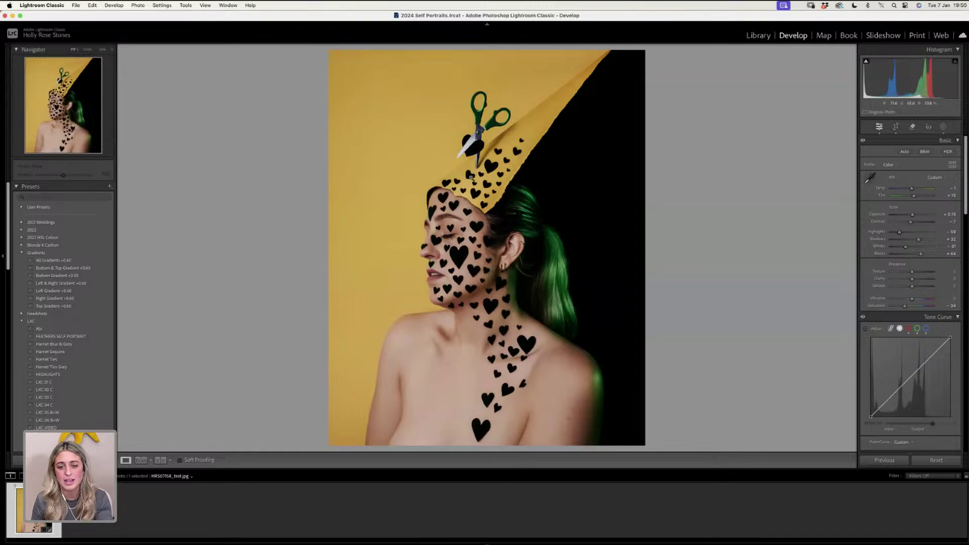
mouse_move(386, 530)
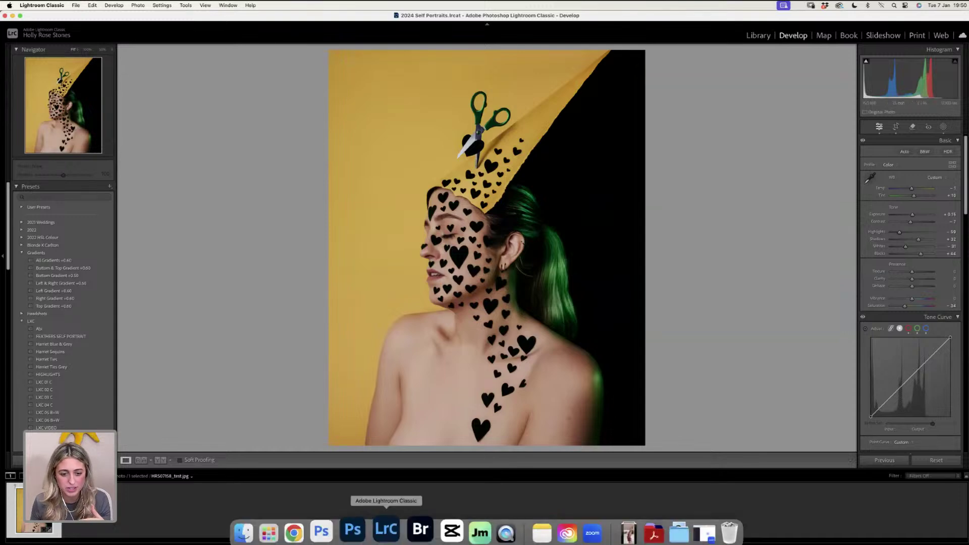
left_click(352, 530)
- Hide the Colour group's layers from Levels 2 to Levels 1 and raise the HRS07158_test-2 layer's opacity to 100%
left_click_drag(771, 362, 768, 410)
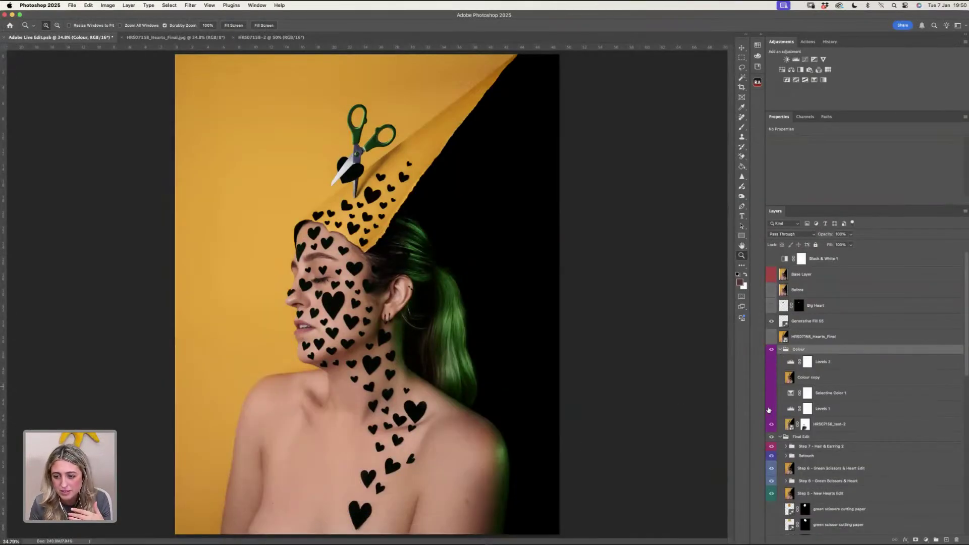
left_click(834, 427)
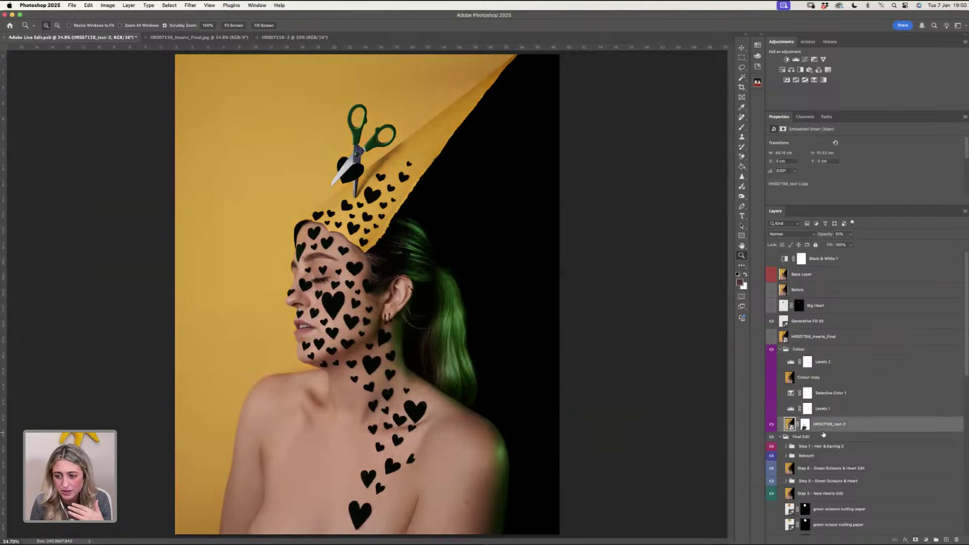
left_click(851, 235)
left_click_drag(859, 245, 884, 246)
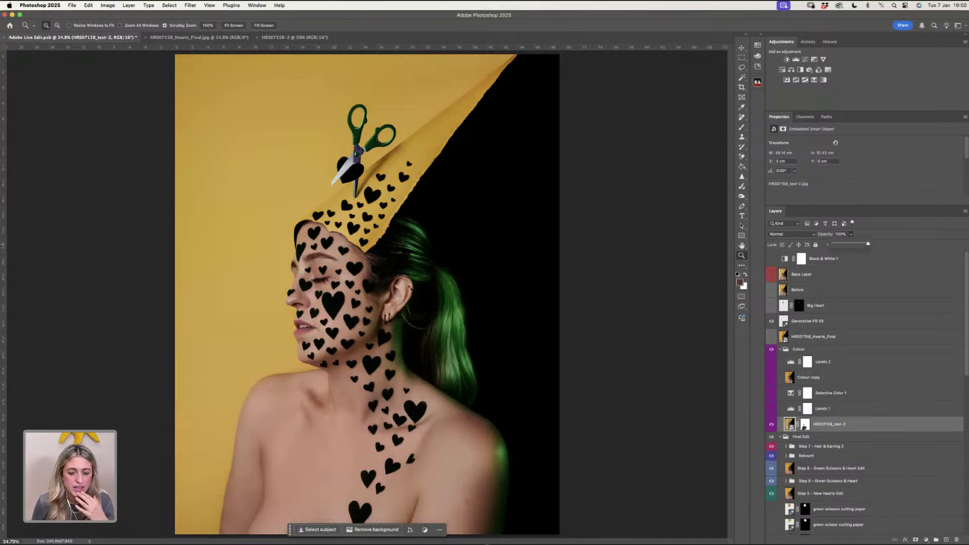
- Check the graded version in Lightroom Classic, return to Photoshop and set the HRS07158_test-2 layer's opacity to 60%
mouse_move(407, 542)
left_click(387, 528)
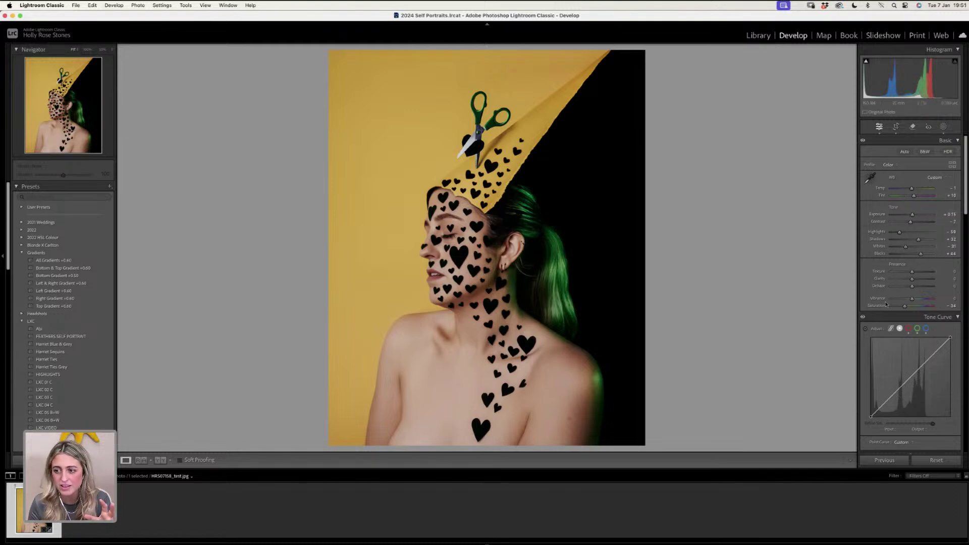
left_click(326, 529)
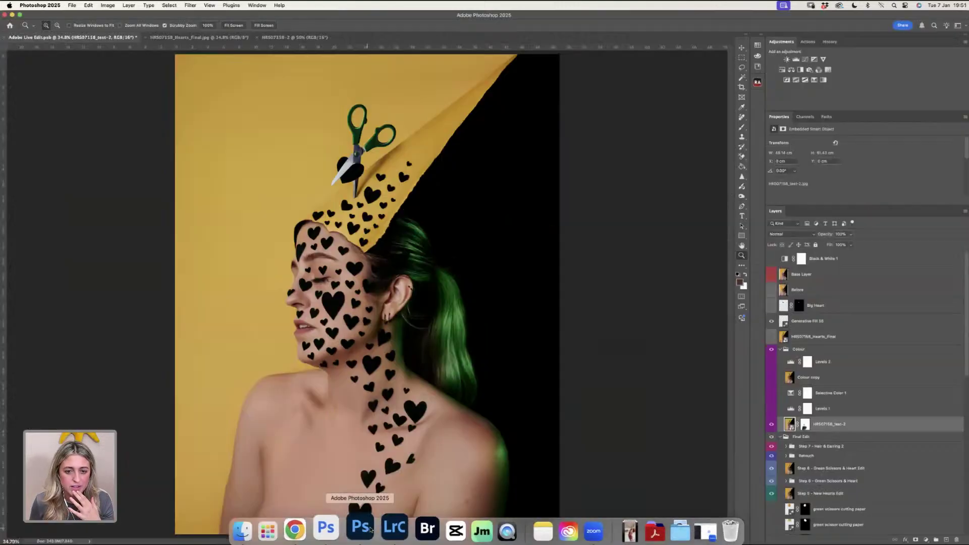
left_click(851, 235)
left_click_drag(852, 245, 834, 245)
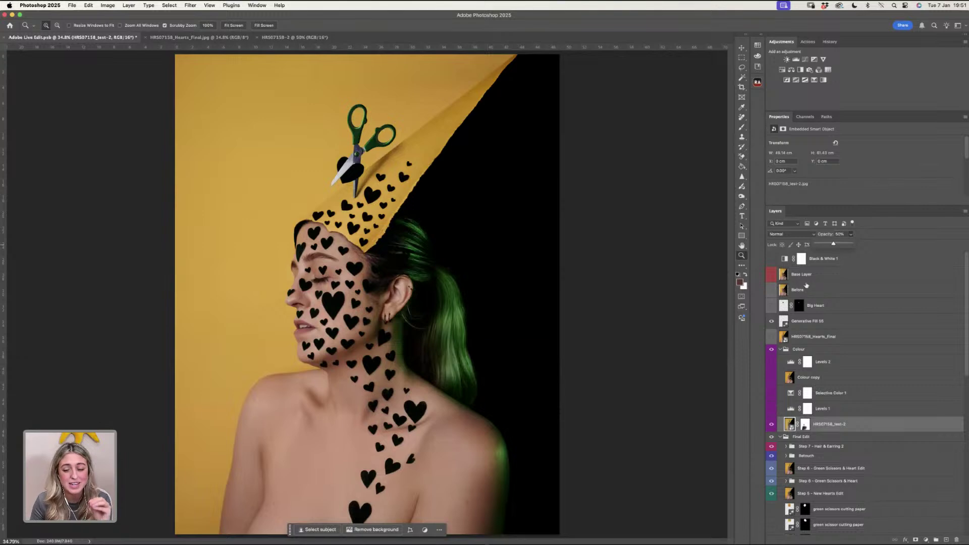
- Show the Levels 1 adjustment in the Colour group and set its white input level to 236
left_click(833, 410)
left_click(774, 409)
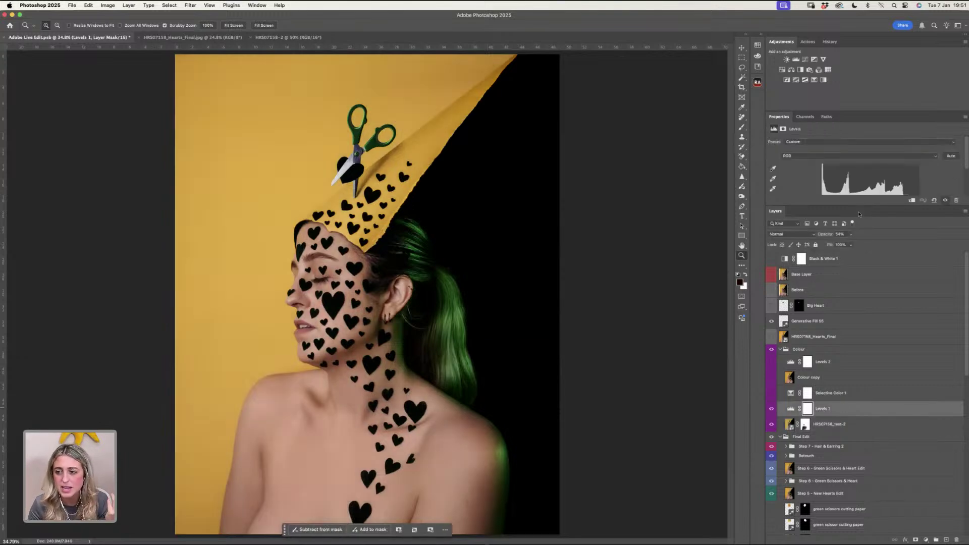
left_click_drag(859, 214, 859, 255)
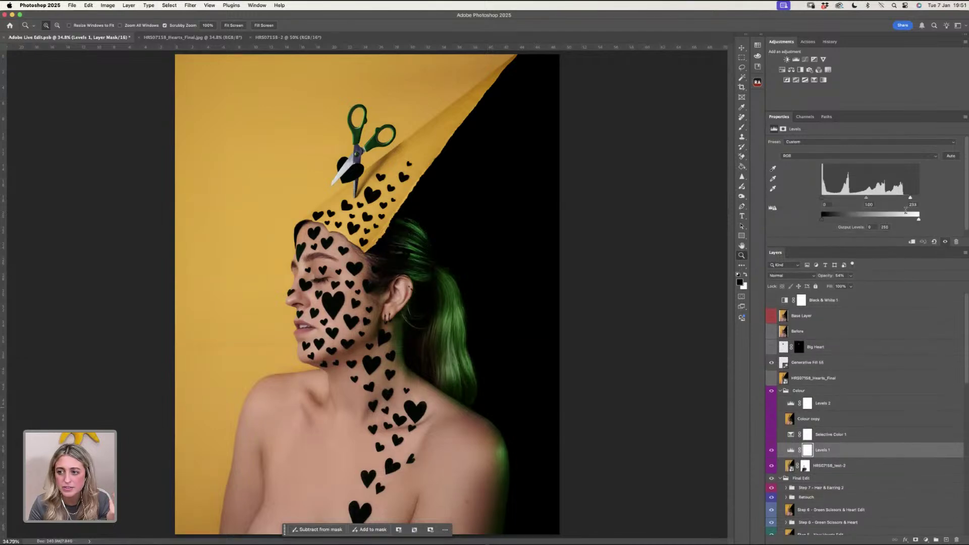
mouse_move(909, 197)
left_mouse_down()
mouse_move(922, 198)
mouse_move(912, 199)
left_mouse_up()
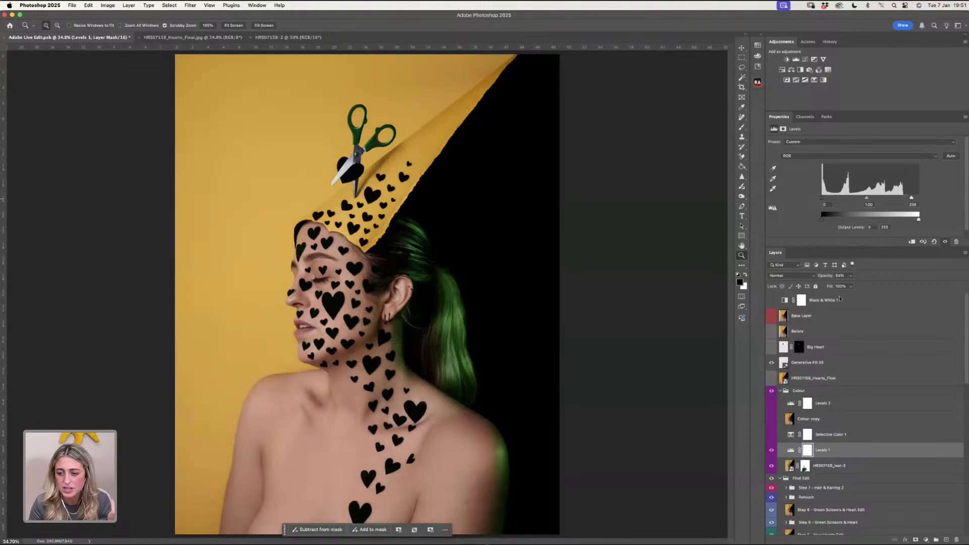
- Show the Selective Color 1 adjustment and set its Yellows to Cyan -8% and Black +6%
left_click(772, 436)
left_click(774, 438)
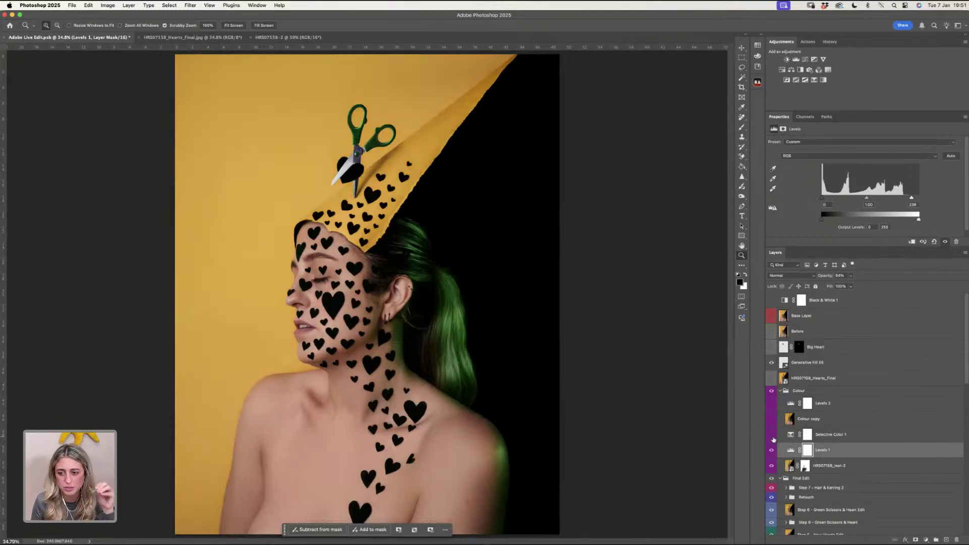
left_click(771, 436)
left_click(855, 437)
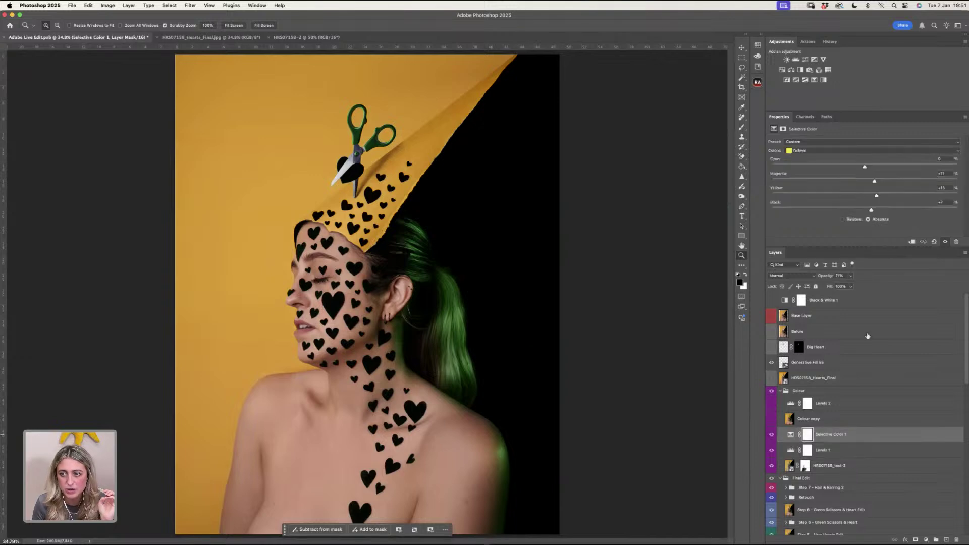
left_click_drag(868, 169, 851, 169)
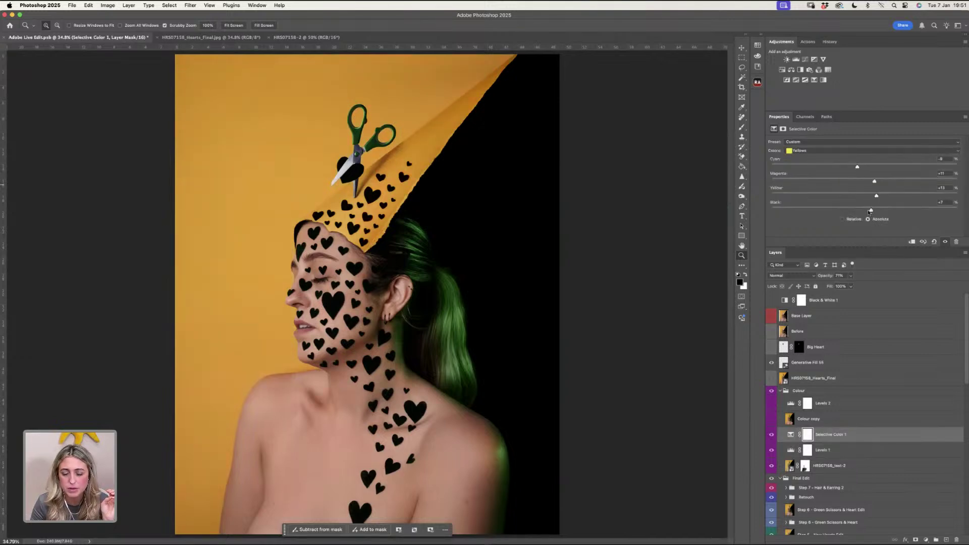
mouse_move(871, 211)
left_mouse_down()
mouse_move(851, 211)
mouse_move(870, 215)
left_mouse_up()
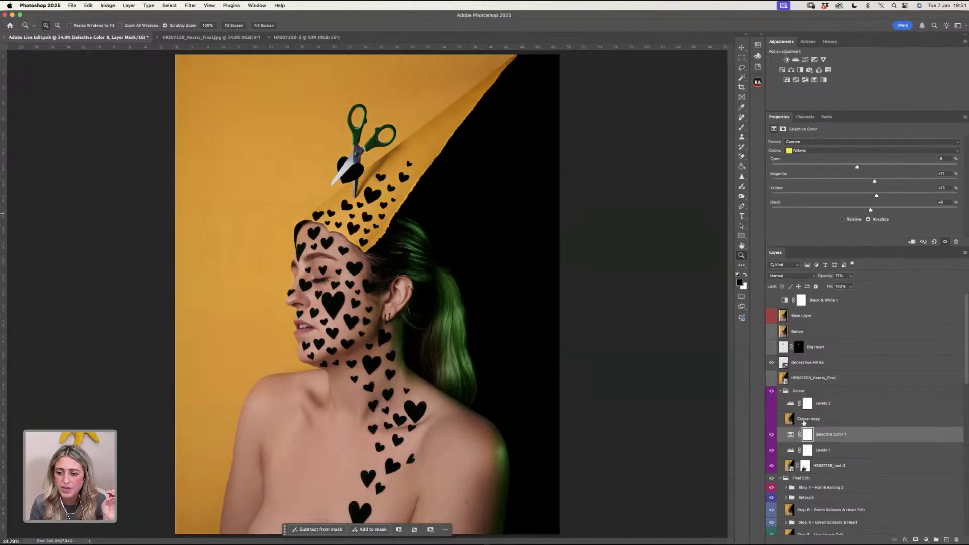
- Show the Colour copy and Levels 2 layers, then collapse the Colour group
left_click(808, 420)
left_click(771, 420)
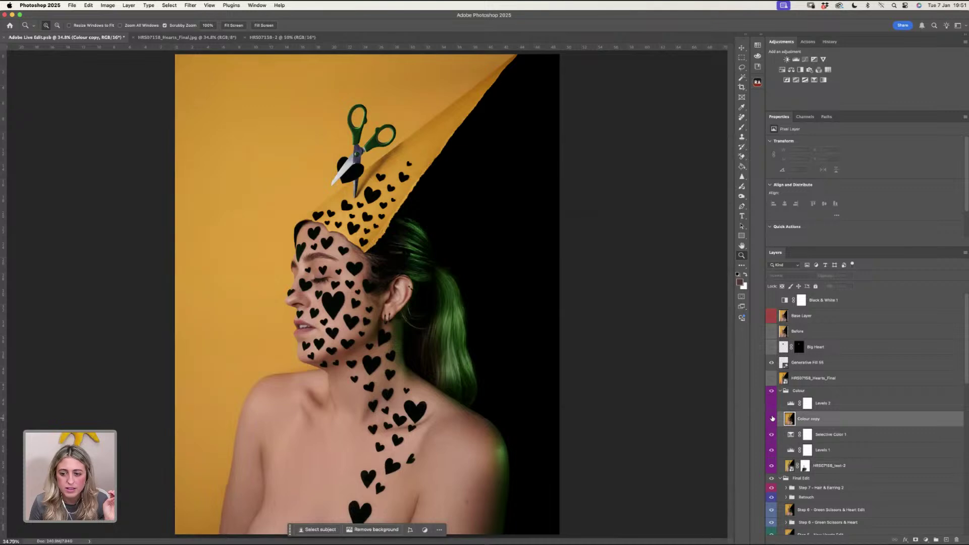
left_click(772, 404)
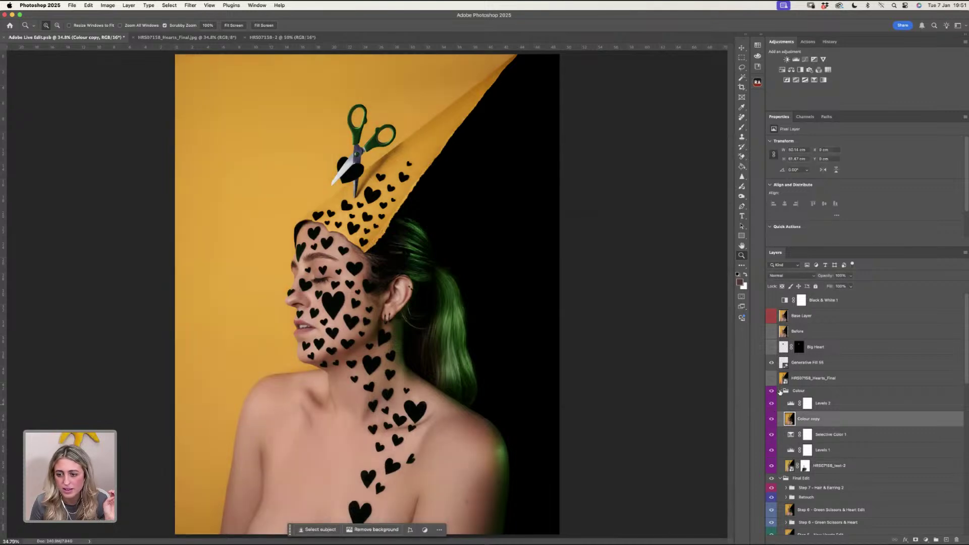
left_click(780, 392)
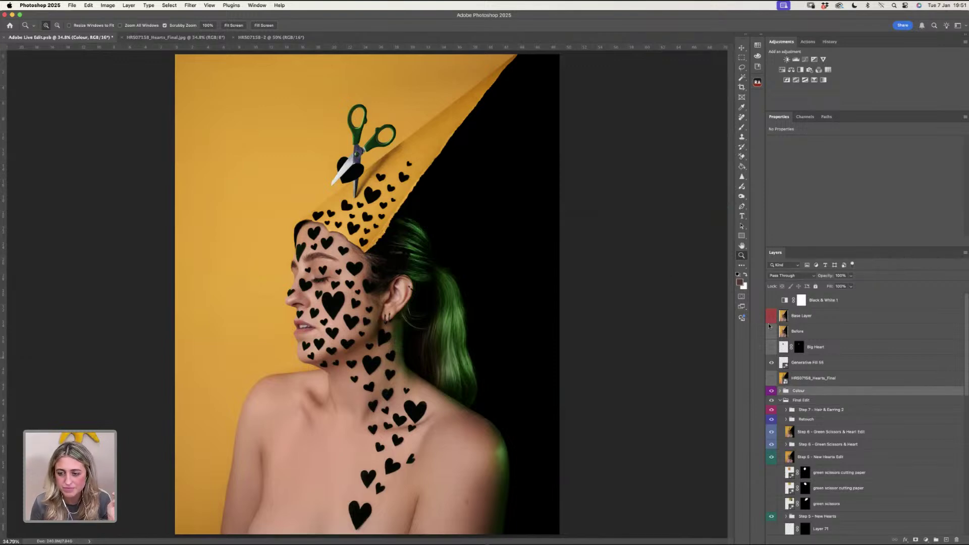
- Examine the whole unedited portrait in the HRS07158-2 document for comparison with the final edit
left_click(280, 38)
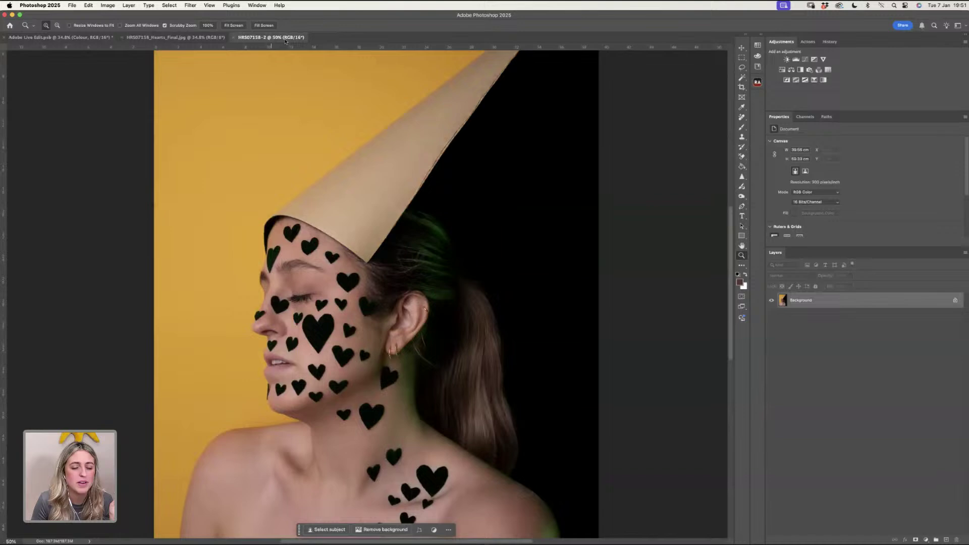
left_click(358, 164, "alt")
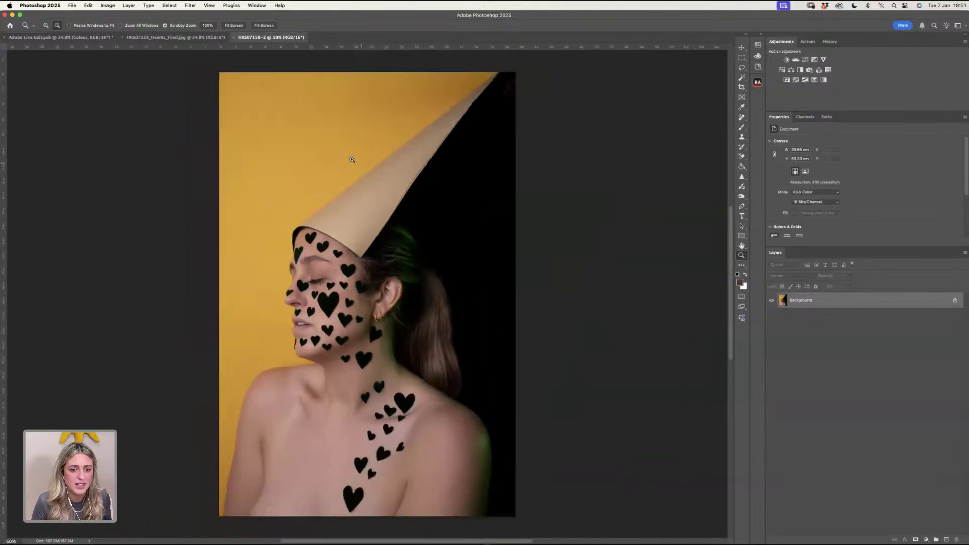
- Compare the composited Adobe Live Edit.psb portrait with the unedited HRS07158-2 document, ending on the composite
left_click(79, 40)
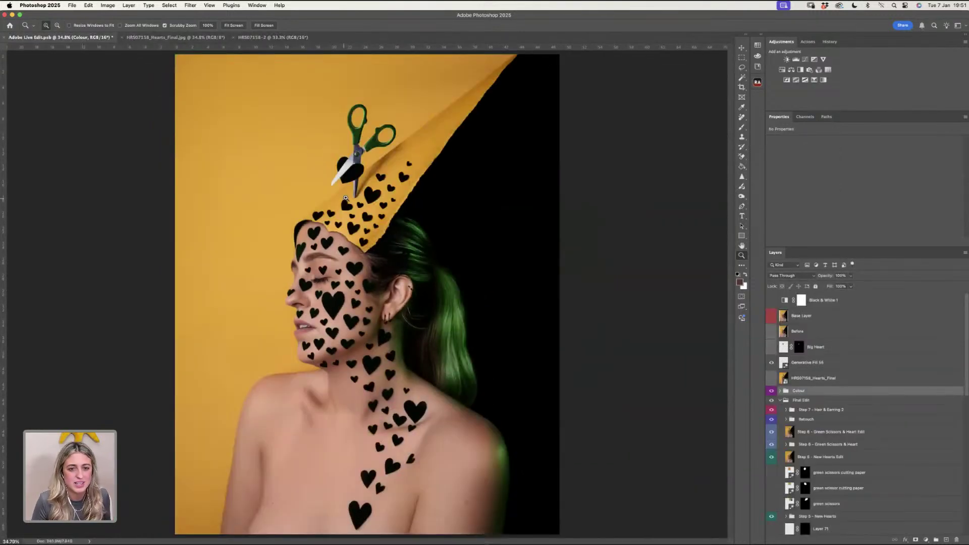
left_click(268, 39)
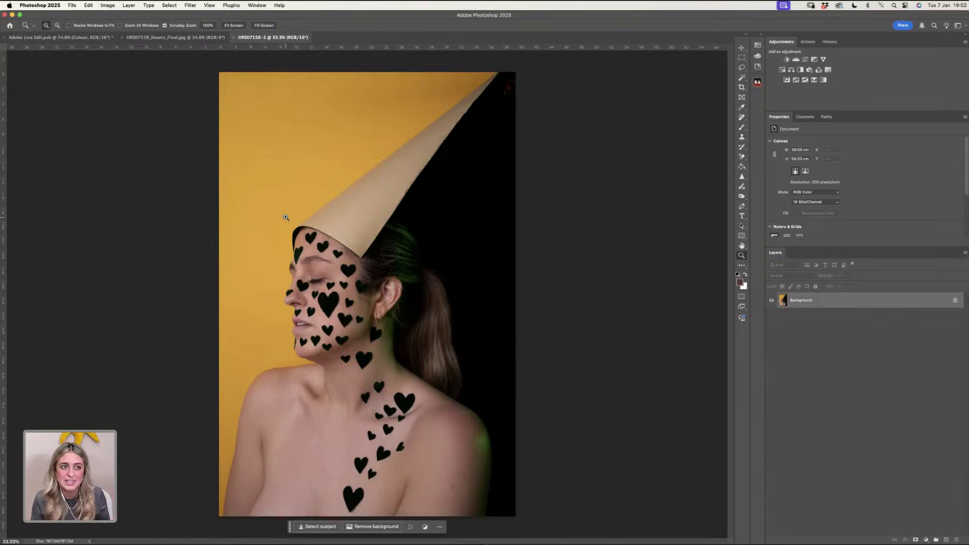
left_click(89, 38)
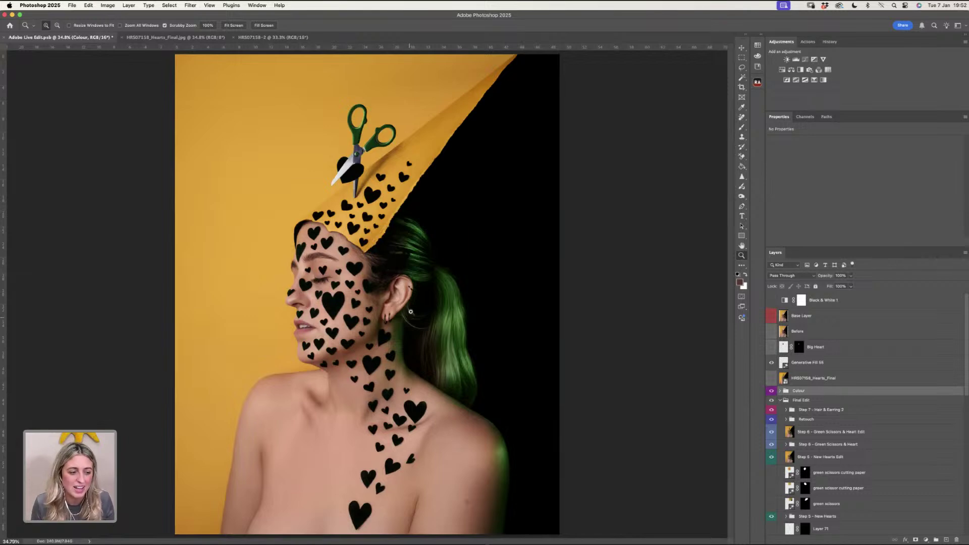
- Hide the Colour, Step 7 - Hair & Earring 2 and Retouch groups, and show Base Layer
left_click_drag(368, 190, 386, 219)
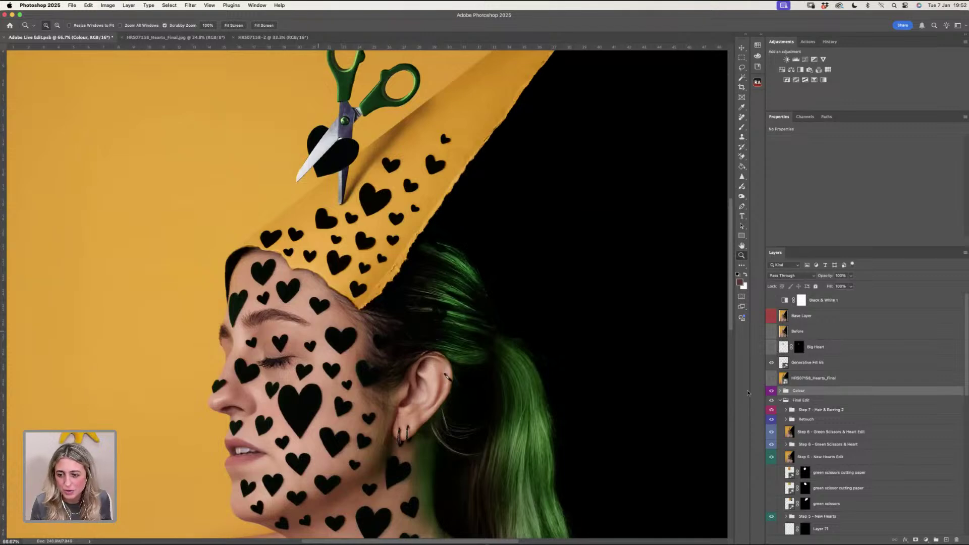
left_click_drag(333, 290, 354, 295)
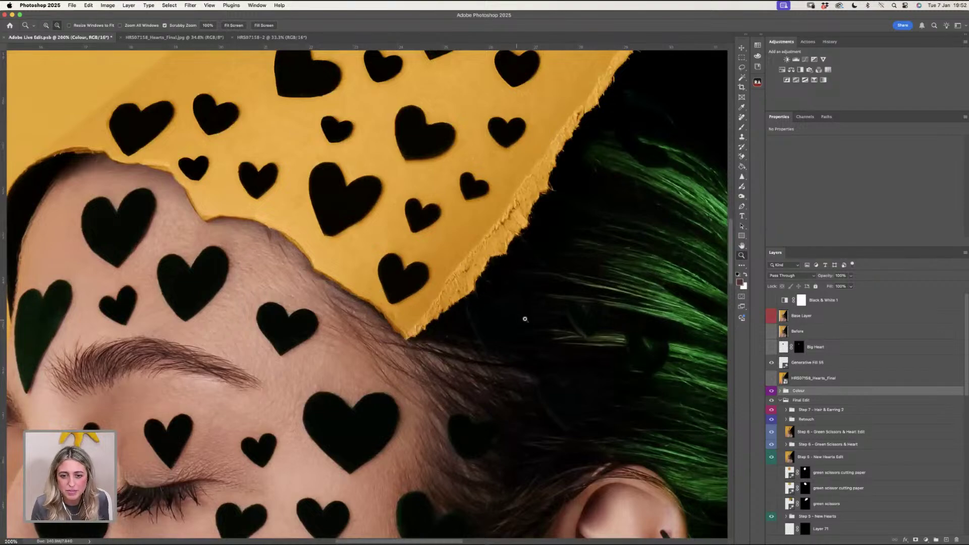
left_click(525, 320, "alt")
left_click(771, 392)
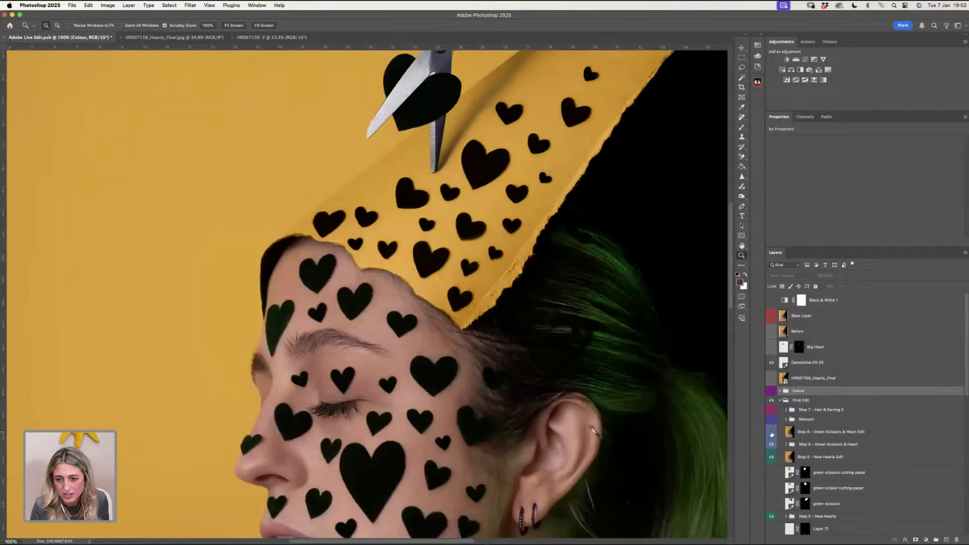
left_click(771, 316)
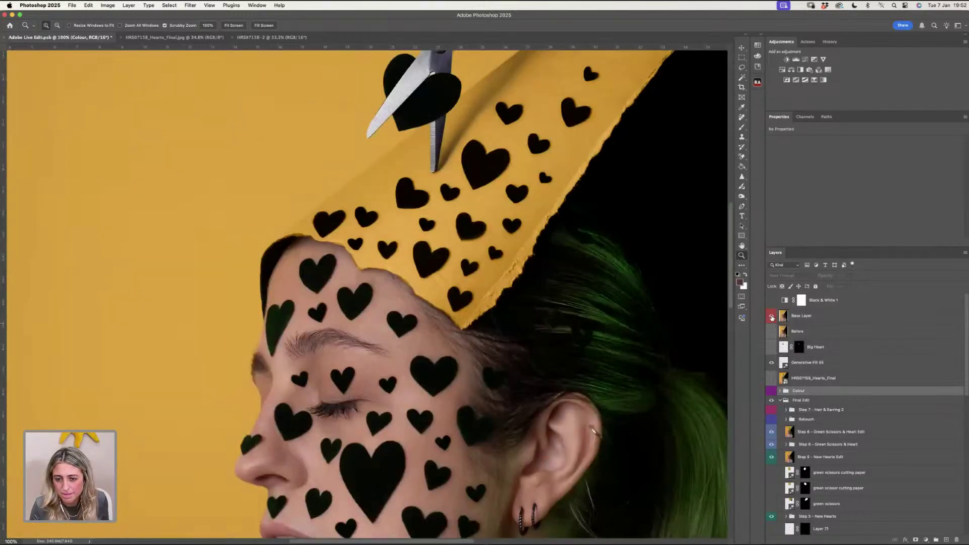
left_click(772, 317)
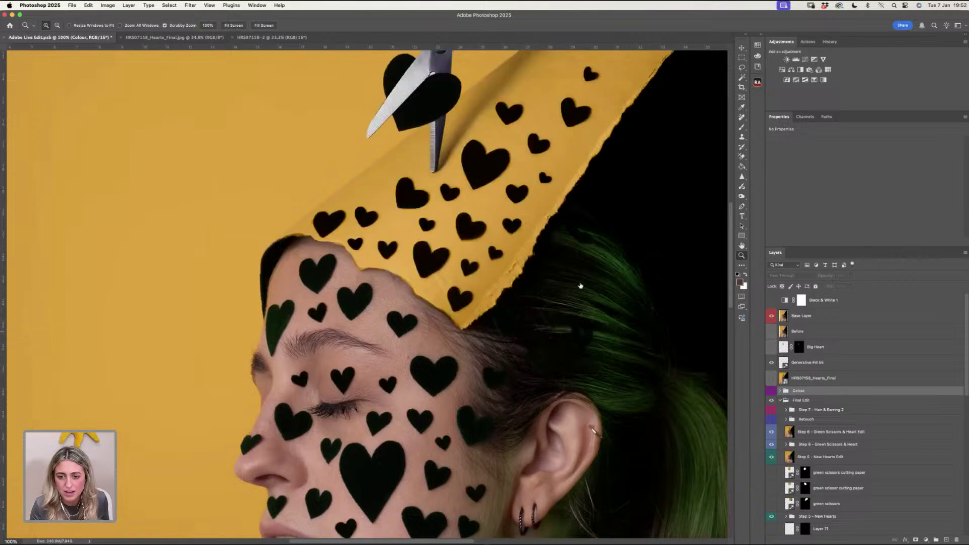
- Toggle Base Layer's visibility to compare the forehead before and after the composite, leaving Base Layer shown
left_click(399, 341)
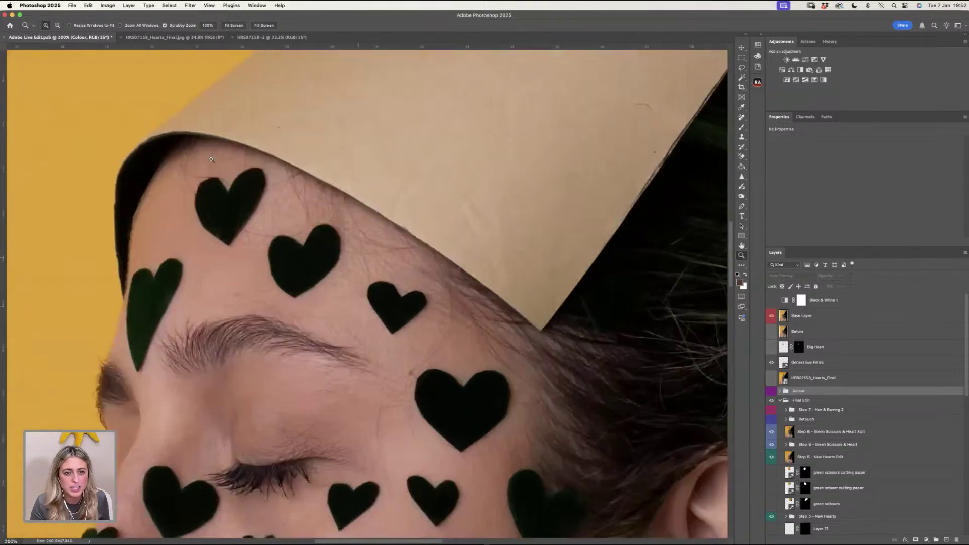
left_click(770, 317)
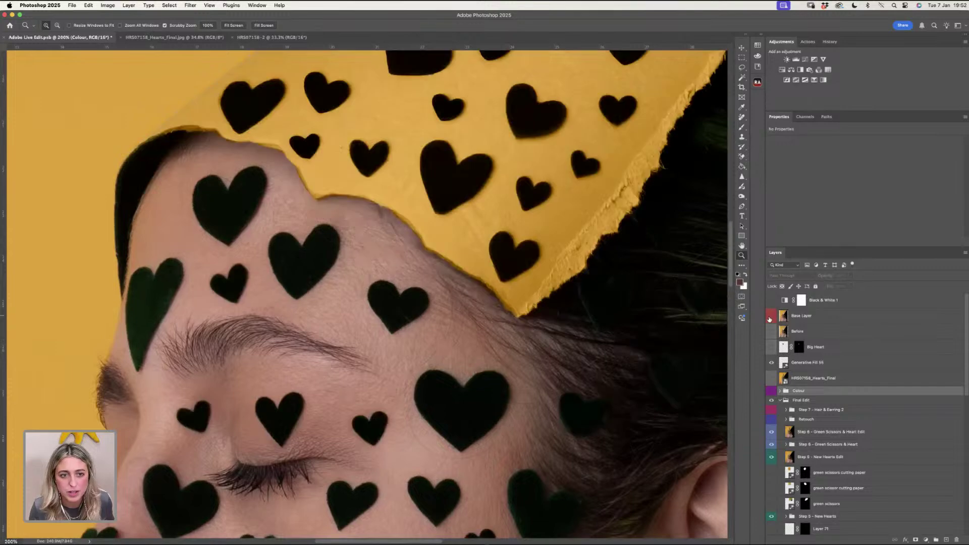
left_click(771, 317)
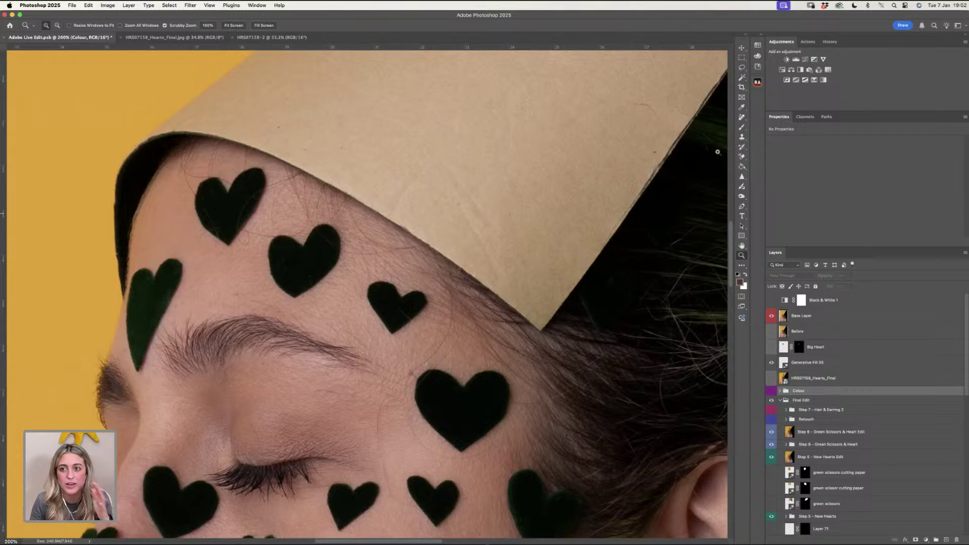
- Remove the stray hair beside the uppermost forehead heart on Base Layer with the Remove tool
left_click(741, 117)
left_click(774, 123)
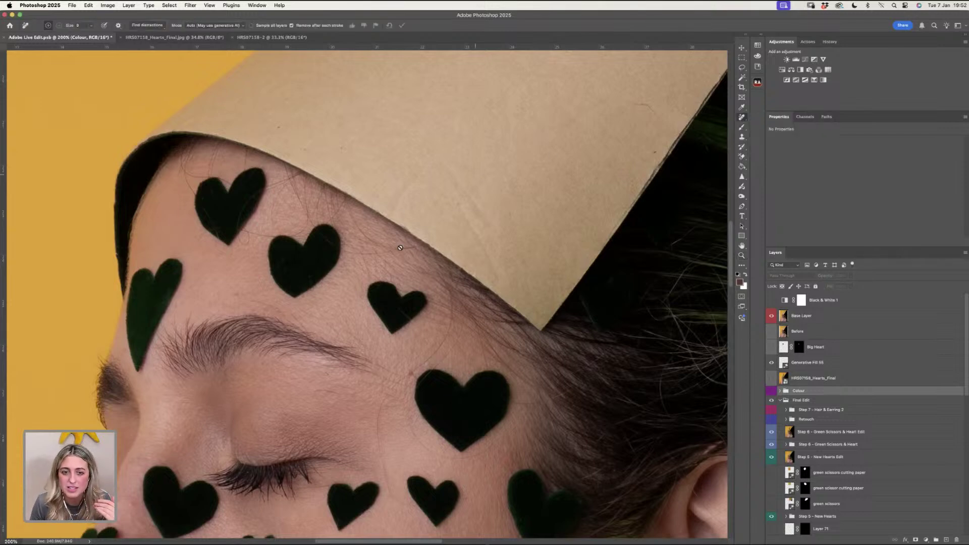
left_click(797, 318)
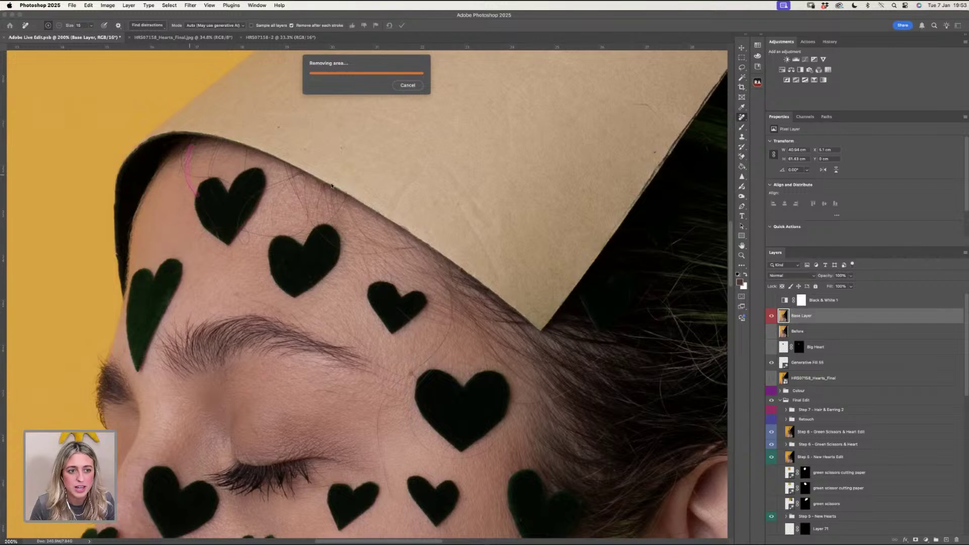
- Patch the stray hairs between the hat's edge and the uppermost forehead heart with clean nearby skin using the Patch tool
right_click(742, 117)
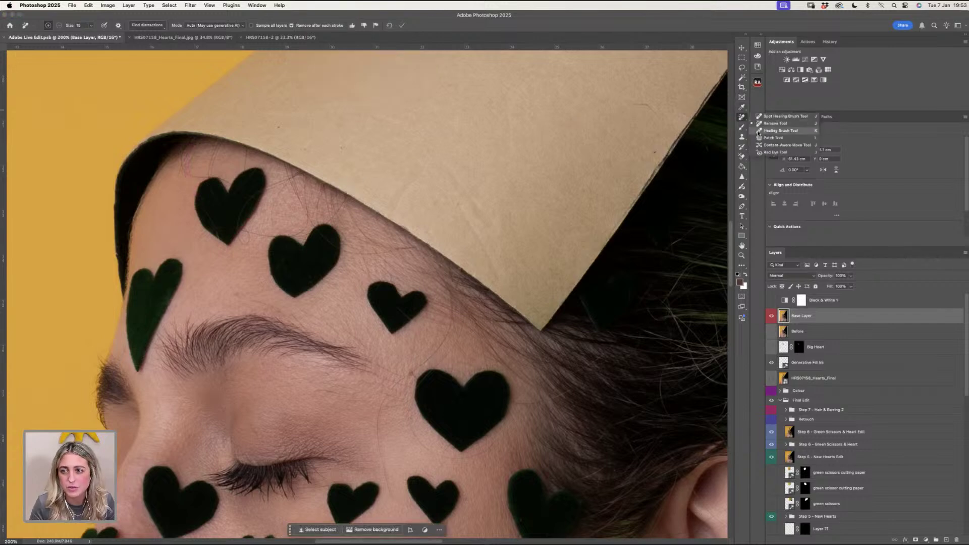
left_click(772, 138)
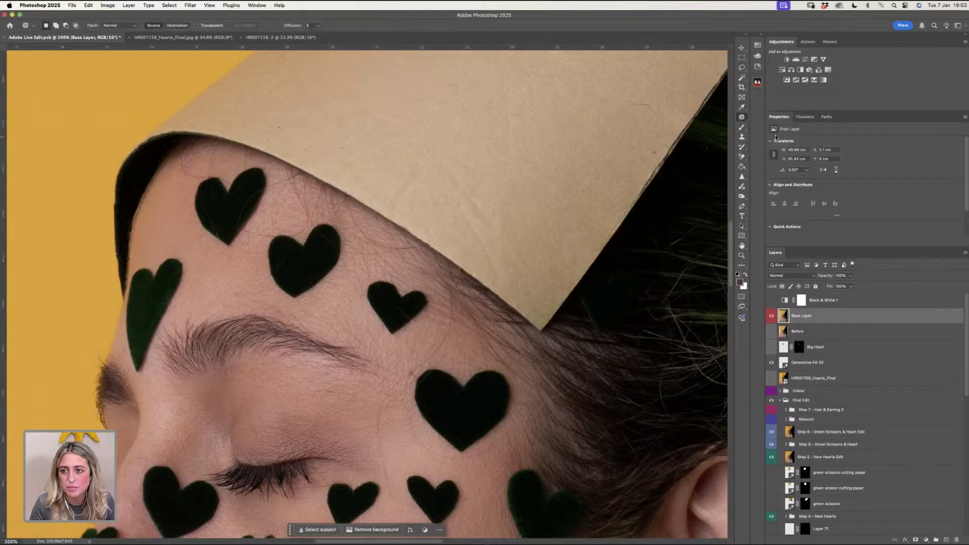
left_click_drag(181, 160, 185, 157)
mouse_move(179, 169)
left_mouse_down()
mouse_move(173, 197)
mouse_move(183, 172)
left_mouse_up()
left_click(203, 168)
left_click_drag(181, 175, 183, 155)
left_click_drag(183, 157, 198, 153)
key("super+d")
left_click_drag(186, 163, 185, 170)
mouse_move(184, 170)
left_mouse_down()
mouse_move(196, 171)
mouse_move(177, 180)
mouse_move(194, 171)
left_mouse_up()
key("super+d")
left_click_drag(191, 173, 214, 166)
key("super+d")
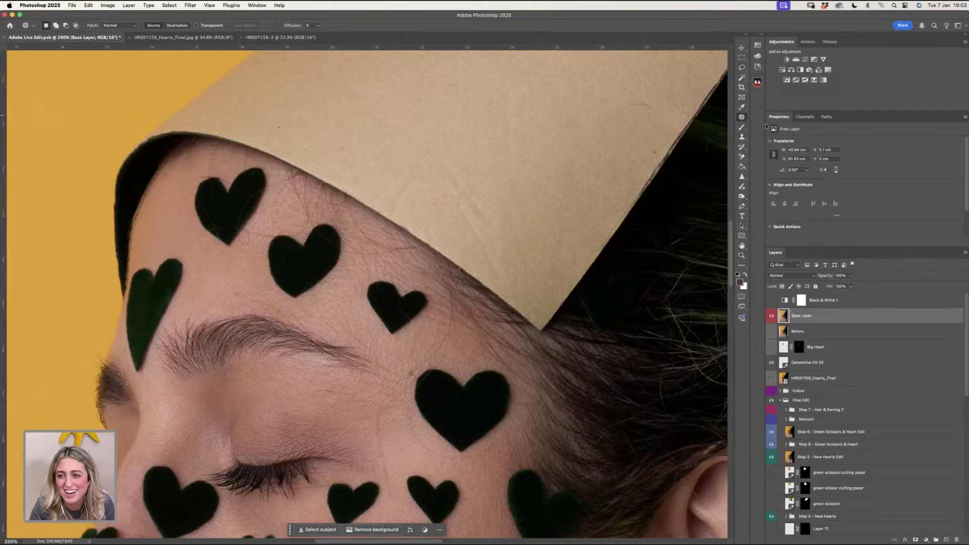
right_click(742, 117)
left_click(777, 133)
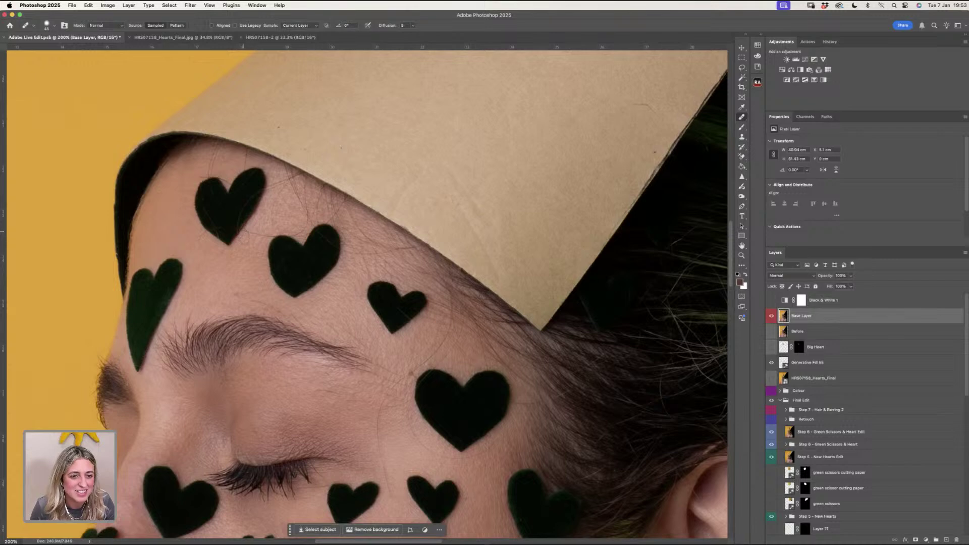
left_click(203, 209)
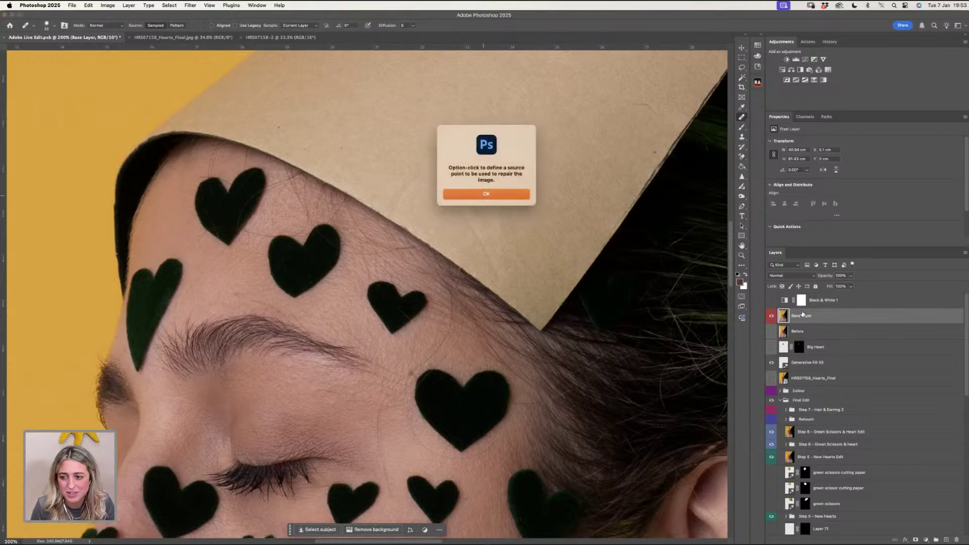
key("Return")
- Remove the stray hairs across and between the two upper forehead hearts with the Remove tool
right_click(741, 118)
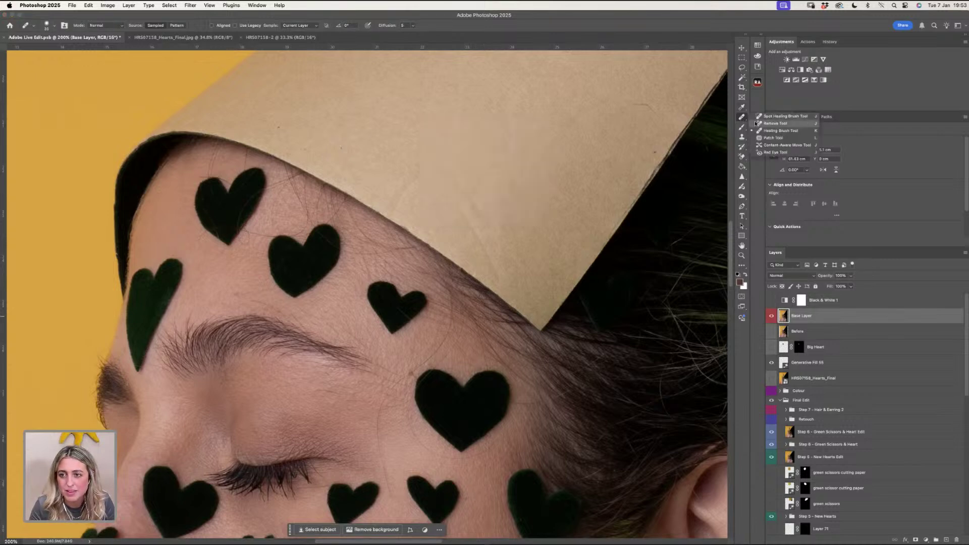
left_click(777, 125)
mouse_move(207, 203)
left_mouse_down()
mouse_move(215, 250)
mouse_move(198, 245)
mouse_move(242, 230)
left_mouse_up()
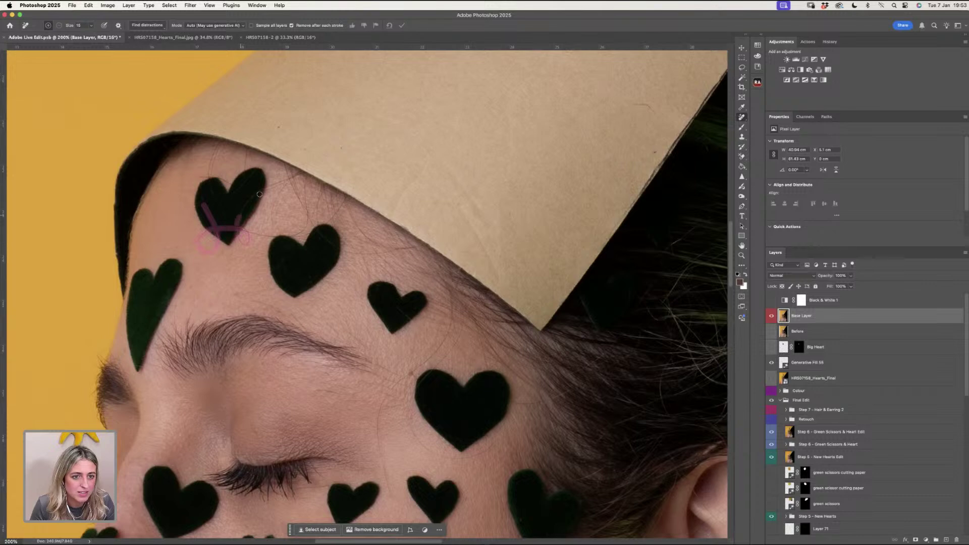
left_click_drag(260, 194, 241, 217)
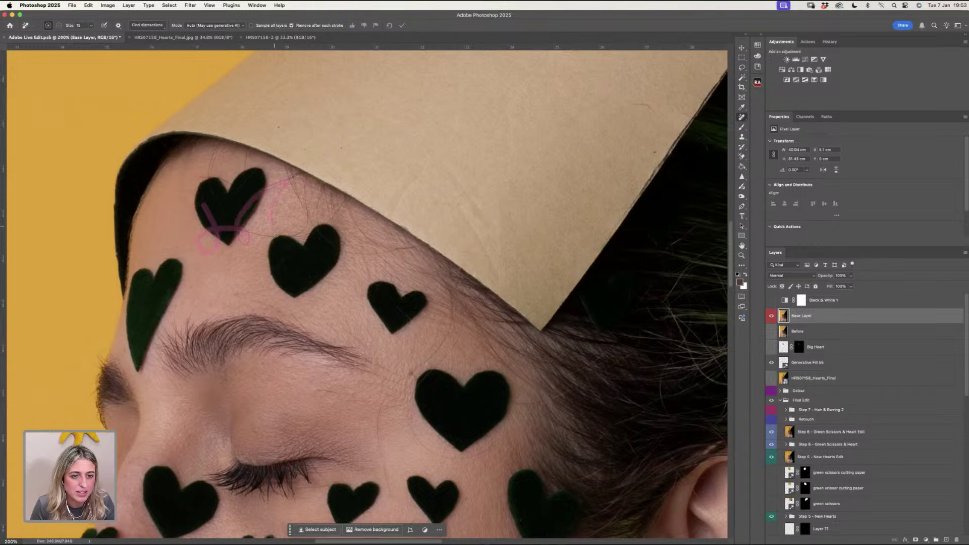
left_click_drag(299, 234, 305, 214)
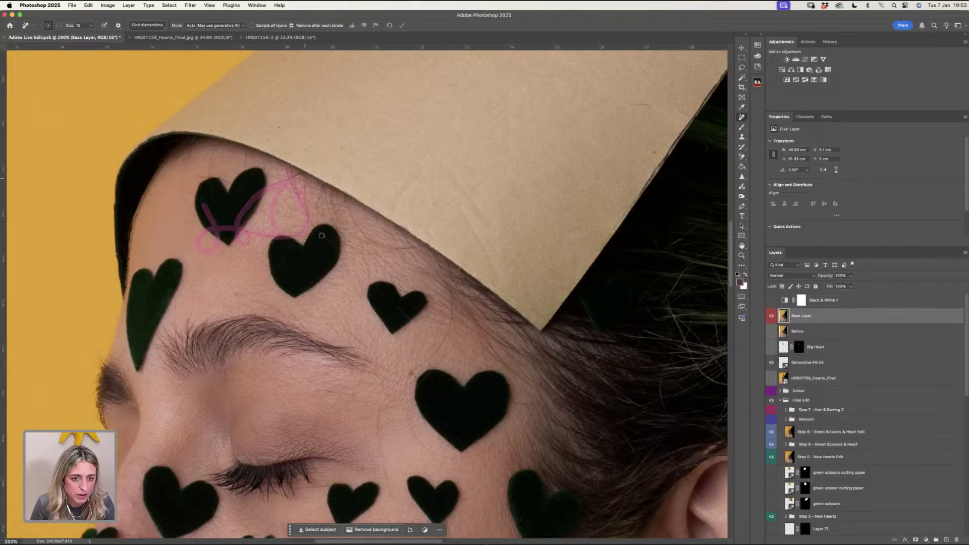
left_click_drag(322, 236, 338, 248)
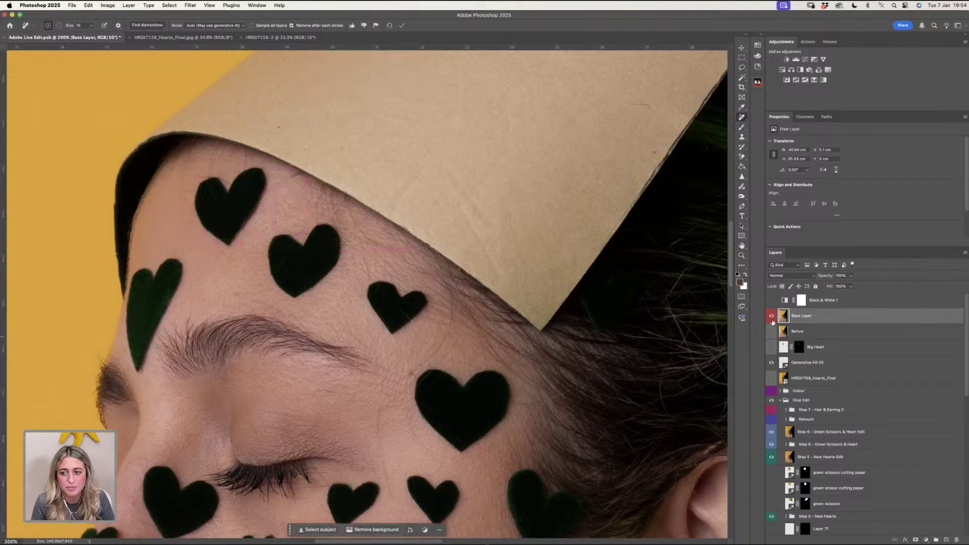
- Move the Before layer above Base Layer, and remove the stray hairs around the temple heart on Base Layer
left_click_drag(806, 317, 803, 313)
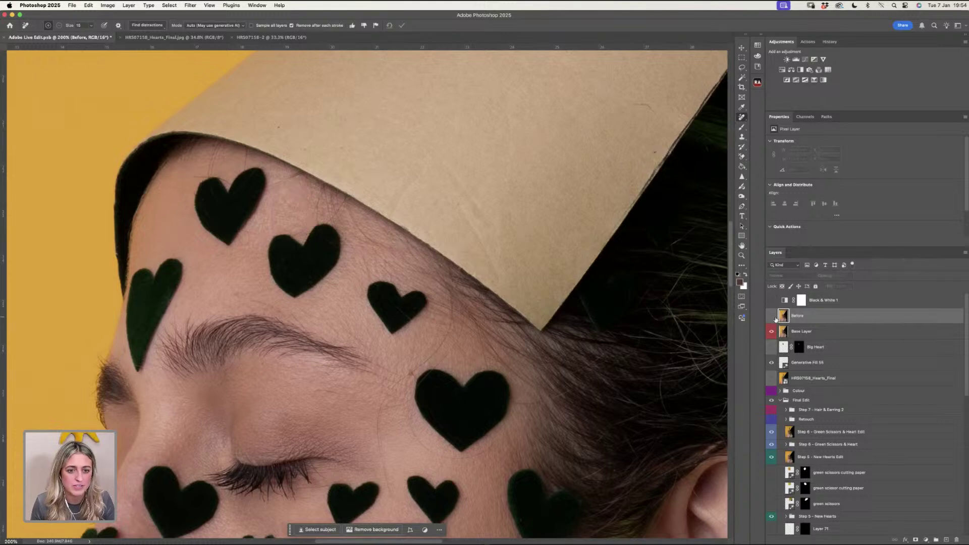
left_click(799, 332)
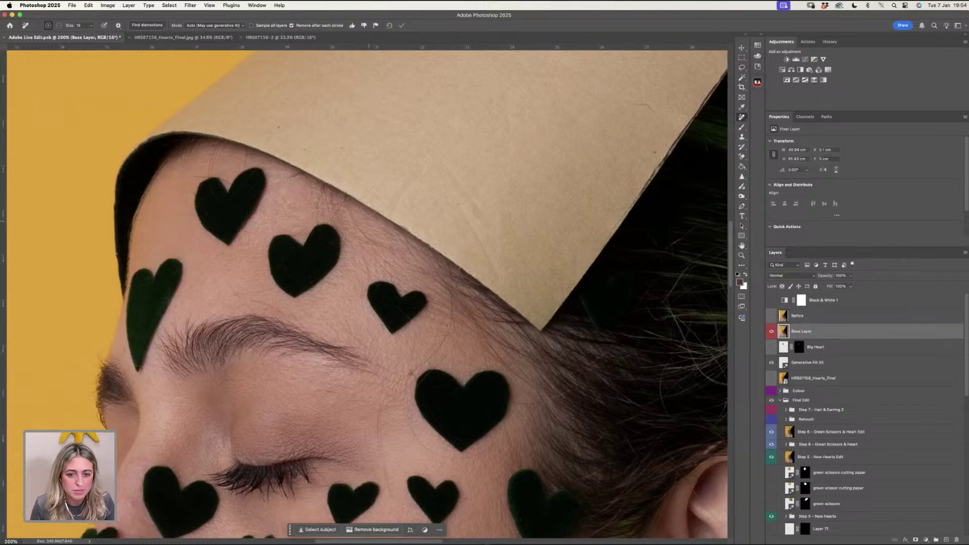
scroll(389, 456, "down", 5)
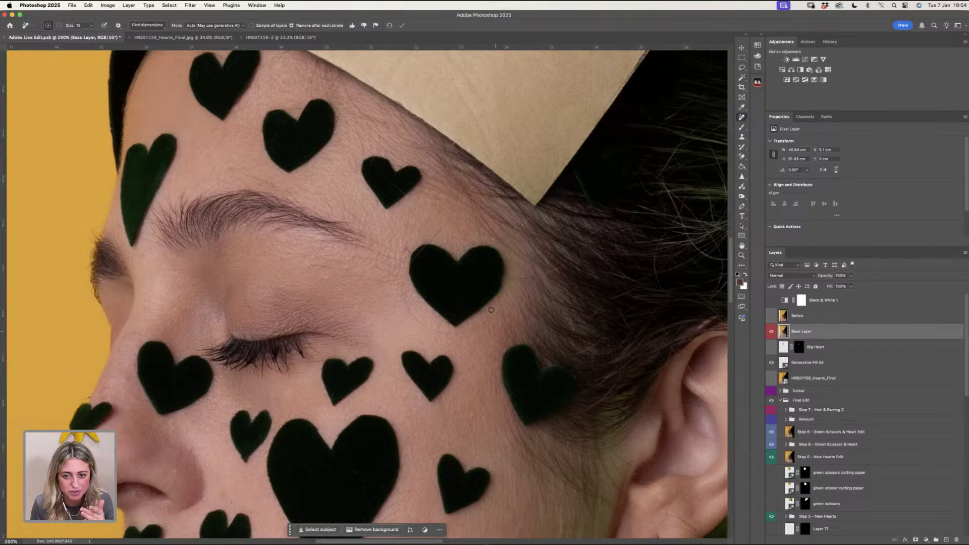
mouse_move(476, 327)
left_mouse_down()
mouse_move(442, 332)
mouse_move(403, 300)
mouse_move(410, 262)
mouse_move(452, 205)
mouse_move(472, 219)
left_mouse_up()
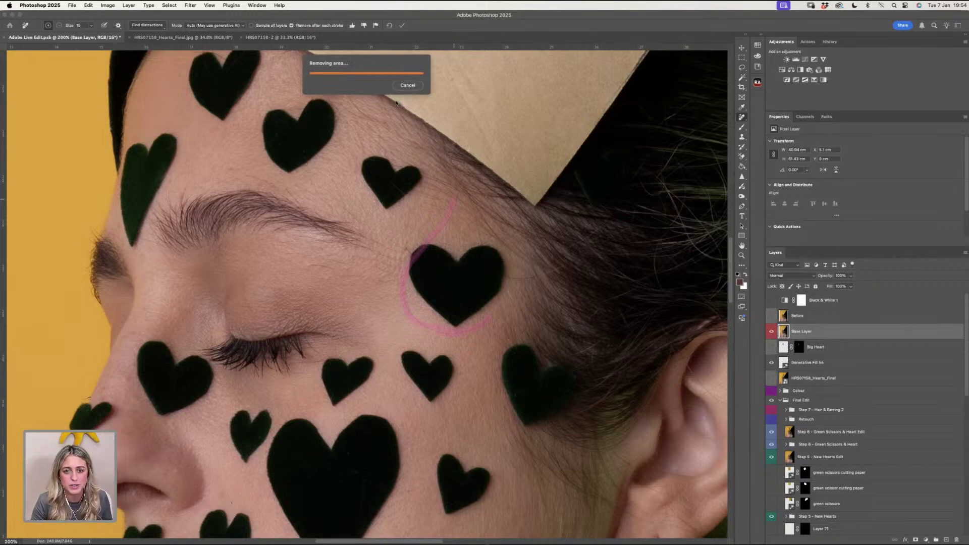
- Examine the ear, earrings and ponytail on Base Layer against the same areas in the HRS07158_Hearts_Final.jpg document
left_click_drag(364, 200, 320, 185)
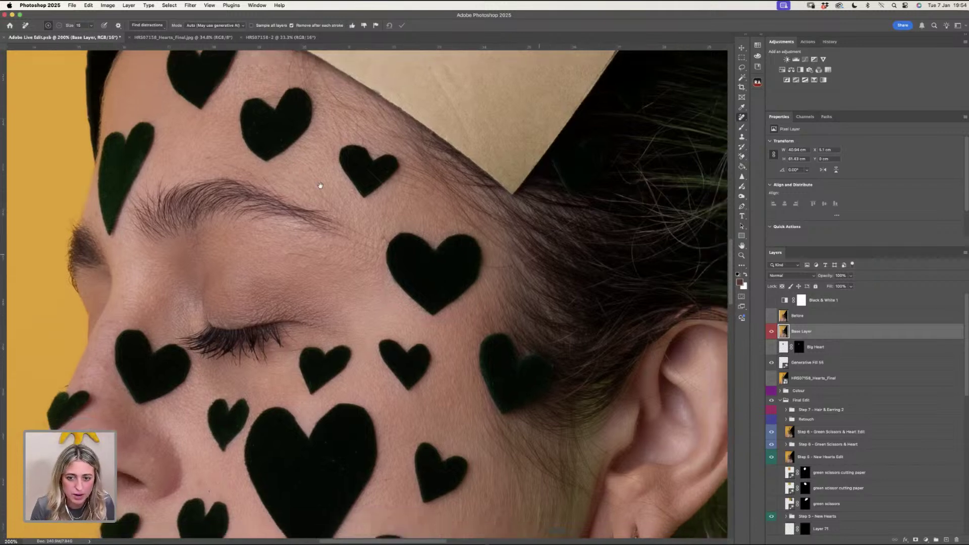
scroll(320, 186, "right", 10)
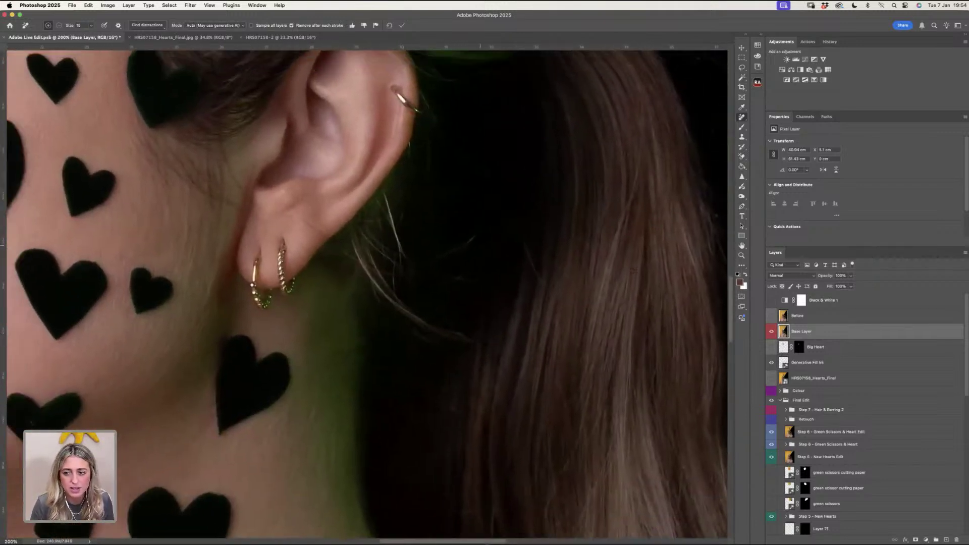
left_click_drag(633, 271, 667, 288)
left_click(212, 37)
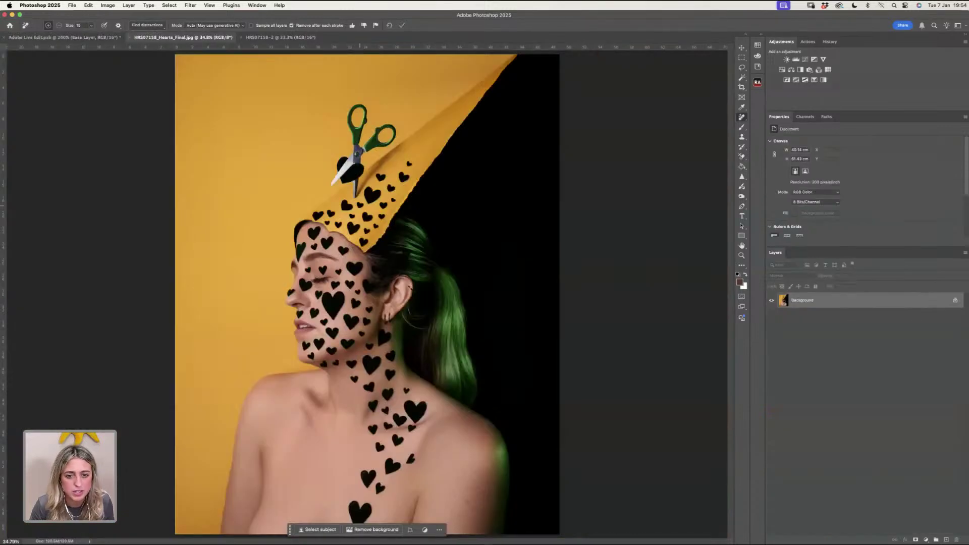
key("z")
left_click_drag(407, 320, 461, 319)
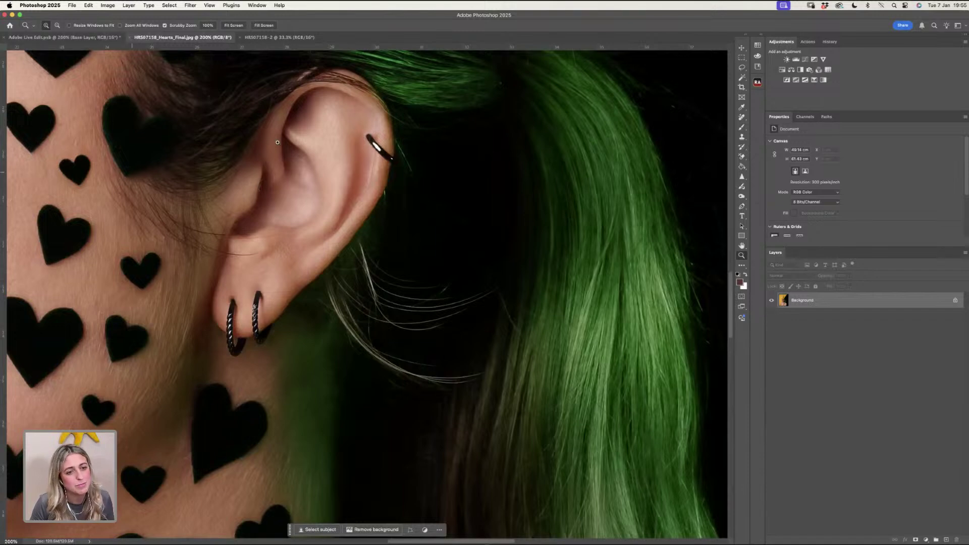
key("alt")
left_click(274, 116, "alt")
left_click(274, 117, "alt")
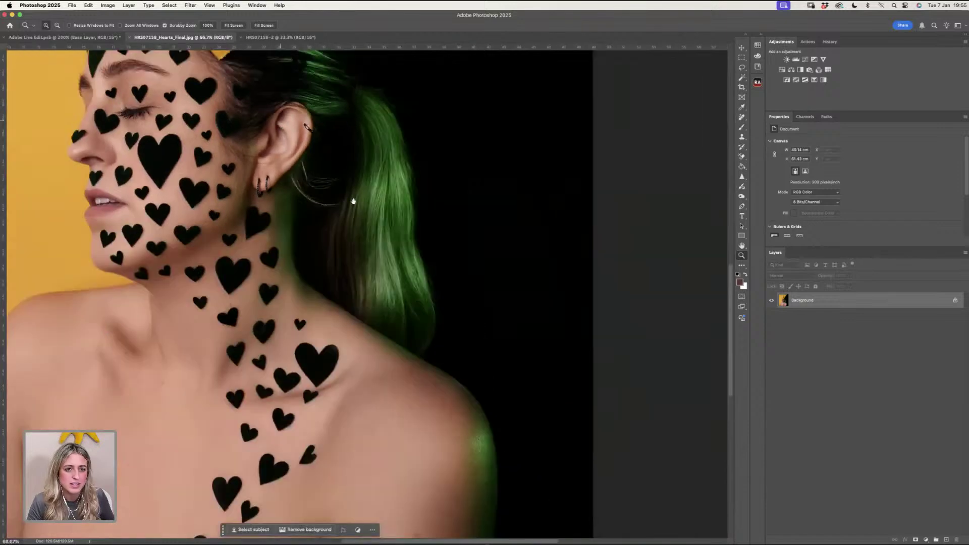
left_click_drag(277, 152, 361, 244)
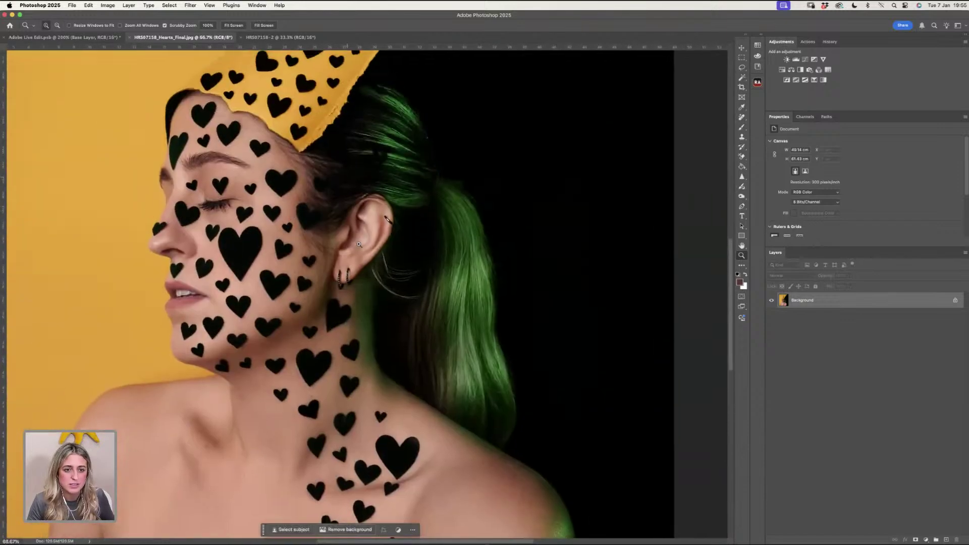
left_click(108, 39)
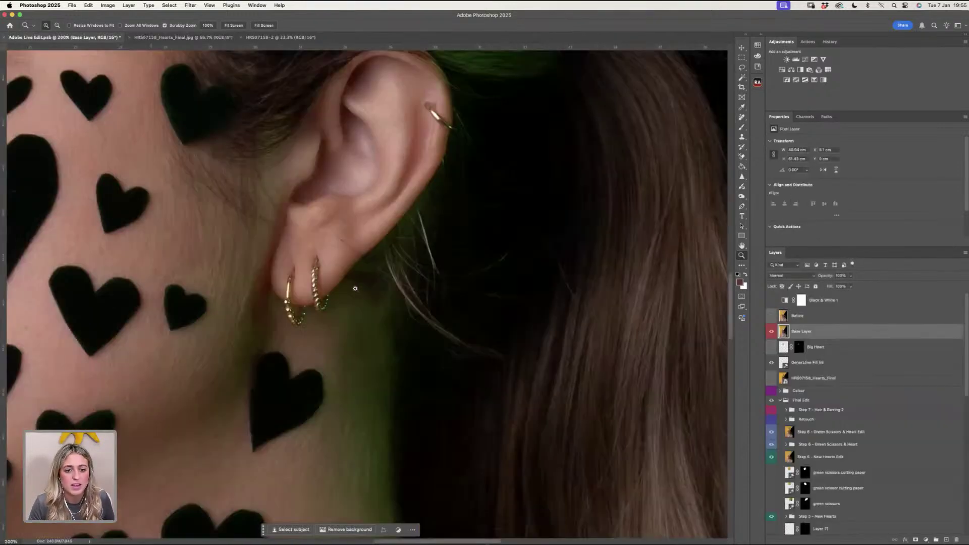
- On a new layer above Base Layer, paint fine flyaway hairs behind the ear with a Hard Round Pressure Size brush in a colour sampled there
left_click(947, 539)
key("b")
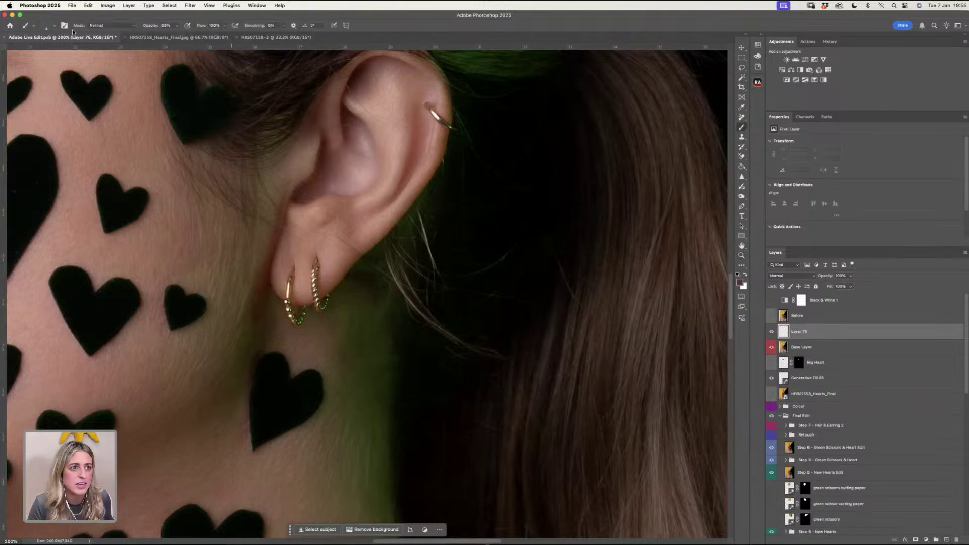
left_click(54, 26)
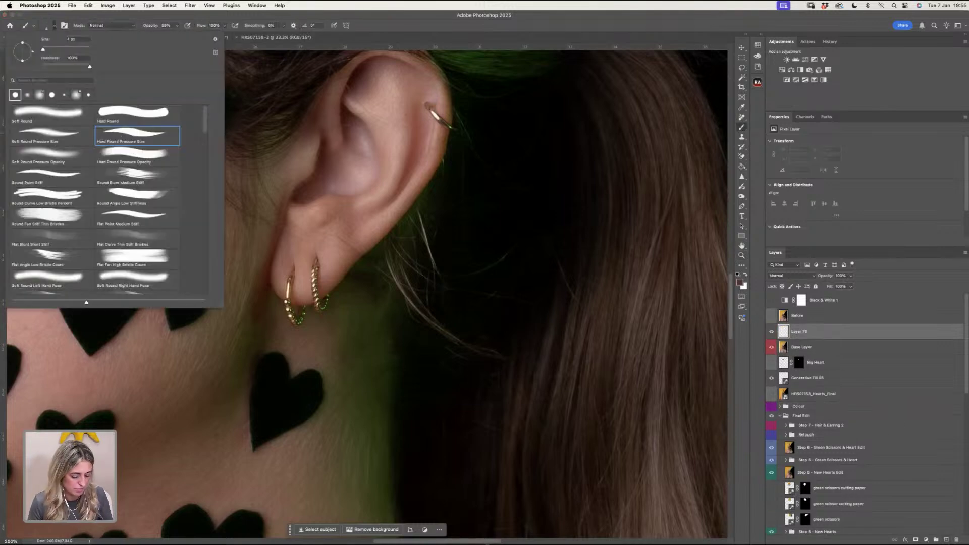
key("Return")
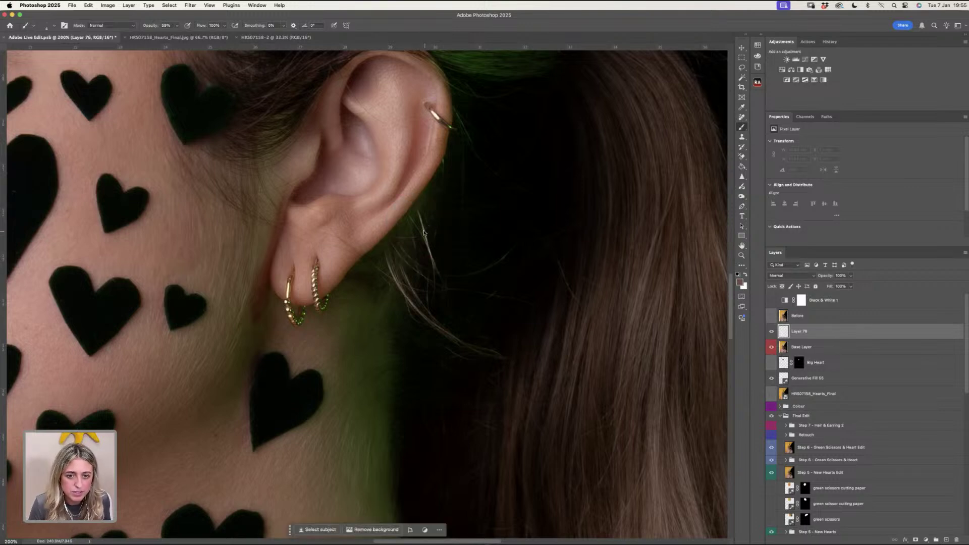
right_click(428, 233)
left_click(426, 228)
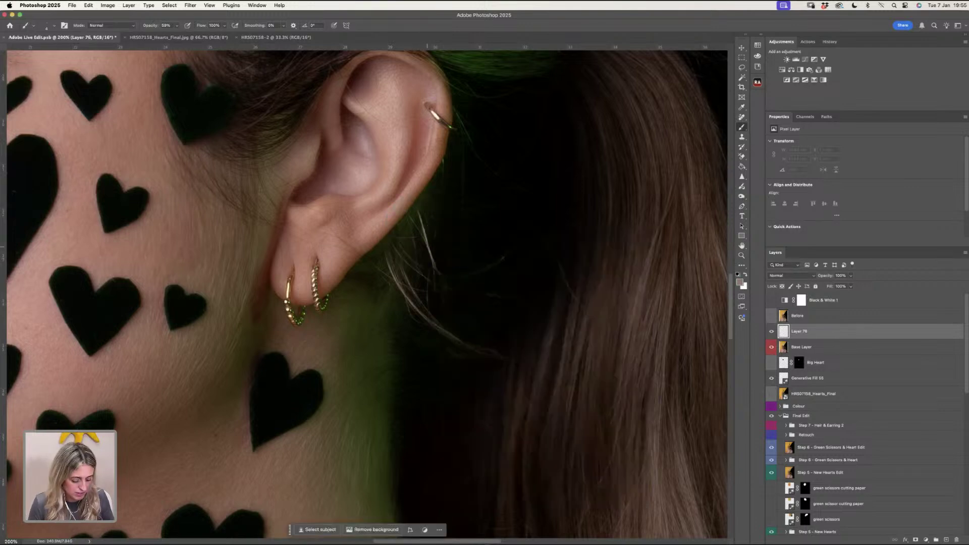
mouse_move(518, 249)
left_mouse_down()
mouse_move(434, 250)
mouse_move(403, 278)
left_mouse_up()
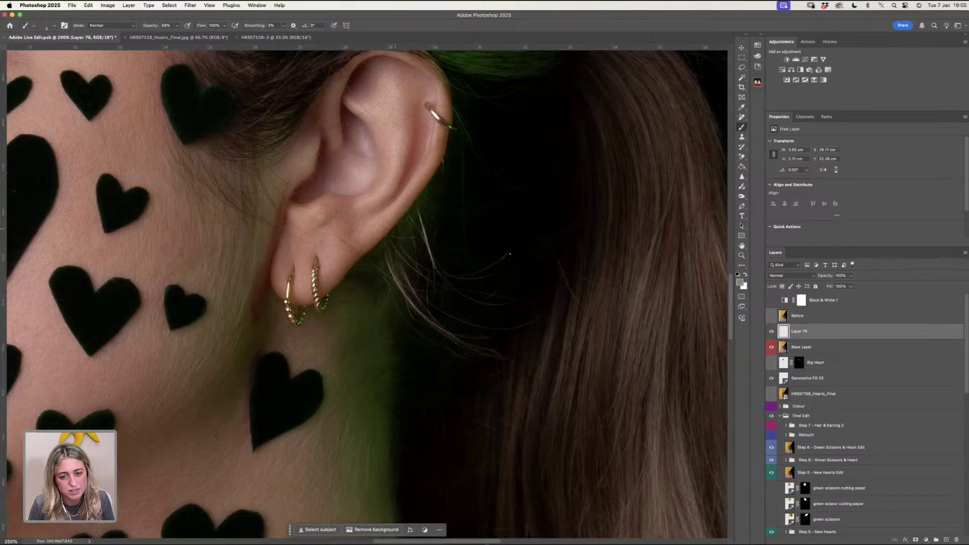
left_click_drag(425, 208, 495, 203)
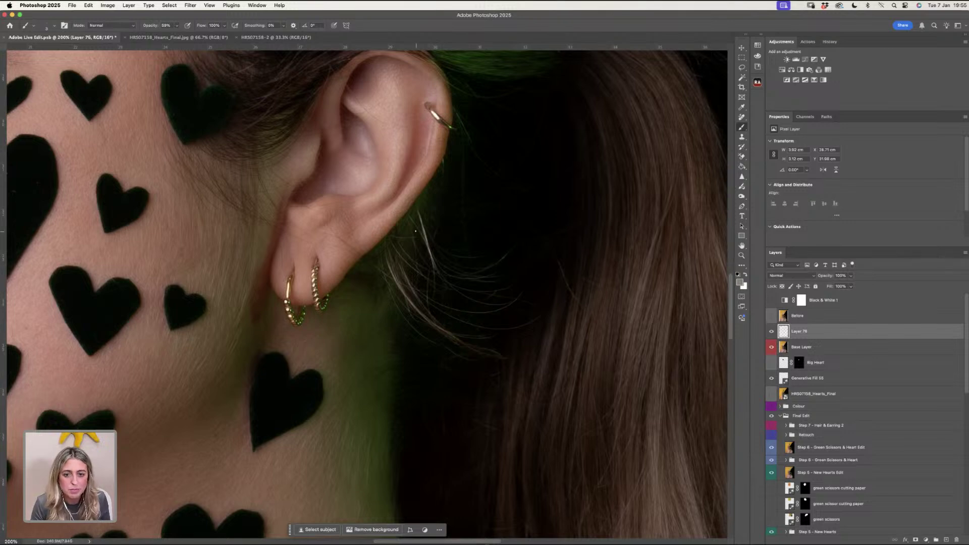
- Examine the whole HRS07158_Hearts_Final.jpg document and its ponytail and shoulder up close
left_click(165, 39)
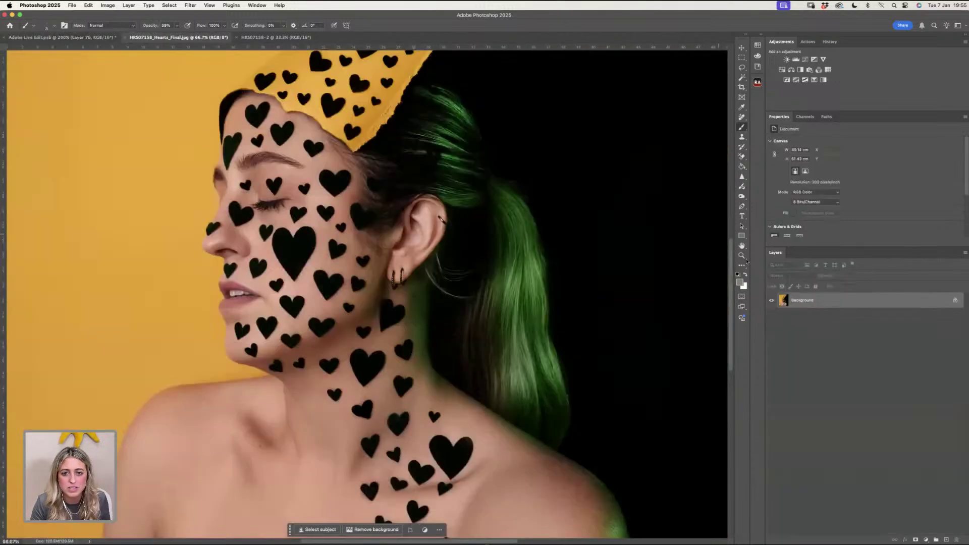
key("z")
left_click(241, 25)
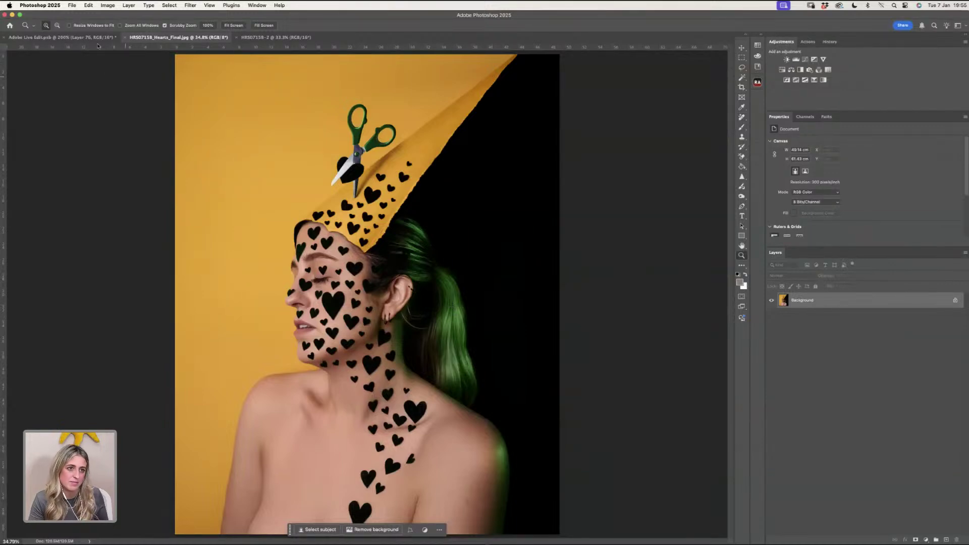
left_click(505, 461)
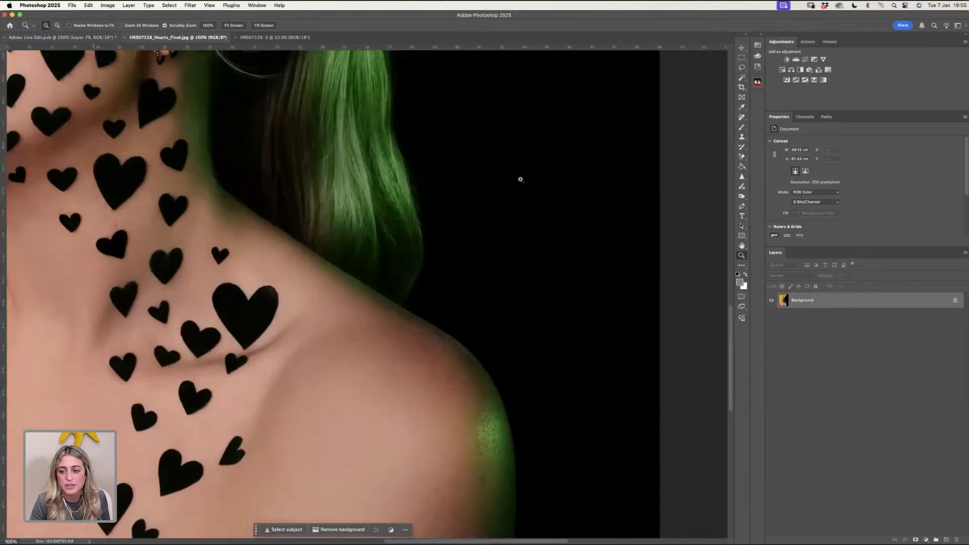
- Return to Adobe Live Edit.psb, hide Layer 76 and Base Layer, and show the HRS07158_Hearts_Final layer and the Colour group
left_click(94, 37)
left_click(771, 394)
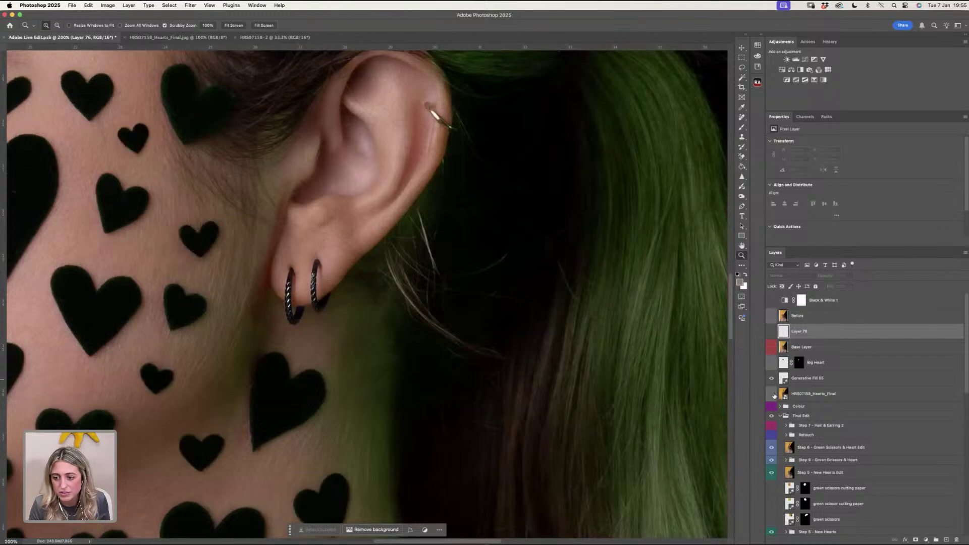
left_click(771, 406)
left_click(368, 241, "alt")
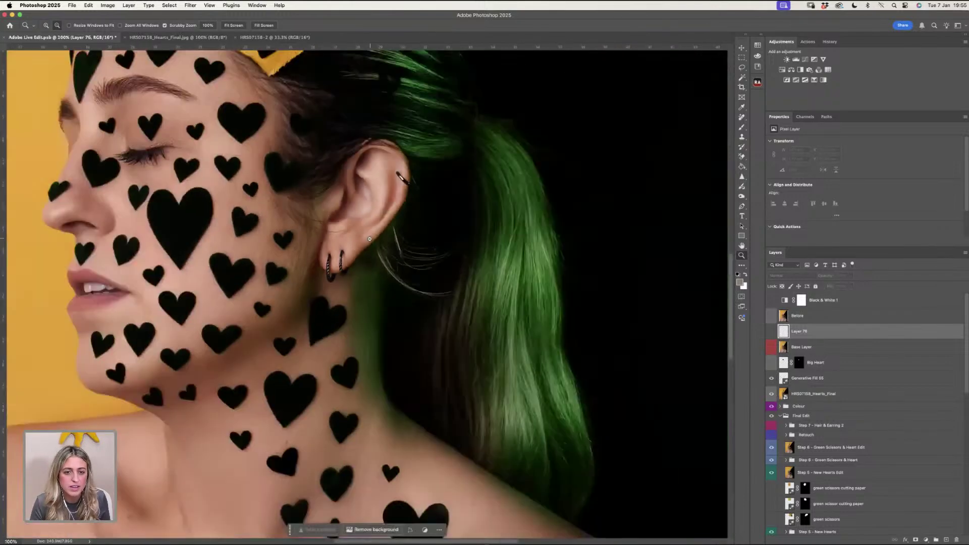
left_click(368, 241, "alt")
left_click(368, 241, "alt")
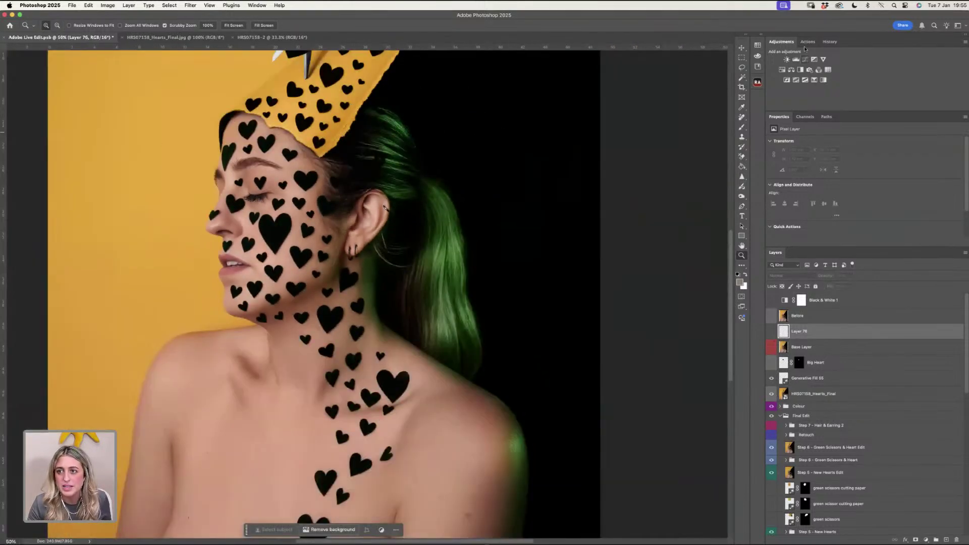
- Run the Highlights action from the Light & Dark set to add its Selective Color adjustment
left_click(807, 42)
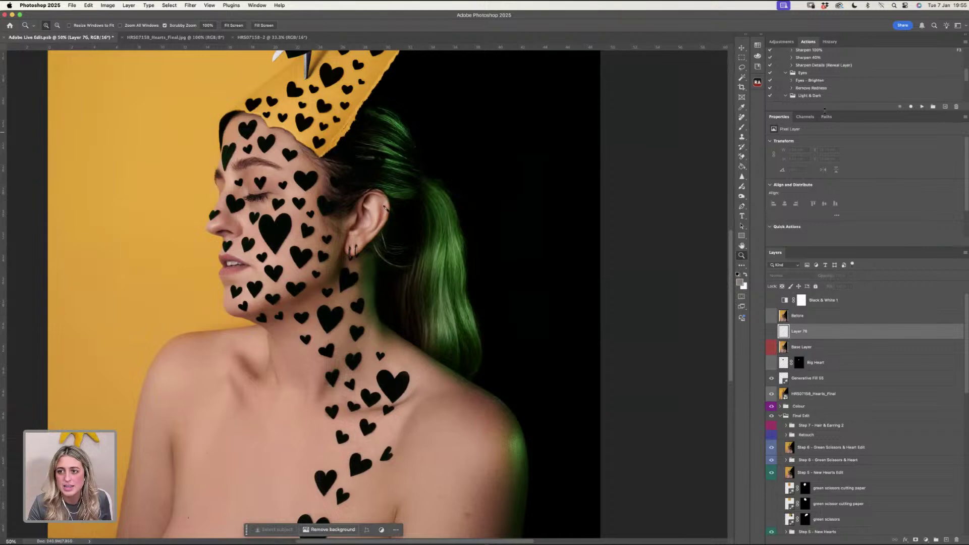
left_click_drag(825, 111, 829, 251)
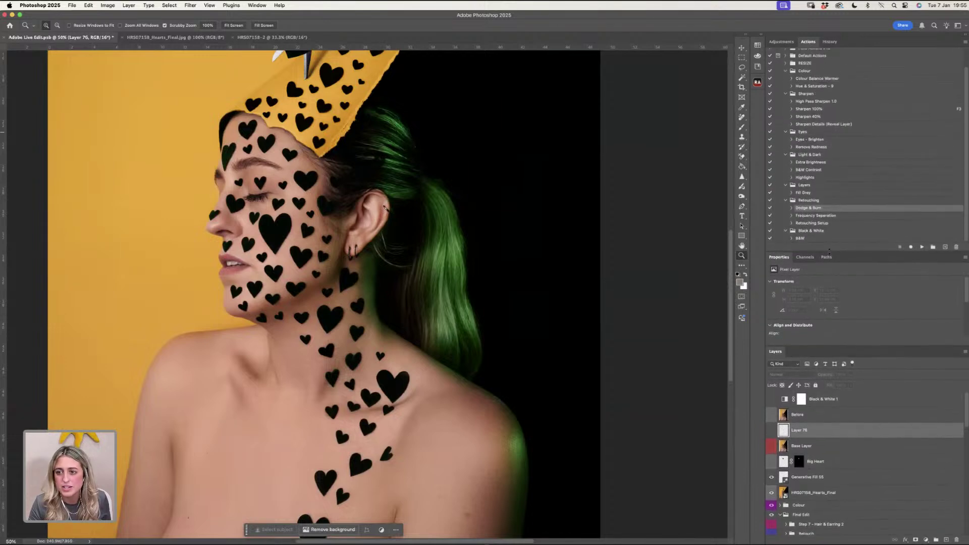
left_click(806, 177)
left_click(921, 246)
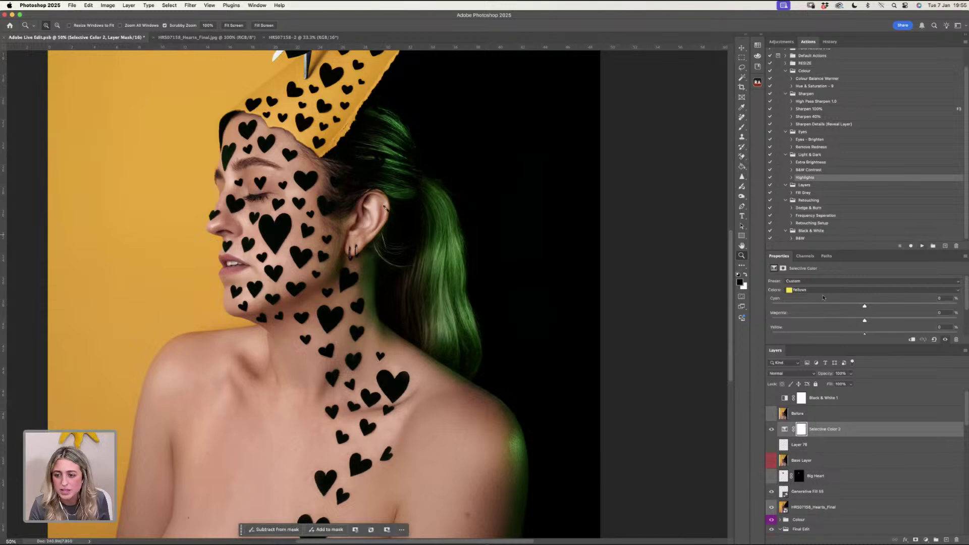
- Set Black to -100% for the Whites in the Selective Color adjustment, and hide that adjustment layer
left_click_drag(843, 345, 843, 388)
left_click(803, 289)
left_click(807, 317)
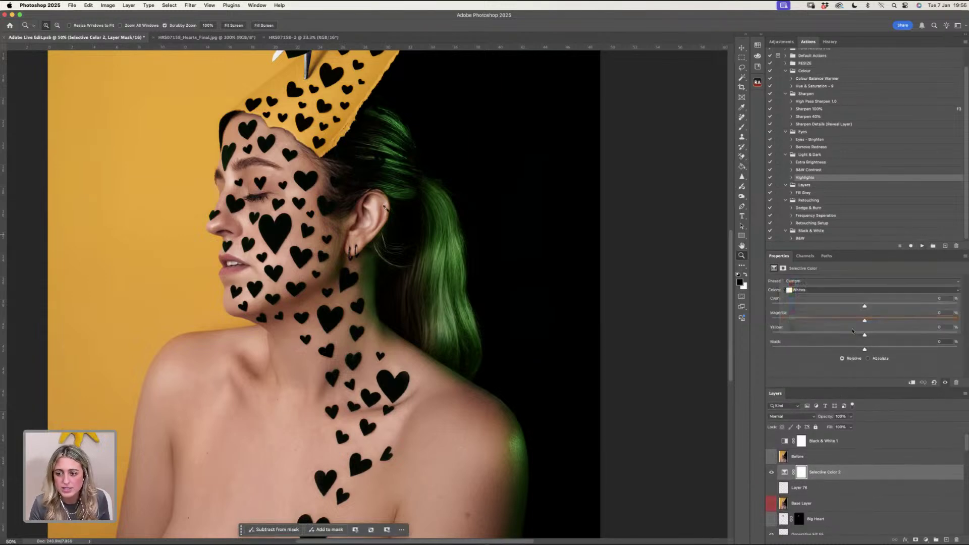
left_click_drag(865, 349, 778, 348)
left_click(842, 351)
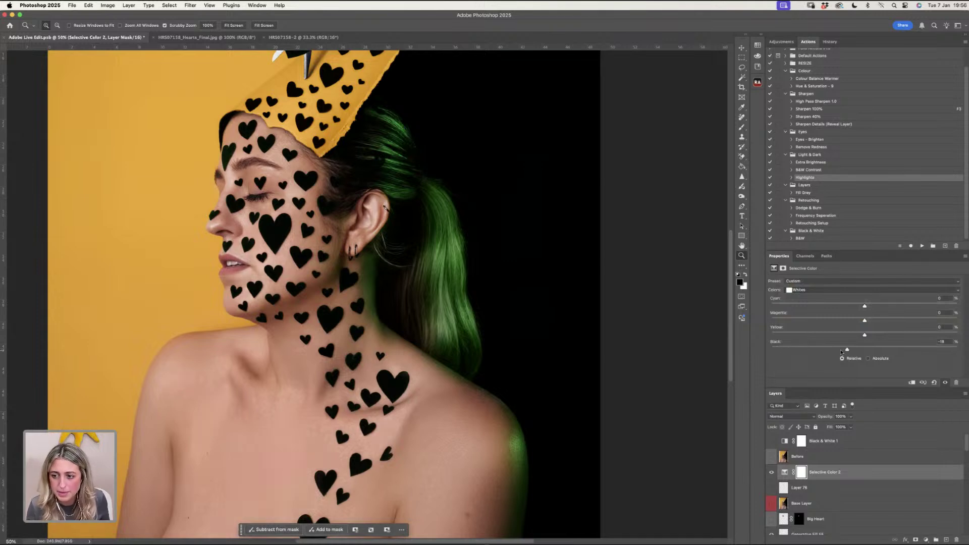
left_click_drag(874, 350, 865, 350)
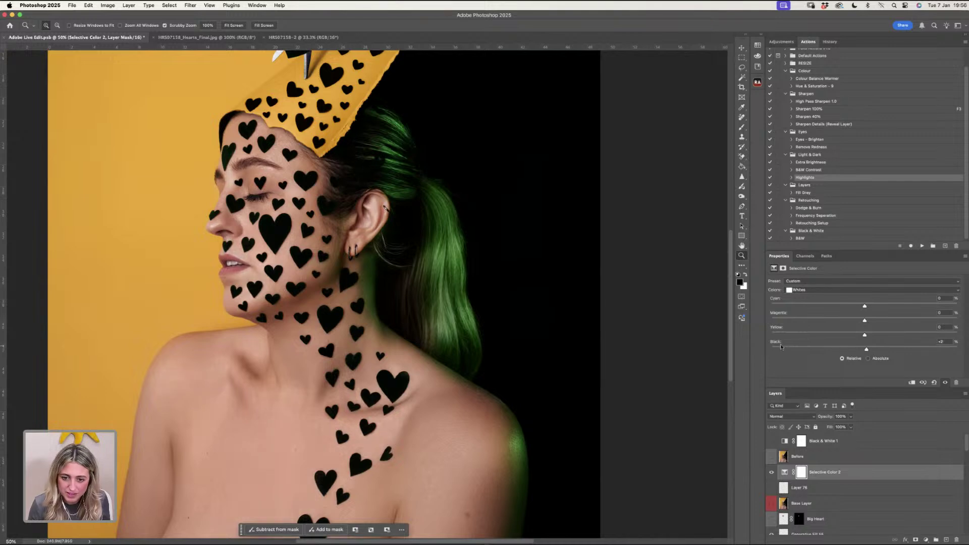
left_click_drag(786, 350, 775, 349)
left_click(796, 348)
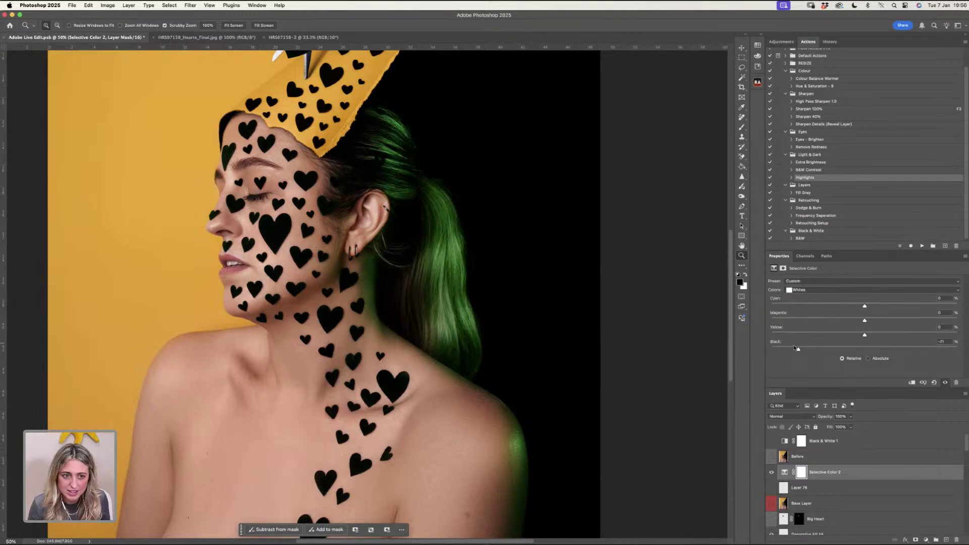
left_click_drag(779, 350, 778, 353)
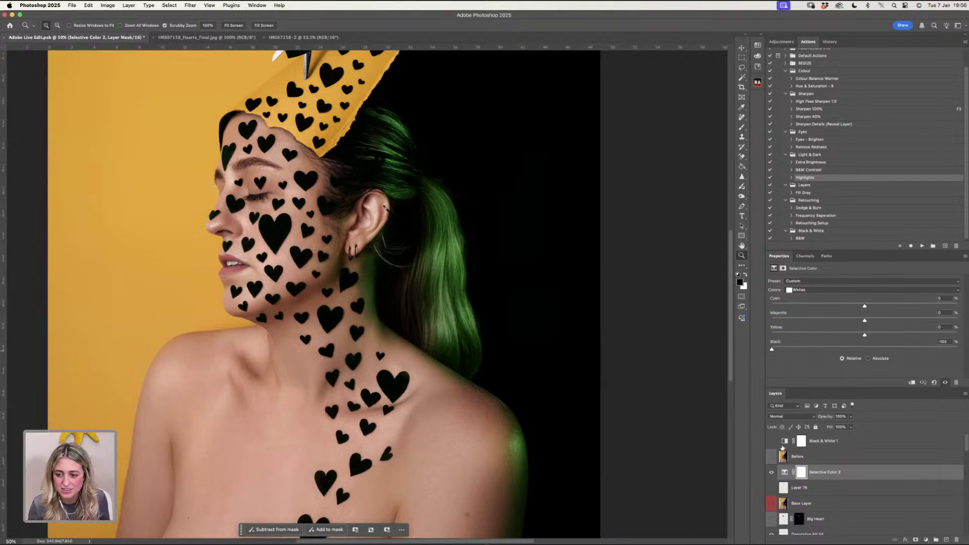
left_click(772, 473)
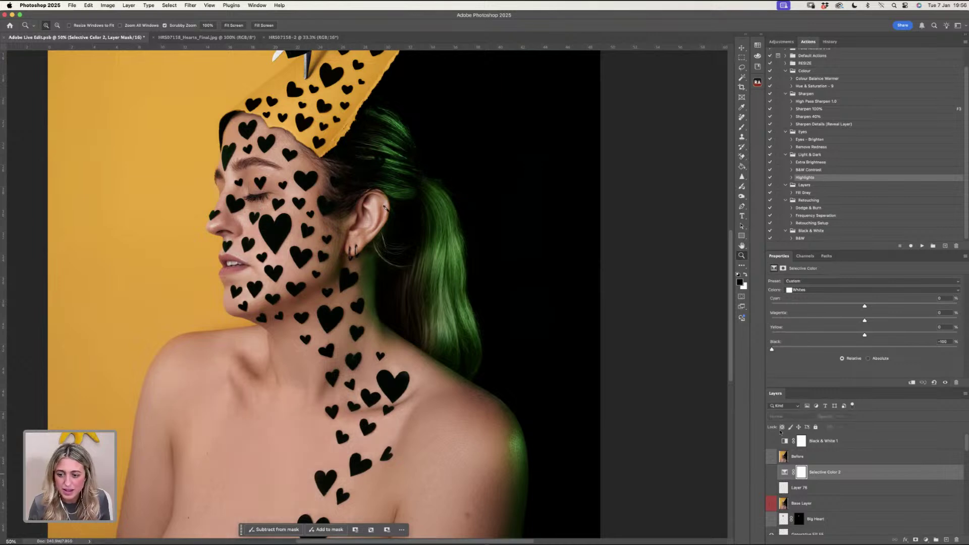
- Switch to HRS07158_Hearts_Final.jpg and view the complete finished portrait
left_click(355, 167, "alt")
left_click(214, 38)
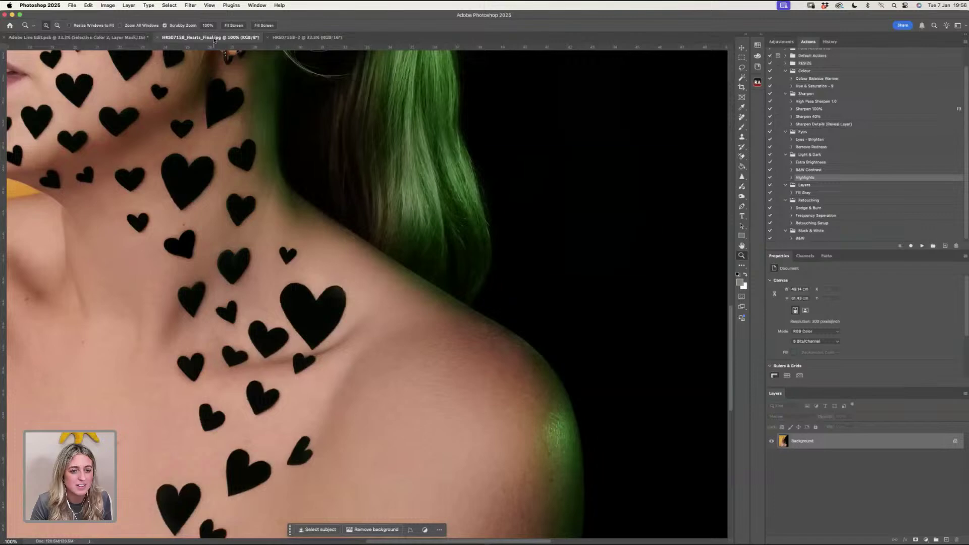
left_click(151, 99, "alt")
left_click(217, 89, "alt")
left_click(287, 77, "alt")
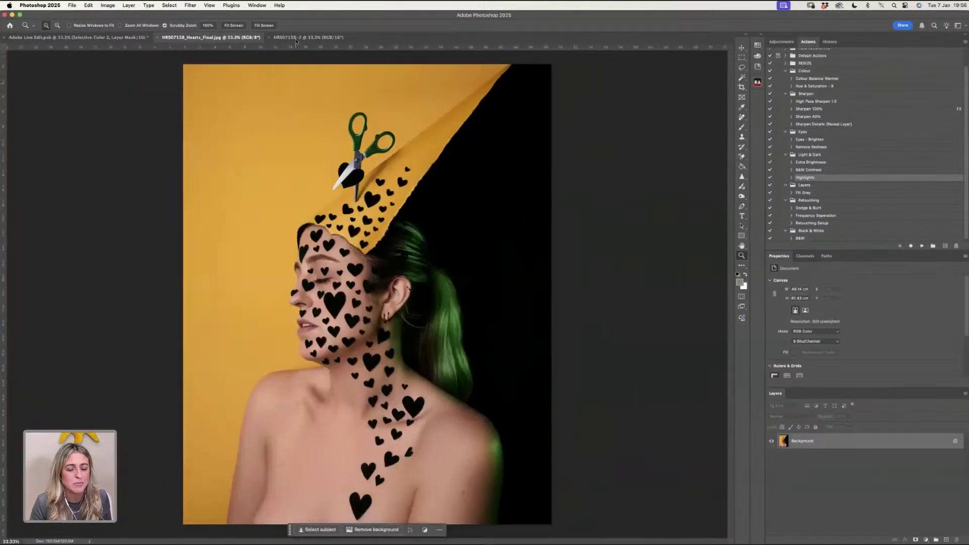